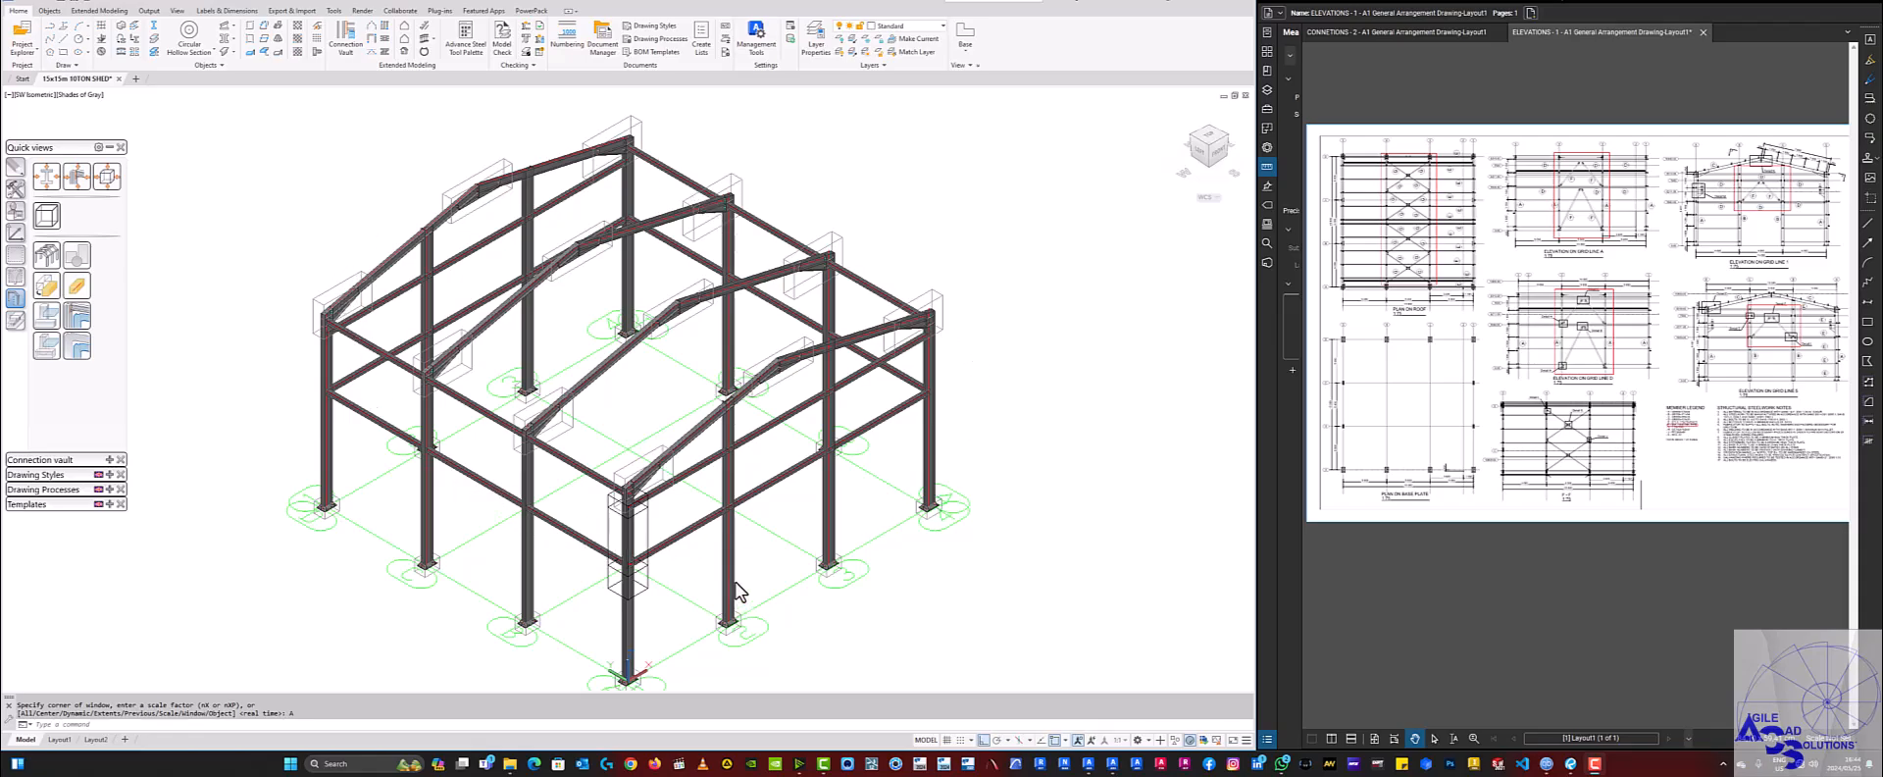
Examine the grid line elevations in the reference general arrangement drawing.
{"action": "scroll", "coordinate": [1654, 447], "scroll_direction": "up", "scroll_amount": 2}
{"action": "scroll", "coordinate": [1654, 447], "scroll_direction": "up", "scroll_amount": 3}
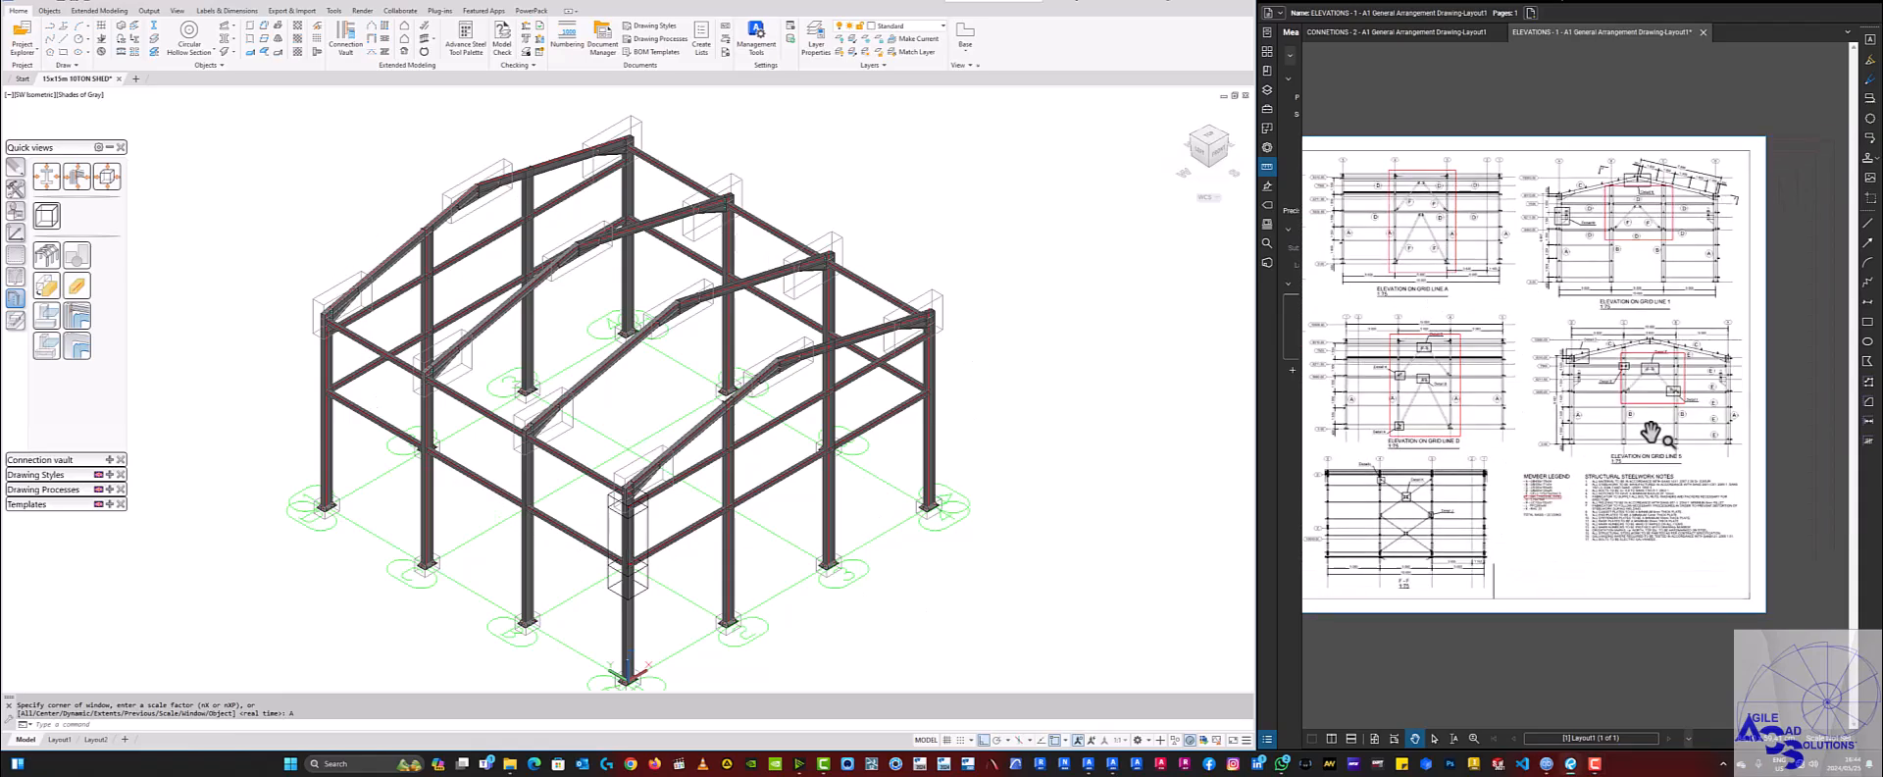
{"action": "scroll", "coordinate": [1722, 472], "scroll_direction": "up", "scroll_amount": 1}
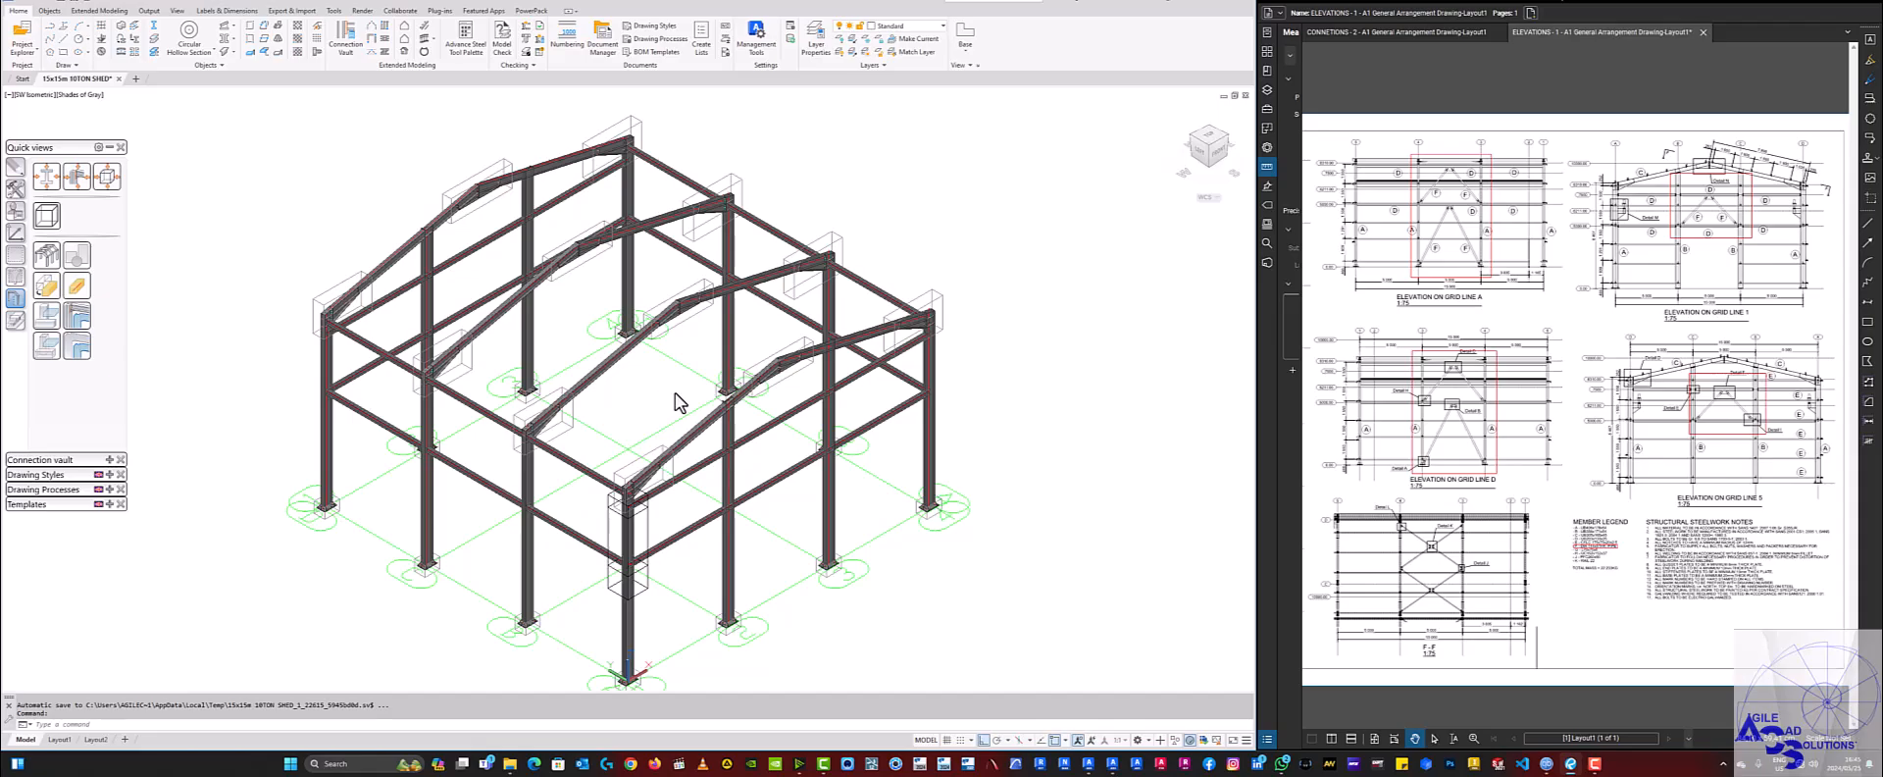
{"action": "left_click", "coordinate": [37, 51]}
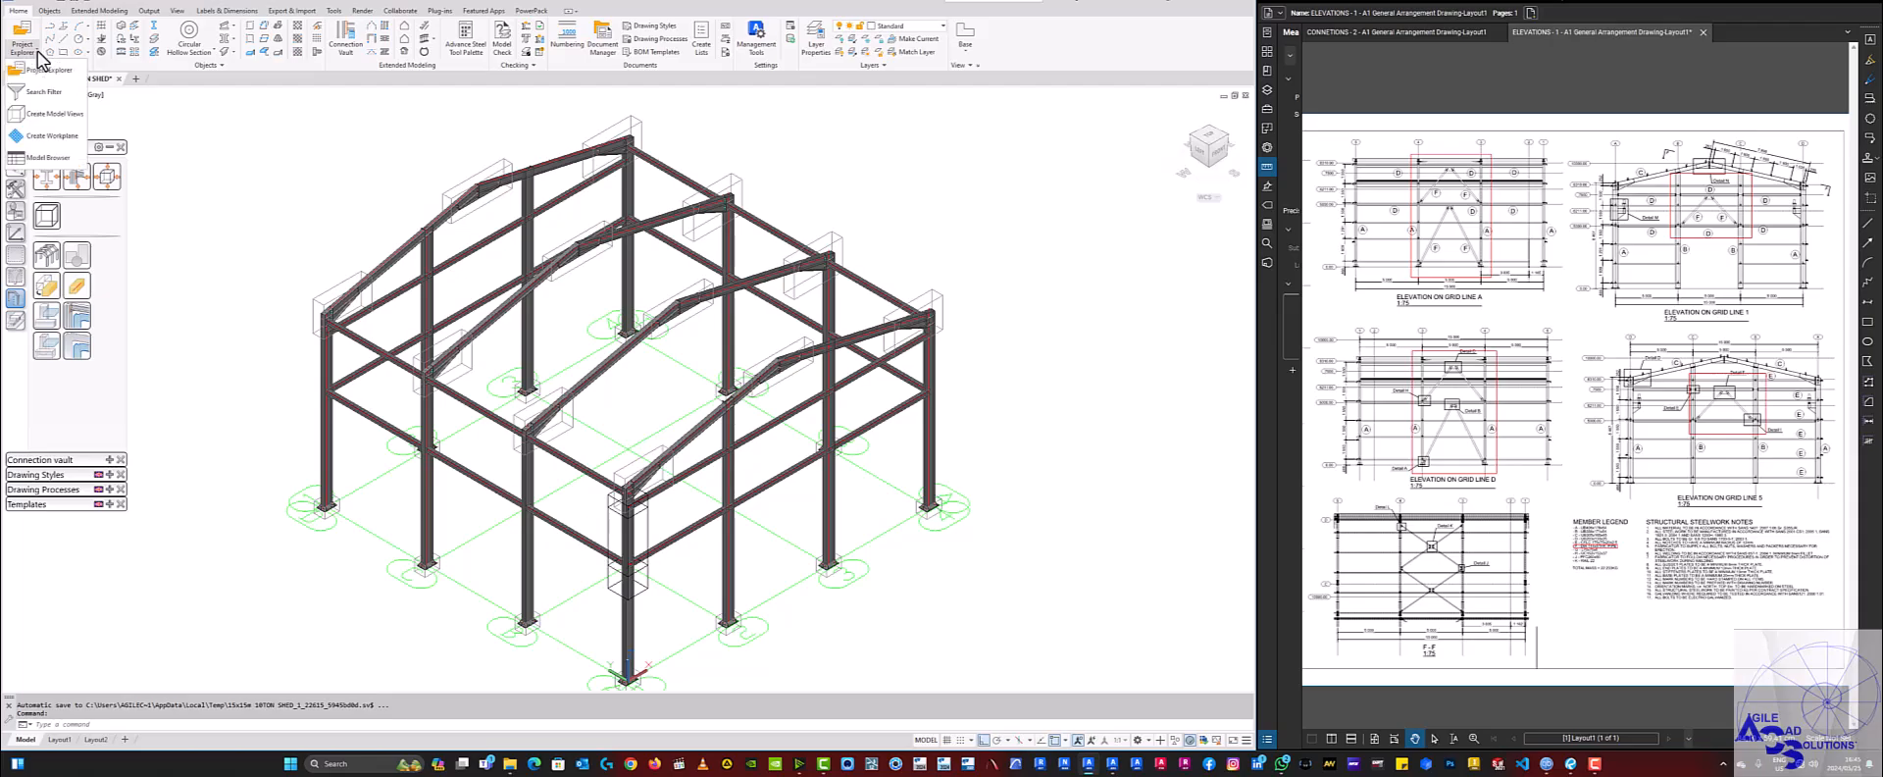
{"action": "left_click", "coordinate": [57, 115]}
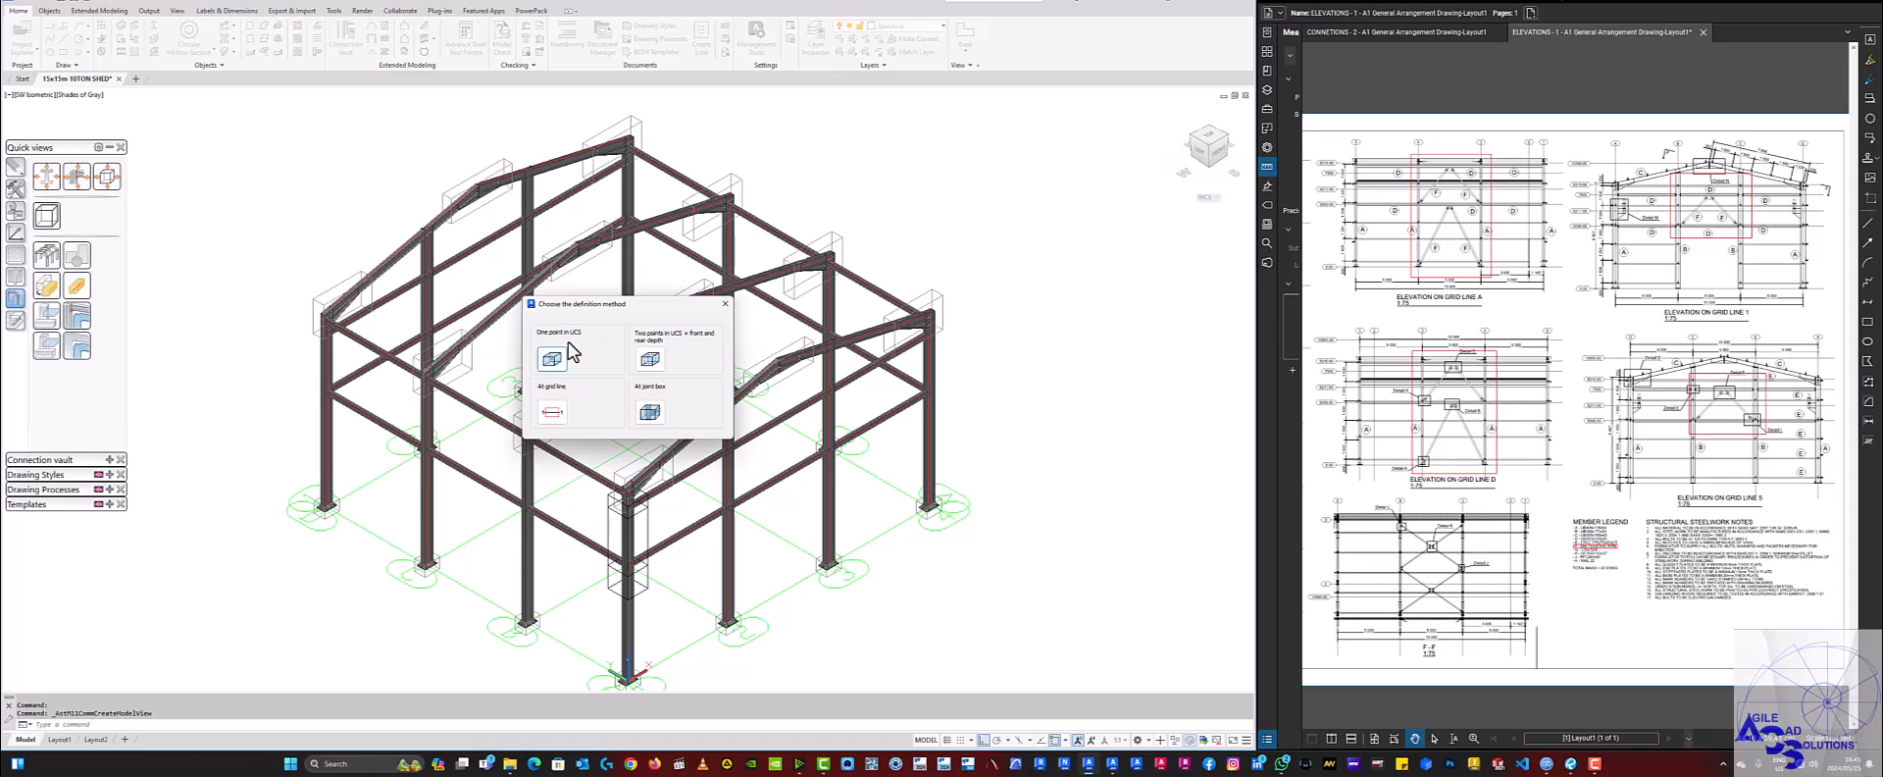
{"action": "left_click", "coordinate": [726, 304]}
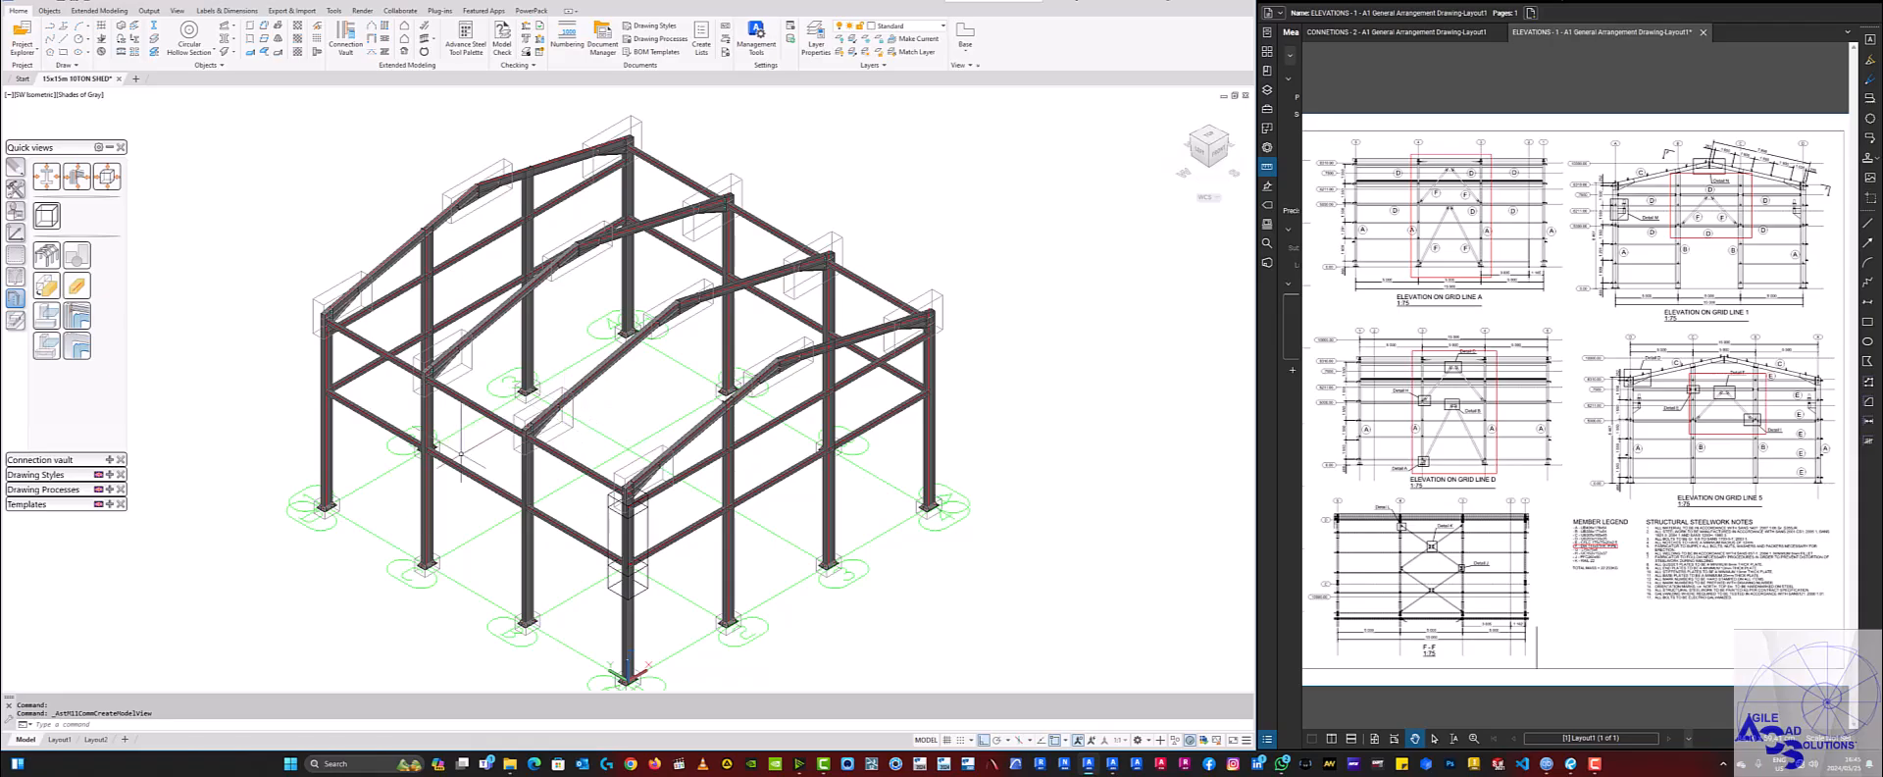
Start the UCS command and set the origin at the midpoint of the lower side rail in the middle bay.
{"action": "scroll", "coordinate": [459, 447], "scroll_direction": "down", "scroll_amount": 2}
{"action": "scroll", "coordinate": [490, 470], "scroll_direction": "up", "scroll_amount": 4}
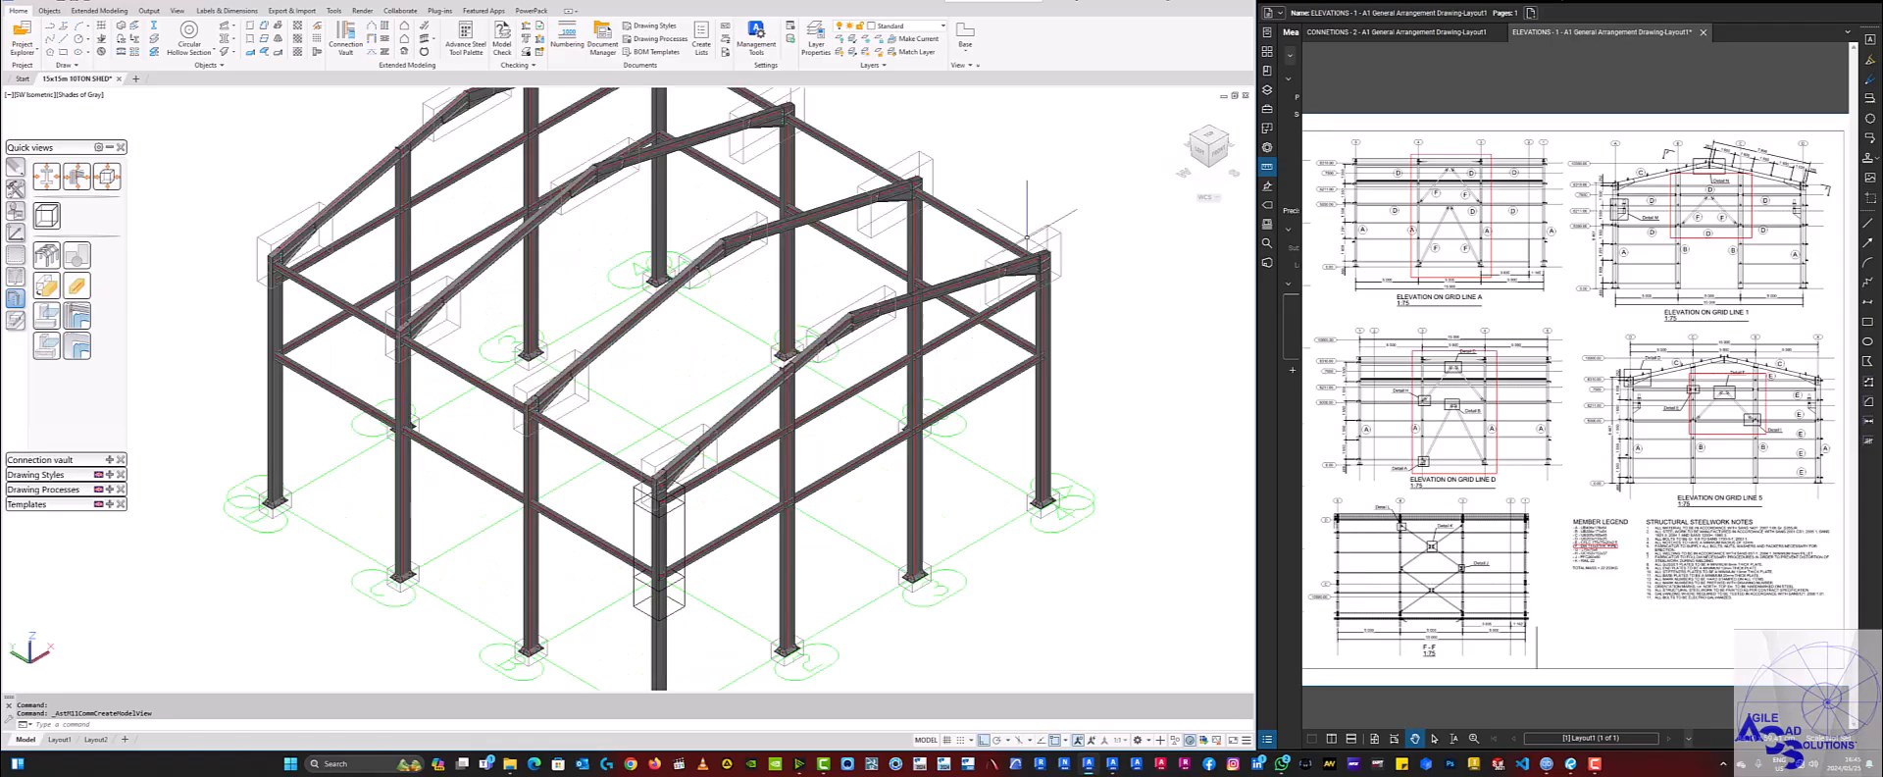
{"action": "left_click", "coordinate": [1198, 152]}
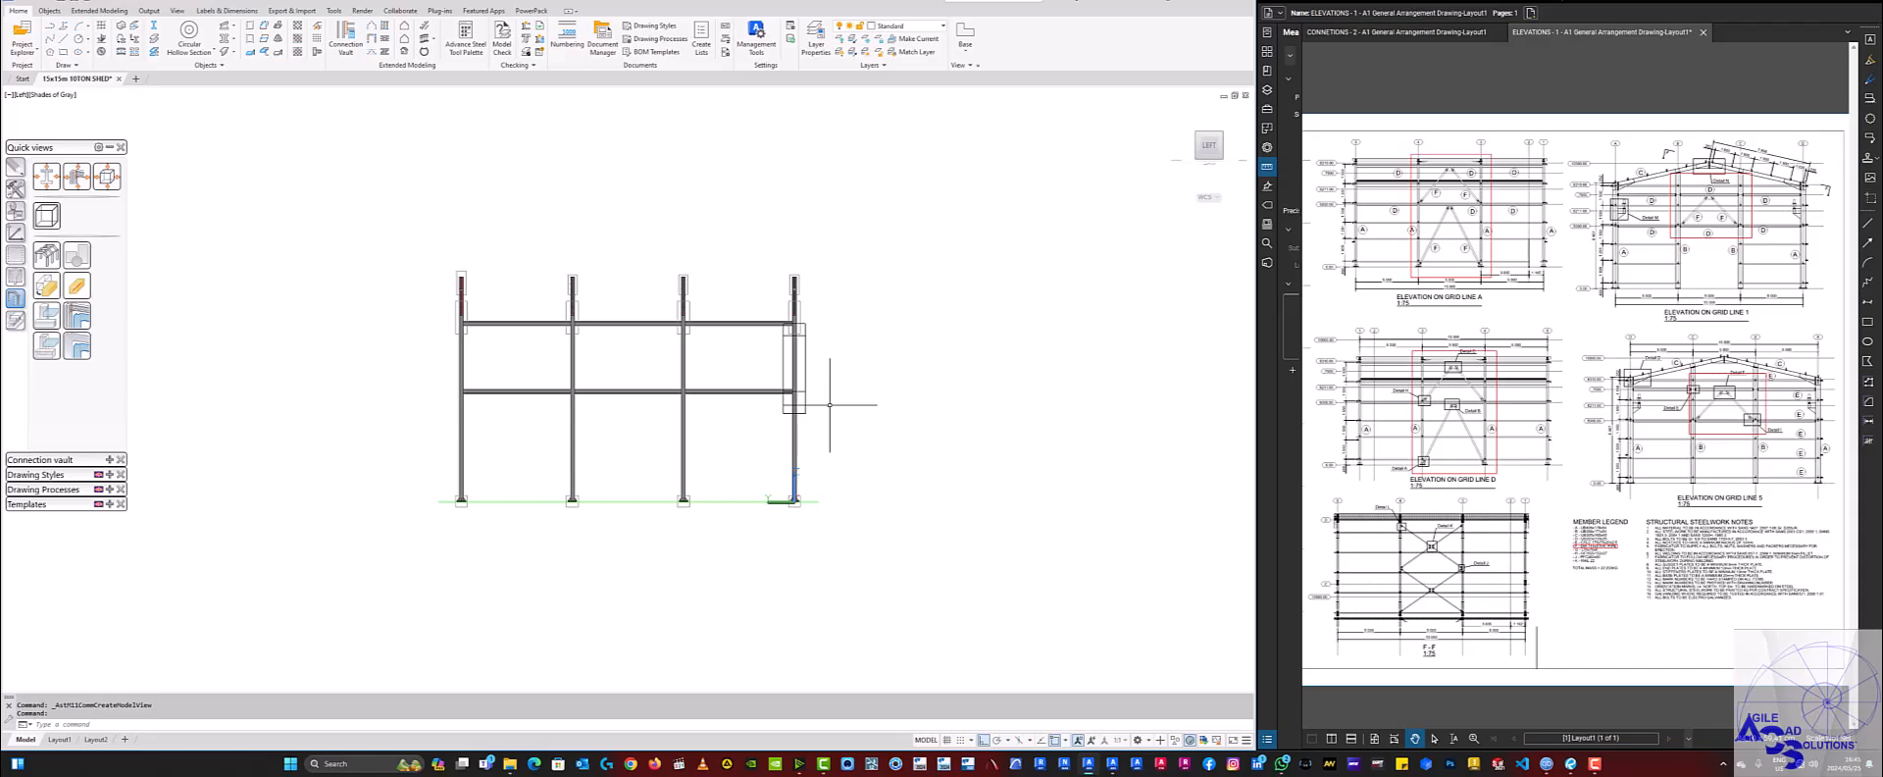
{"action": "middle_click_drag", "start_coordinate": [748, 414], "coordinate": [686, 392], "text": "shift"}
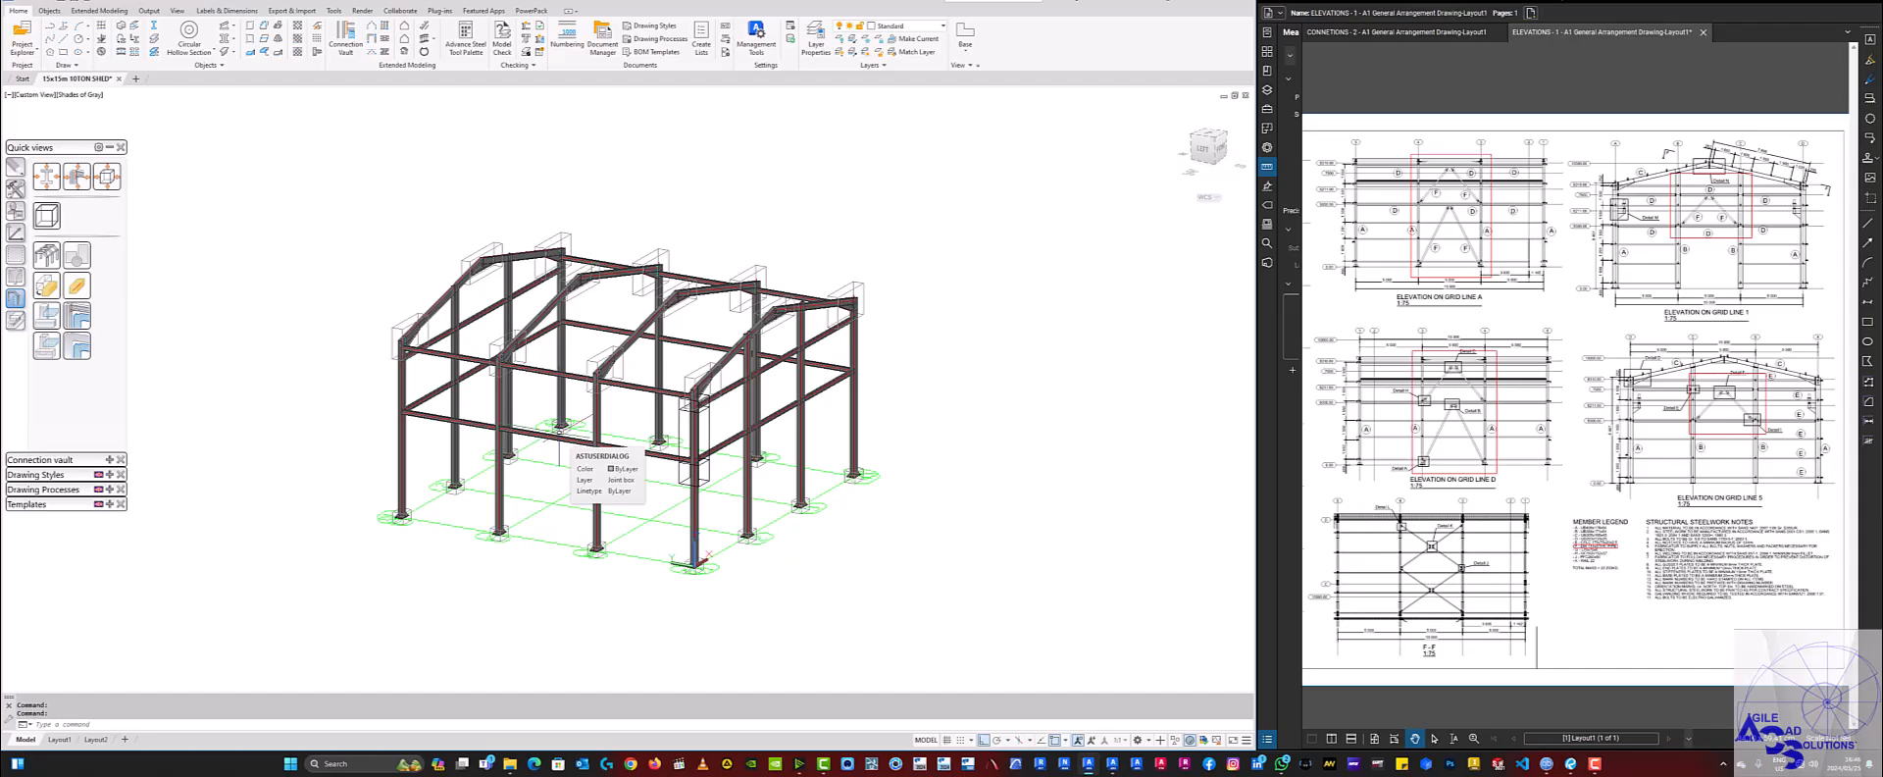
{"action": "middle_click_drag", "start_coordinate": [723, 409], "coordinate": [742, 439], "text": "shift"}
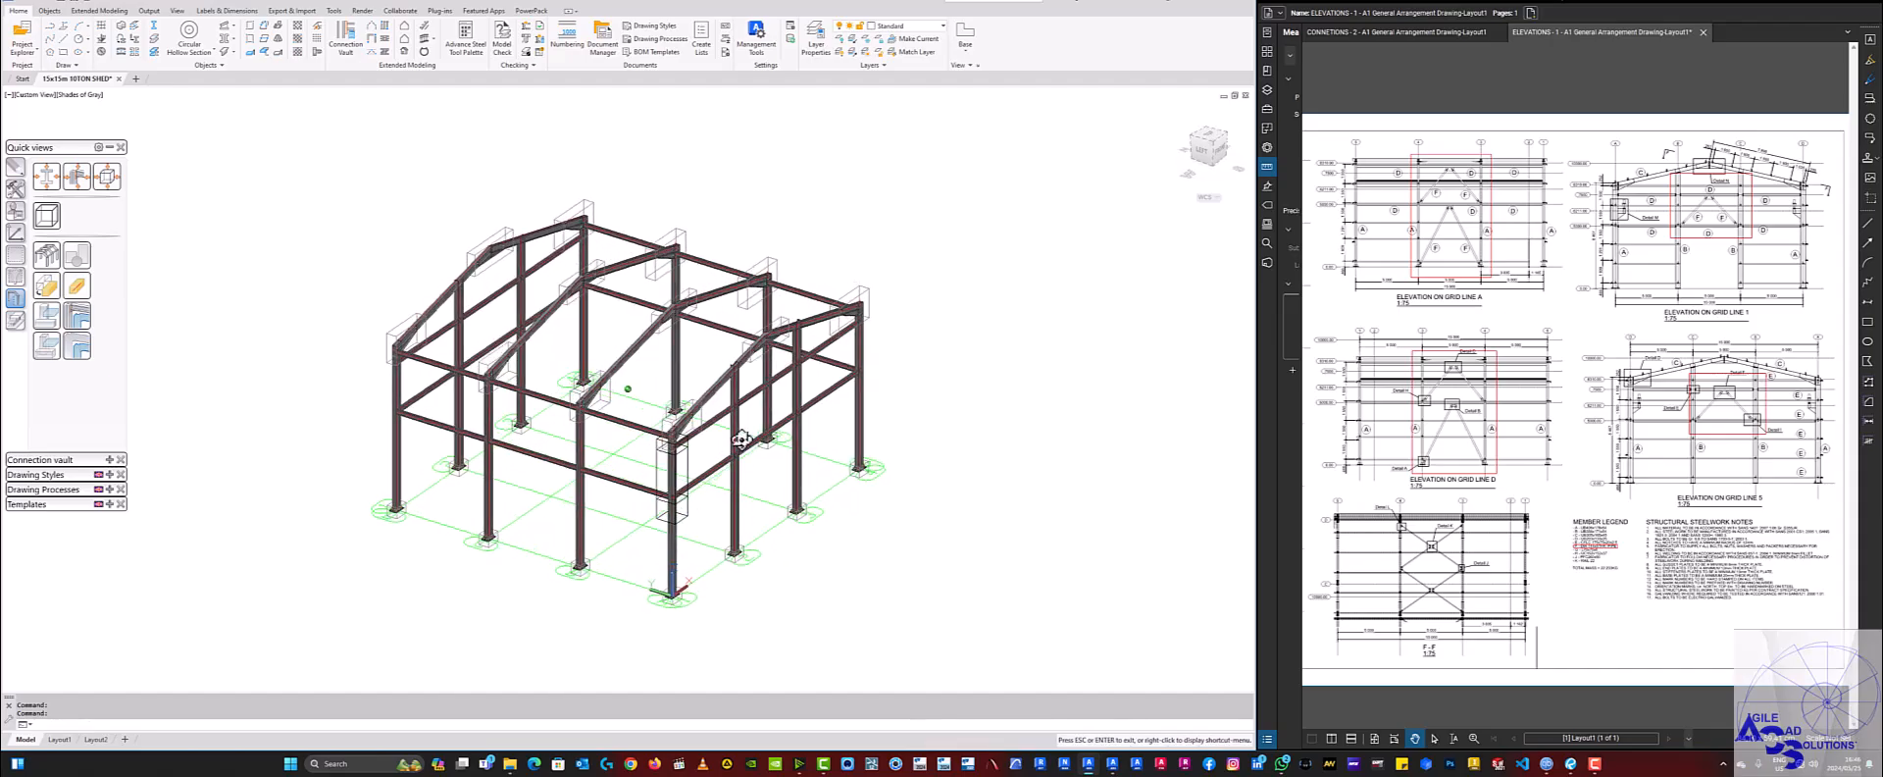
{"action": "type", "text": "UCS"}
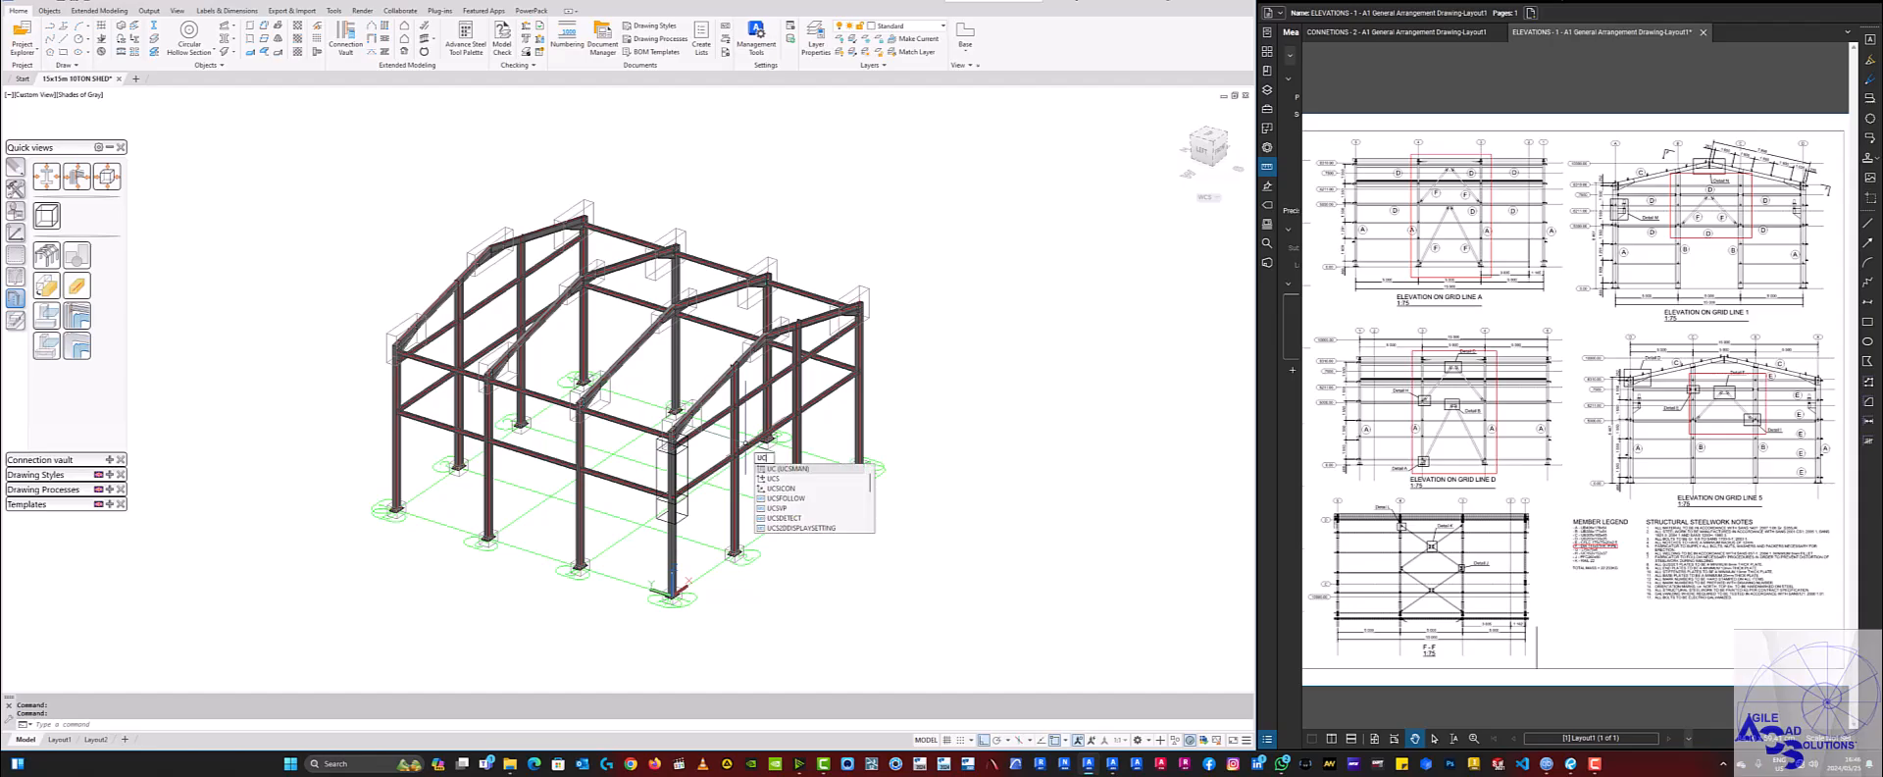
{"action": "key", "text": "Return"}
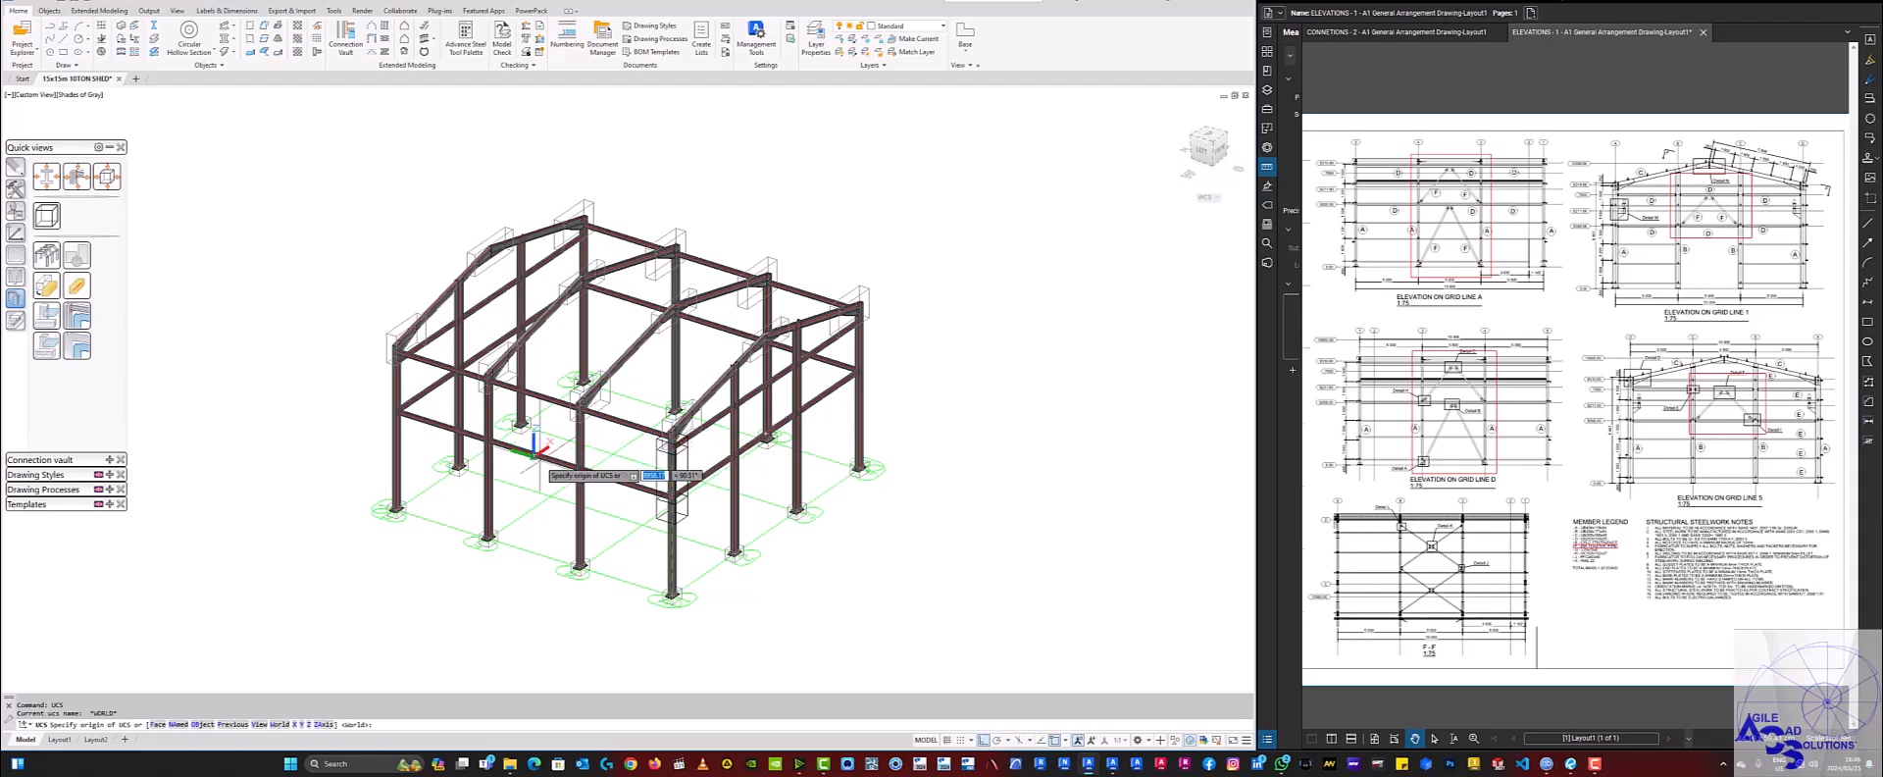
{"action": "scroll", "coordinate": [554, 451], "scroll_direction": "up", "scroll_amount": 5}
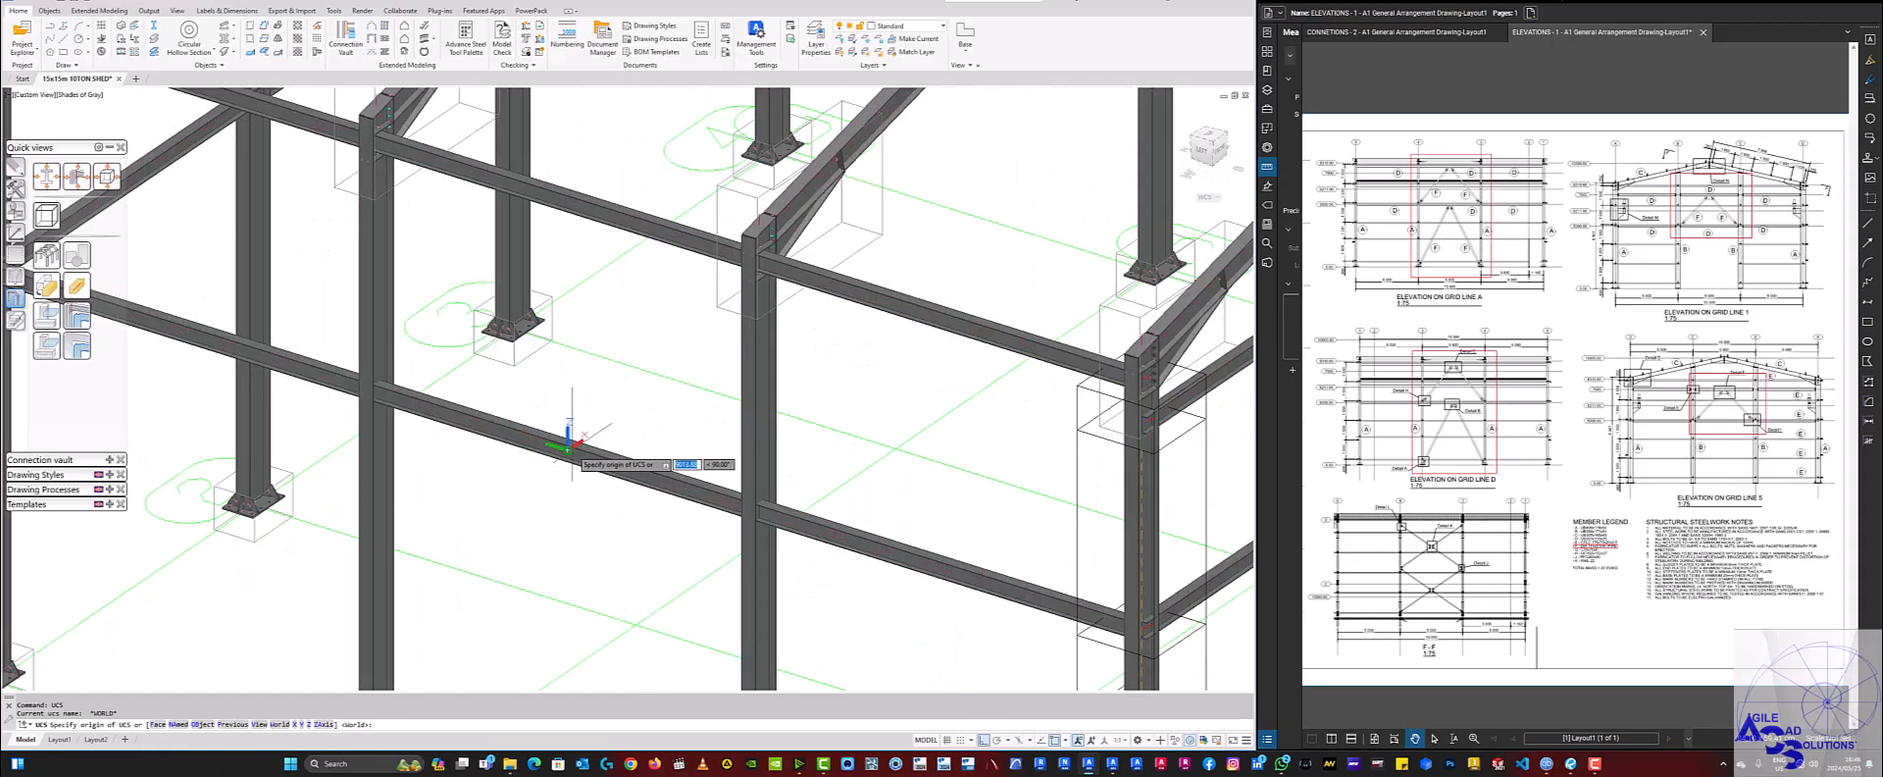
{"action": "left_click", "coordinate": [570, 446]}
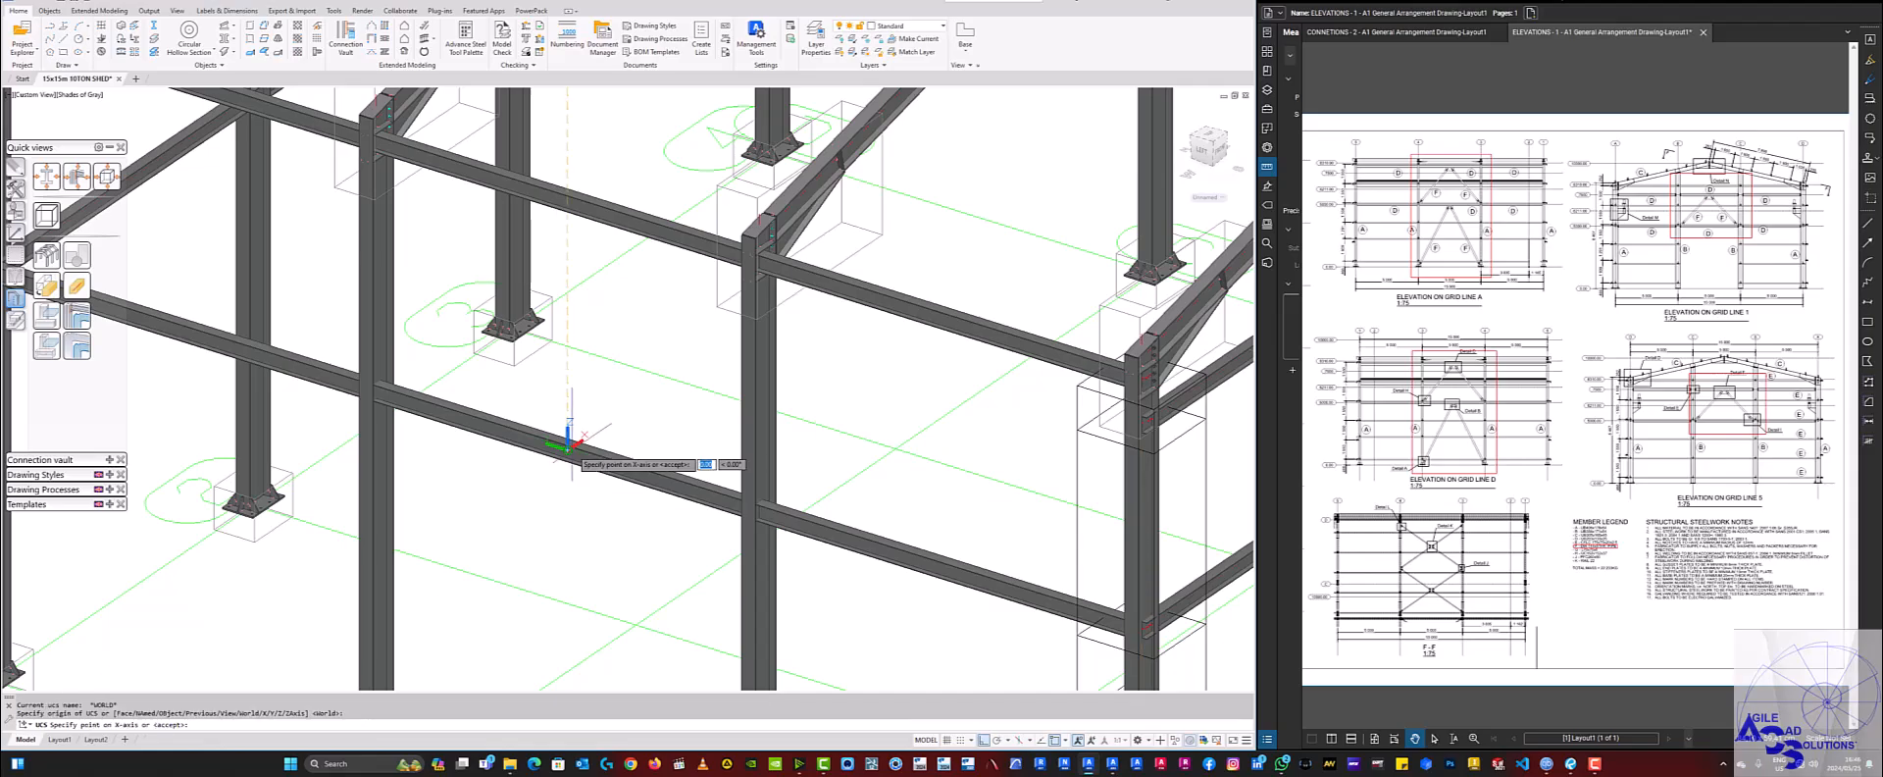
Align the UCS with its X axis along the side rail and its Y axis pointing vertically upward.
{"action": "scroll", "coordinate": [570, 446], "scroll_direction": "down", "scroll_amount": 5}
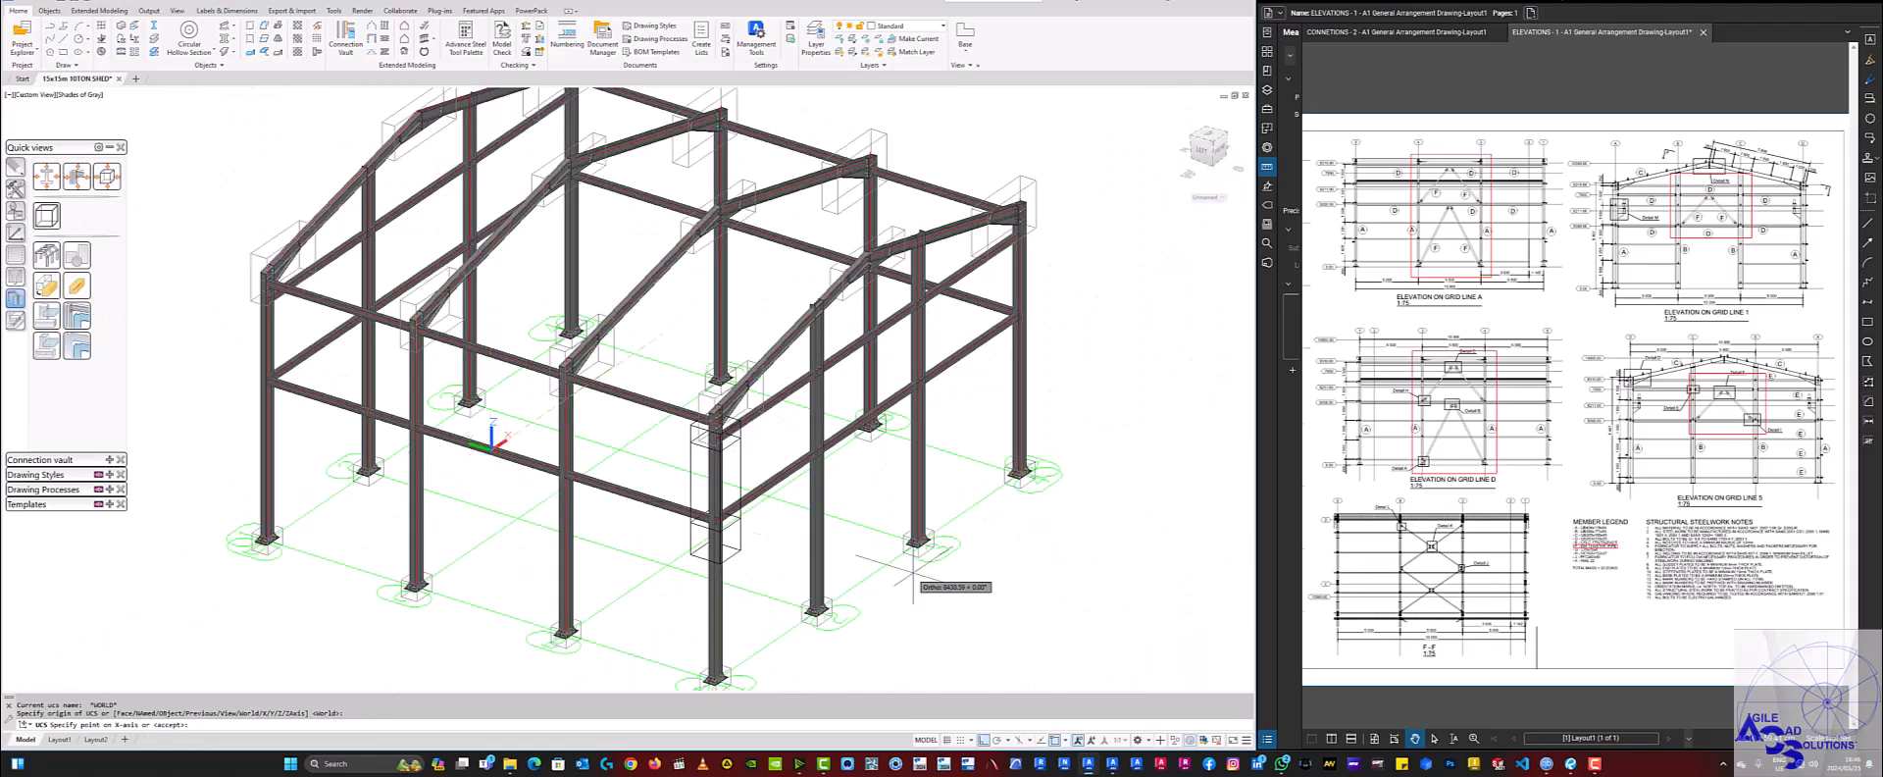
{"action": "left_click", "coordinate": [981, 596]}
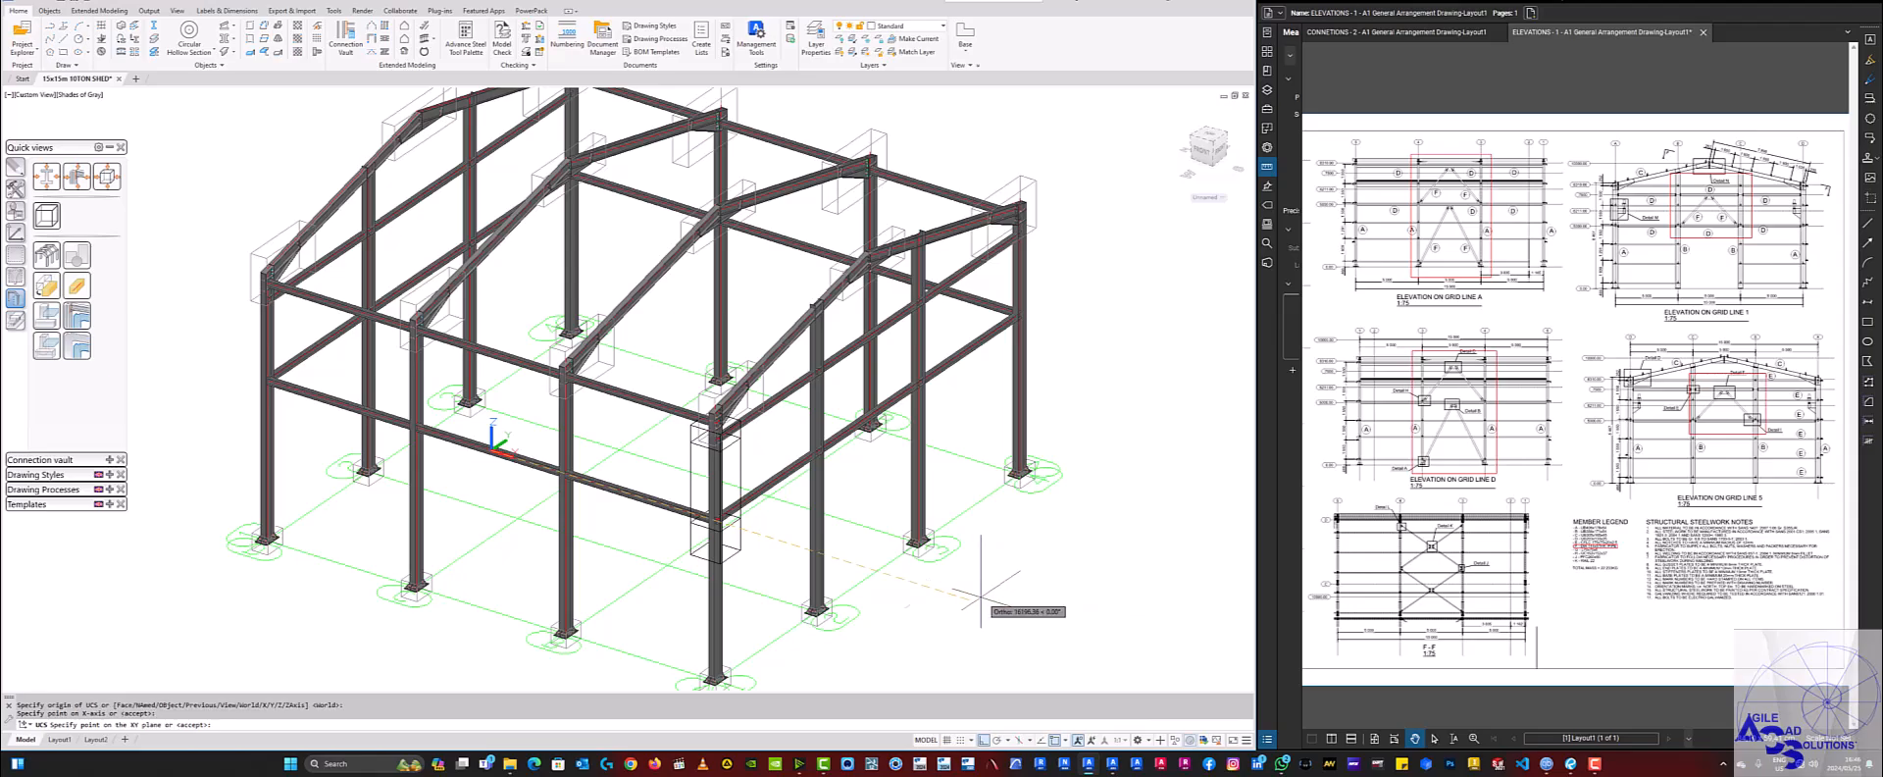
{"action": "scroll", "coordinate": [509, 498], "scroll_direction": "down", "scroll_amount": 4}
{"action": "left_click", "coordinate": [487, 218]}
{"action": "scroll", "coordinate": [504, 483], "scroll_direction": "up", "scroll_amount": 3}
{"action": "scroll", "coordinate": [504, 483], "scroll_direction": "up", "scroll_amount": 2}
{"action": "scroll", "coordinate": [520, 471], "scroll_direction": "down", "scroll_amount": 6}
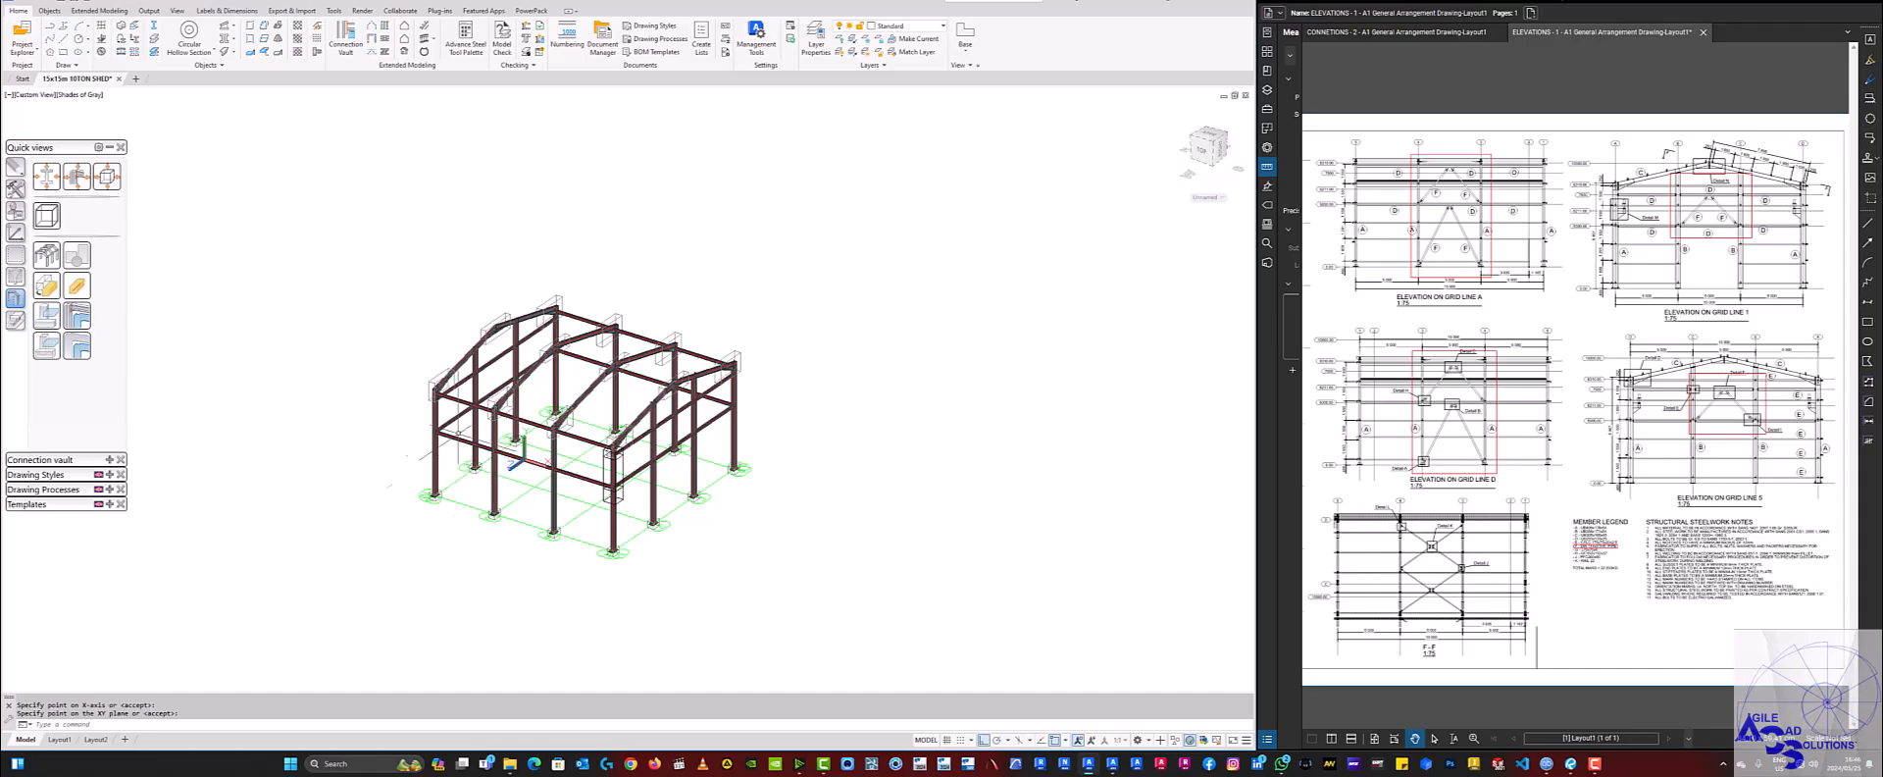
Create a model view with the one point in UCS method, placing it at the UCS origin on the side rail.
{"action": "left_click", "coordinate": [109, 147]}
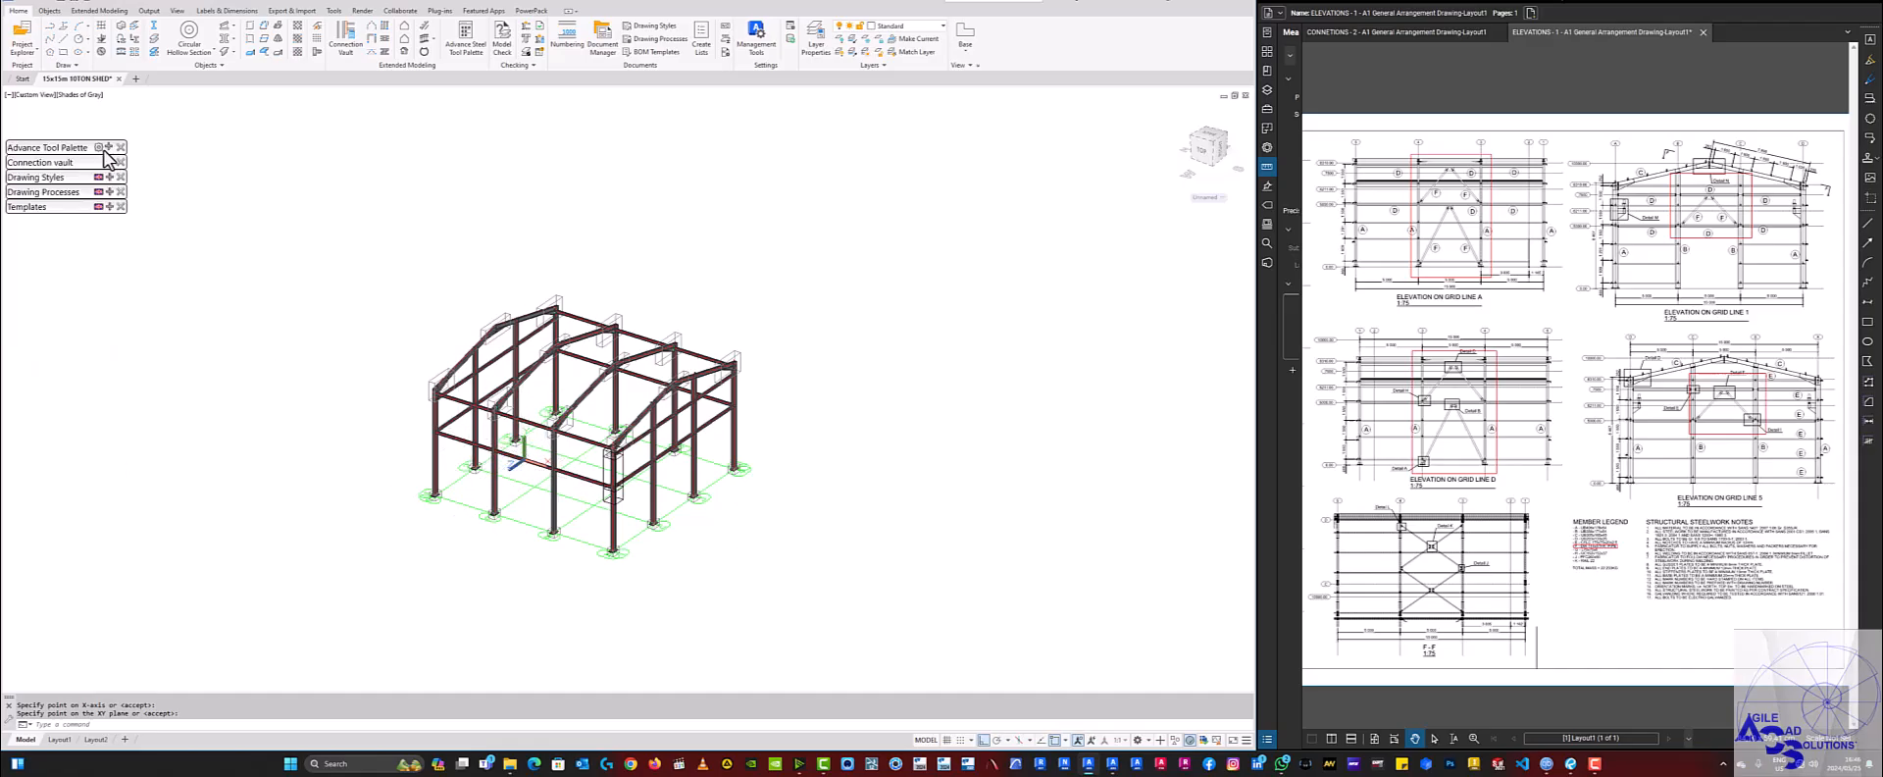
{"action": "left_click", "coordinate": [38, 50]}
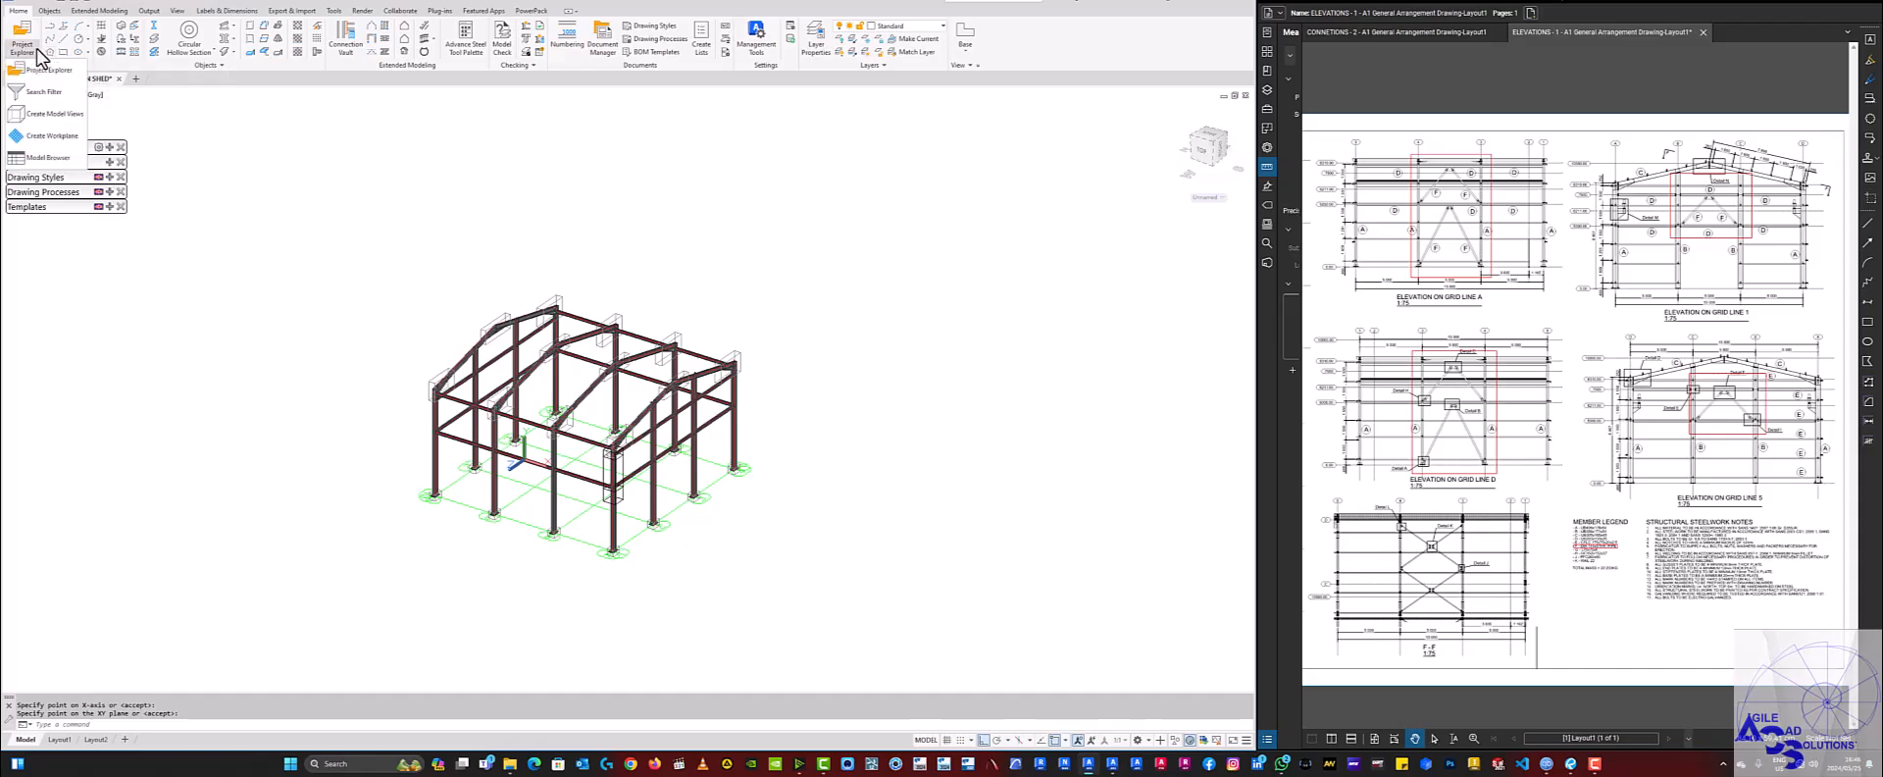
{"action": "left_click", "coordinate": [32, 115]}
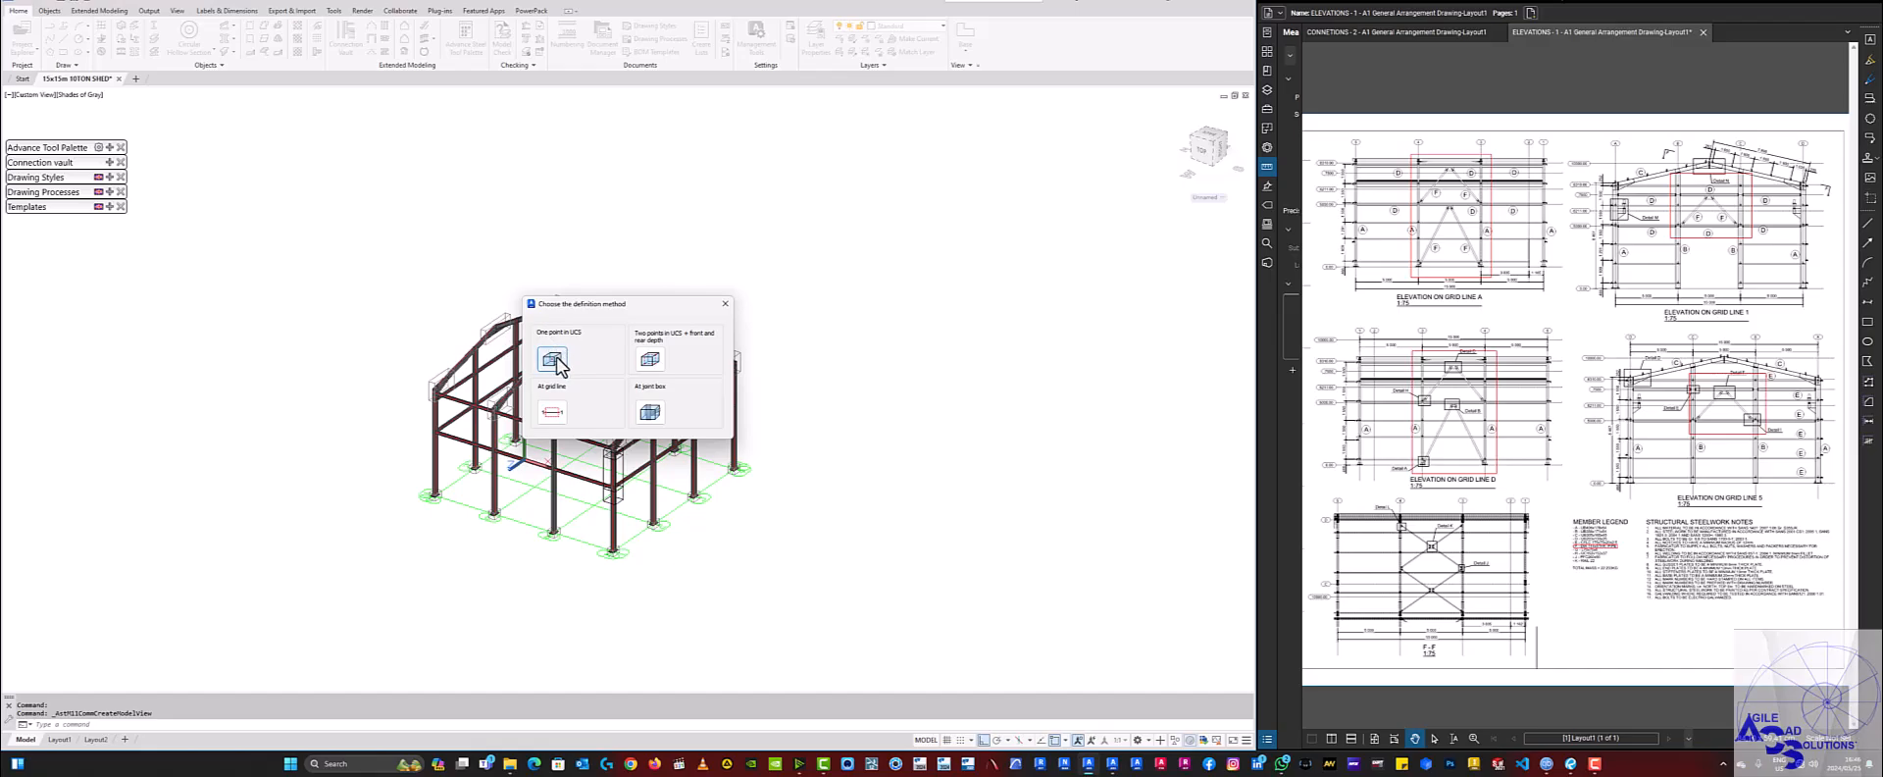
{"action": "left_click", "coordinate": [554, 360]}
{"action": "scroll", "coordinate": [520, 371], "scroll_direction": "up", "scroll_amount": 10}
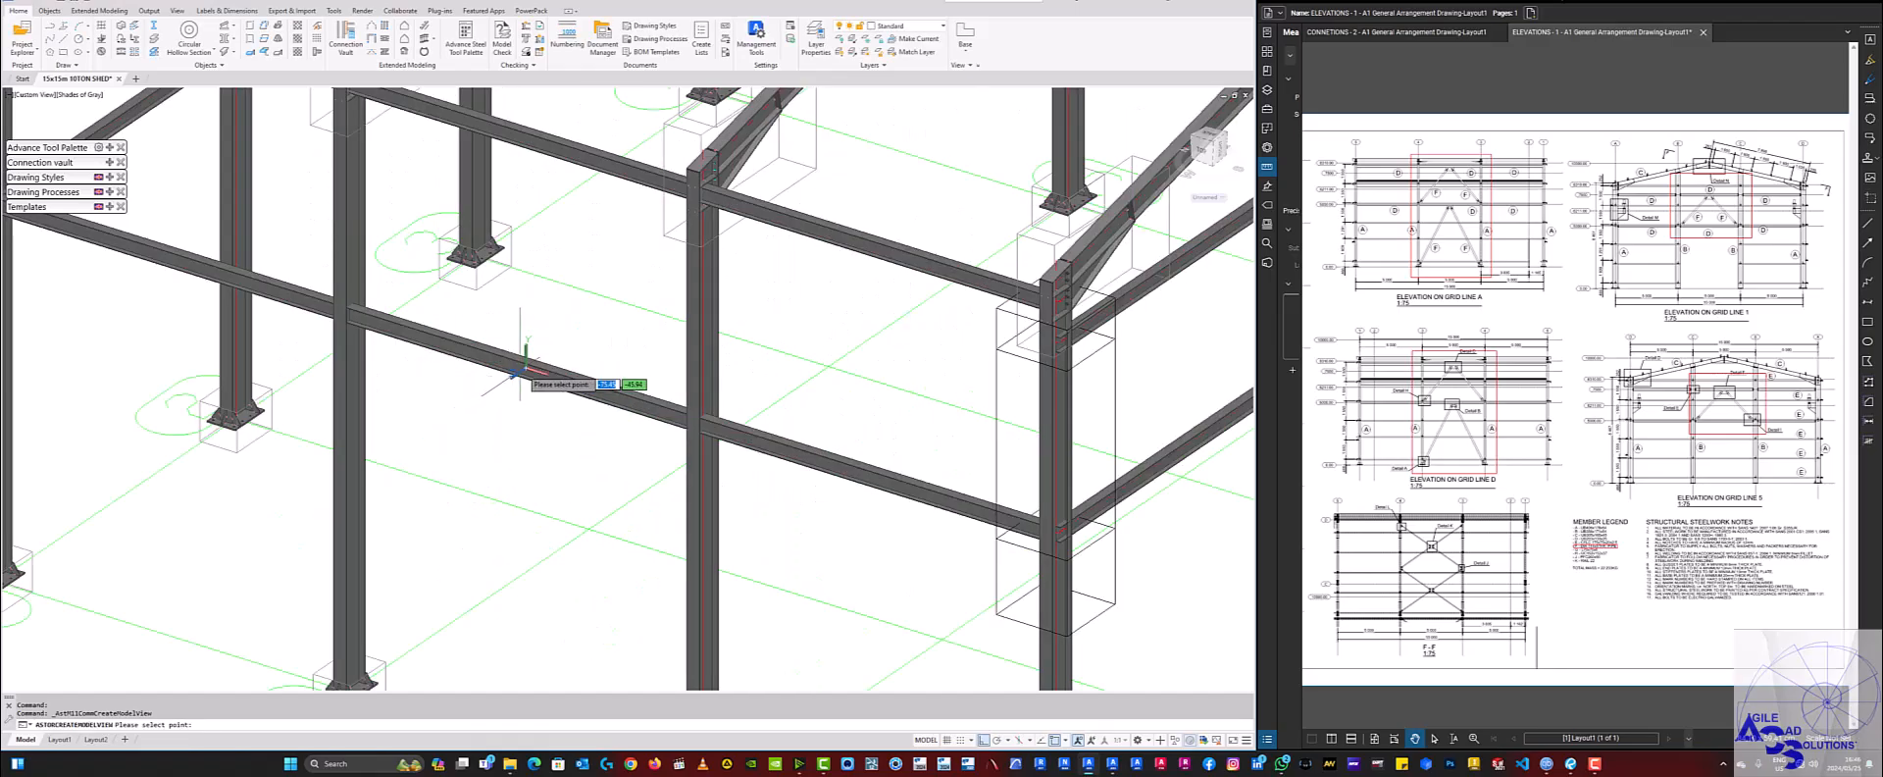
{"action": "left_click", "coordinate": [525, 371]}
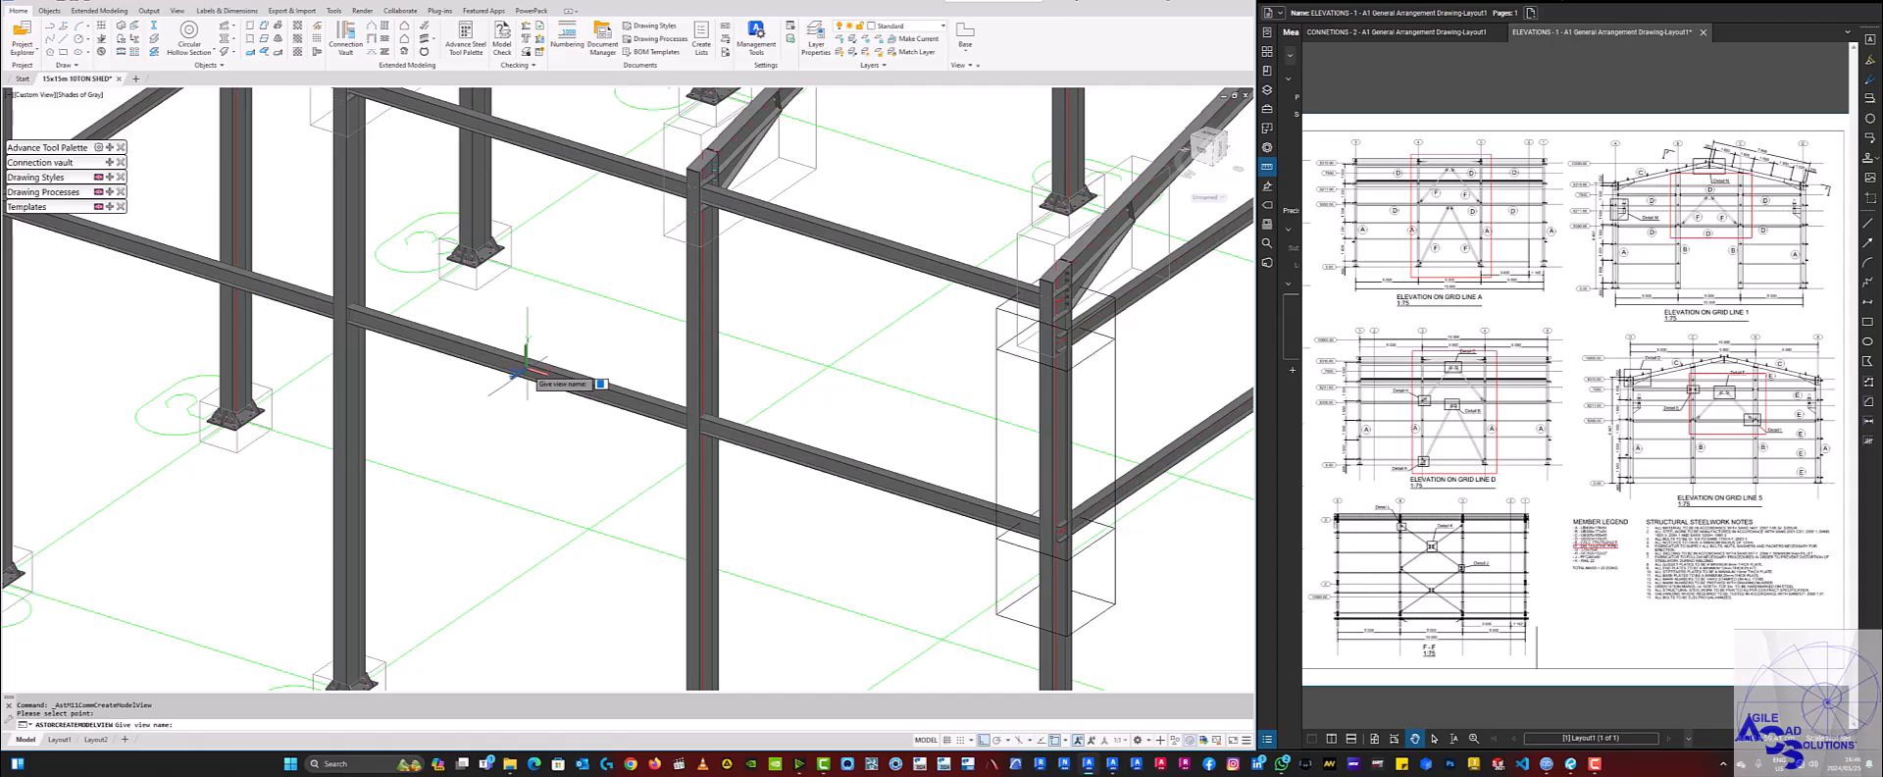
Name the model view GRID LINE 1-1.
{"action": "scroll", "coordinate": [527, 373], "scroll_direction": "down", "scroll_amount": 5}
{"action": "scroll", "coordinate": [534, 428], "scroll_direction": "up", "scroll_amount": 2}
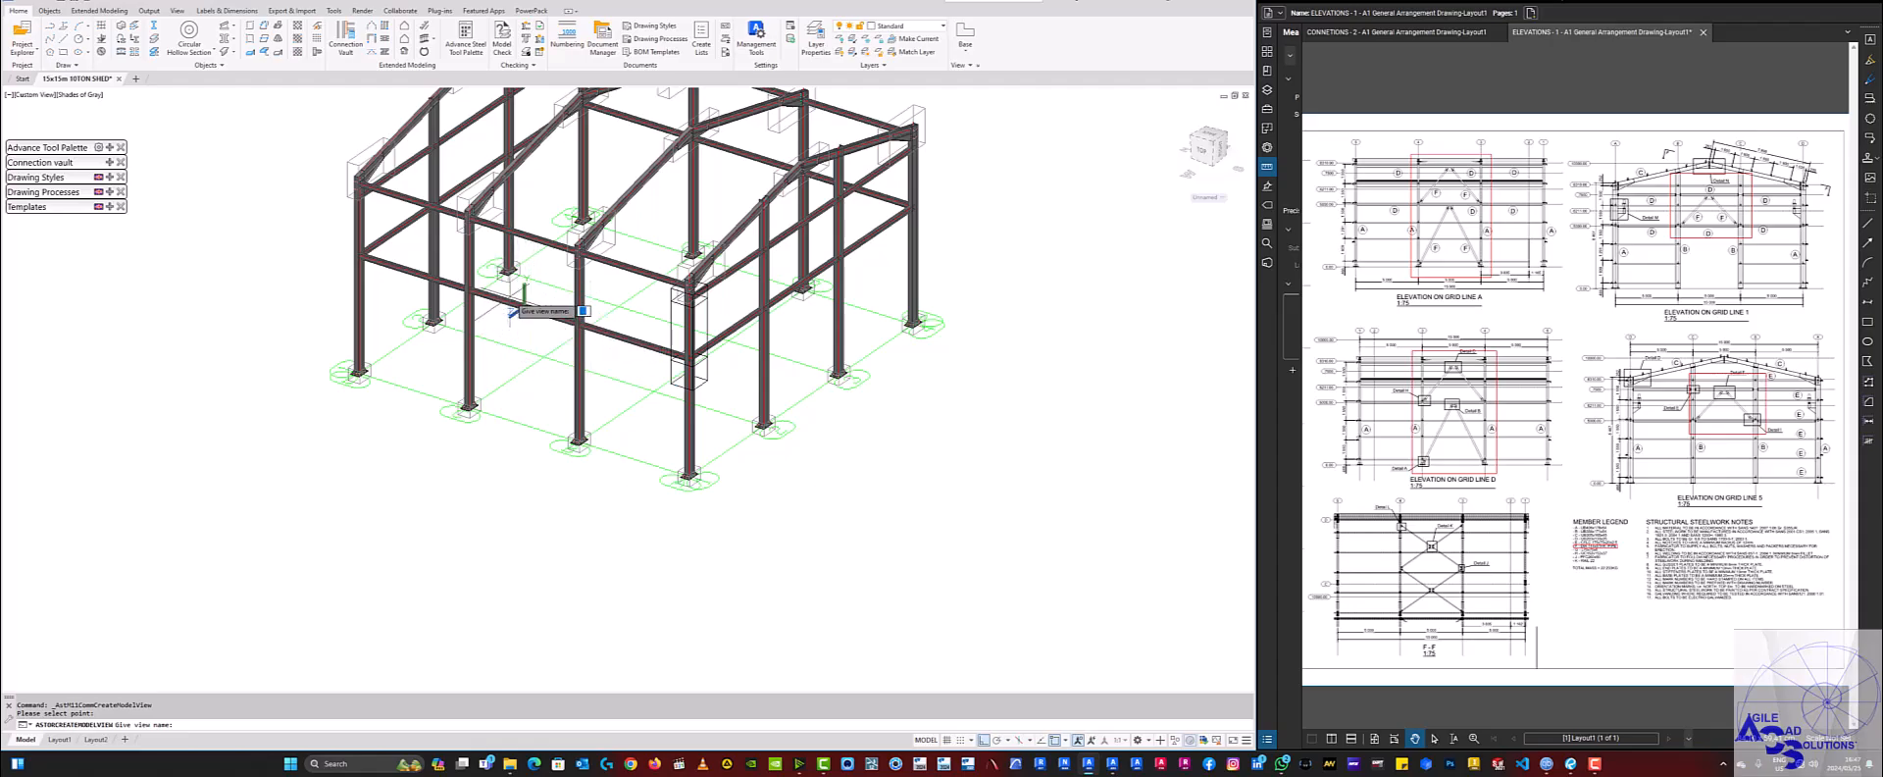
{"action": "type", "text": "GRID LINE 1-1"}
{"action": "key", "text": "Return"}
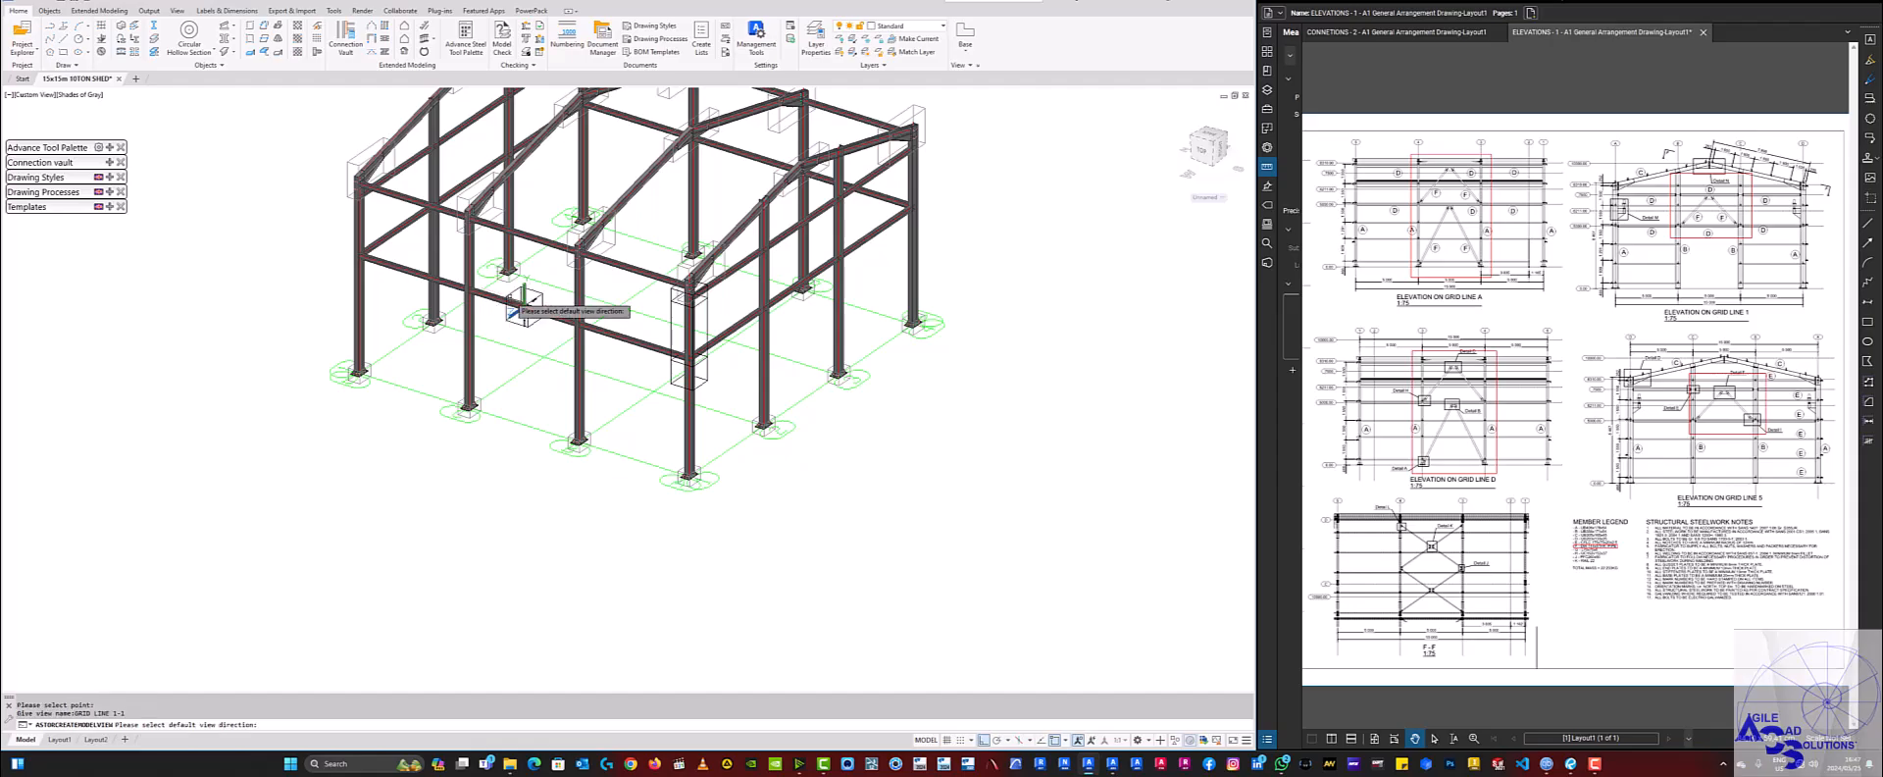
Set the model view's default direction to look from outside the side wall in toward the building.
{"action": "scroll", "coordinate": [525, 311], "scroll_direction": "up", "scroll_amount": 2}
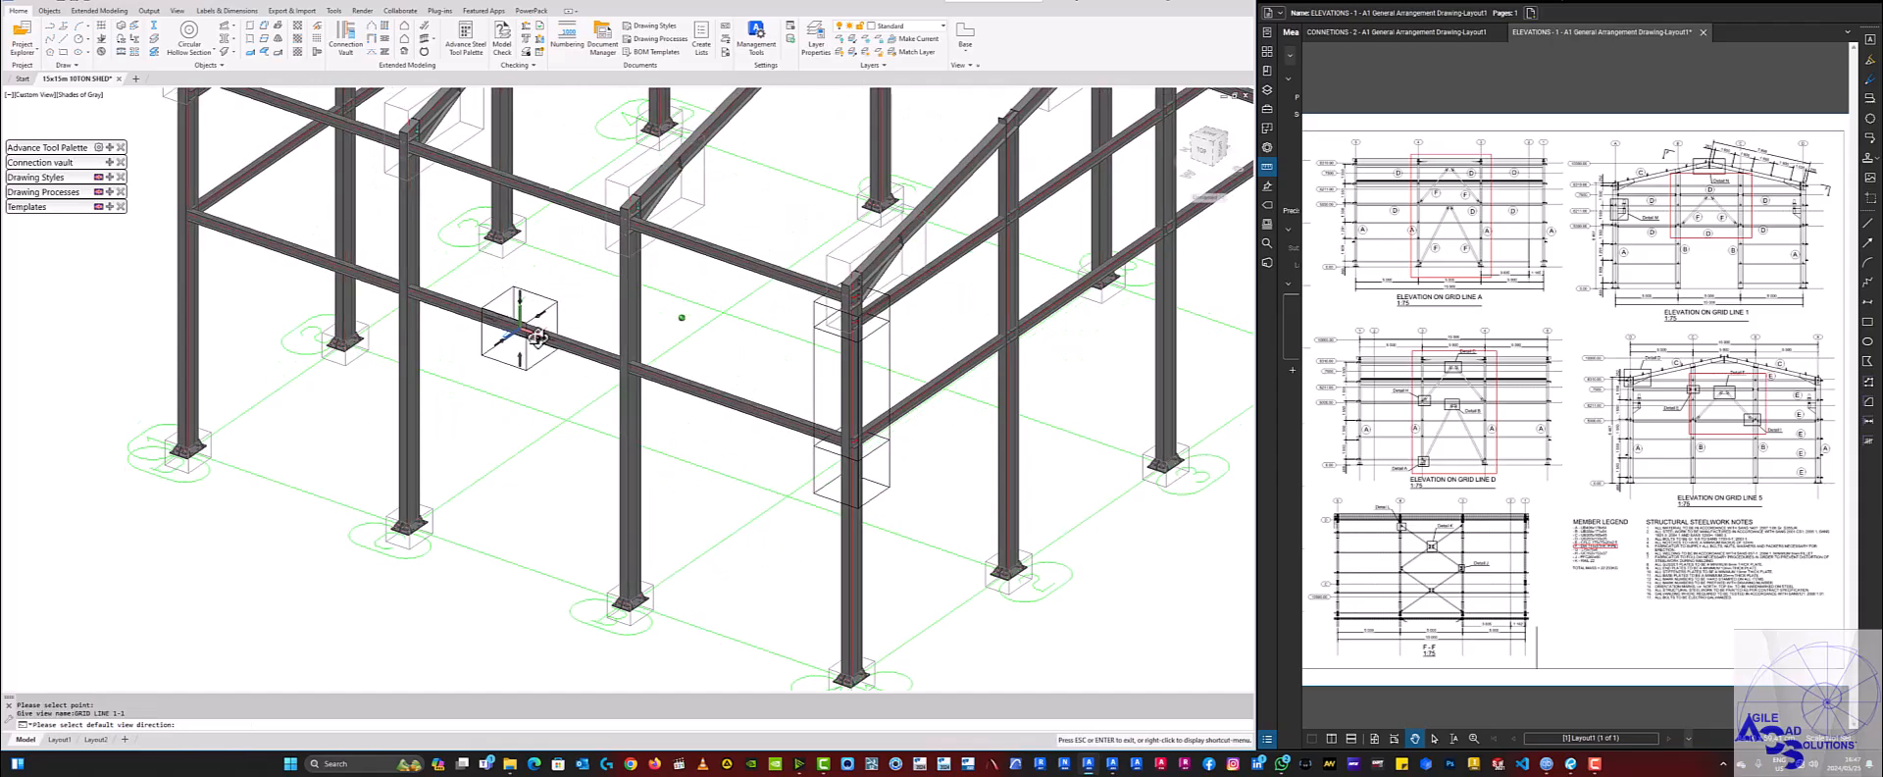
{"action": "scroll", "coordinate": [513, 312], "scroll_direction": "up", "scroll_amount": 3}
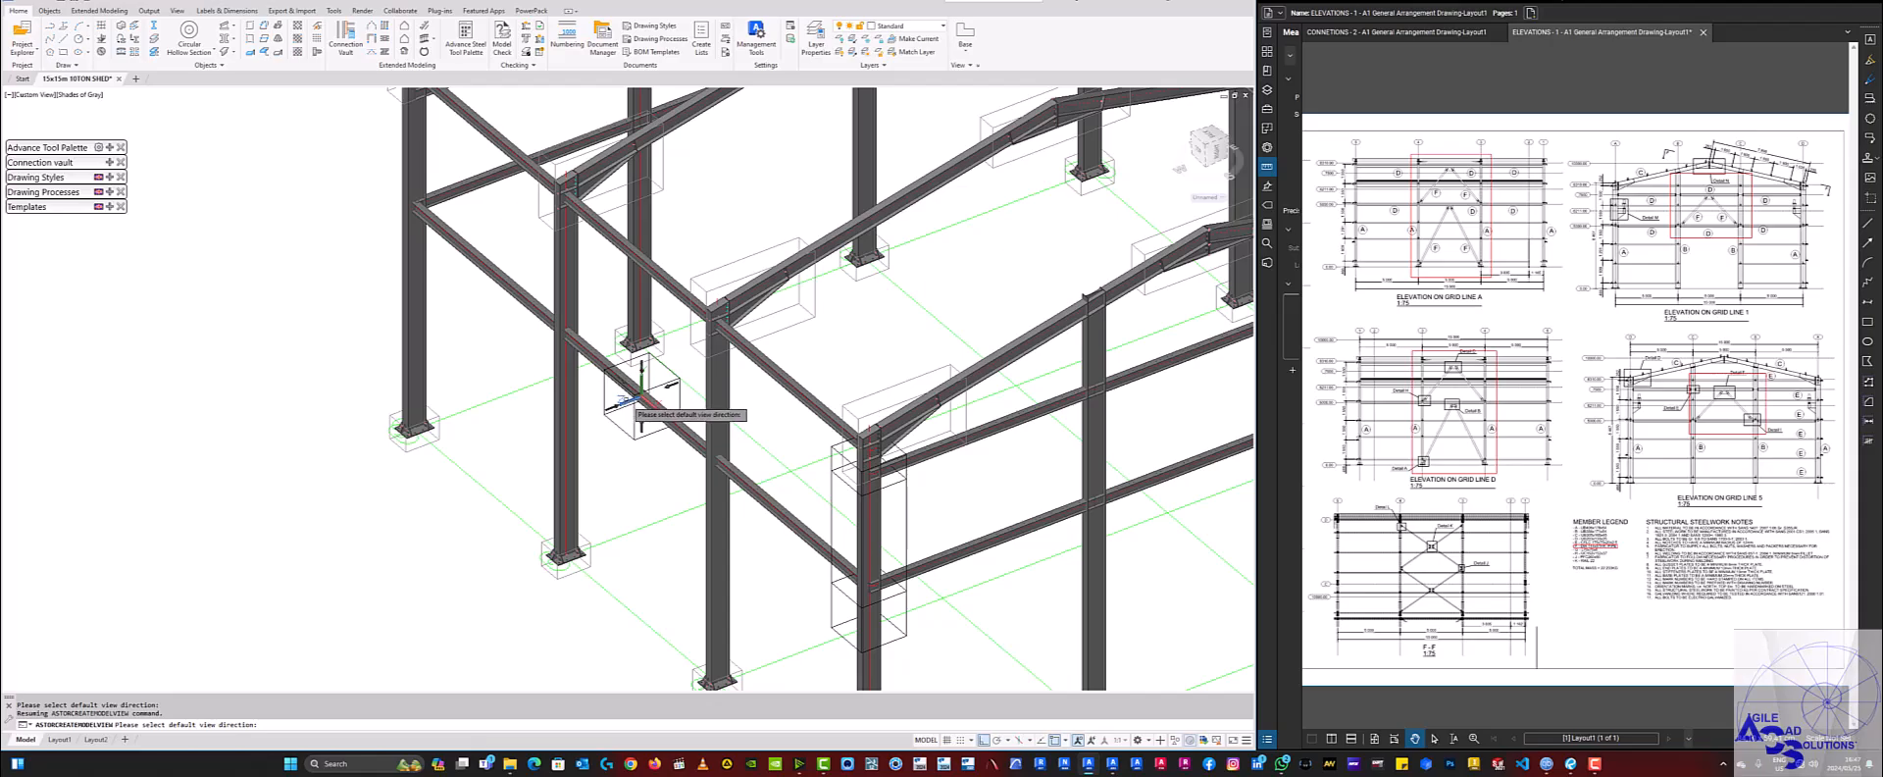
{"action": "scroll", "coordinate": [626, 401], "scroll_direction": "up", "scroll_amount": 3}
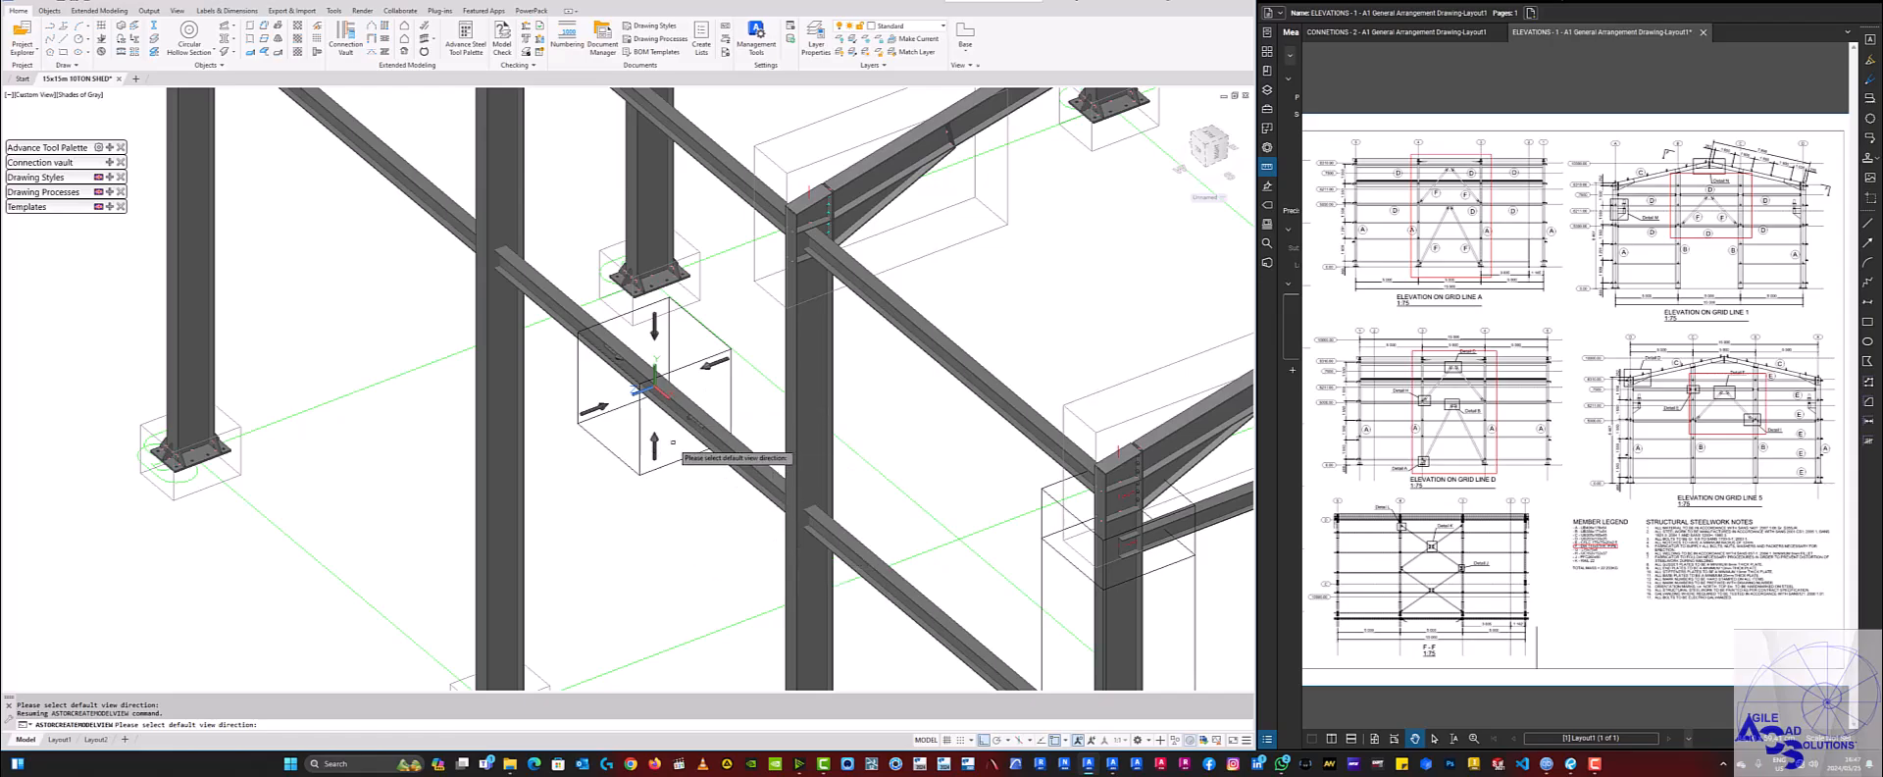
{"action": "scroll", "coordinate": [627, 433], "scroll_direction": "down", "scroll_amount": 5}
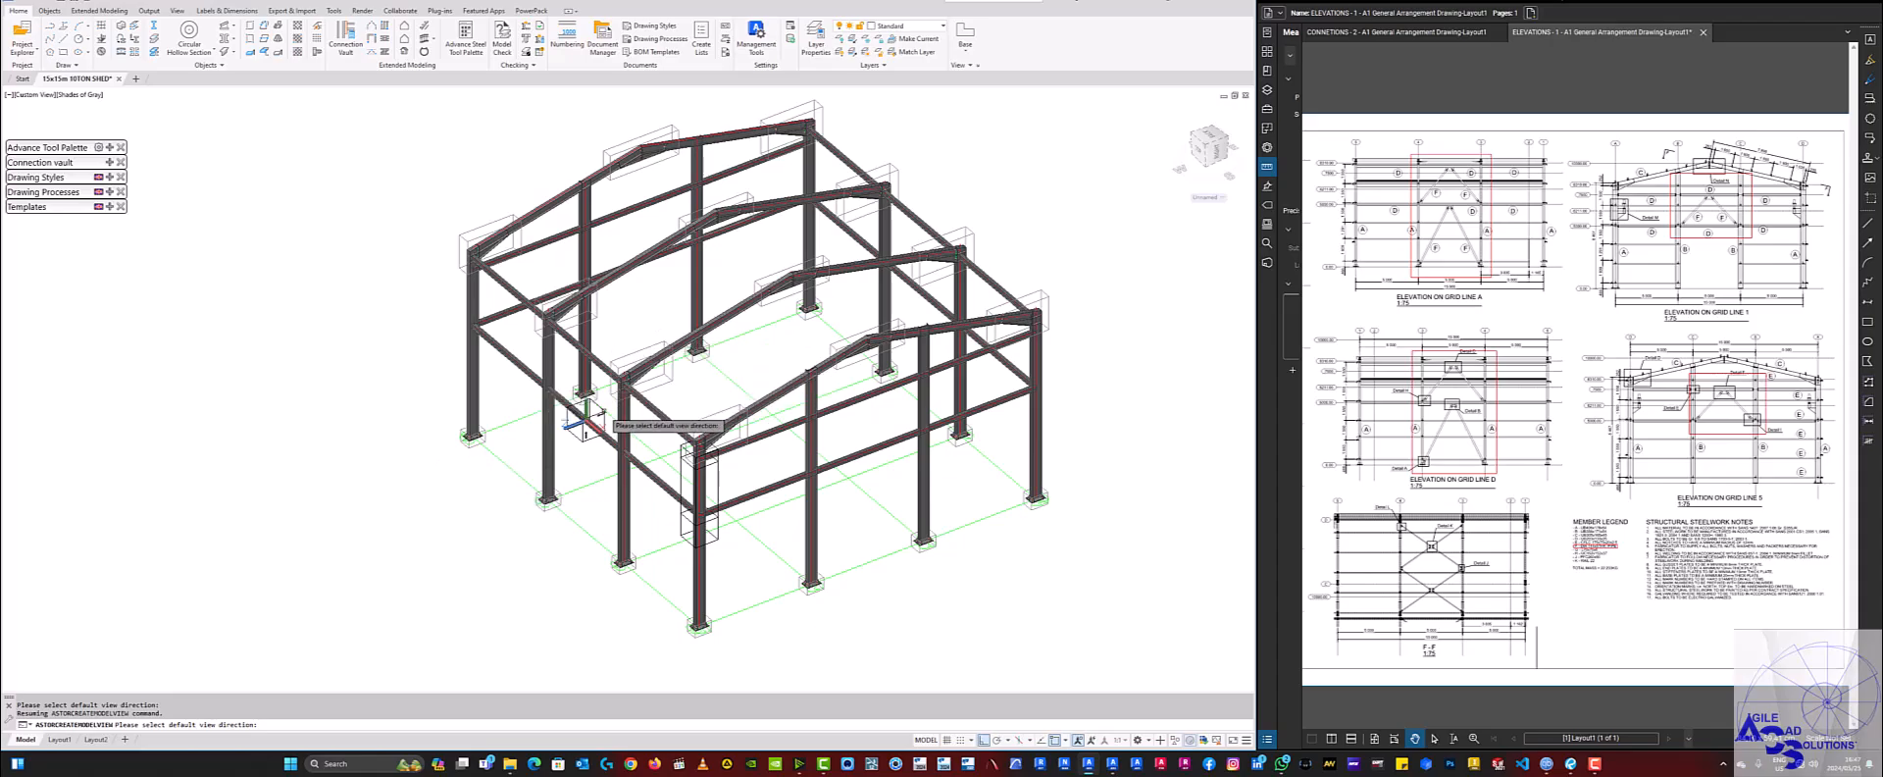
{"action": "scroll", "coordinate": [587, 418], "scroll_direction": "up", "scroll_amount": 5}
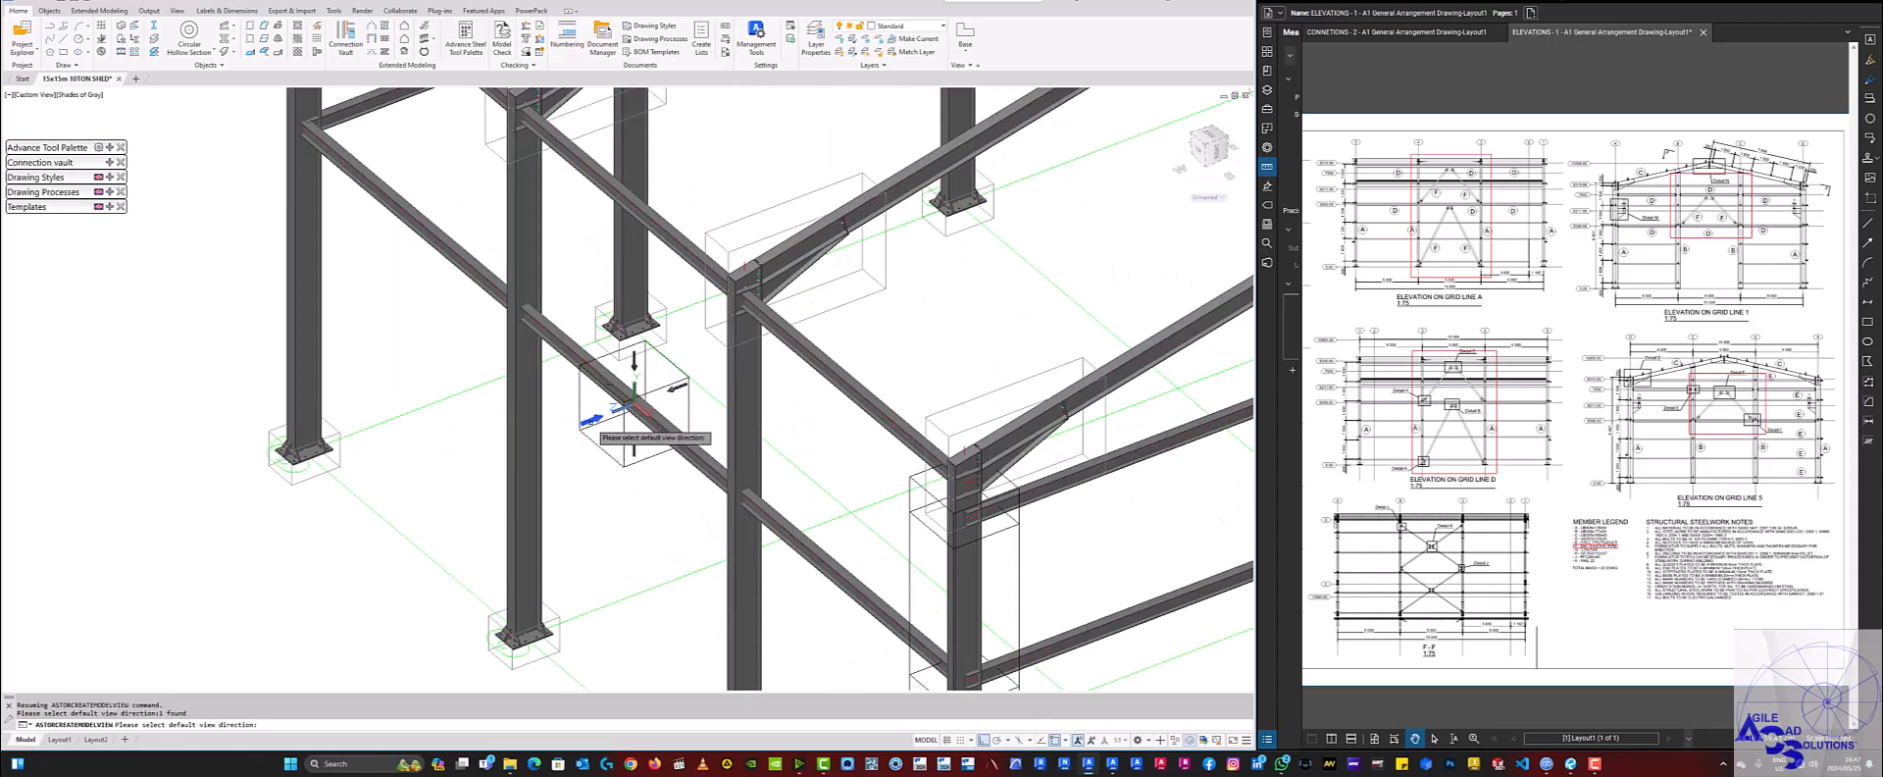
{"action": "scroll", "coordinate": [588, 424], "scroll_direction": "up", "scroll_amount": 4}
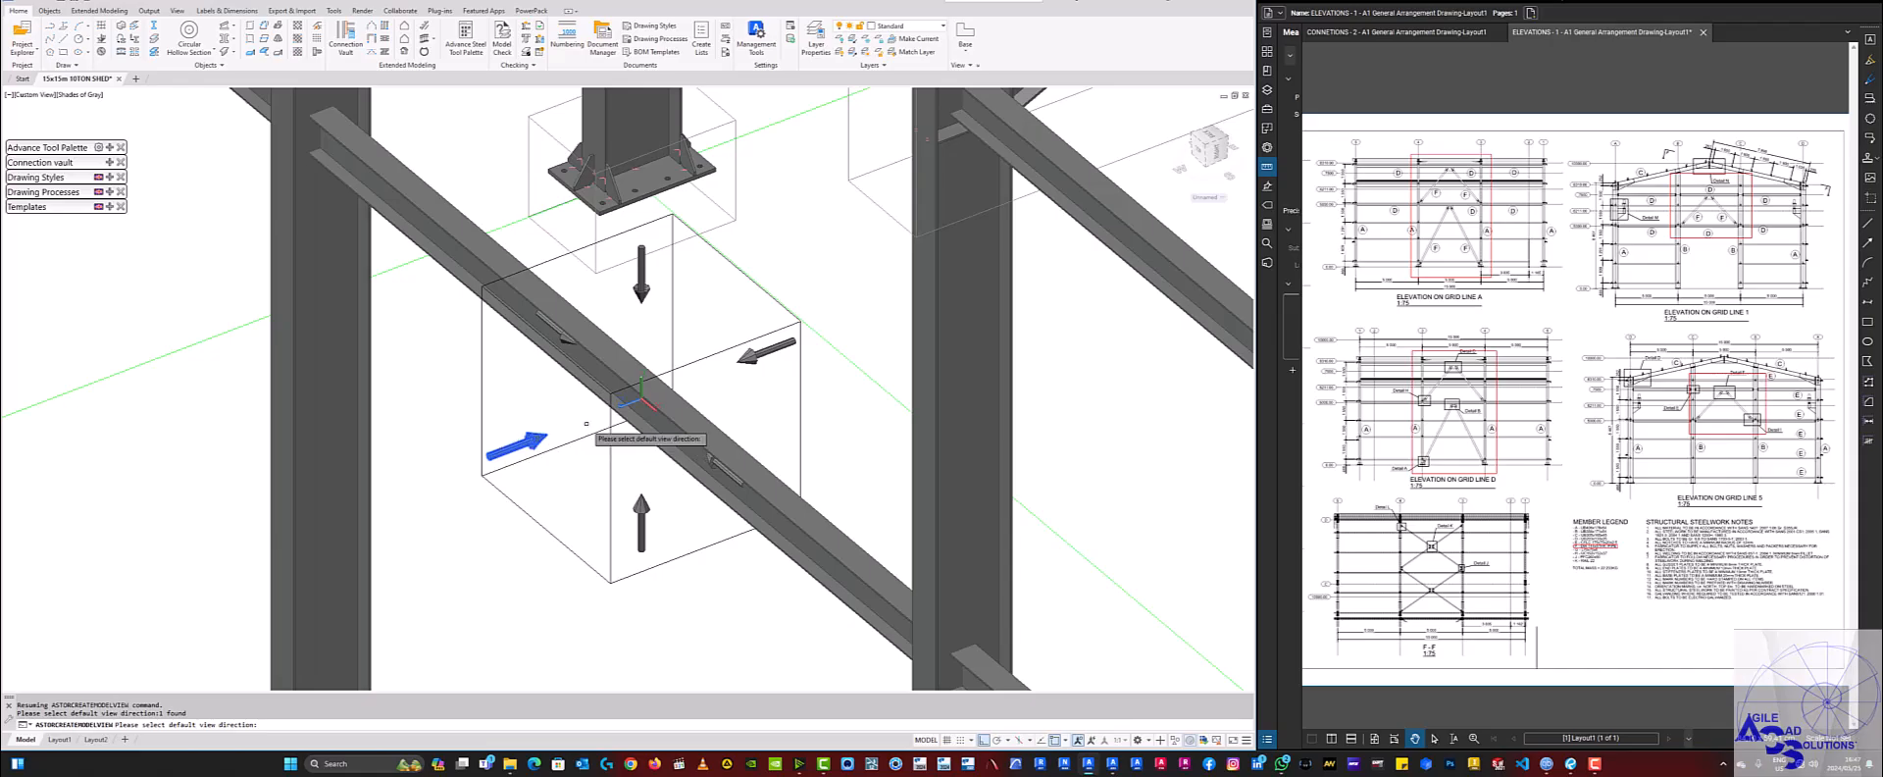
{"action": "left_click", "coordinate": [528, 441]}
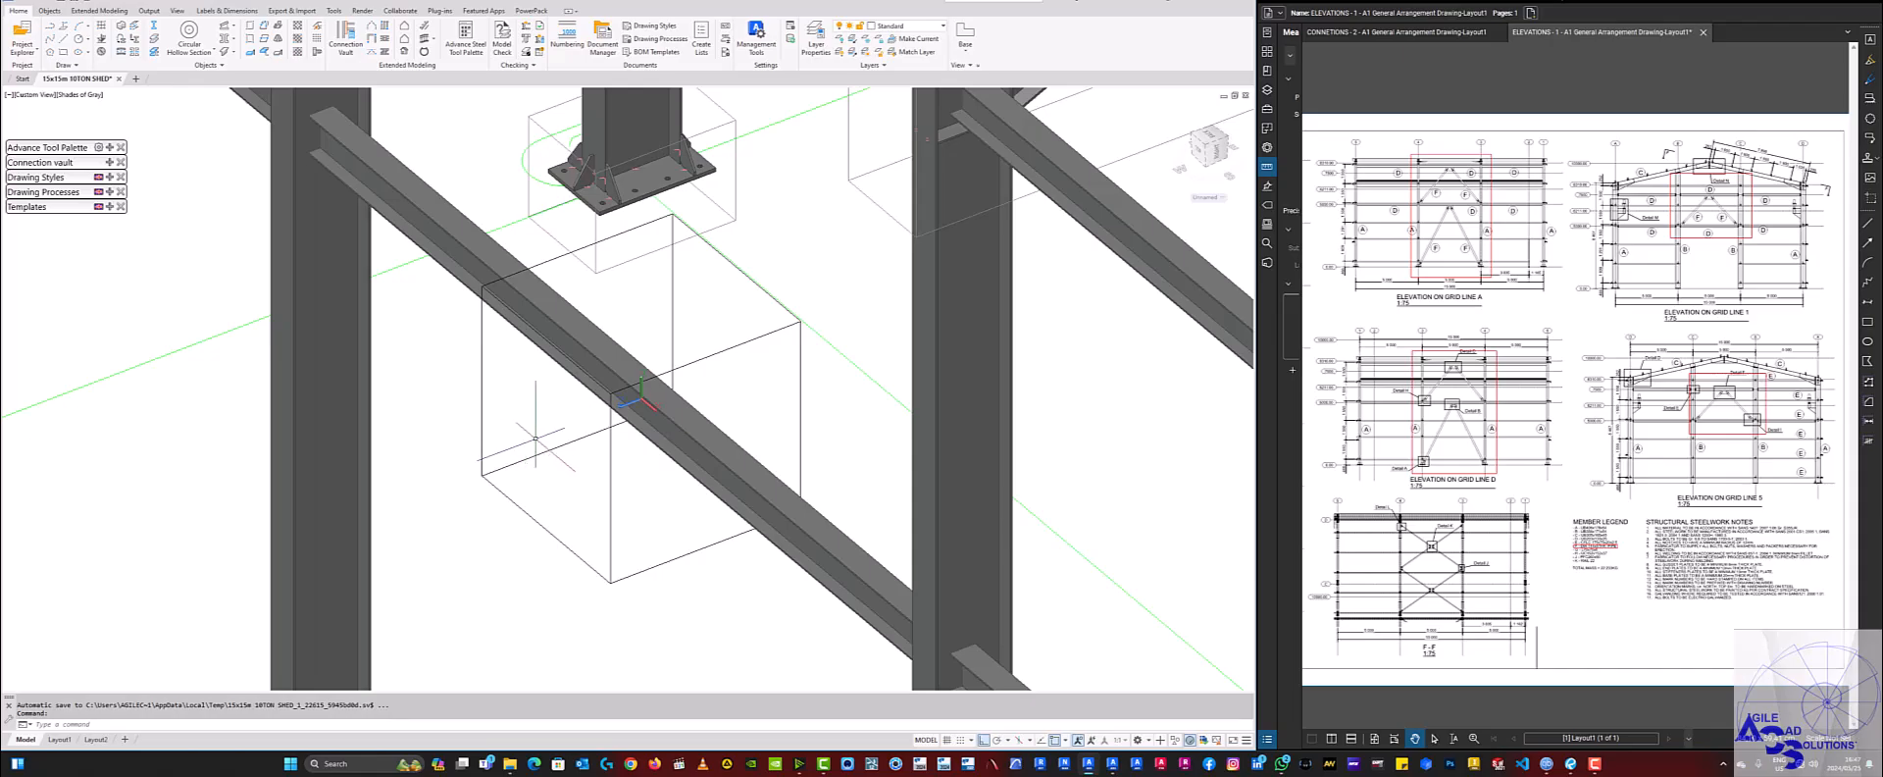
From a straight-on side view, stretch the model view box sideways past both middle columns, to about 6,000 mm wide.
{"action": "scroll", "coordinate": [535, 438], "scroll_direction": "down", "scroll_amount": 3}
{"action": "middle_click_drag", "start_coordinate": [557, 473], "coordinate": [724, 459], "text": "shift"}
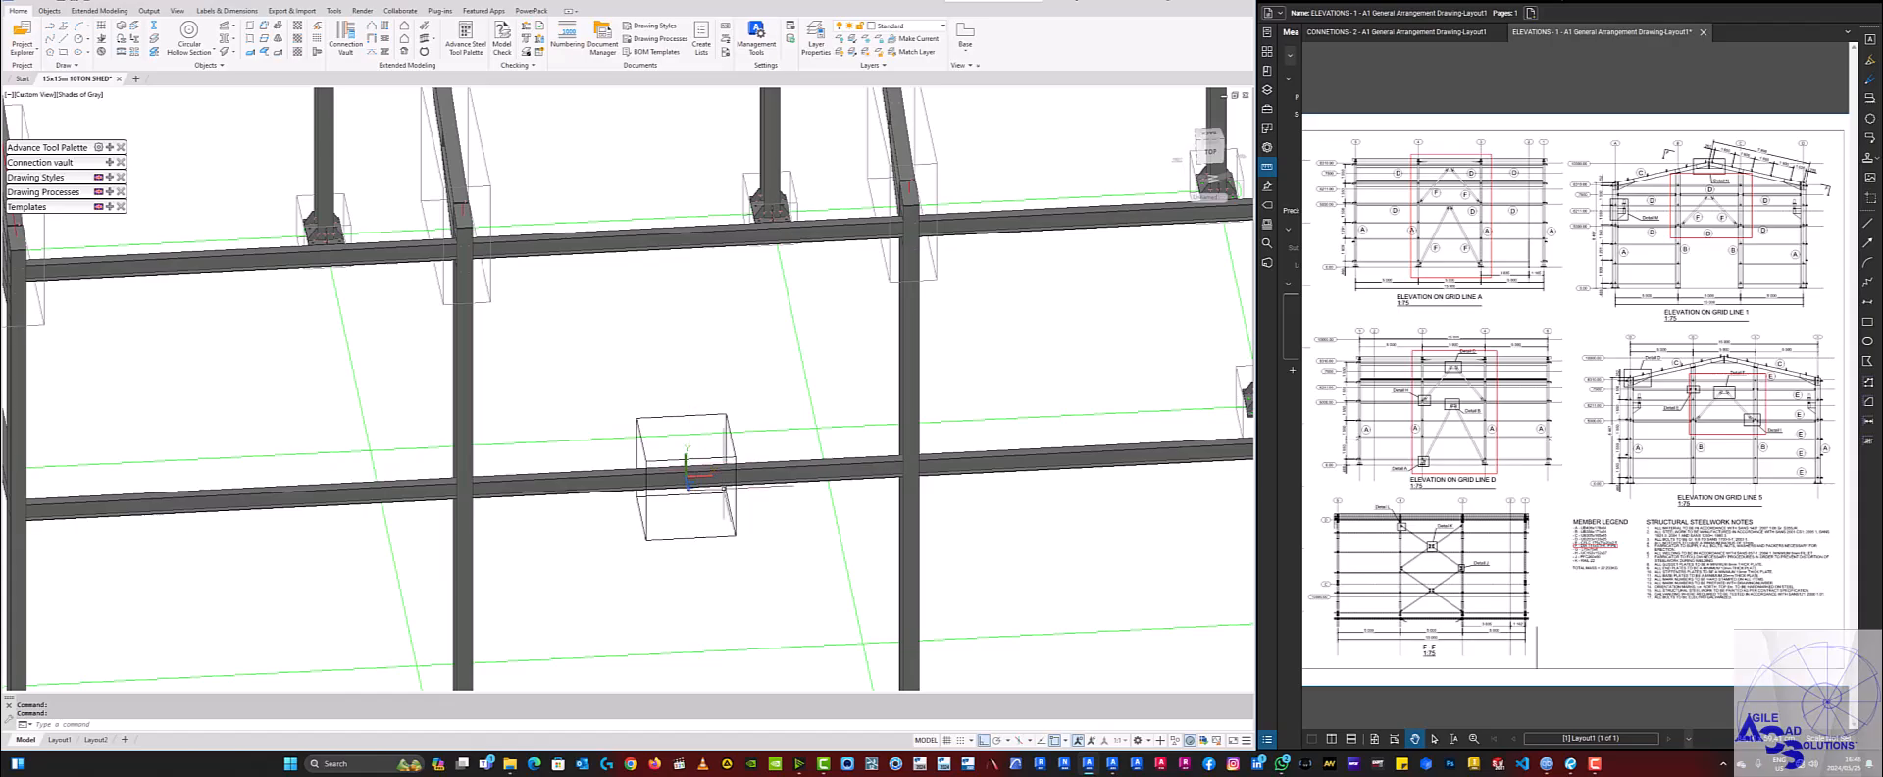
{"action": "scroll", "coordinate": [653, 443], "scroll_direction": "down", "scroll_amount": 3}
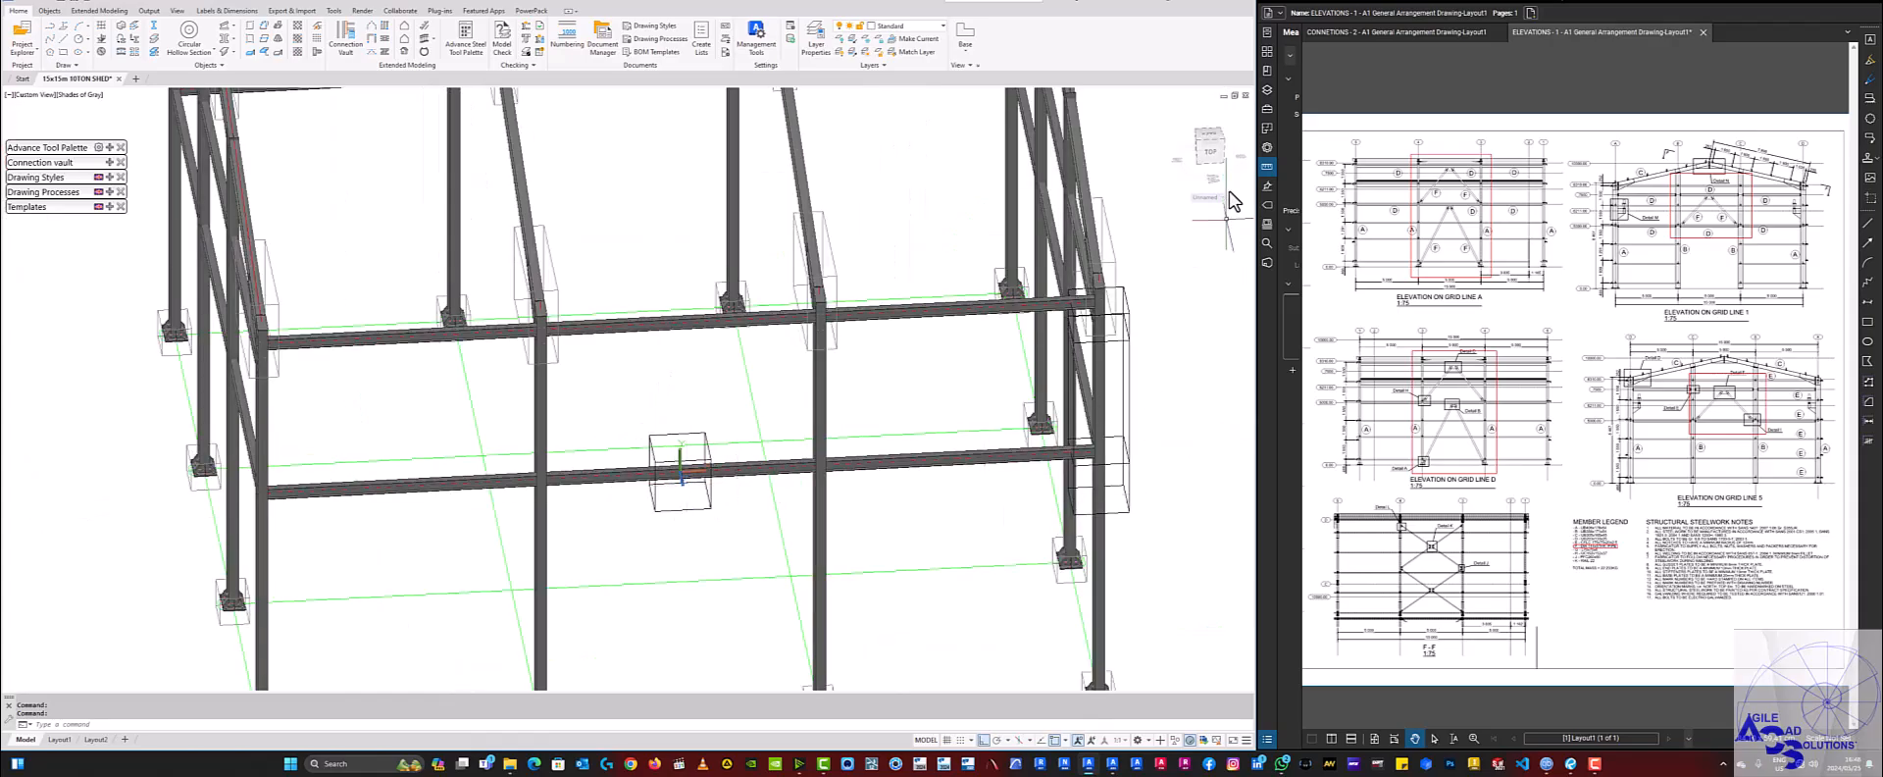
{"action": "left_click", "coordinate": [1214, 153]}
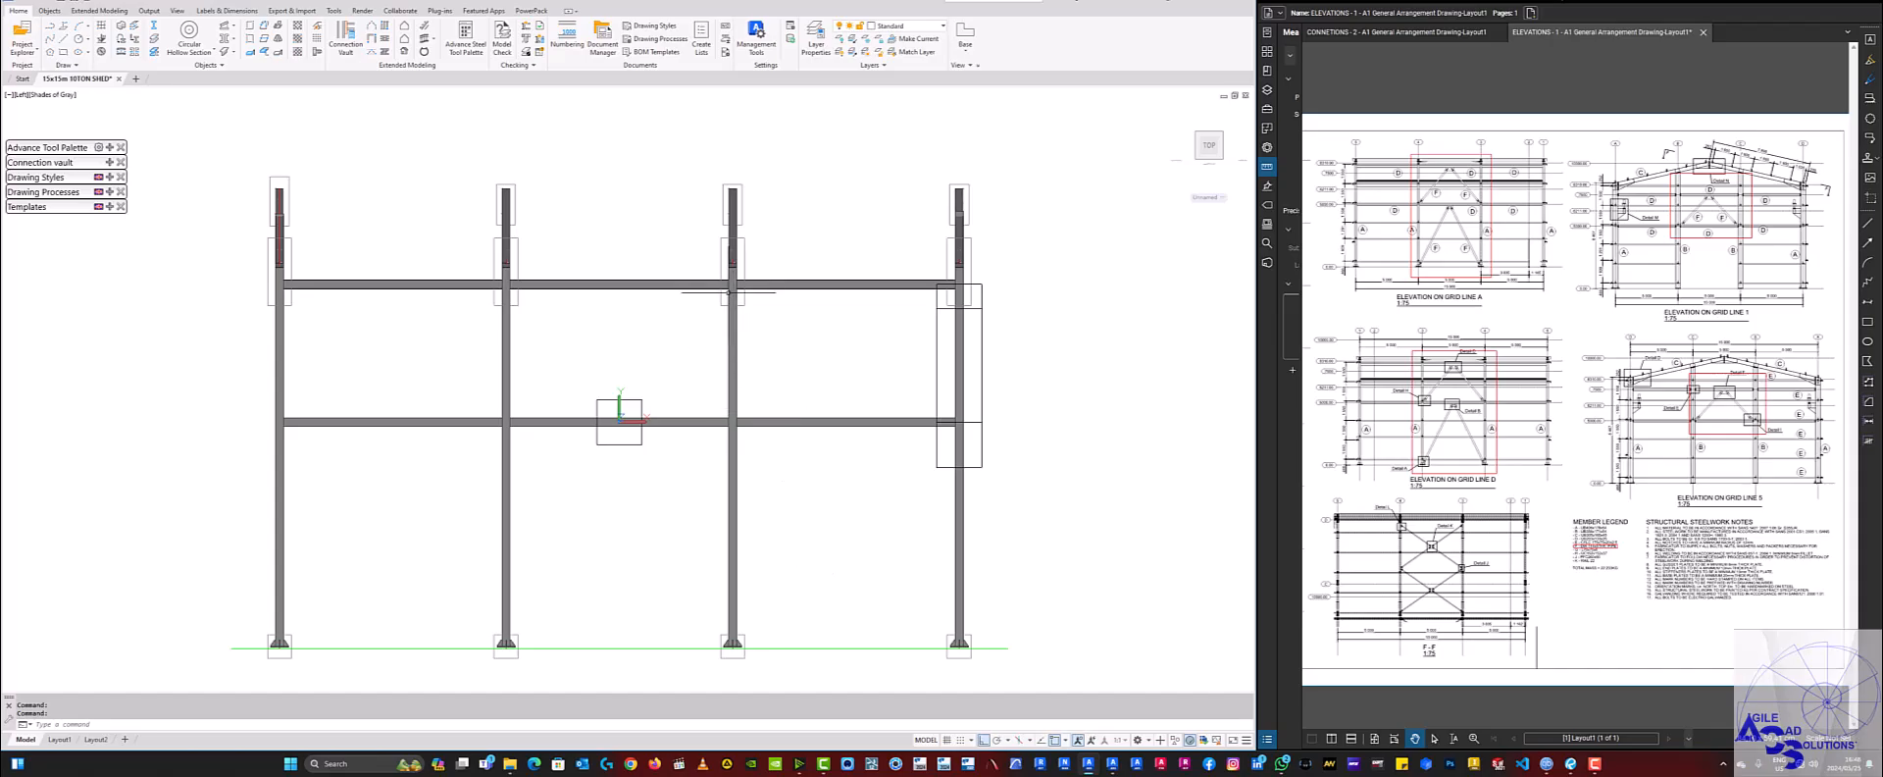
{"action": "left_click", "coordinate": [608, 406]}
{"action": "left_click", "coordinate": [587, 378]}
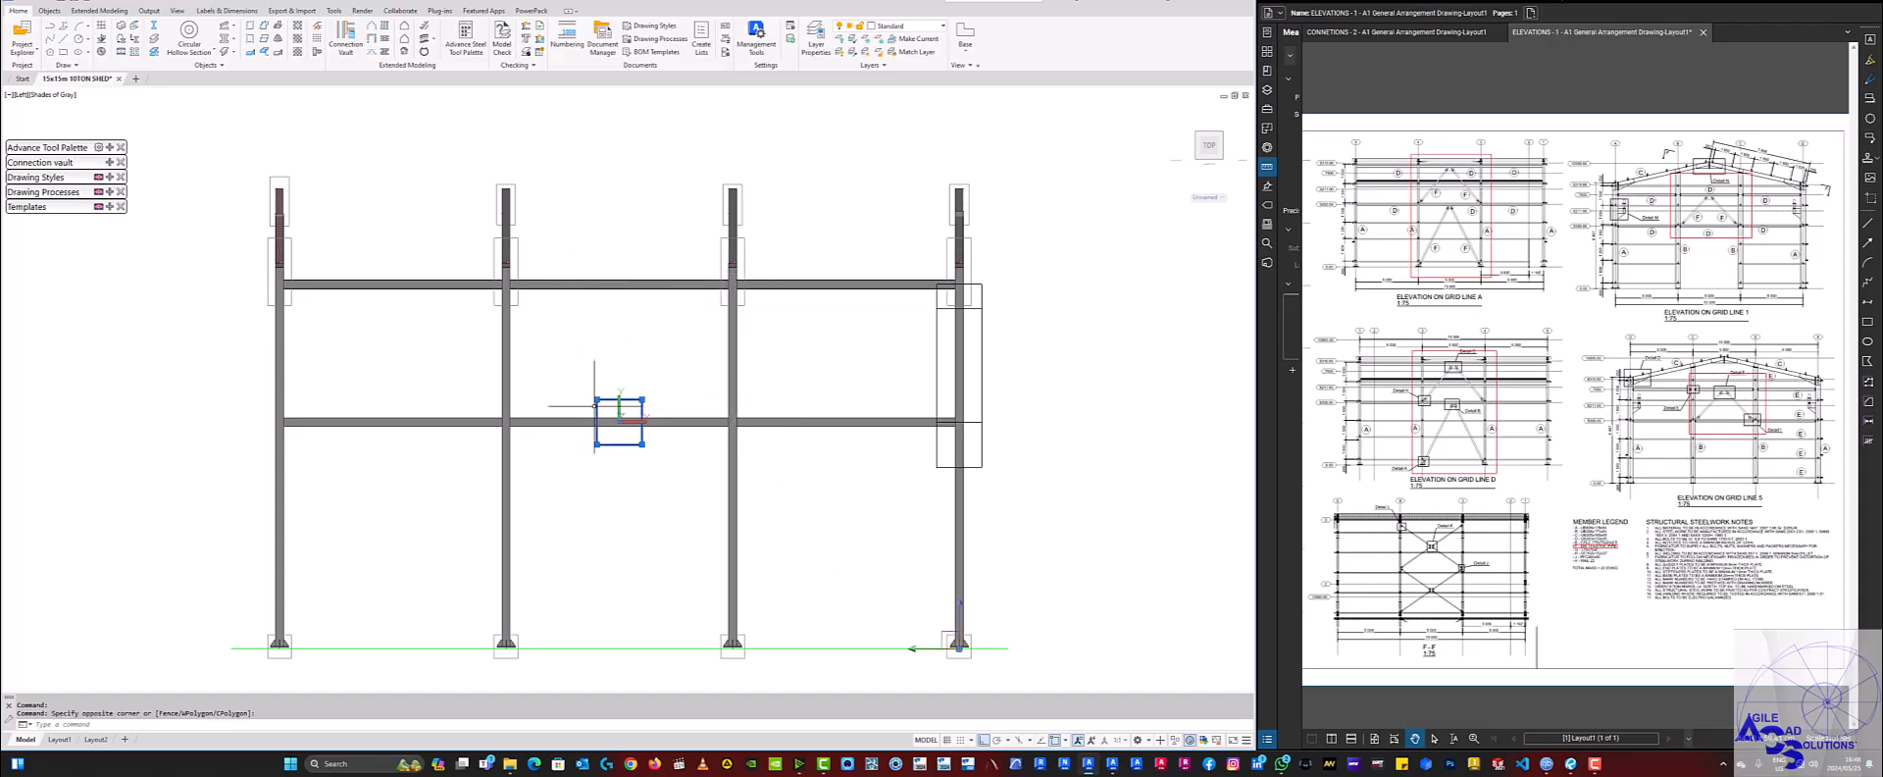
{"action": "left_click", "coordinate": [596, 399]}
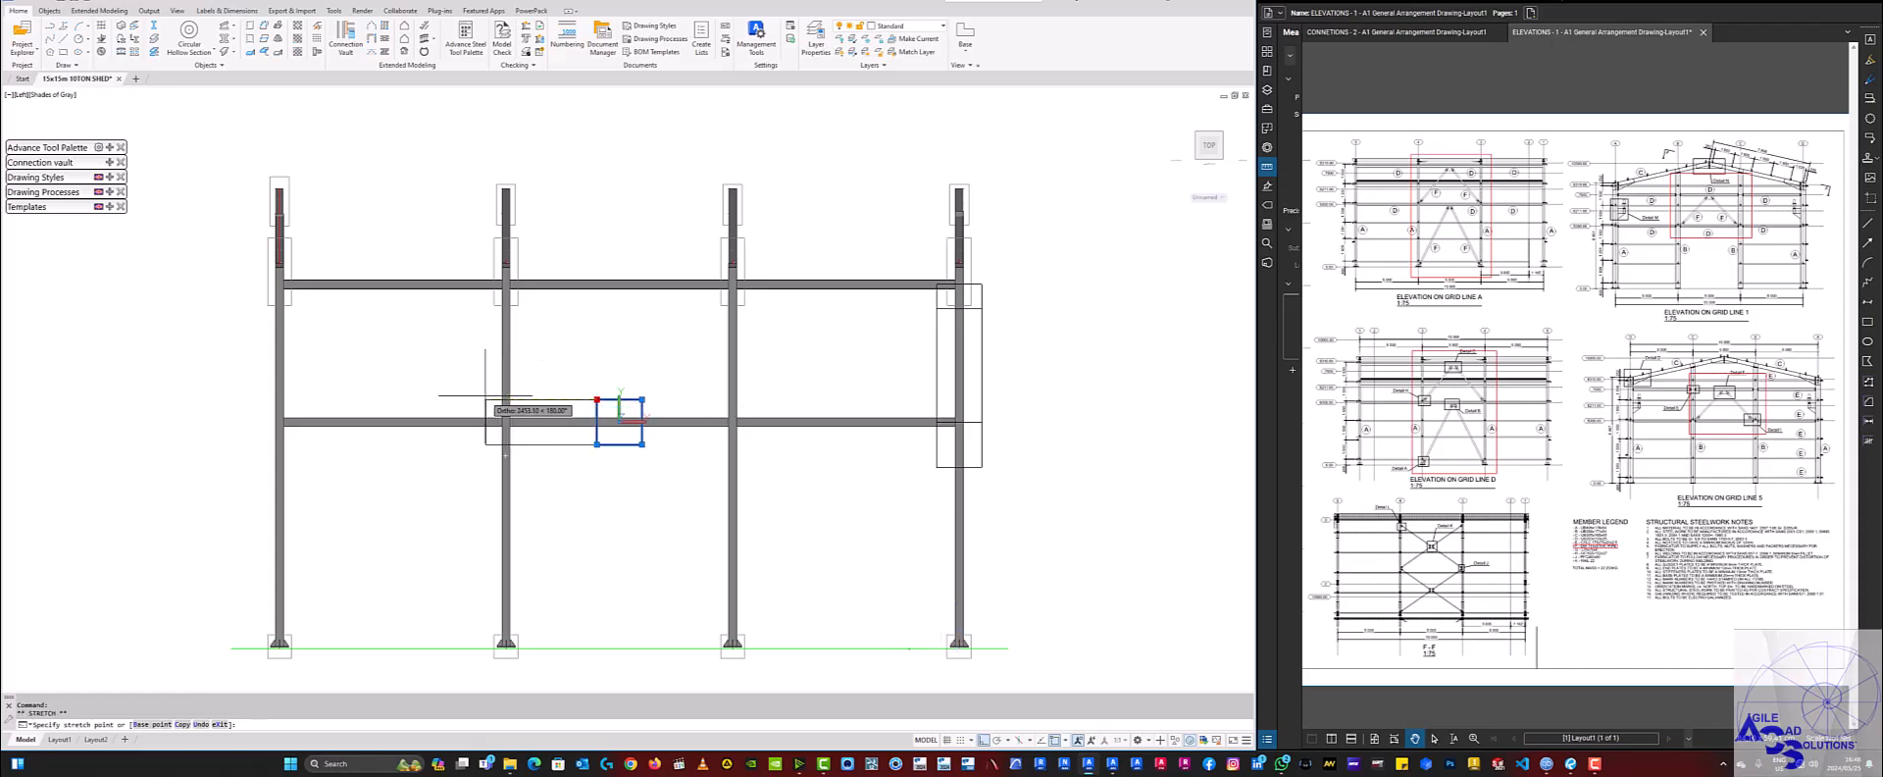
{"action": "left_click", "coordinate": [485, 399]}
{"action": "left_click", "coordinate": [642, 399]}
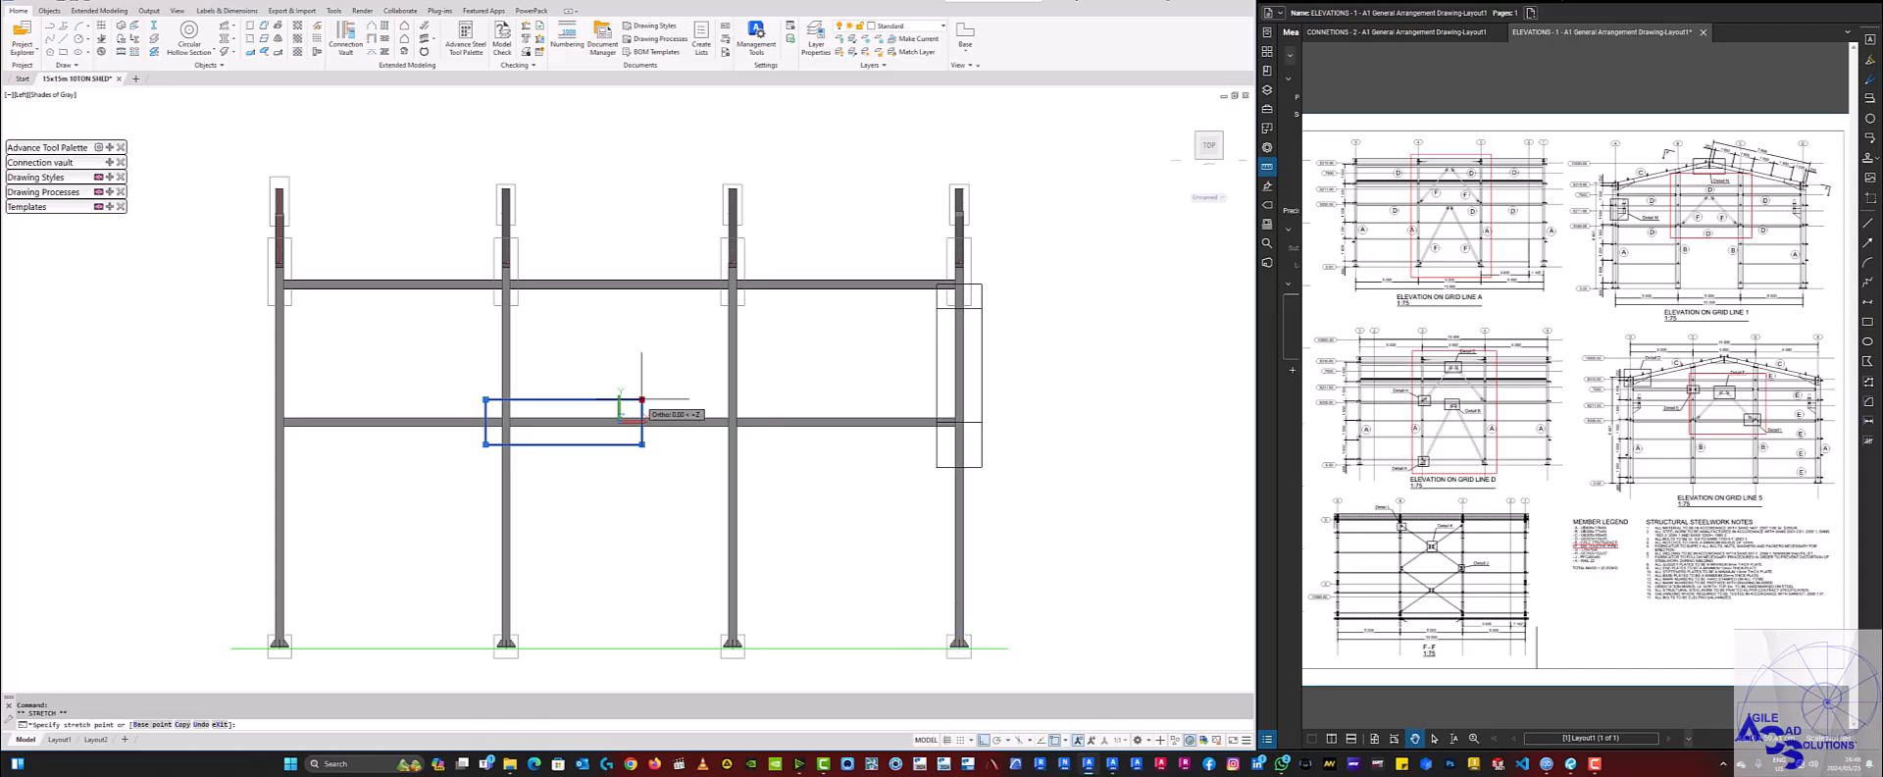
{"action": "left_click", "coordinate": [757, 399]}
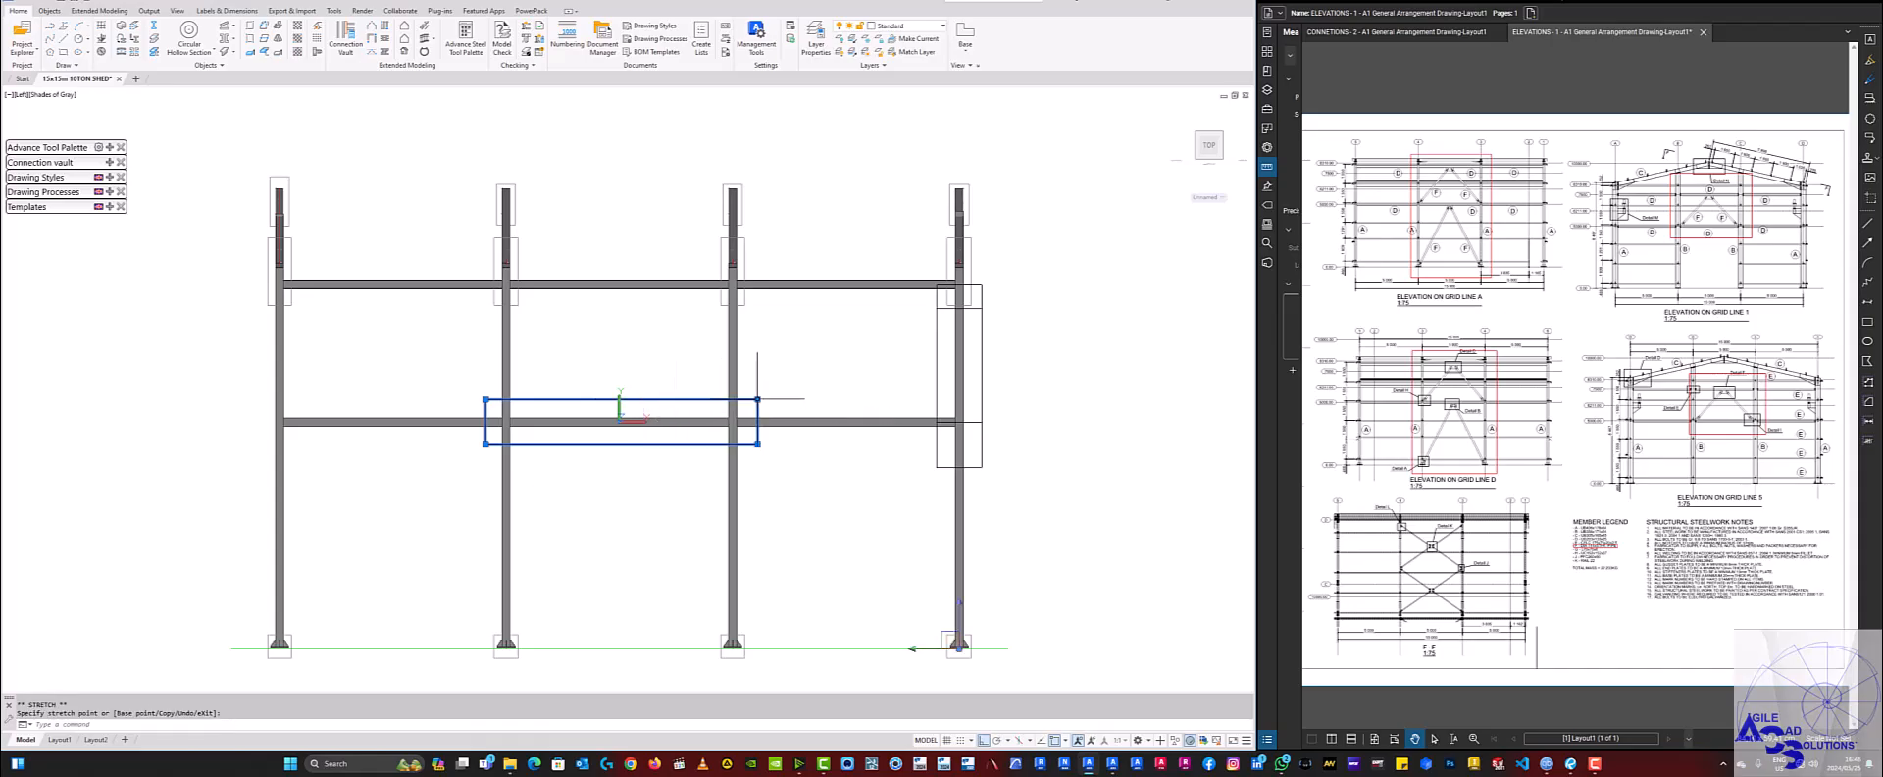
Stretch the model view box above the upper rail and below the column base plates, to about 9,170 mm high.
{"action": "left_click", "coordinate": [757, 257]}
{"action": "key", "text": "Escape"}
{"action": "key", "text": "Escape"}
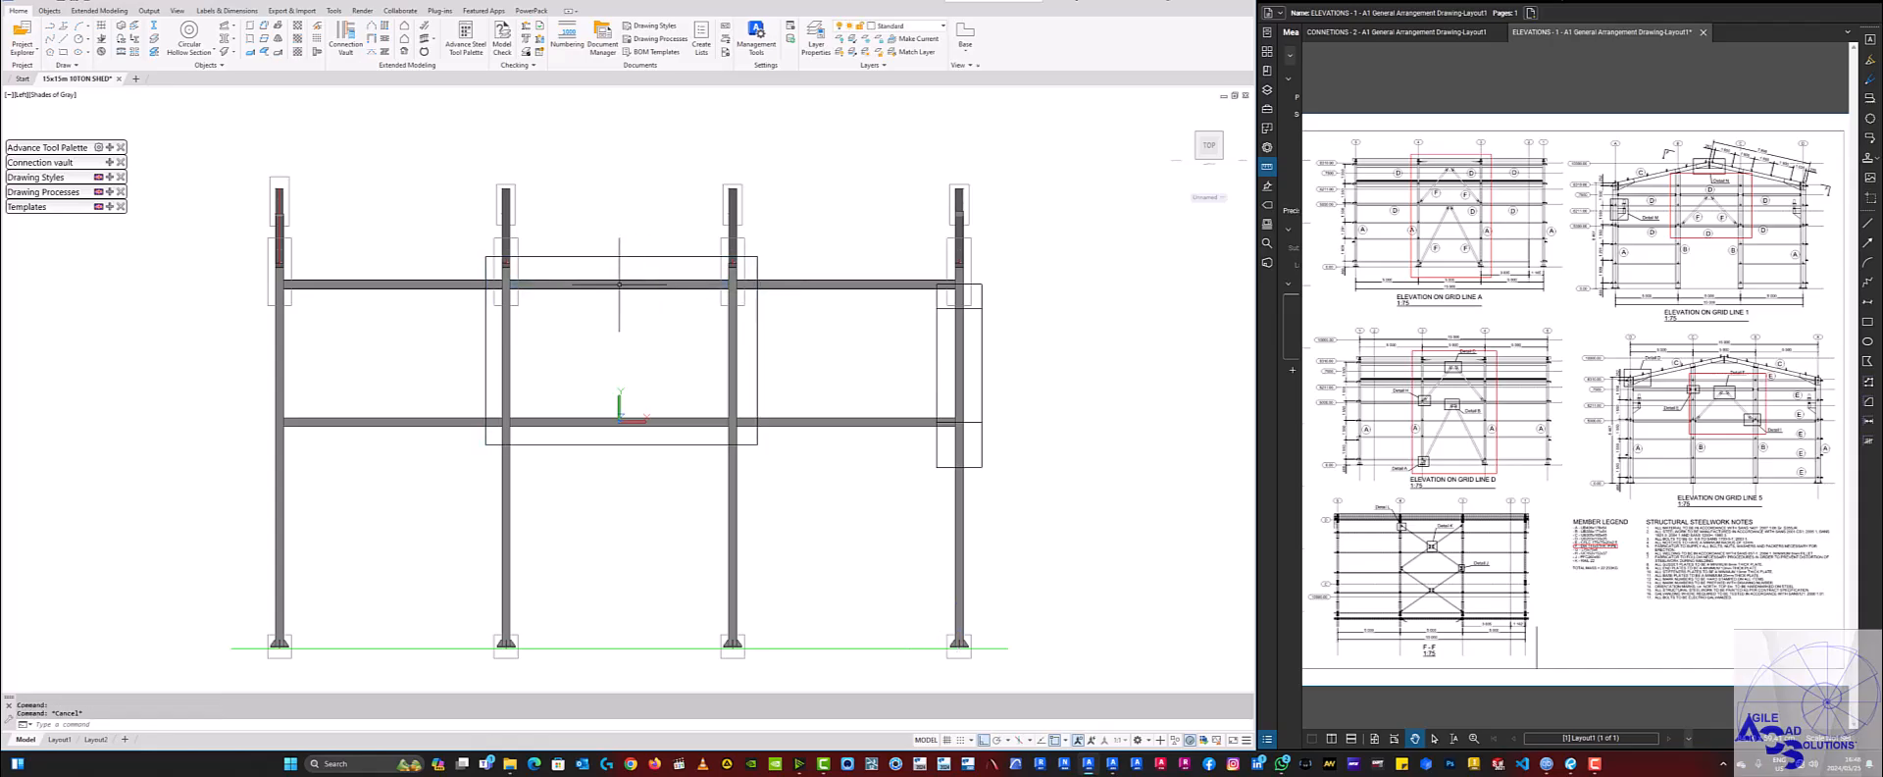
{"action": "left_click", "coordinate": [618, 284]}
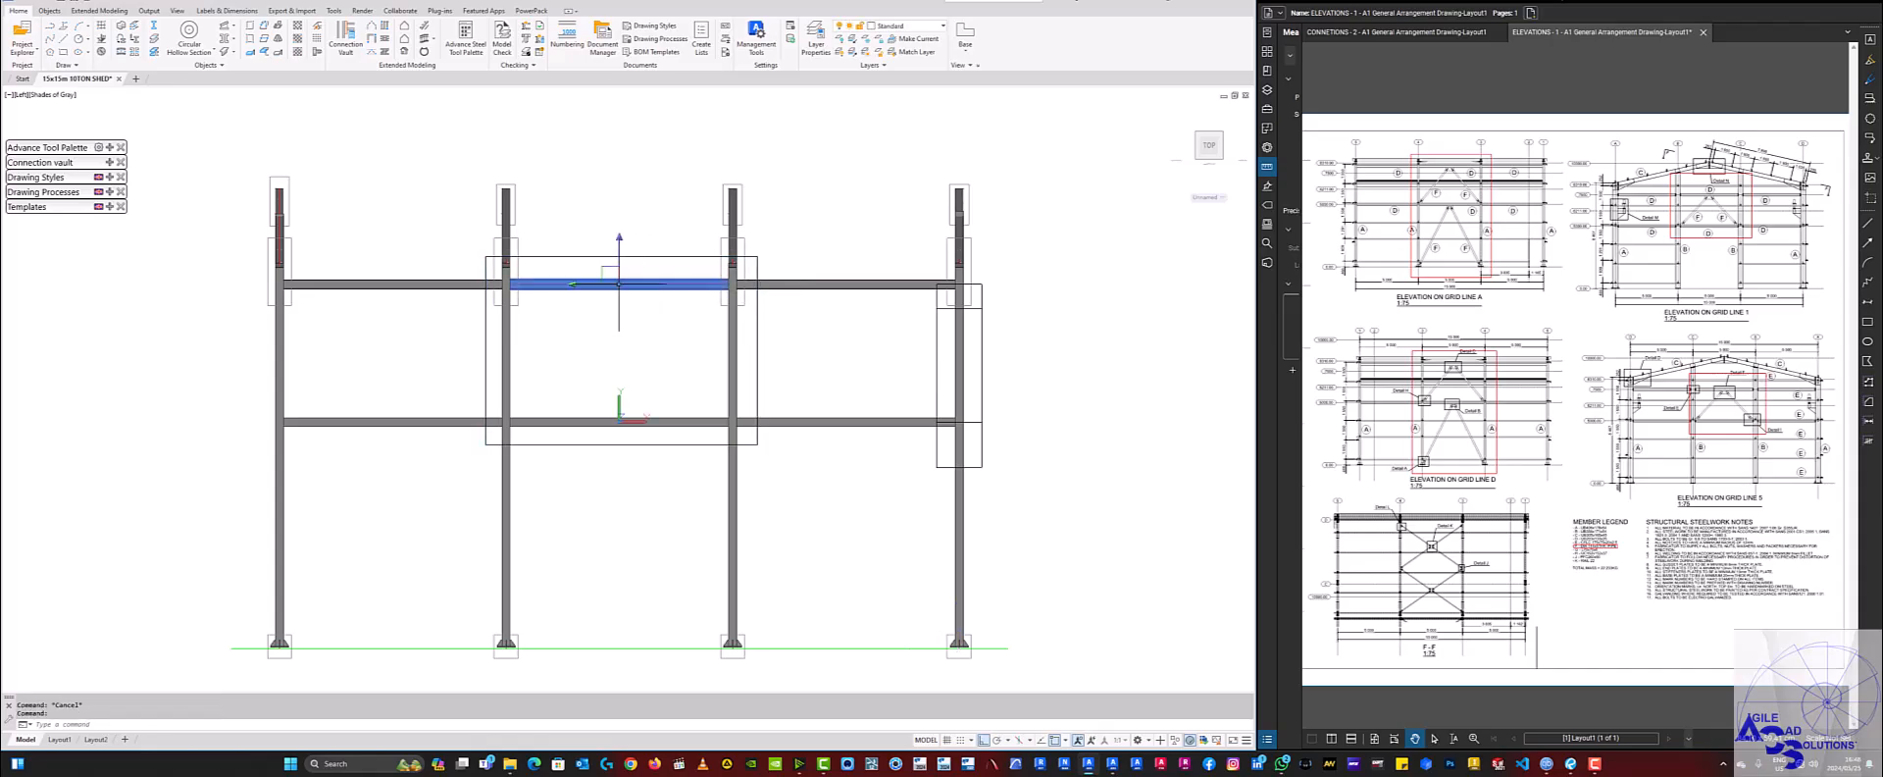
{"action": "left_click", "coordinate": [695, 425]}
{"action": "key", "text": "Escape"}
{"action": "left_click", "coordinate": [672, 444]}
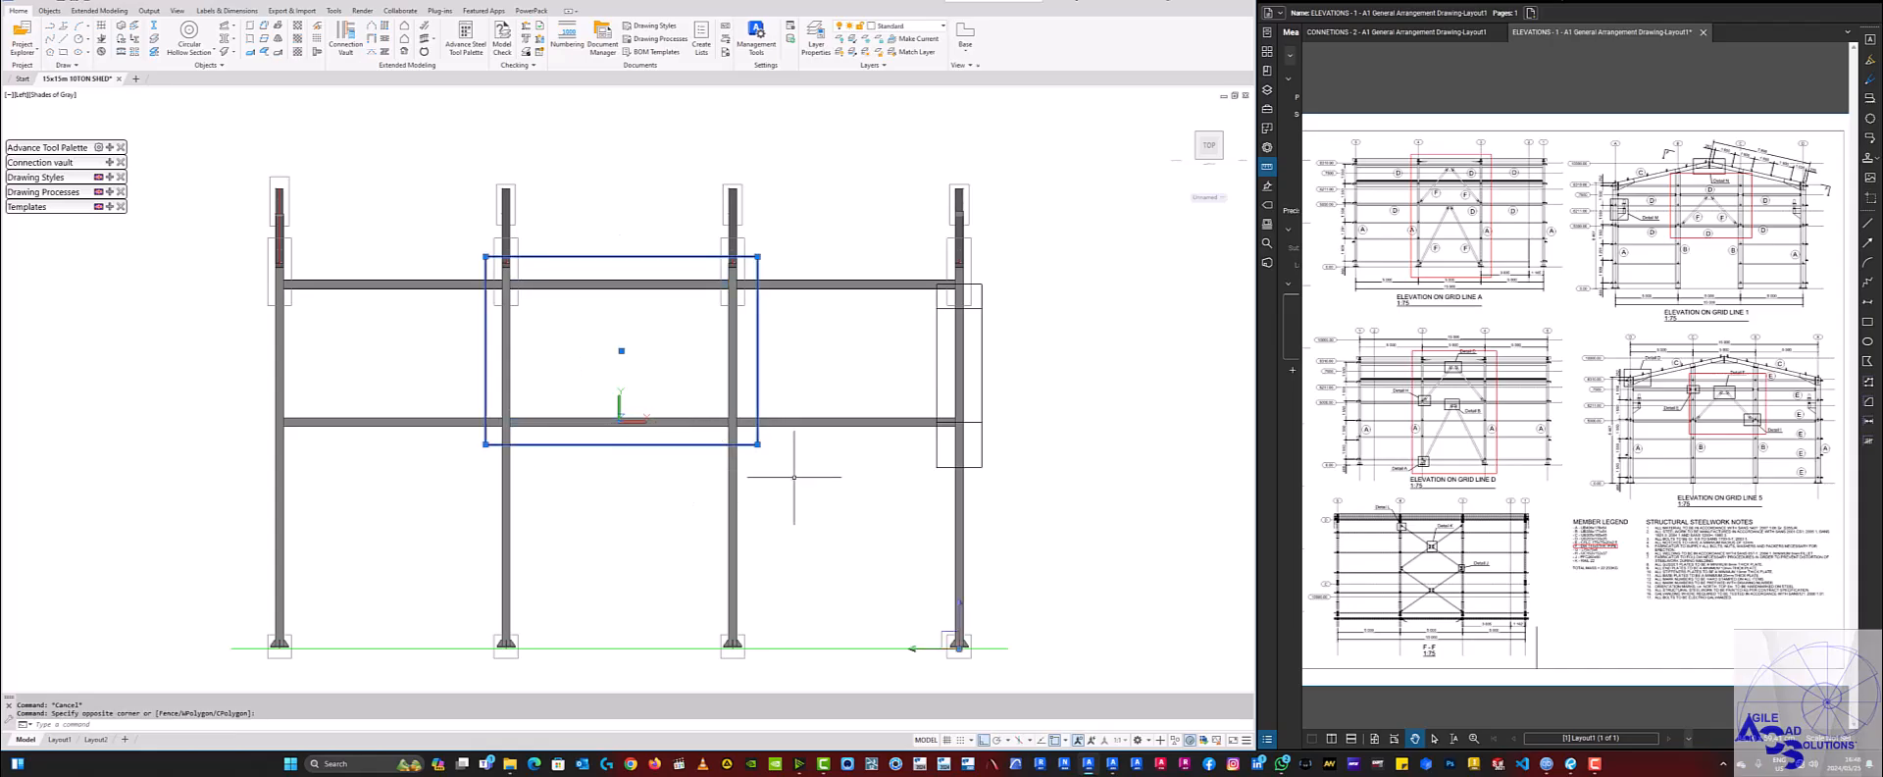
{"action": "left_click", "coordinate": [757, 445]}
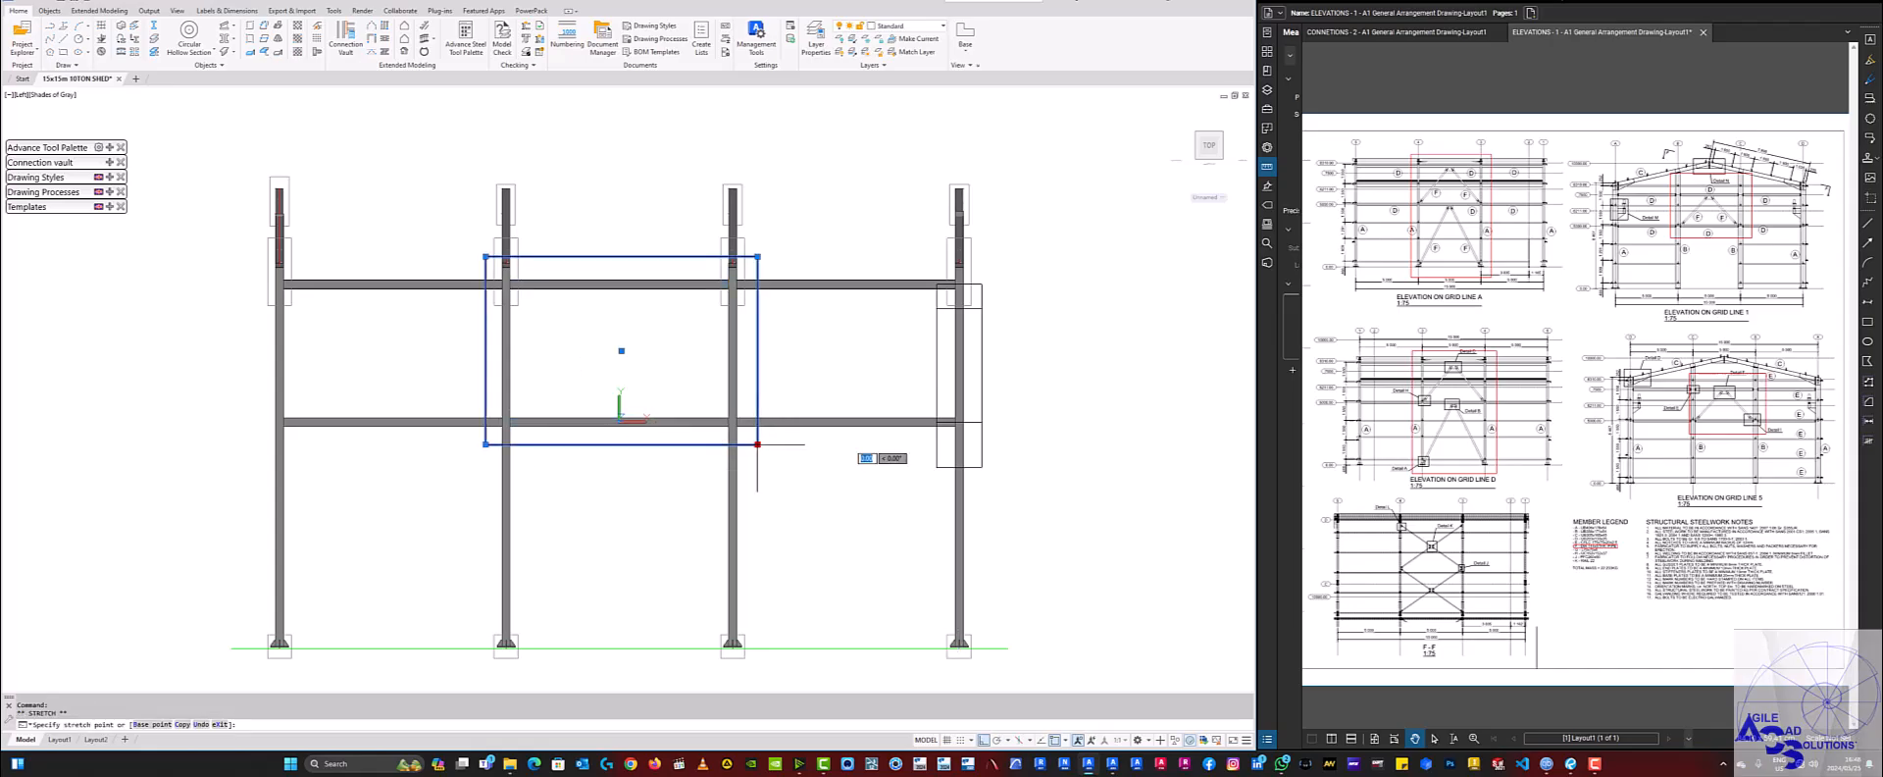
{"action": "left_click", "coordinate": [754, 672]}
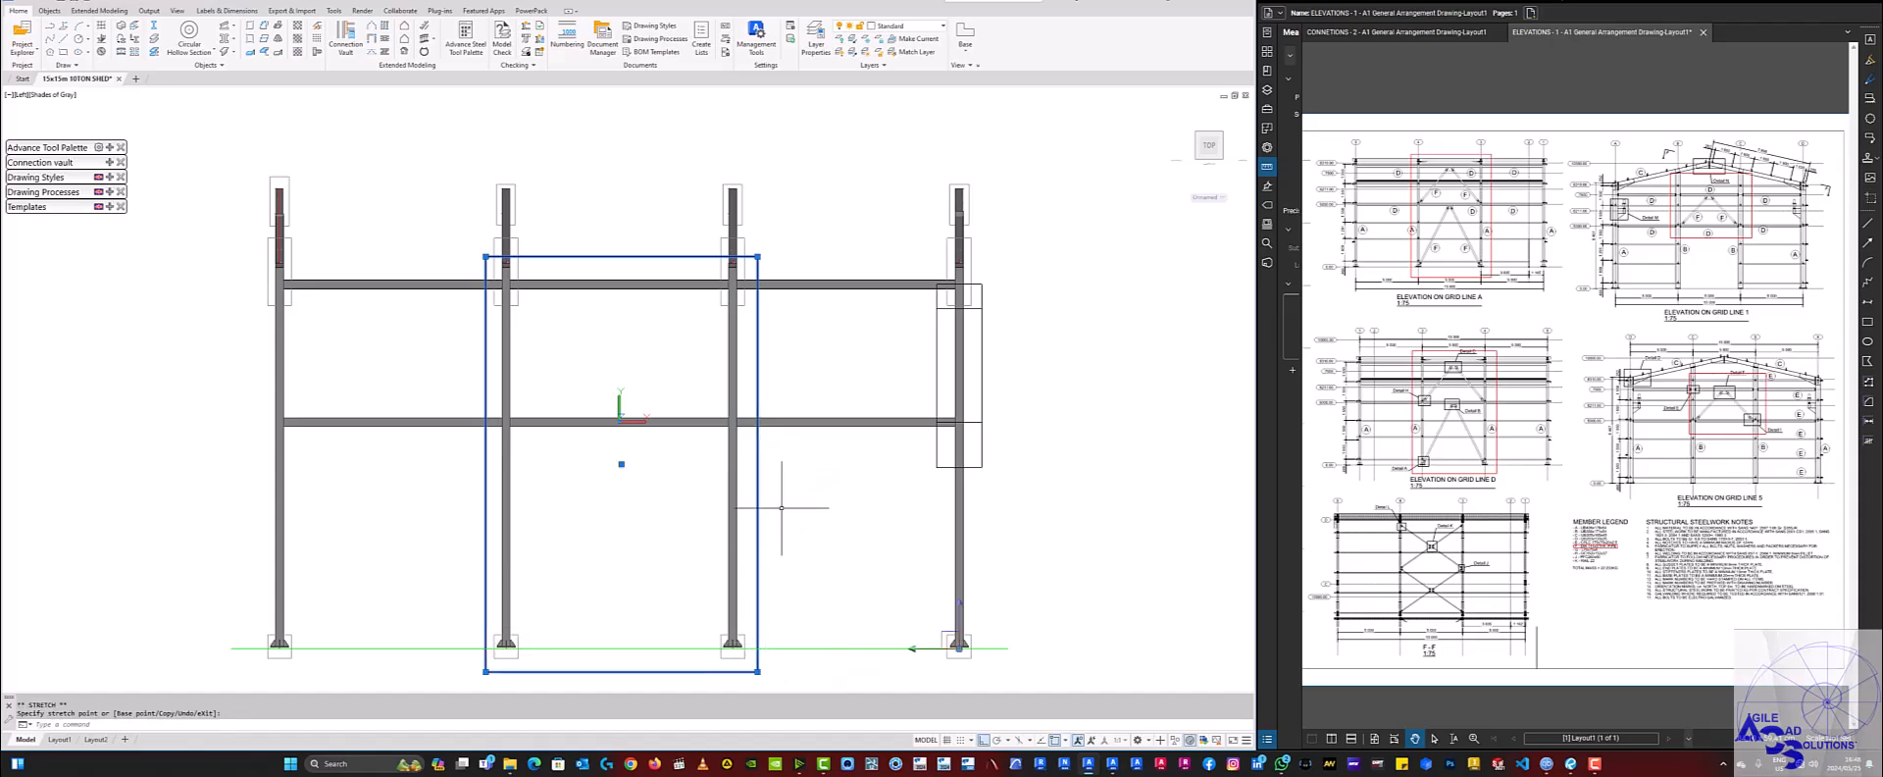
{"action": "key", "text": "Escape"}
Review the model view box's width, height and depth in its advanced properties.
{"action": "left_click", "coordinate": [642, 270]}
{"action": "left_click", "coordinate": [625, 244]}
{"action": "right_click", "coordinate": [627, 221]}
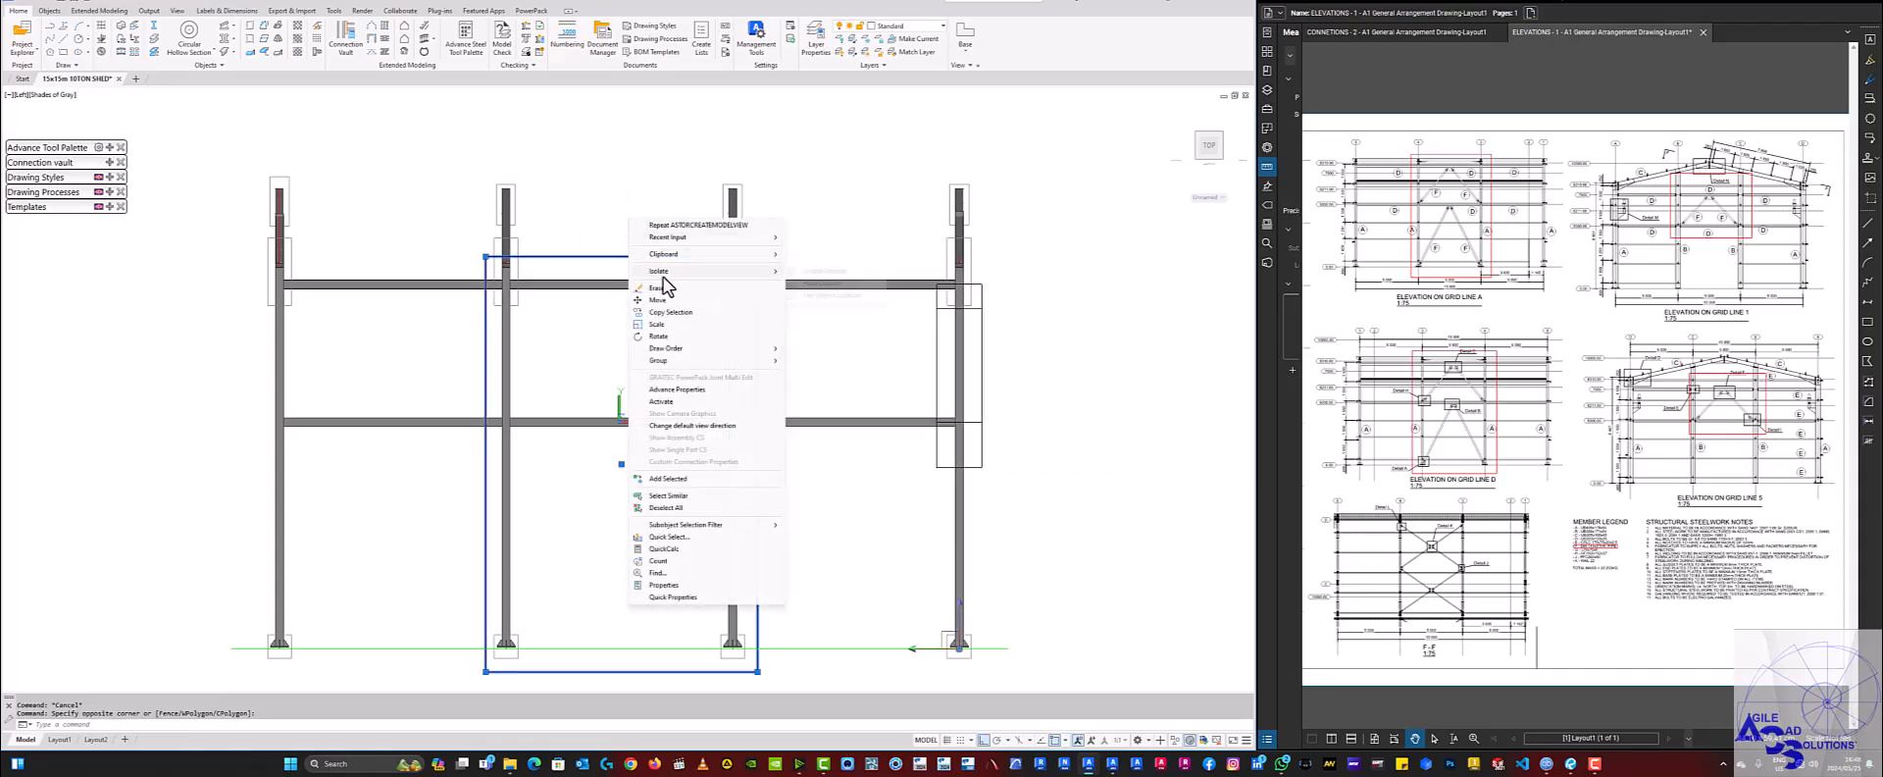
{"action": "left_click", "coordinate": [673, 391]}
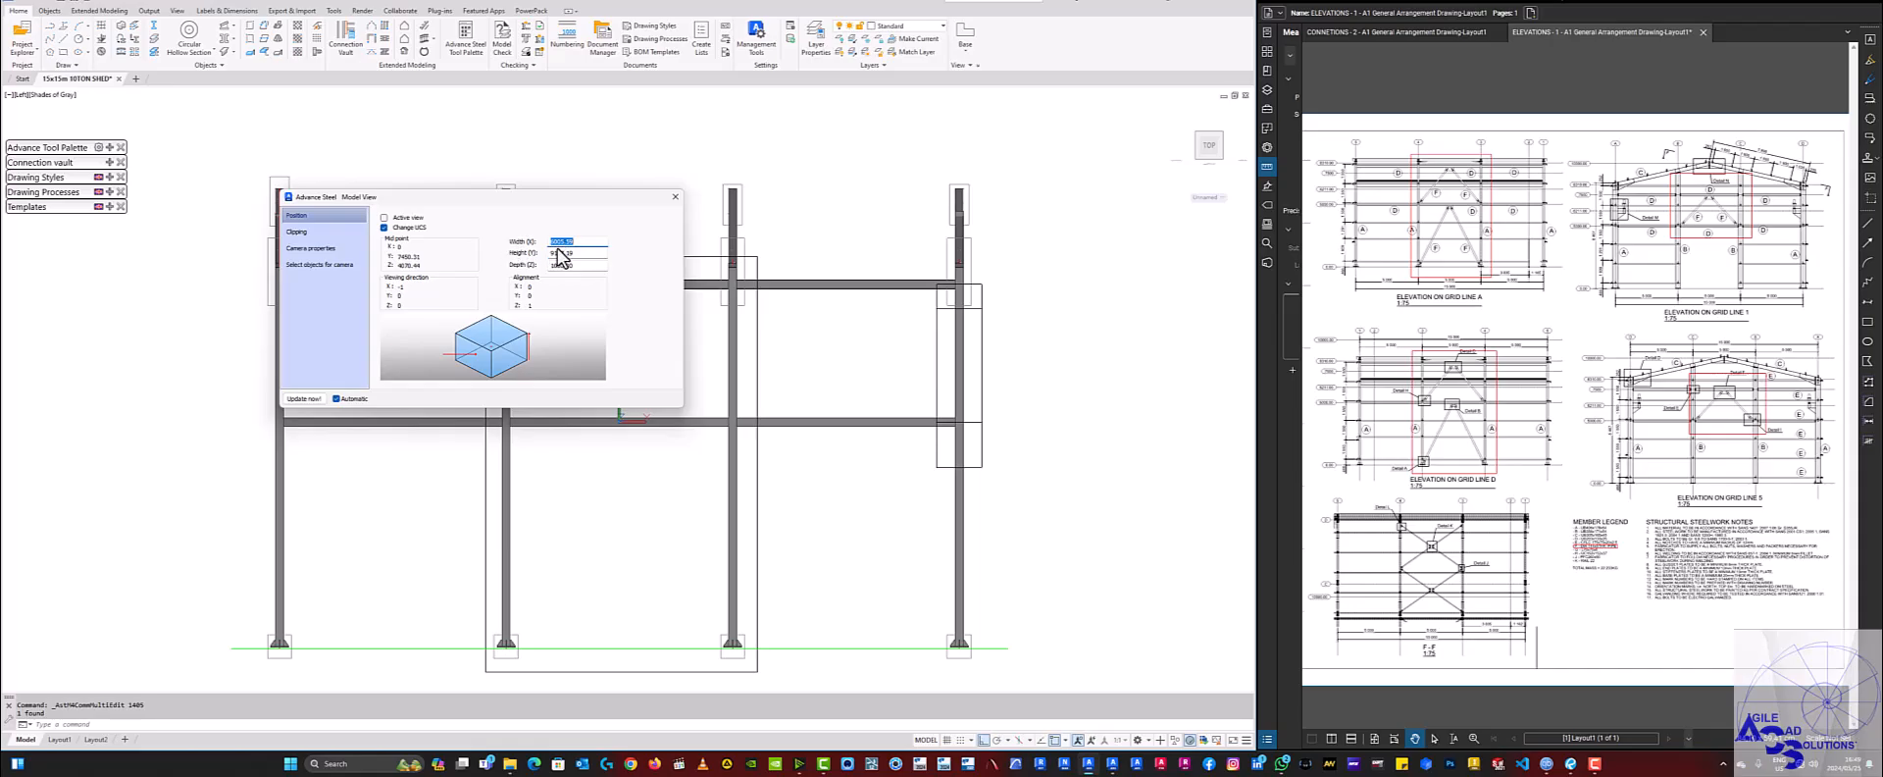
{"action": "key", "text": "Tab"}
{"action": "key", "text": "Tab"}
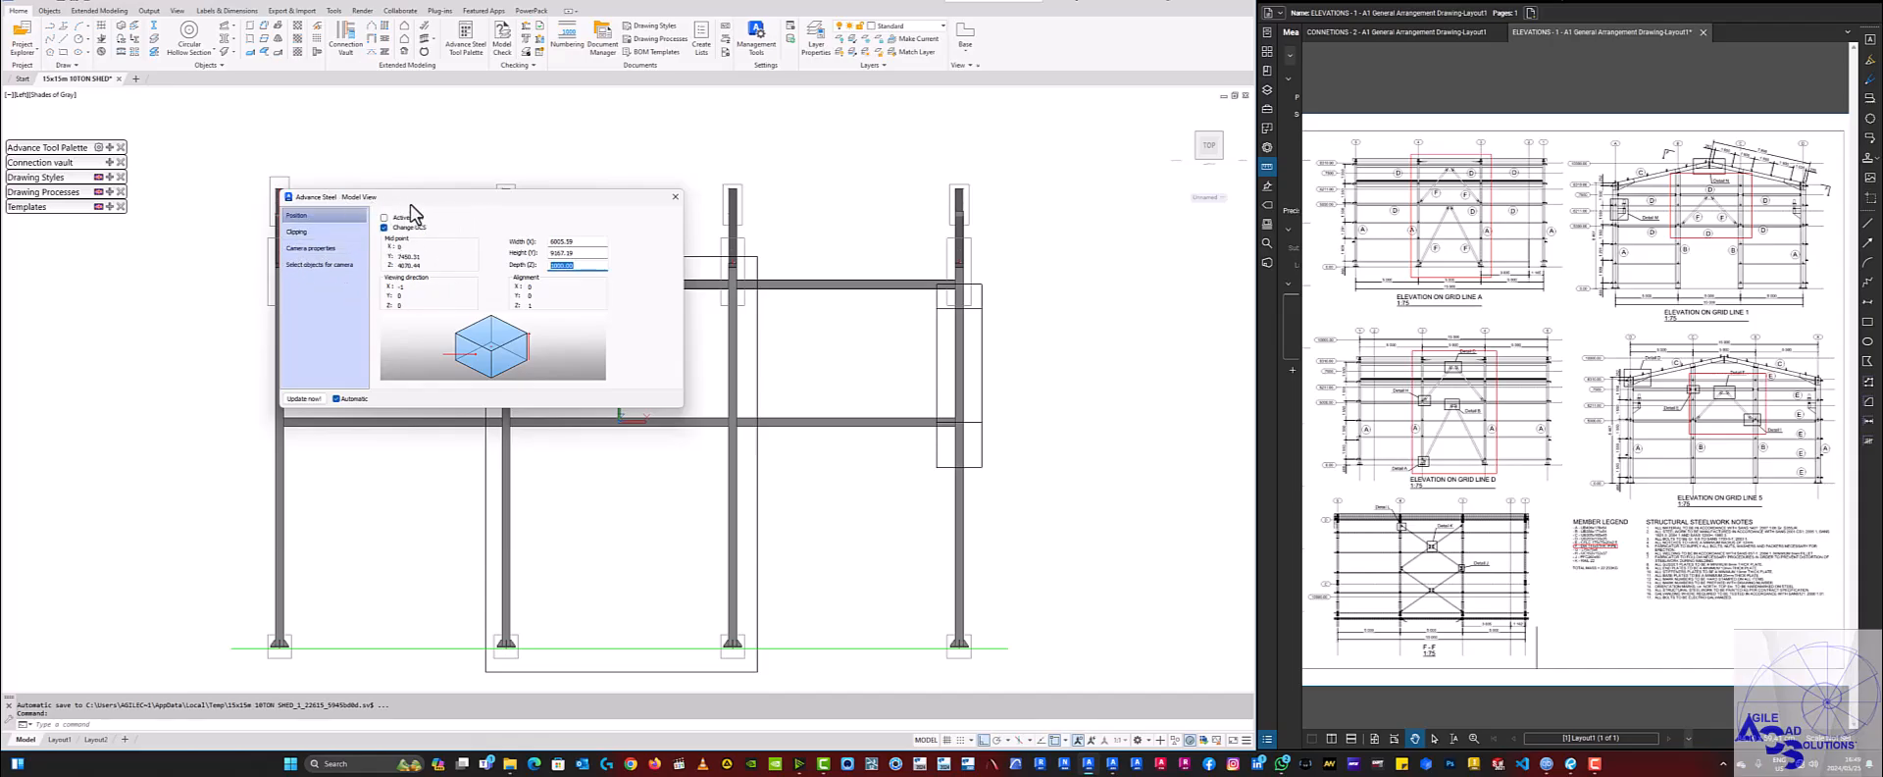
{"action": "left_click", "coordinate": [677, 197]}
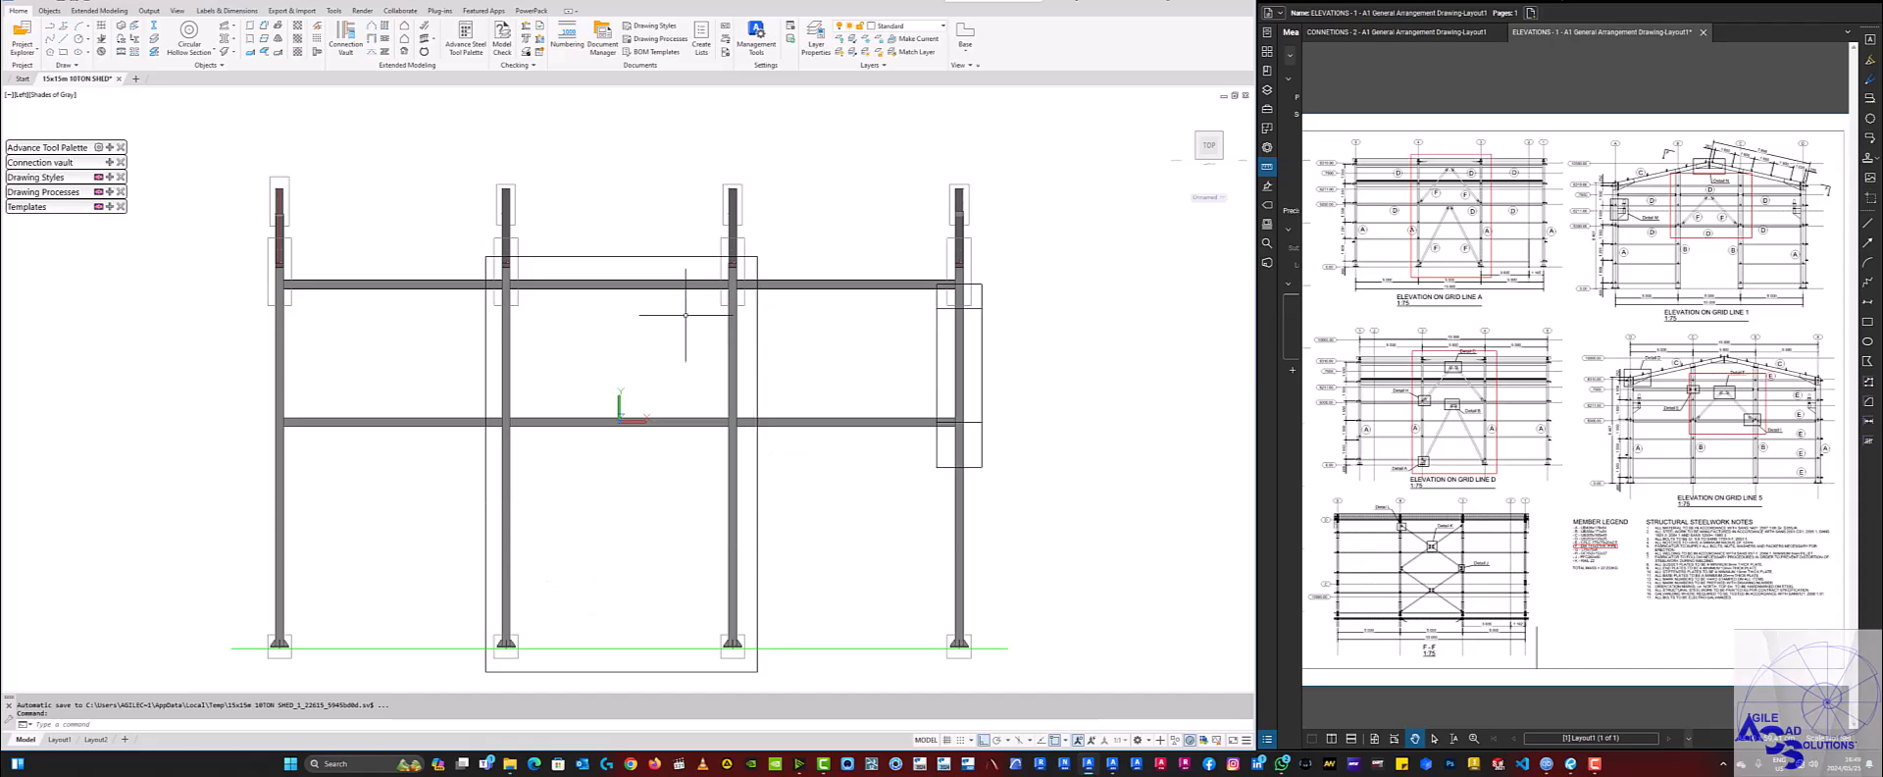
Activate the model view from its box in the model, and show all model objects again.
{"action": "double_click", "coordinate": [641, 256]}
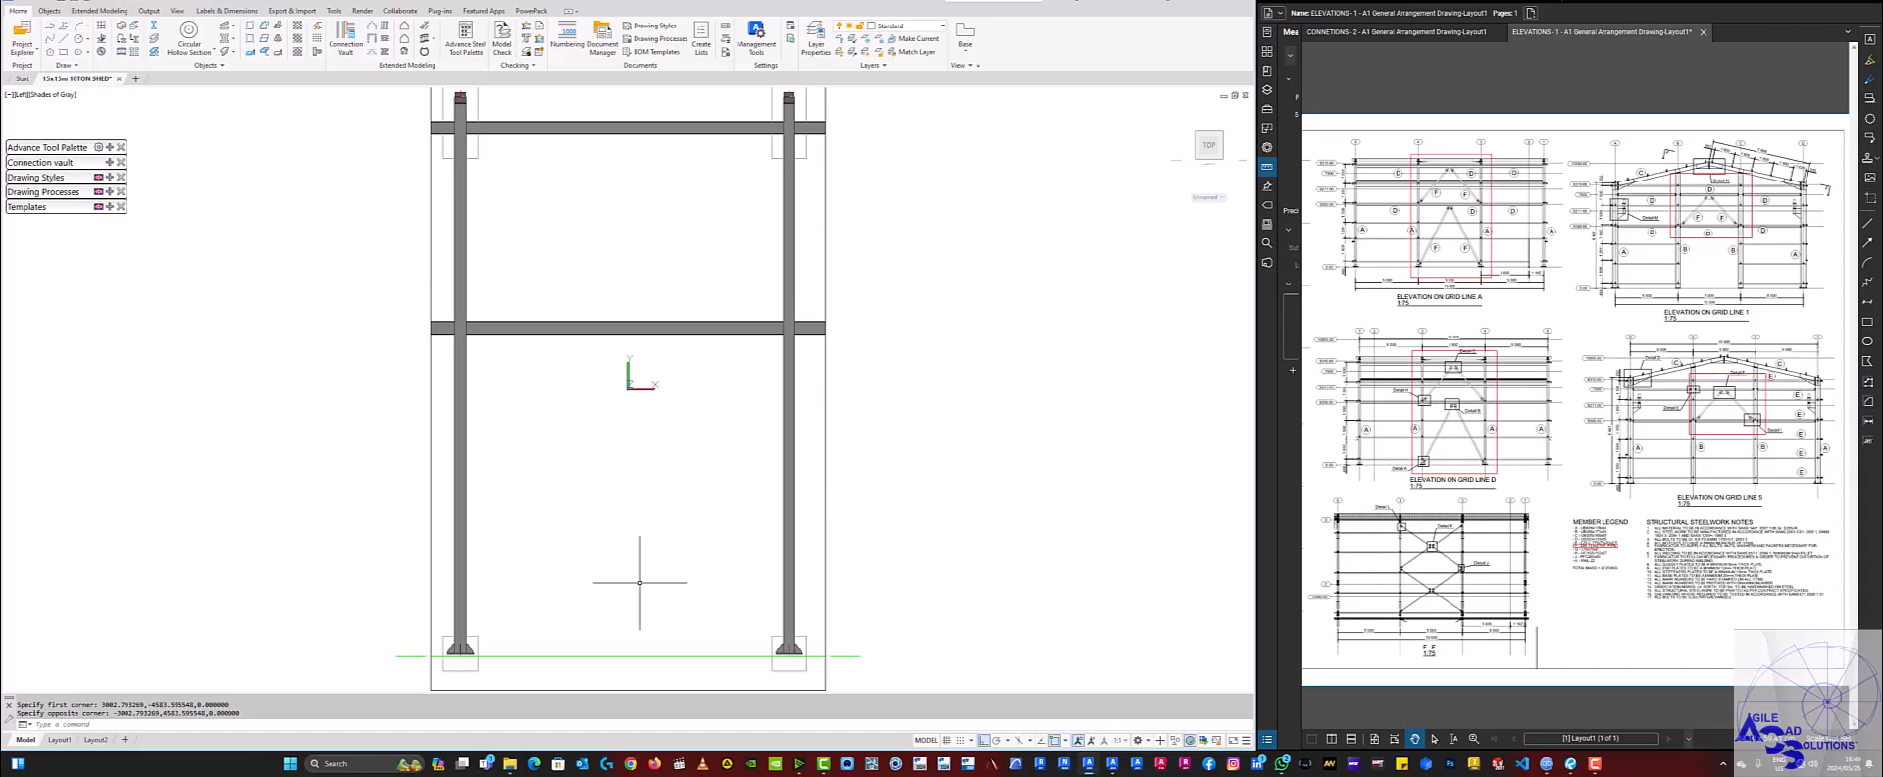
{"action": "scroll", "coordinate": [640, 582], "scroll_direction": "down", "scroll_amount": 2}
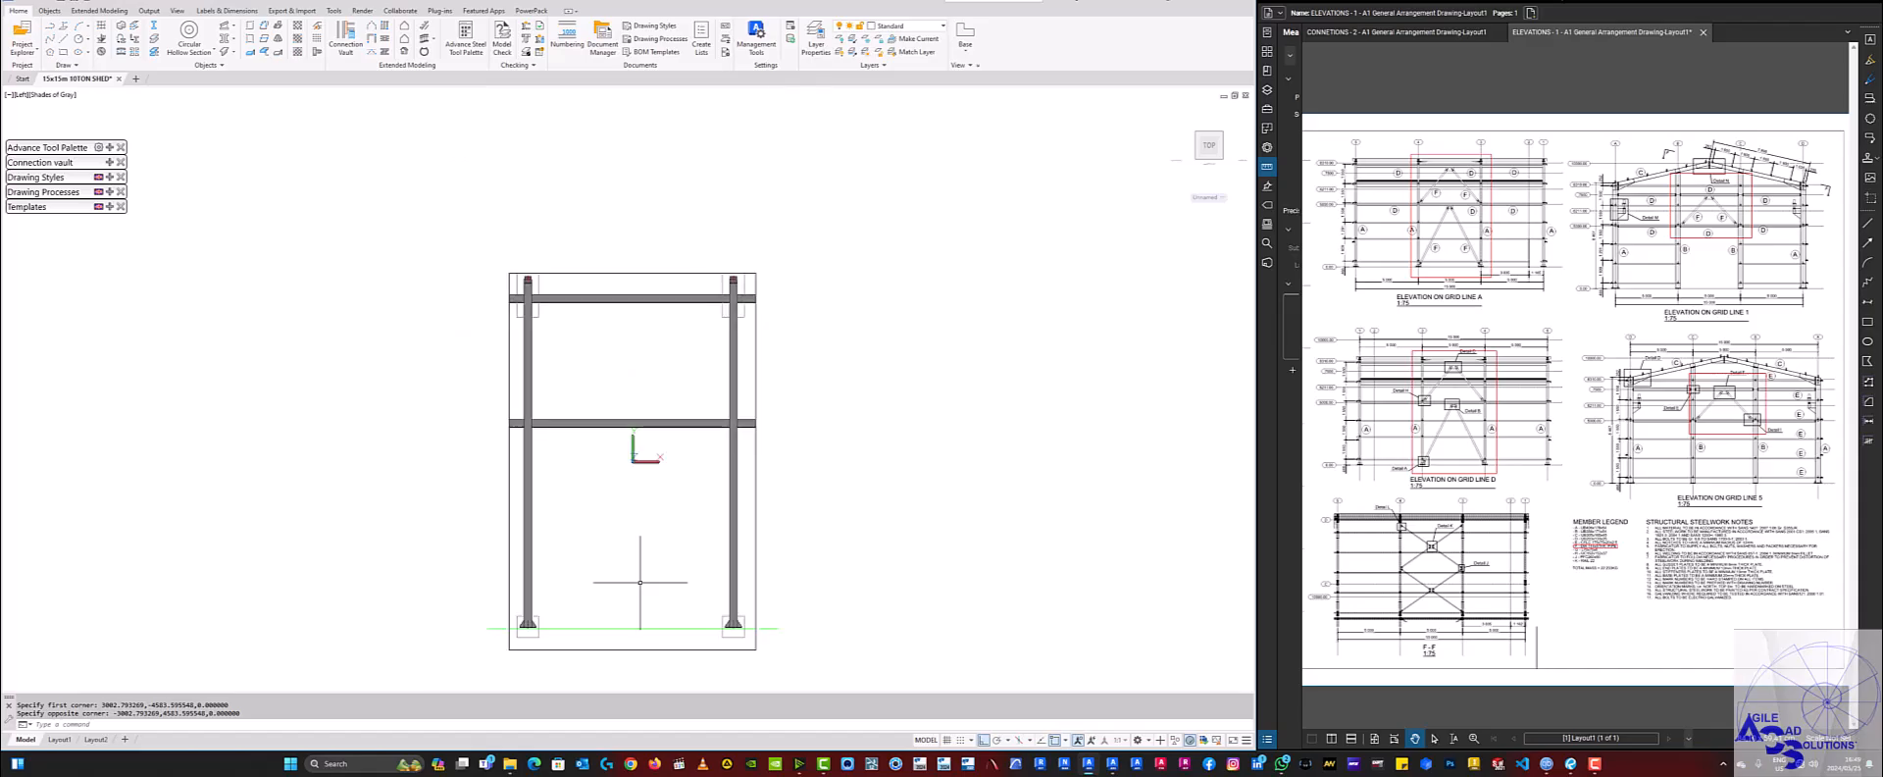
{"action": "left_click", "coordinate": [110, 147]}
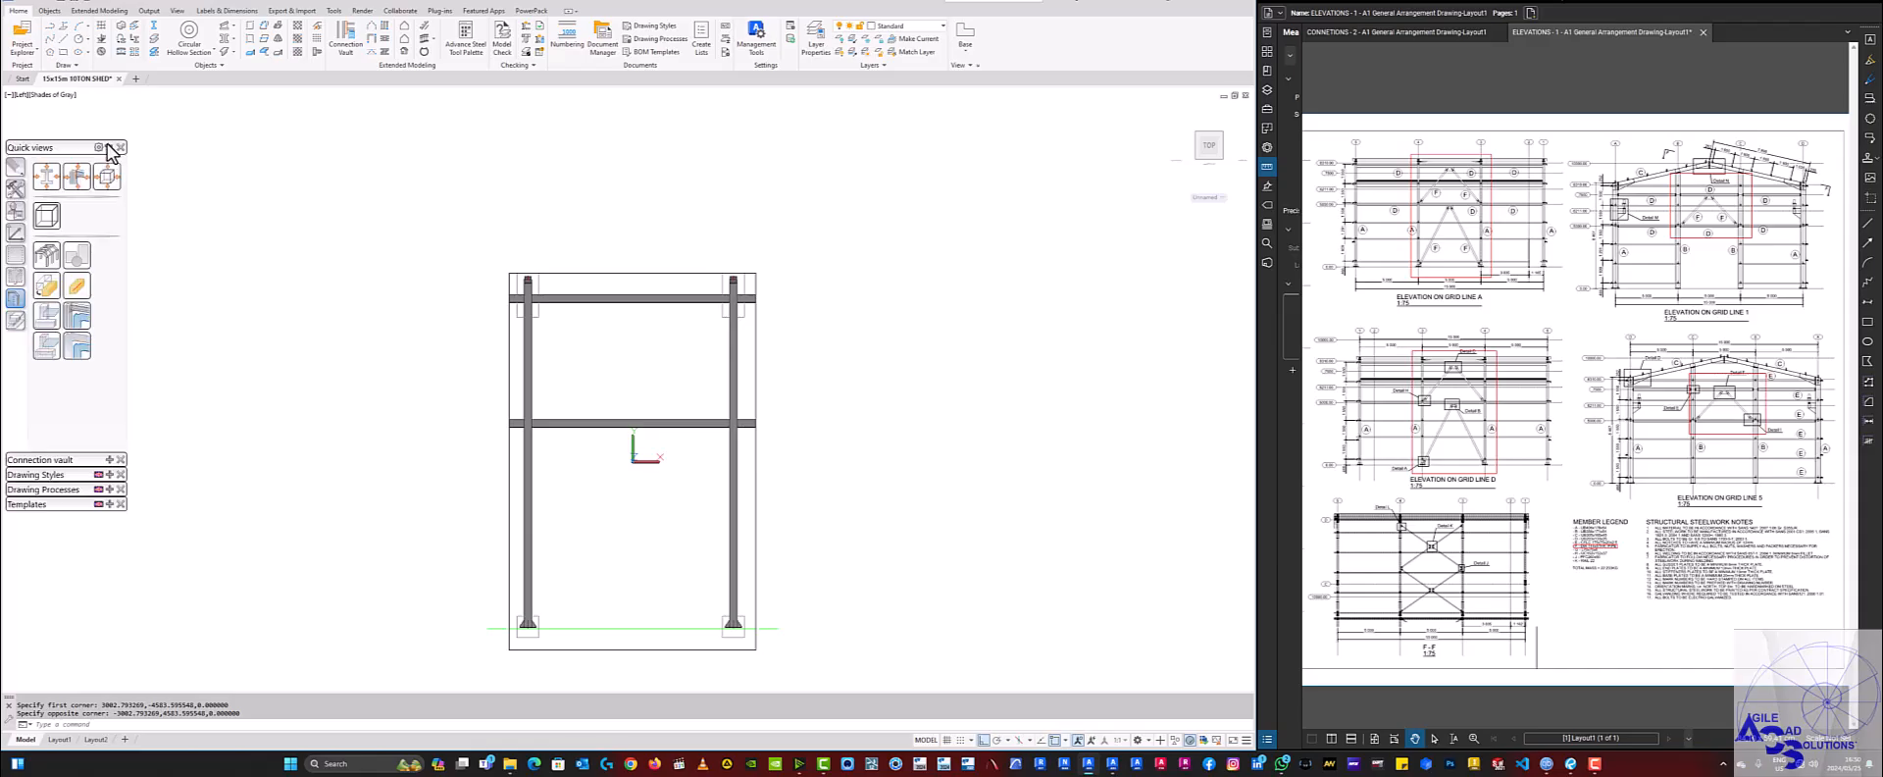
{"action": "left_click", "coordinate": [46, 283]}
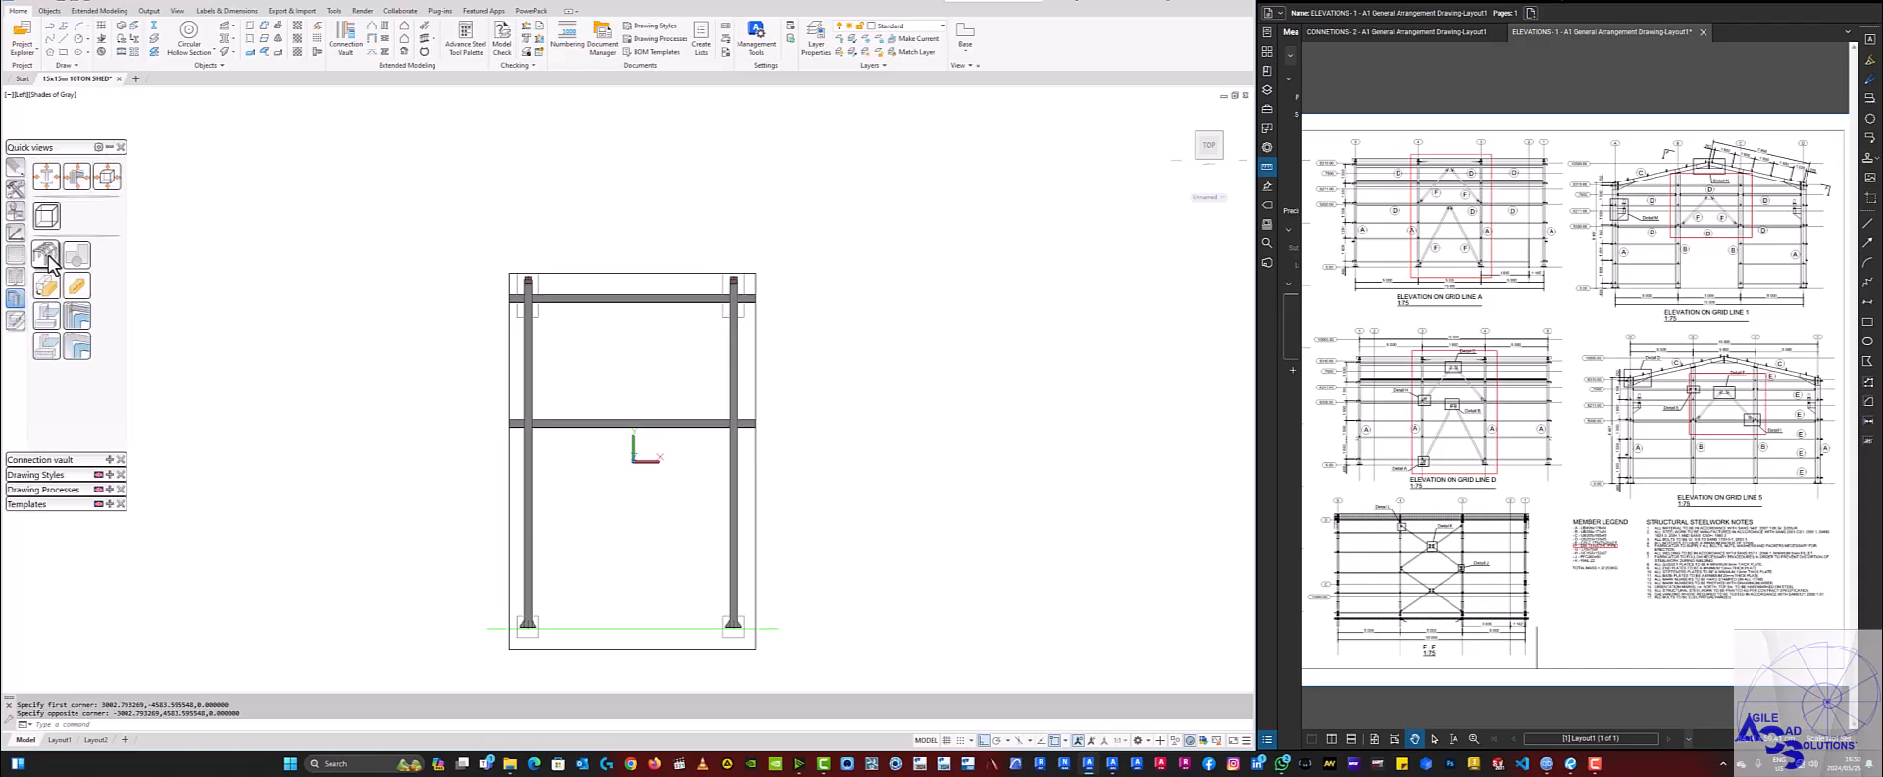
{"action": "left_click", "coordinate": [109, 147]}
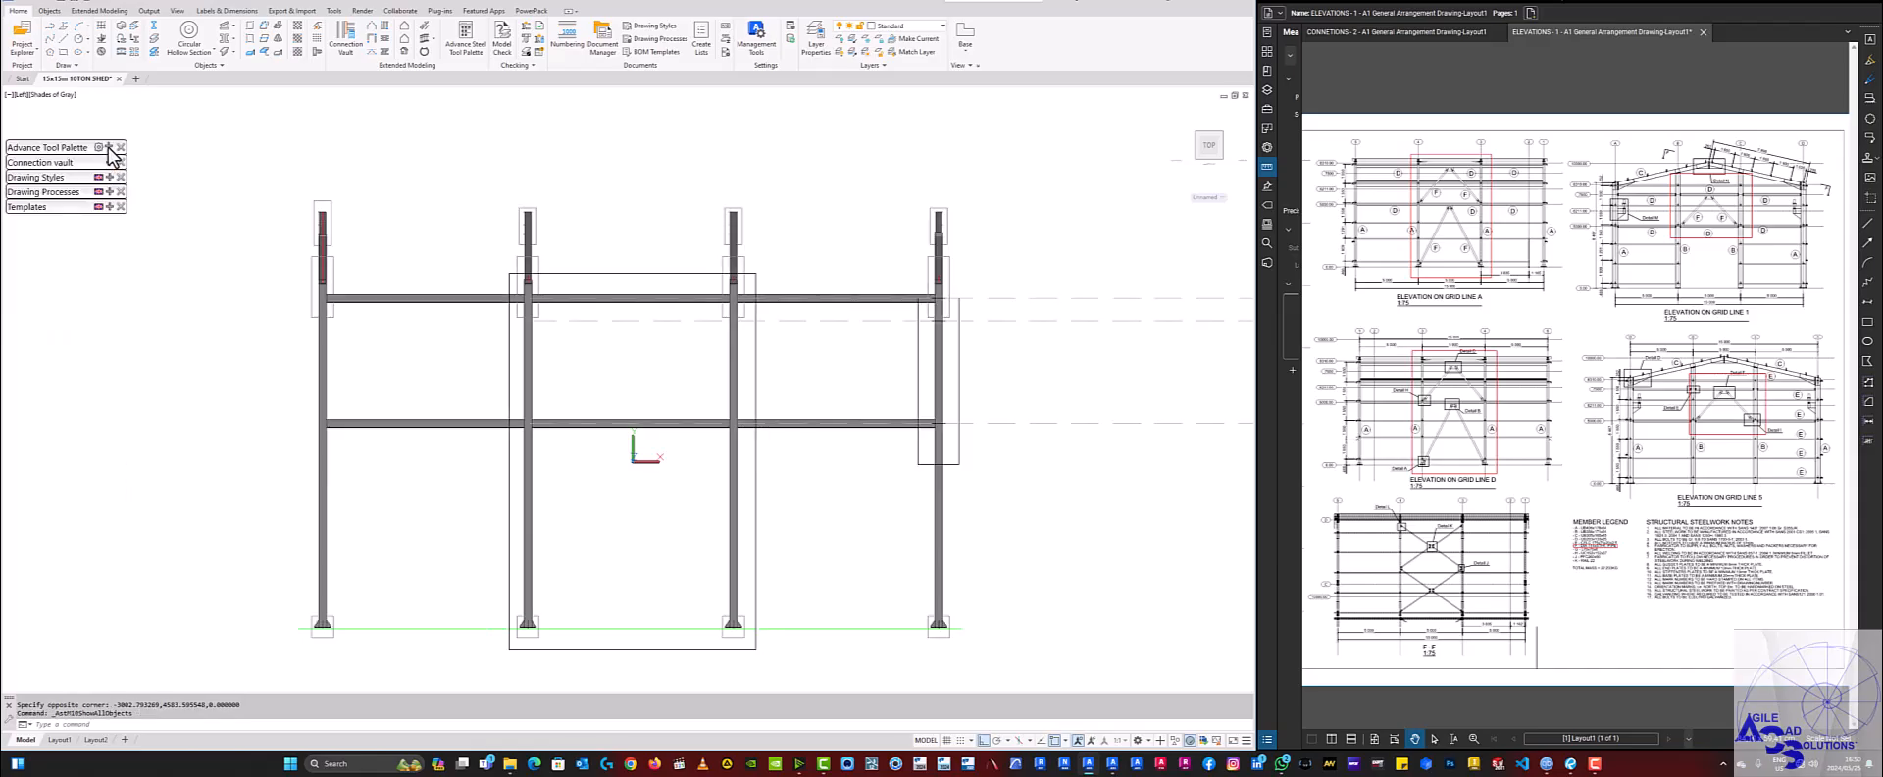
Open the Project Explorer and activate the GRID LINE 1-1 model view.
{"action": "left_click", "coordinate": [33, 44]}
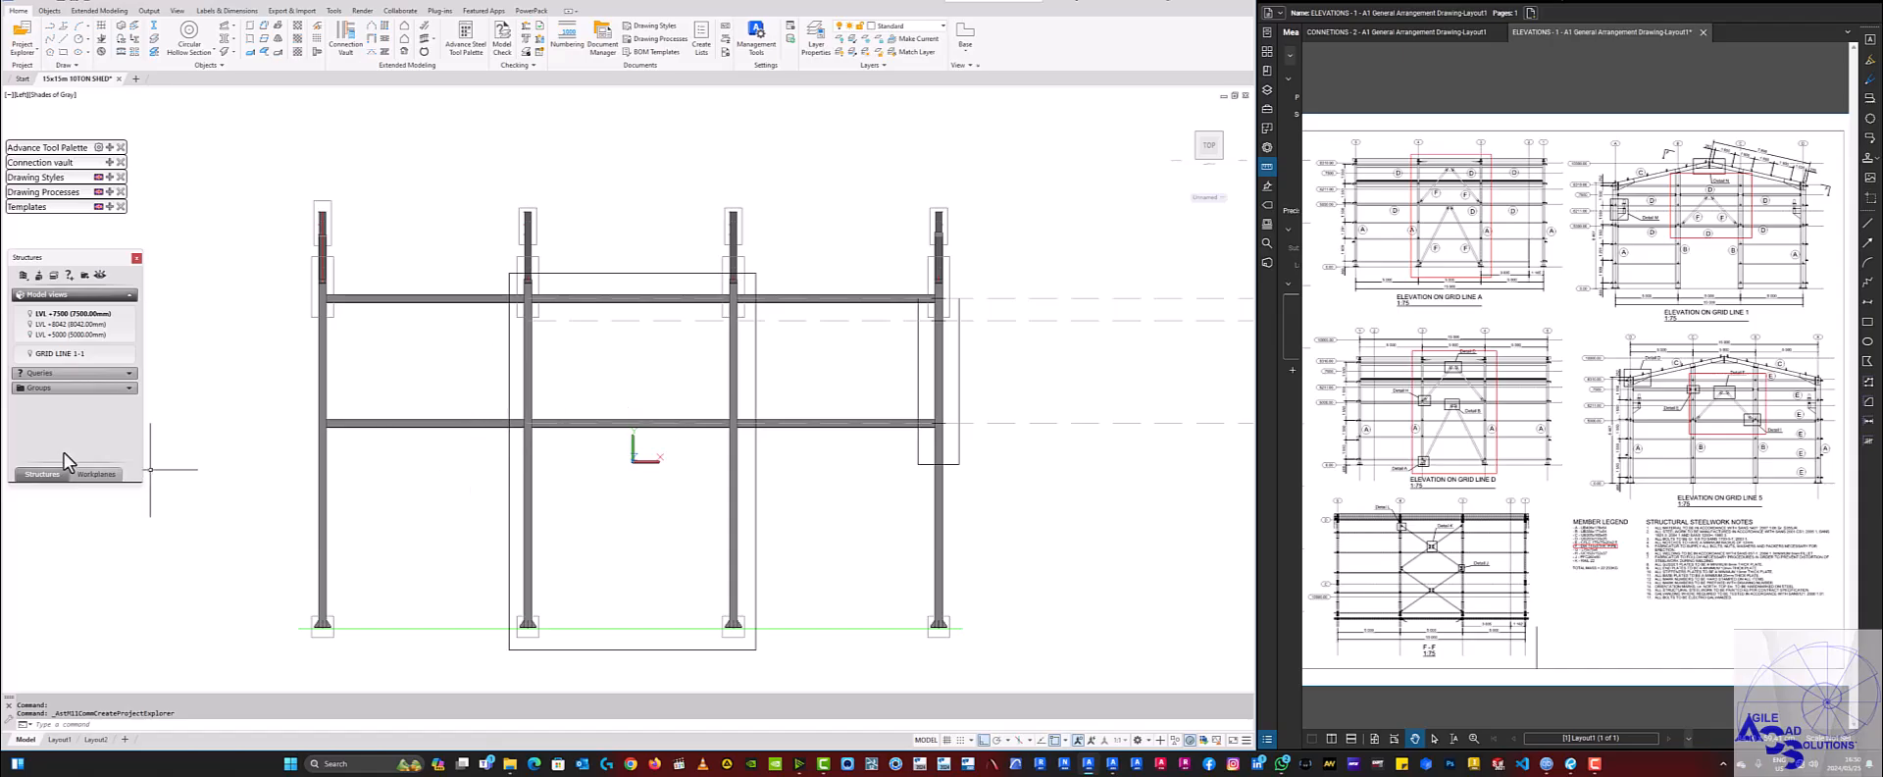
{"action": "left_click", "coordinate": [30, 355]}
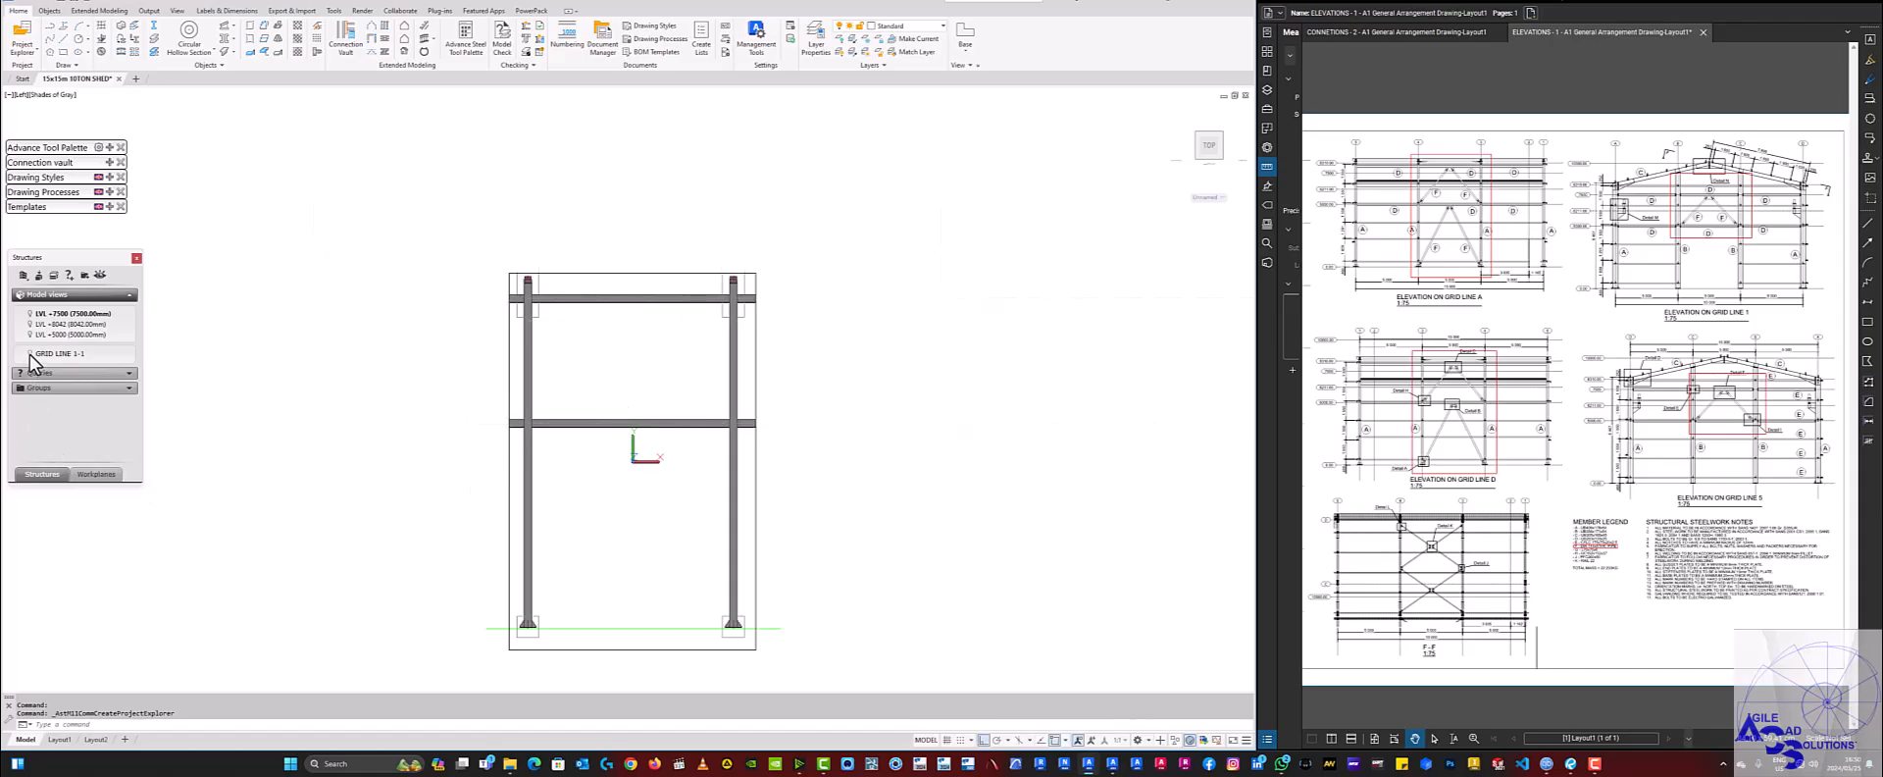
{"action": "scroll", "coordinate": [635, 431], "scroll_direction": "up", "scroll_amount": 2}
{"action": "middle_click_drag", "start_coordinate": [638, 434], "coordinate": [644, 446]}
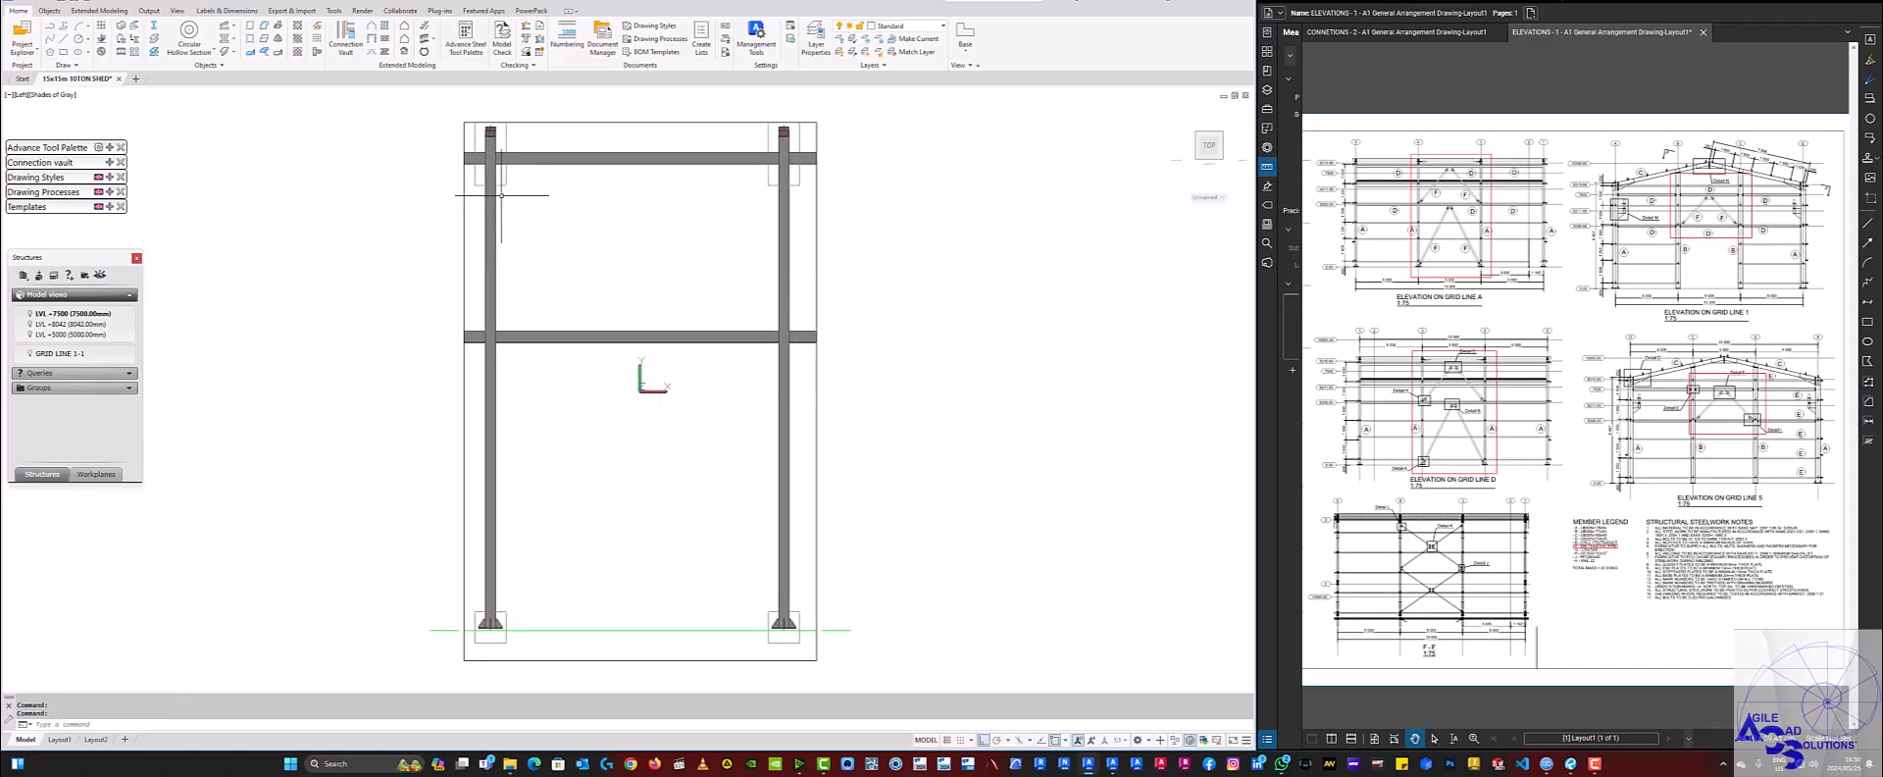
{"action": "double_click", "coordinate": [33, 355]}
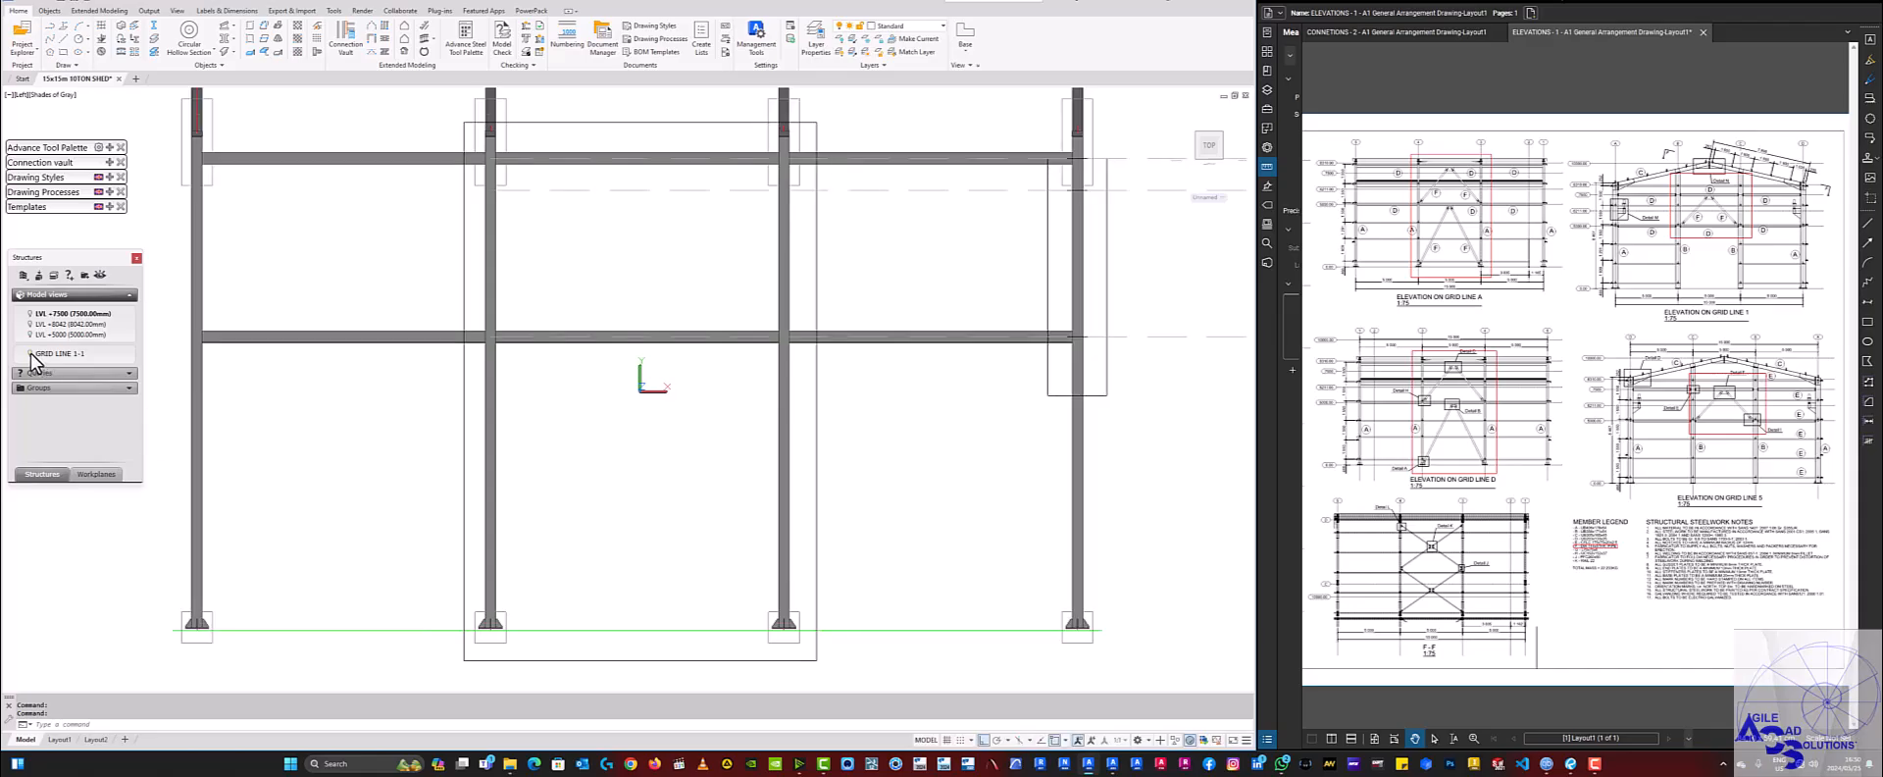
{"action": "scroll", "coordinate": [490, 469], "scroll_direction": "down", "scroll_amount": 2}
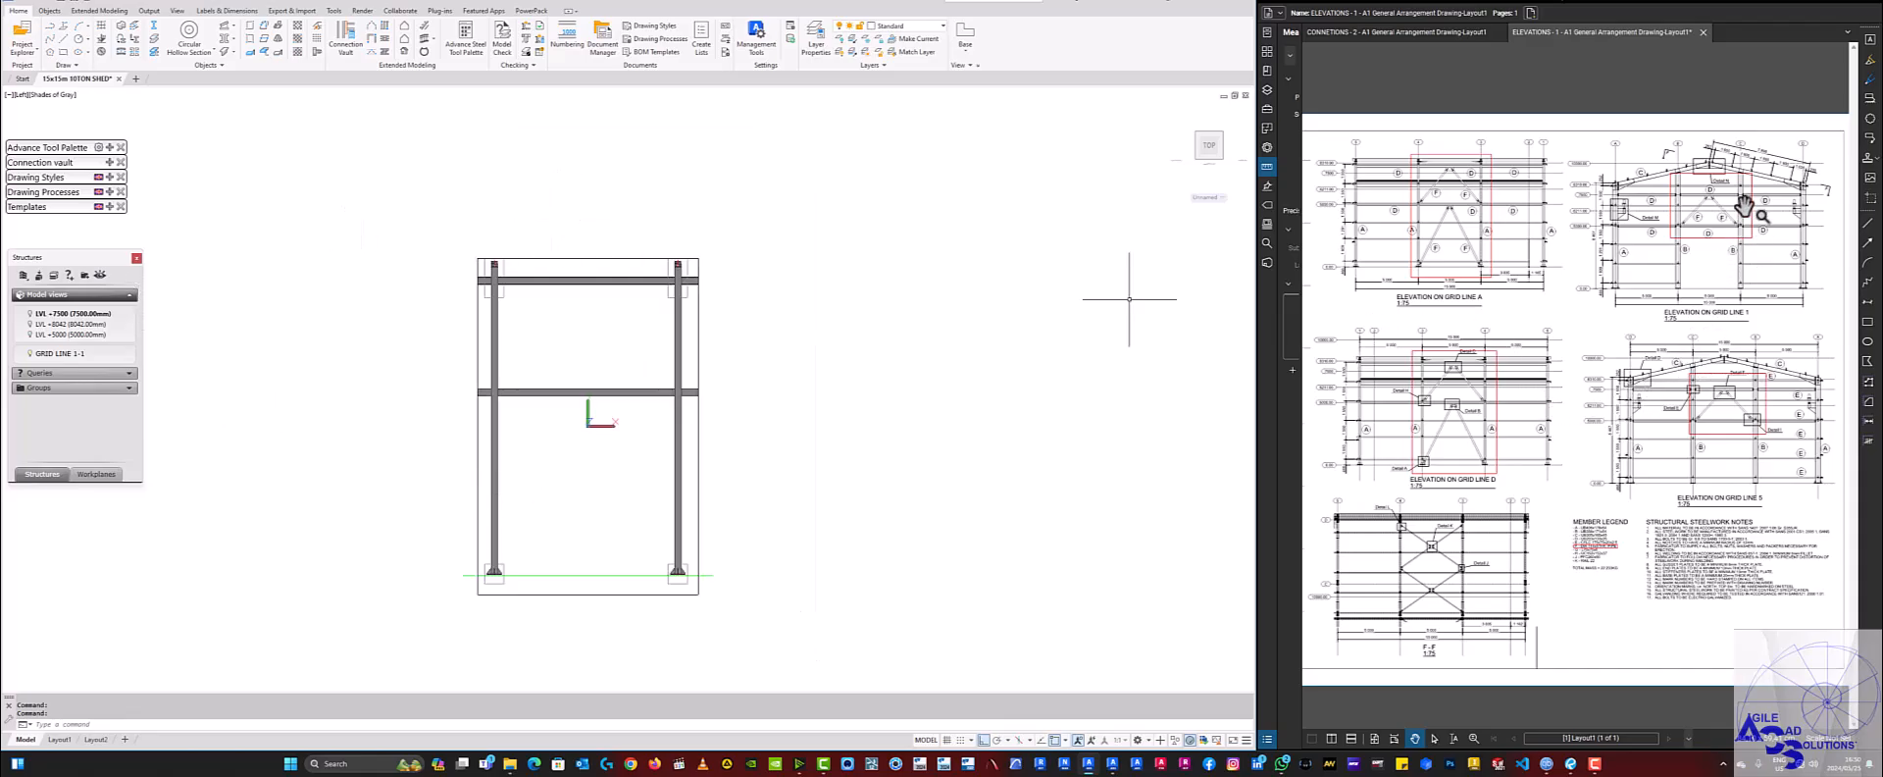
Switch to the elevations PDF and examine the highlighted bracing member F in the member legend.
{"action": "scroll", "coordinate": [1731, 214], "scroll_direction": "up", "scroll_amount": 3}
{"action": "scroll", "coordinate": [1736, 210], "scroll_direction": "up", "scroll_amount": 3}
{"action": "scroll", "coordinate": [1589, 165], "scroll_direction": "down", "scroll_amount": 2}
{"action": "scroll", "coordinate": [1588, 165], "scroll_direction": "down", "scroll_amount": 4}
{"action": "scroll", "coordinate": [1485, 461], "scroll_direction": "up", "scroll_amount": 4}
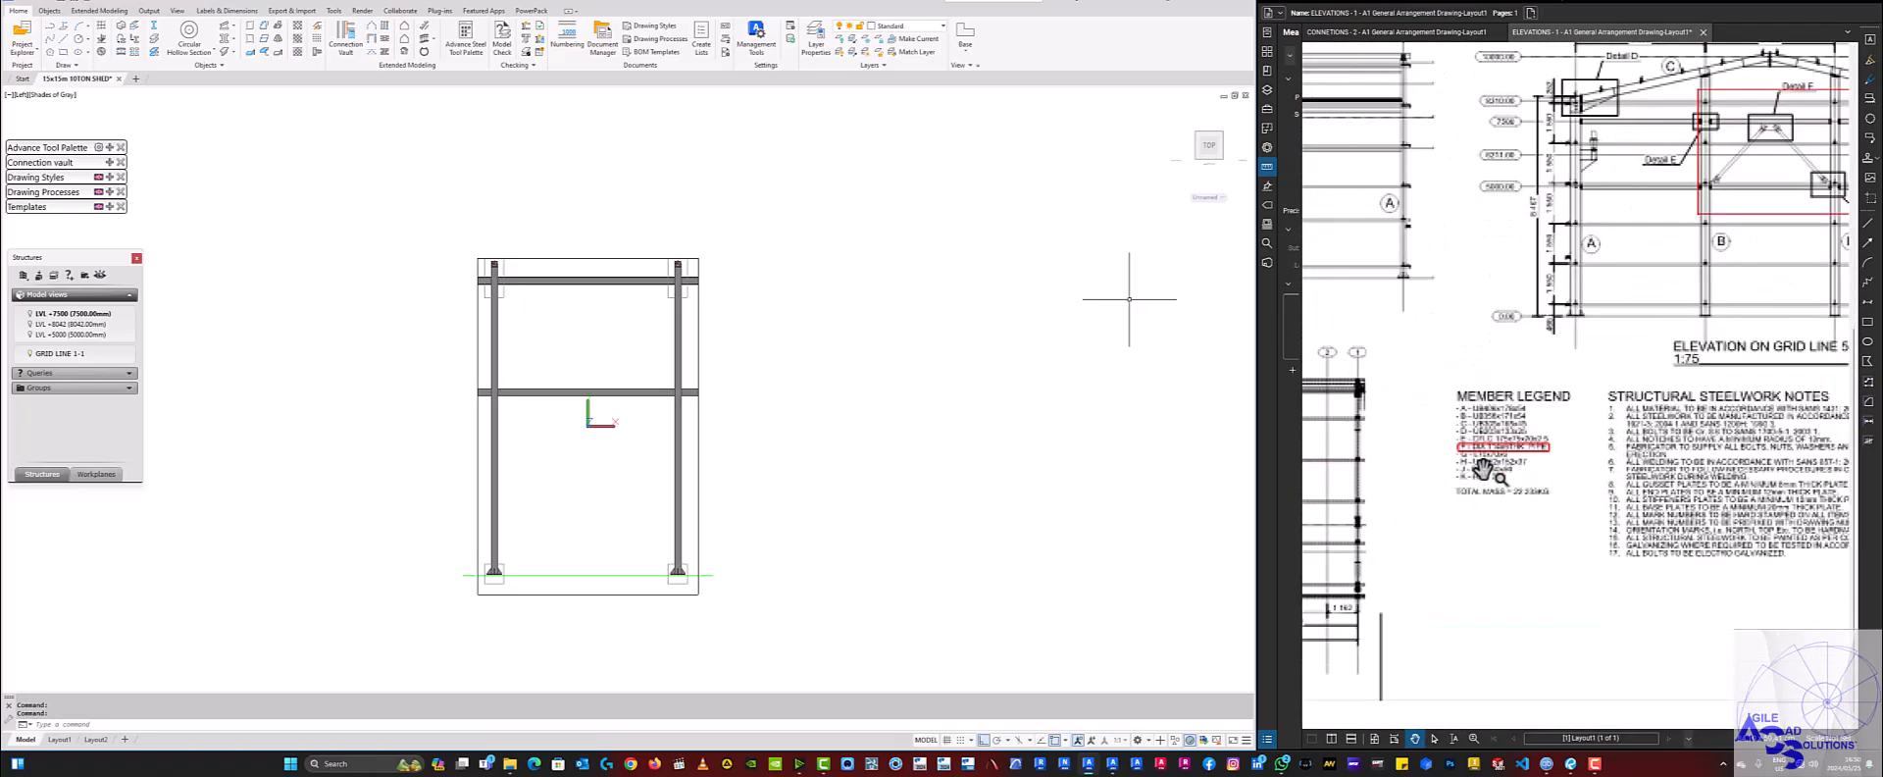
{"action": "scroll", "coordinate": [1456, 433], "scroll_direction": "up", "scroll_amount": 2}
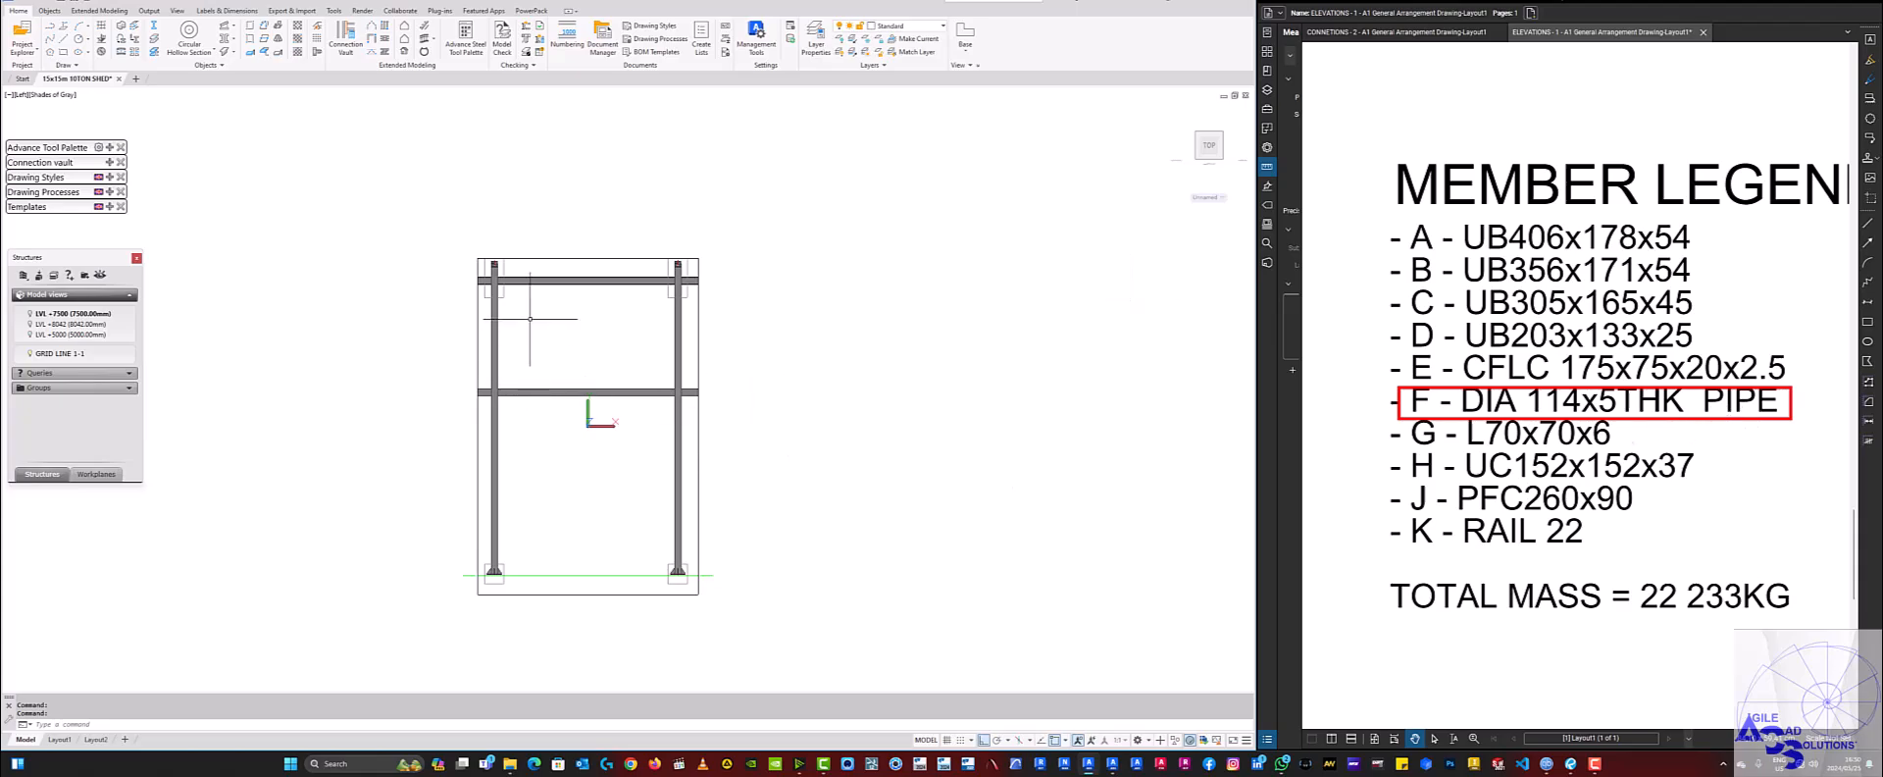
Turn on 2D snaps for the current UCS plane and close the Project Explorer.
{"action": "scroll", "coordinate": [530, 317], "scroll_direction": "up", "scroll_amount": 2}
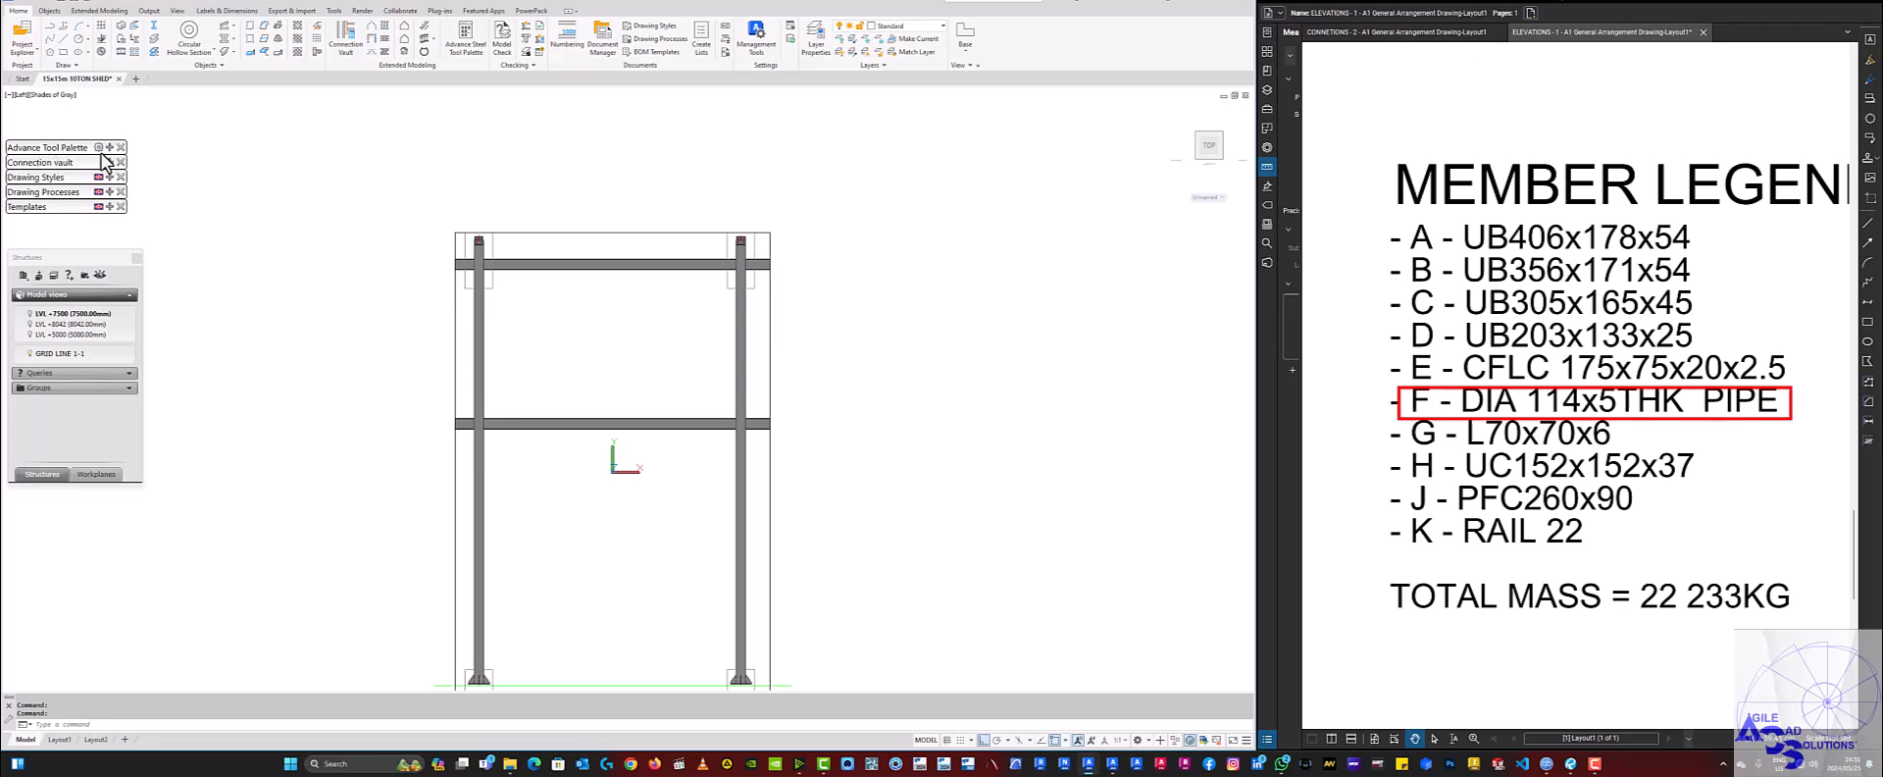
{"action": "mouse_move", "coordinate": [108, 147]}
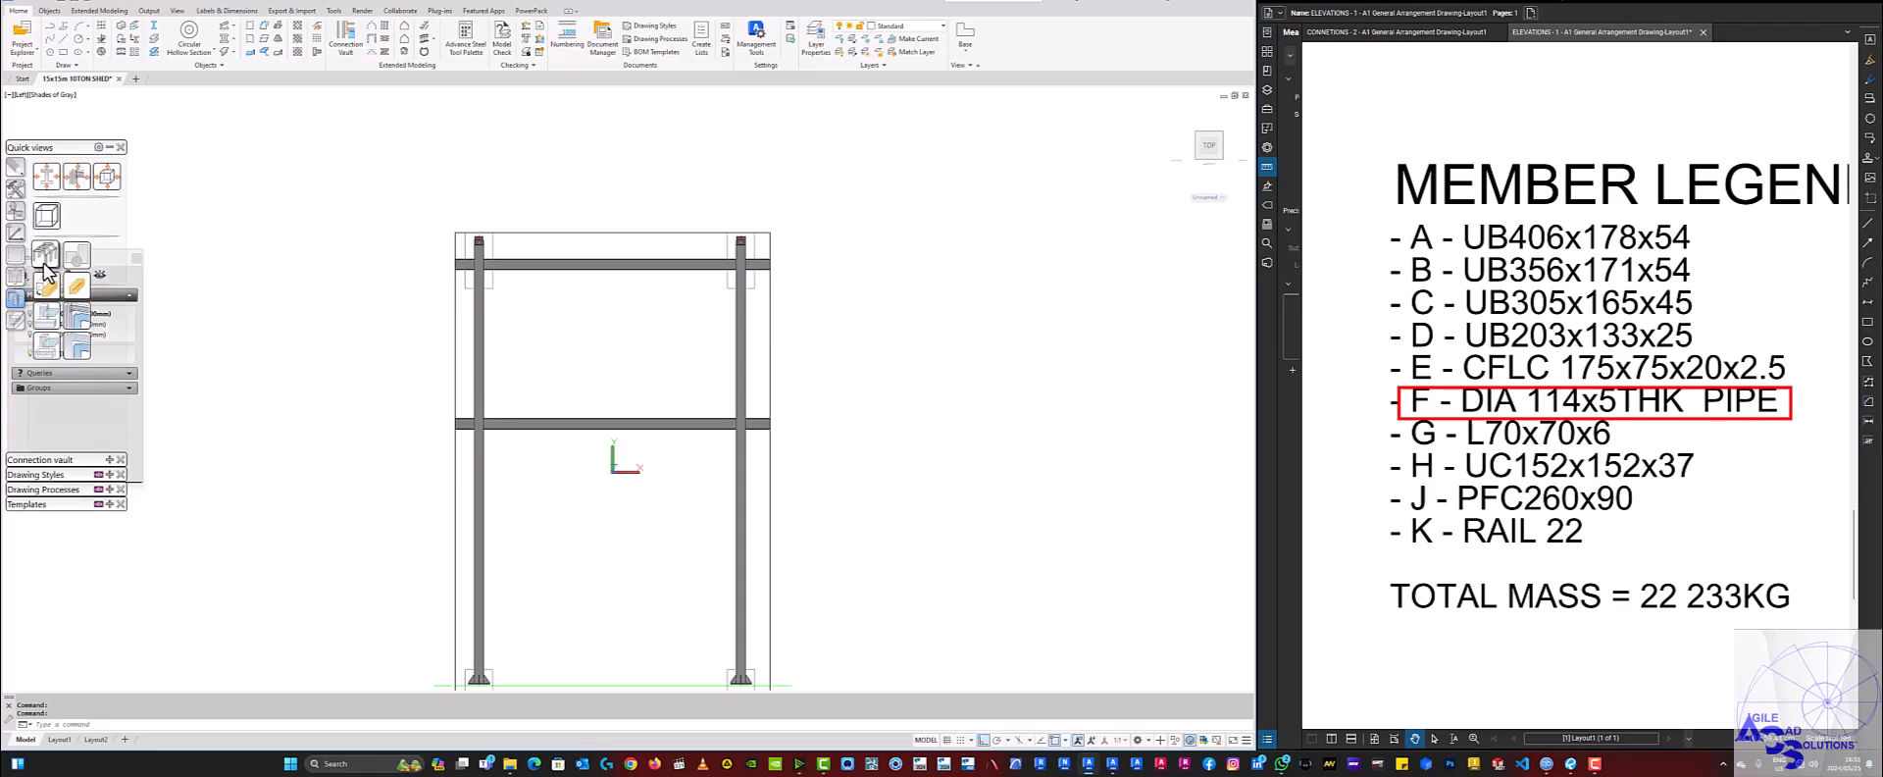
{"action": "left_click", "coordinate": [75, 255]}
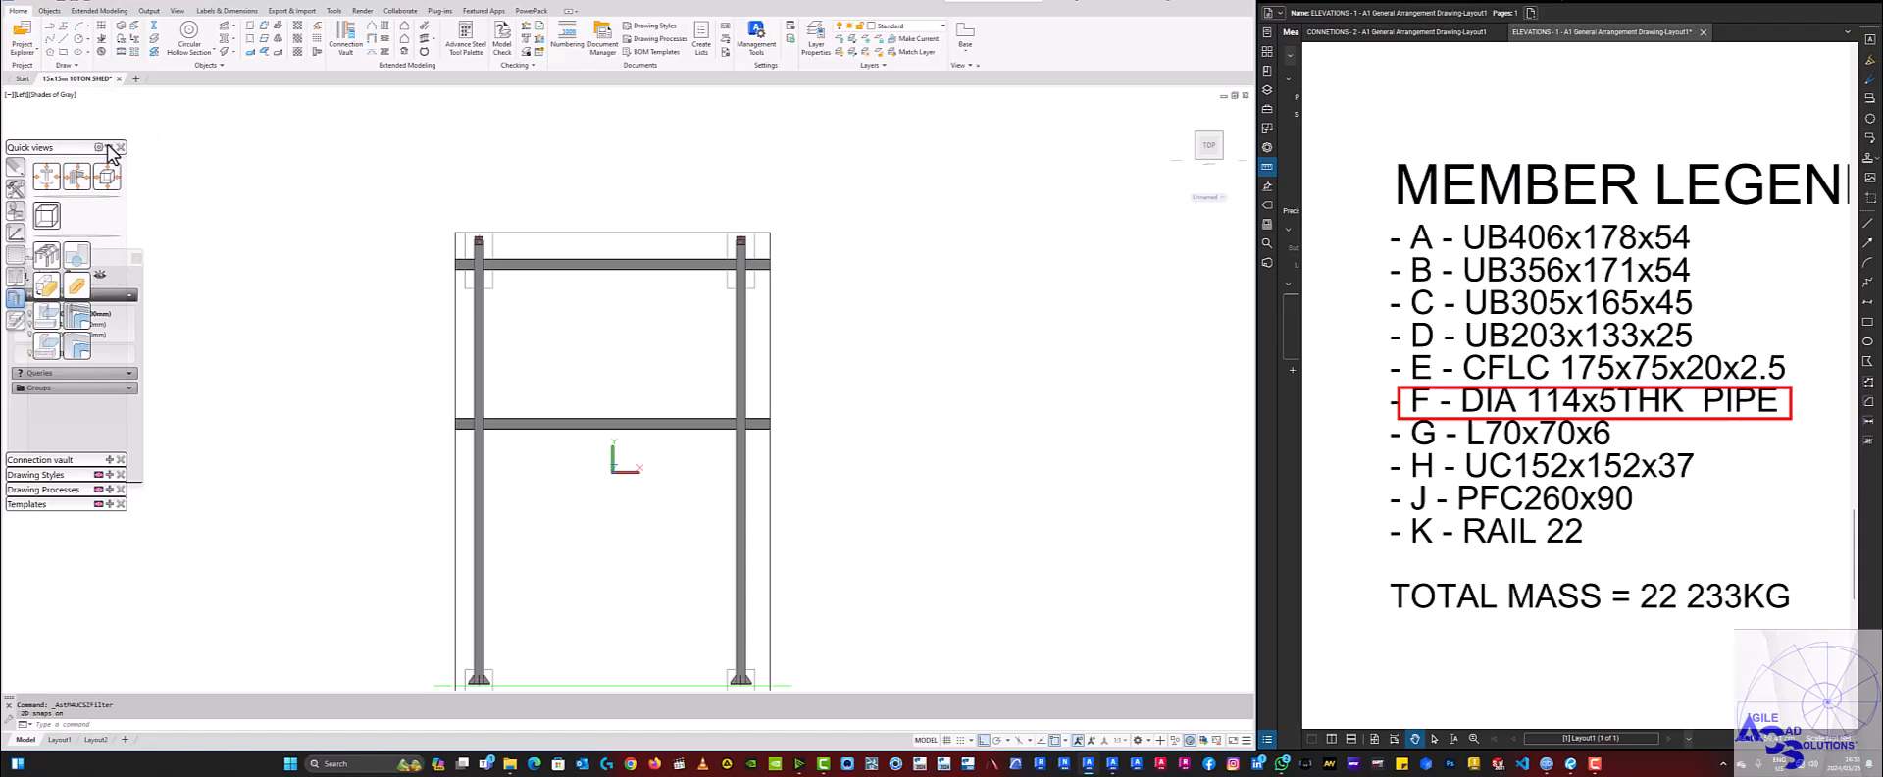
{"action": "left_click", "coordinate": [137, 258]}
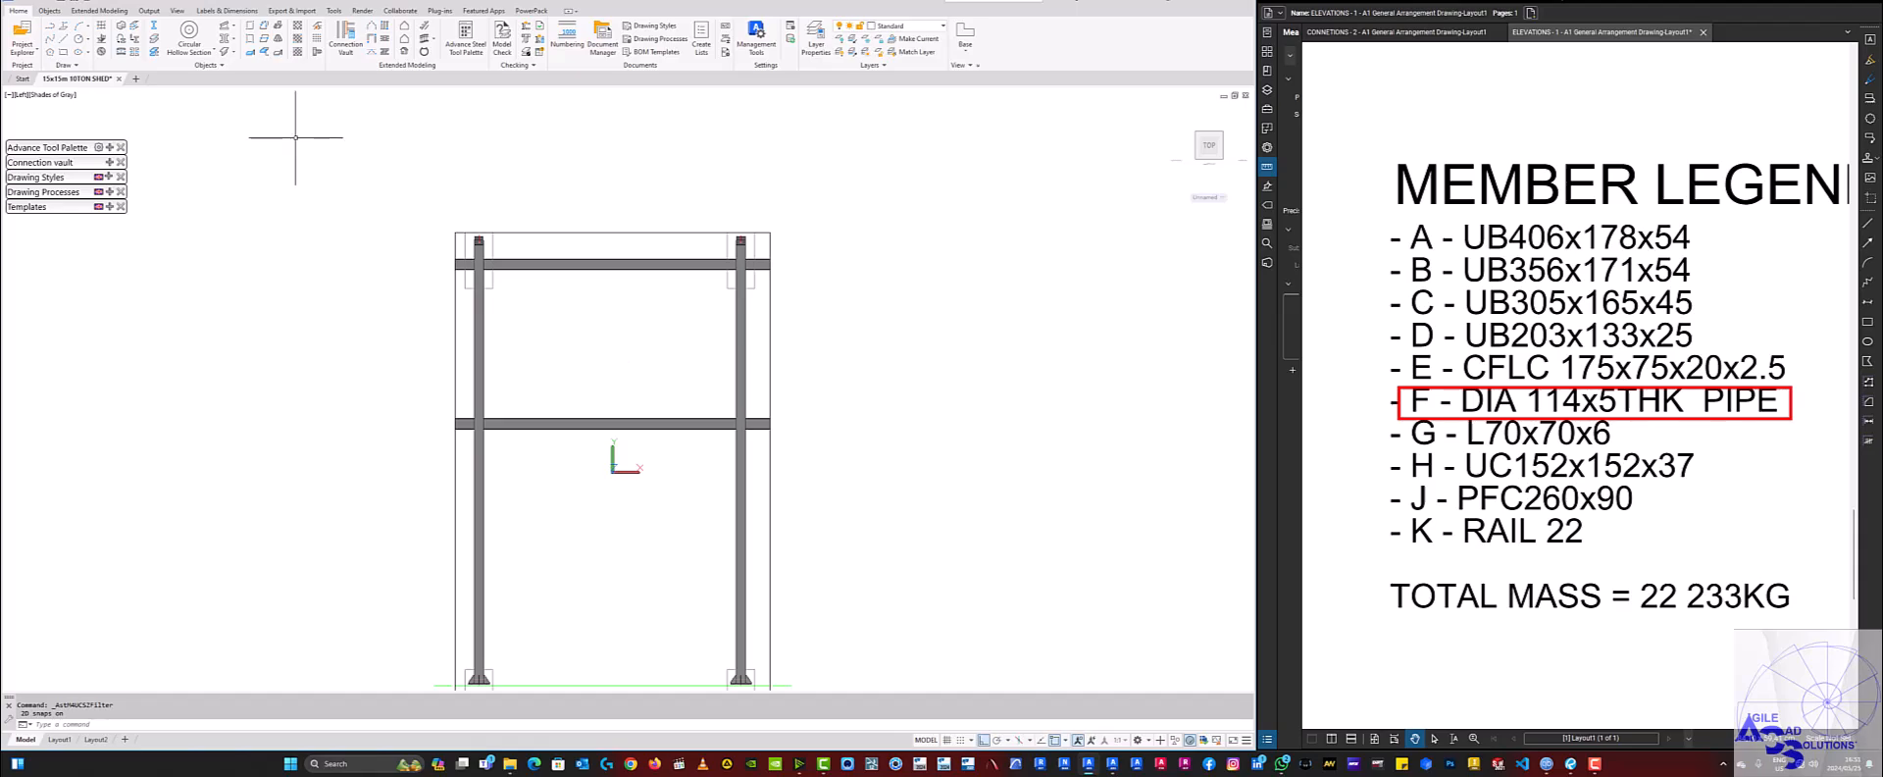
Set the visual style of the grid line view to 2D Wireframe.
{"action": "left_click", "coordinate": [61, 95]}
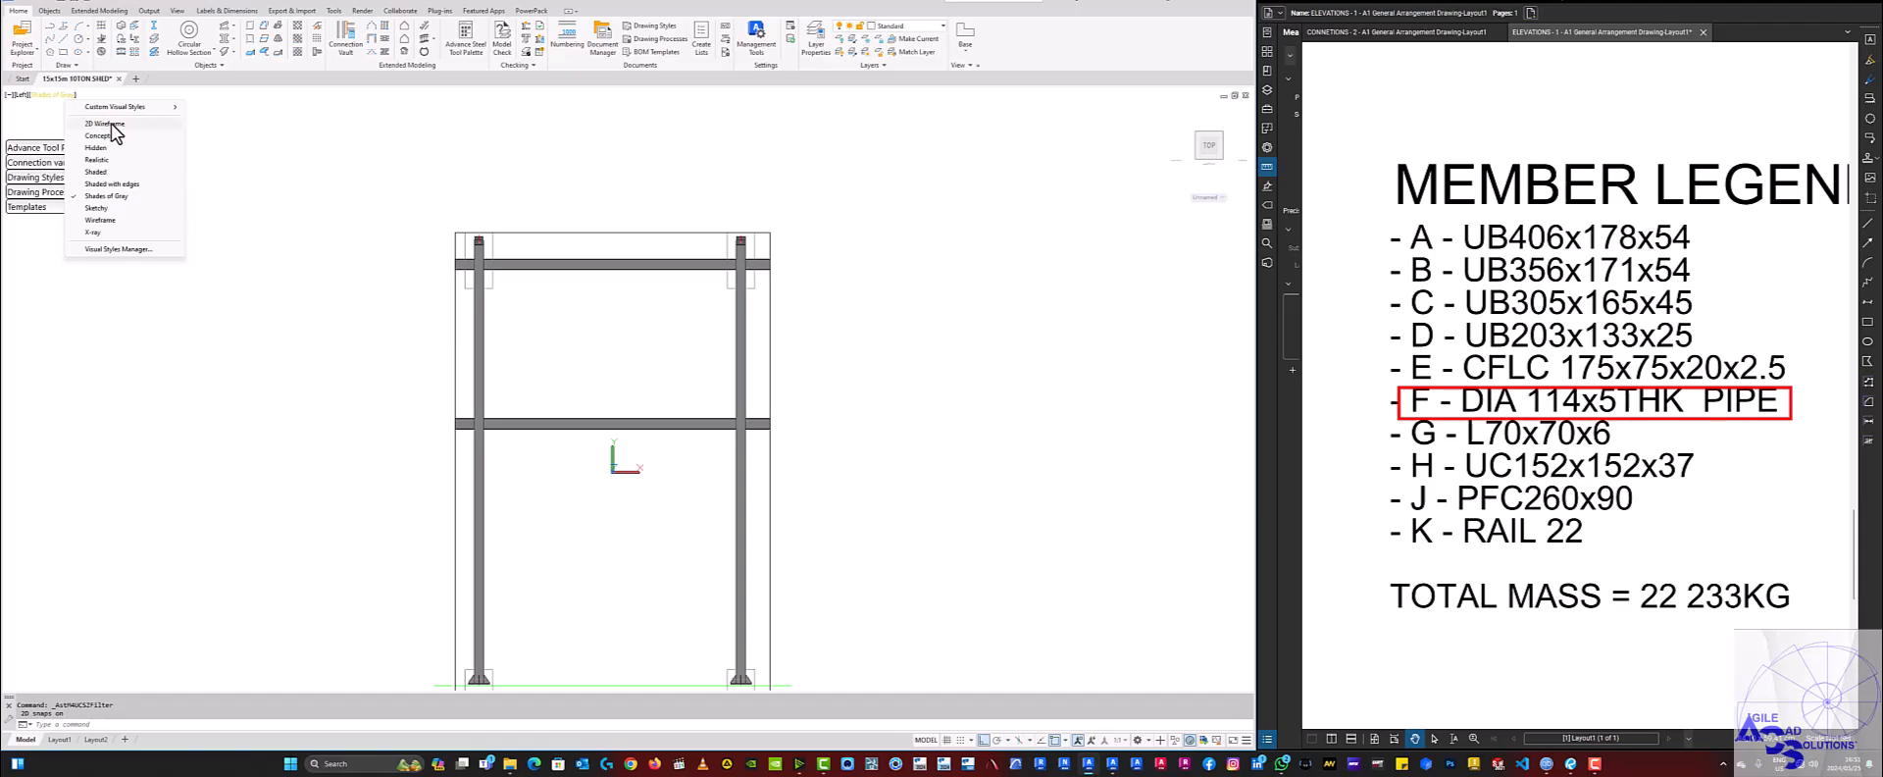
{"action": "left_click", "coordinate": [107, 123]}
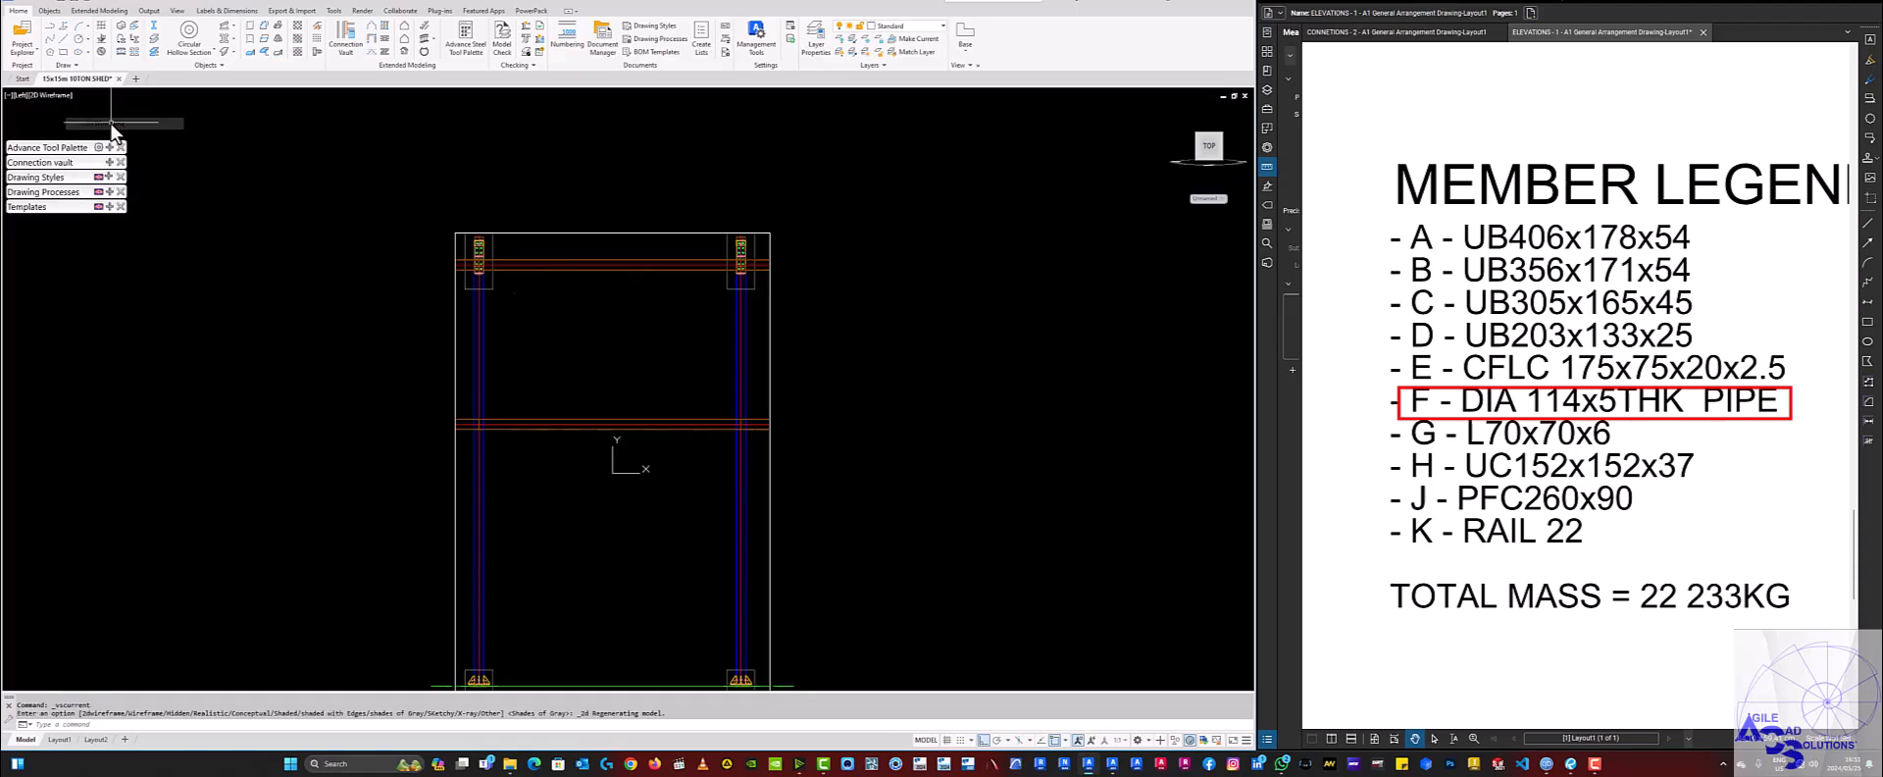
{"action": "left_click", "coordinate": [189, 37]}
{"action": "scroll", "coordinate": [496, 339], "scroll_direction": "up", "scroll_amount": 3}
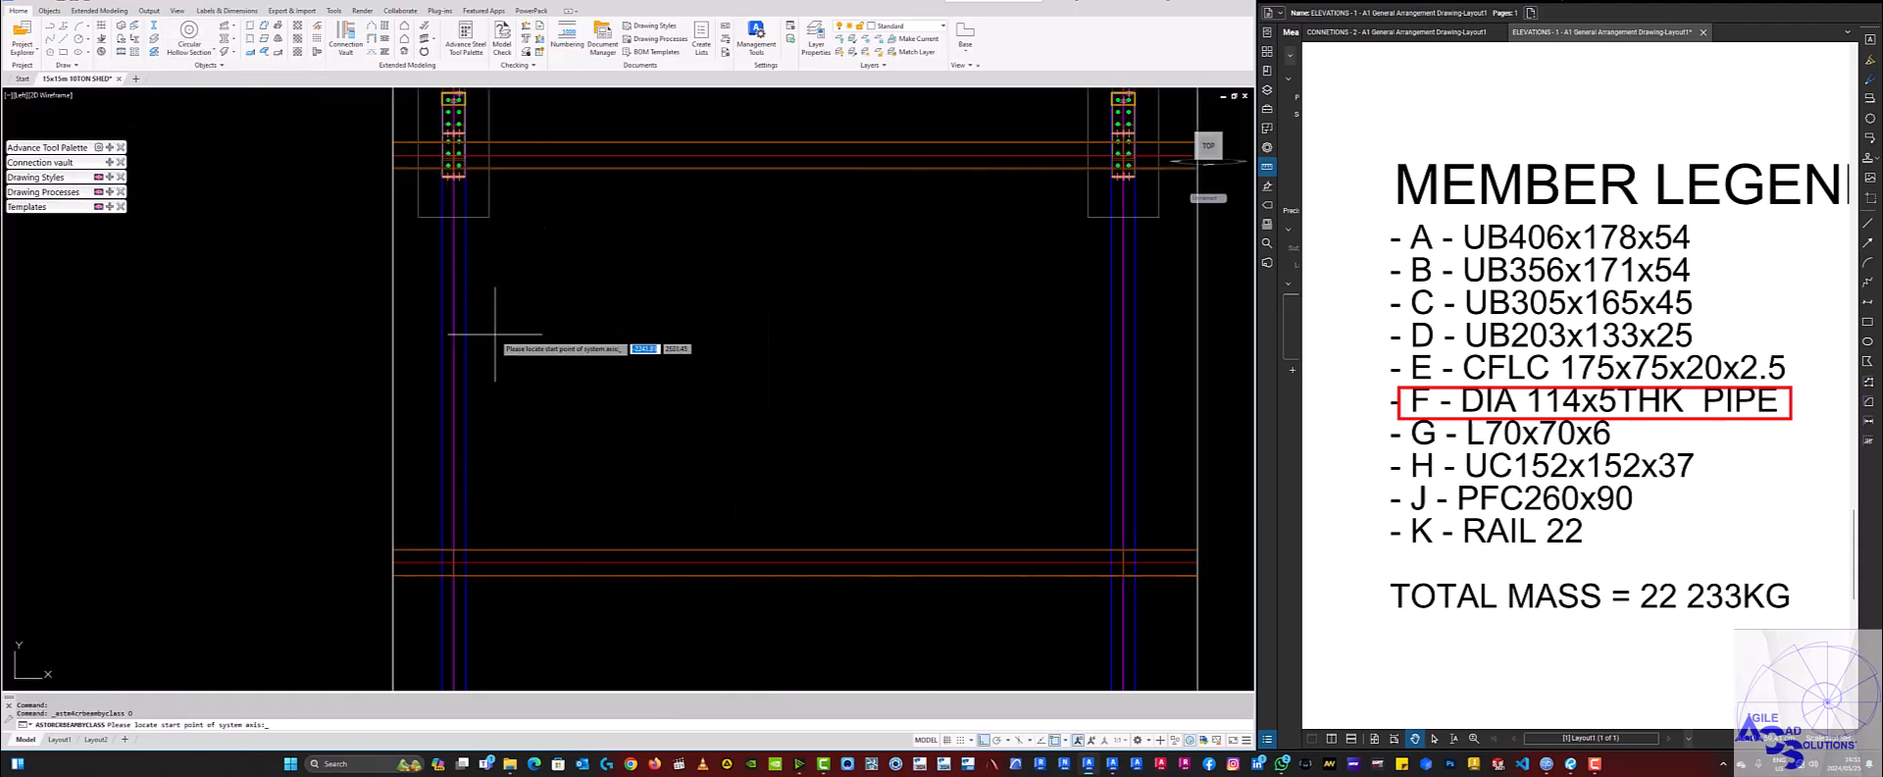
{"action": "scroll", "coordinate": [488, 468], "scroll_direction": "up", "scroll_amount": 6}
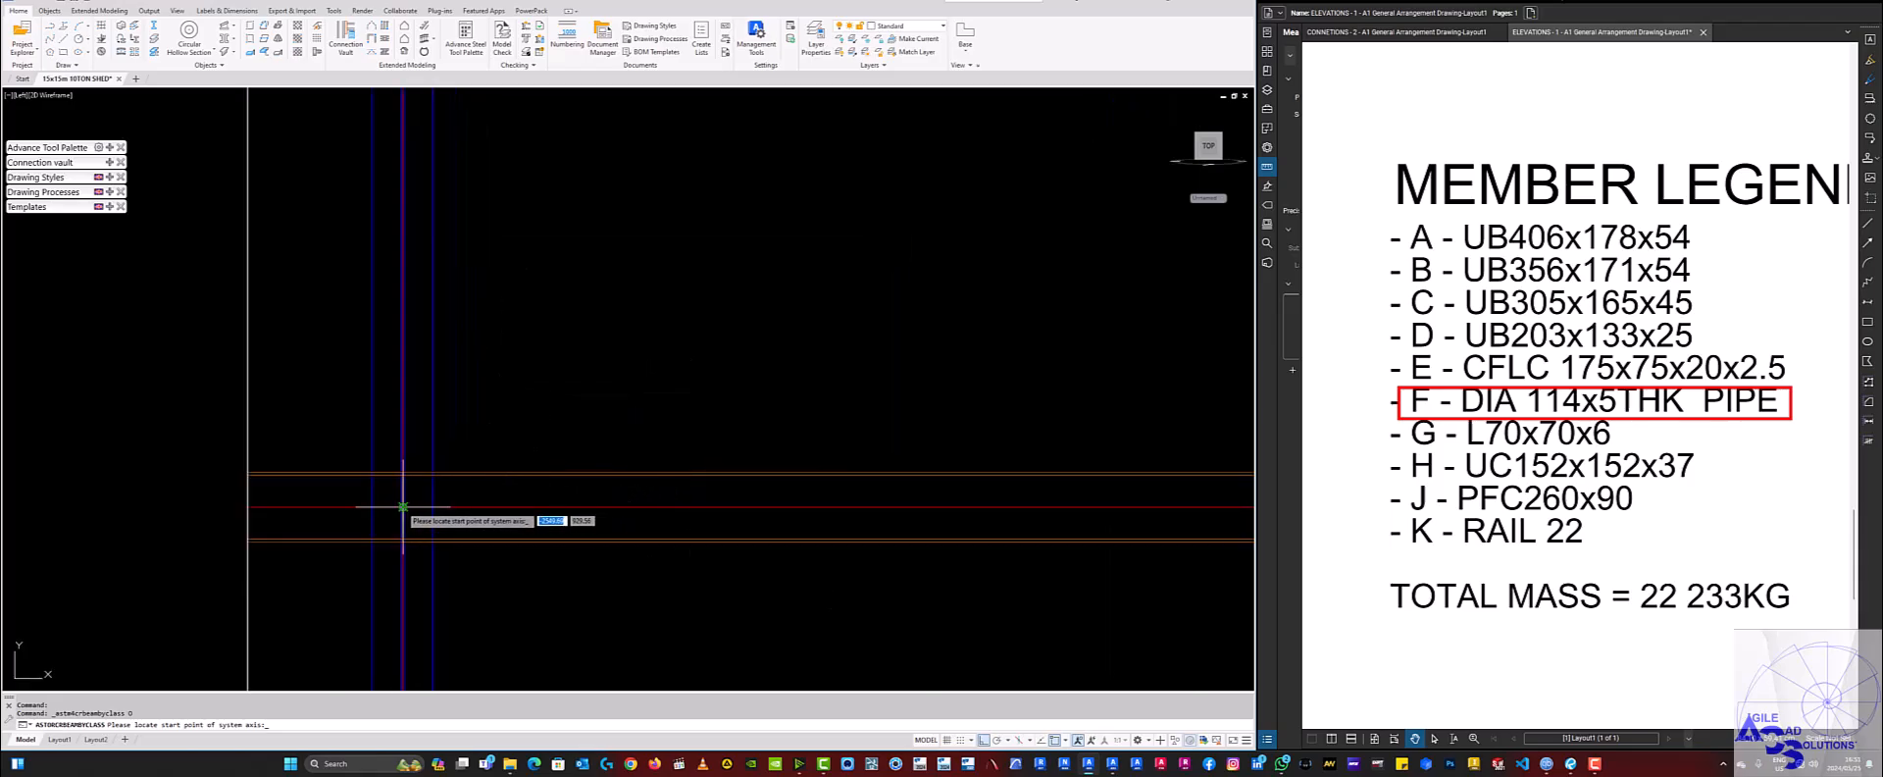
{"action": "scroll", "coordinate": [1437, 433], "scroll_direction": "down", "scroll_amount": 6}
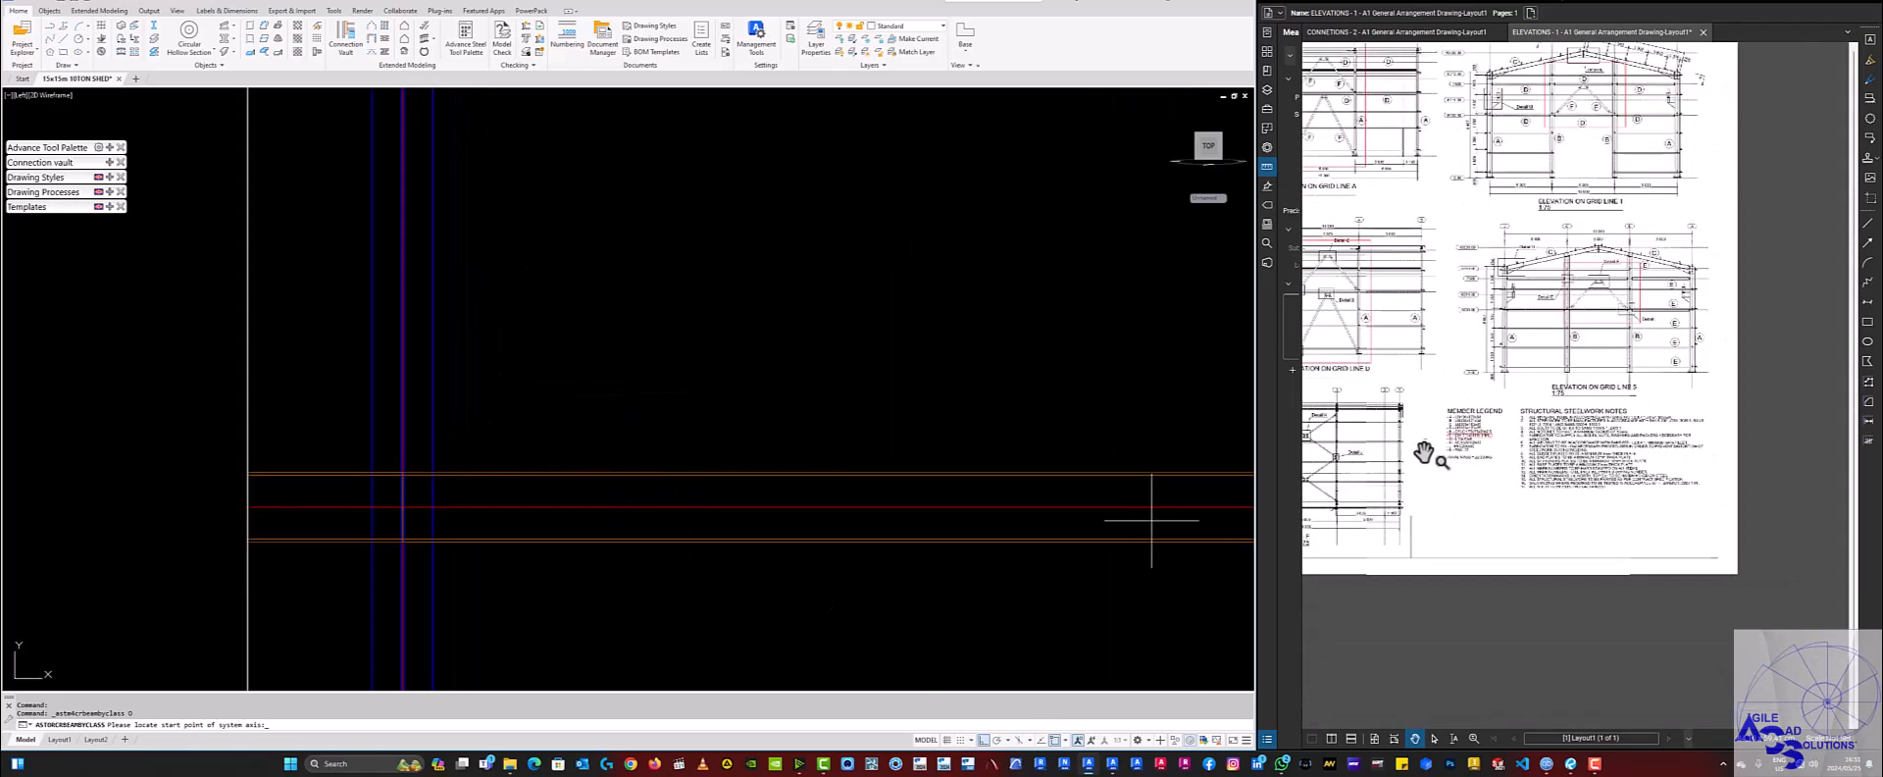
{"action": "scroll", "coordinate": [1422, 353], "scroll_direction": "up", "scroll_amount": 5}
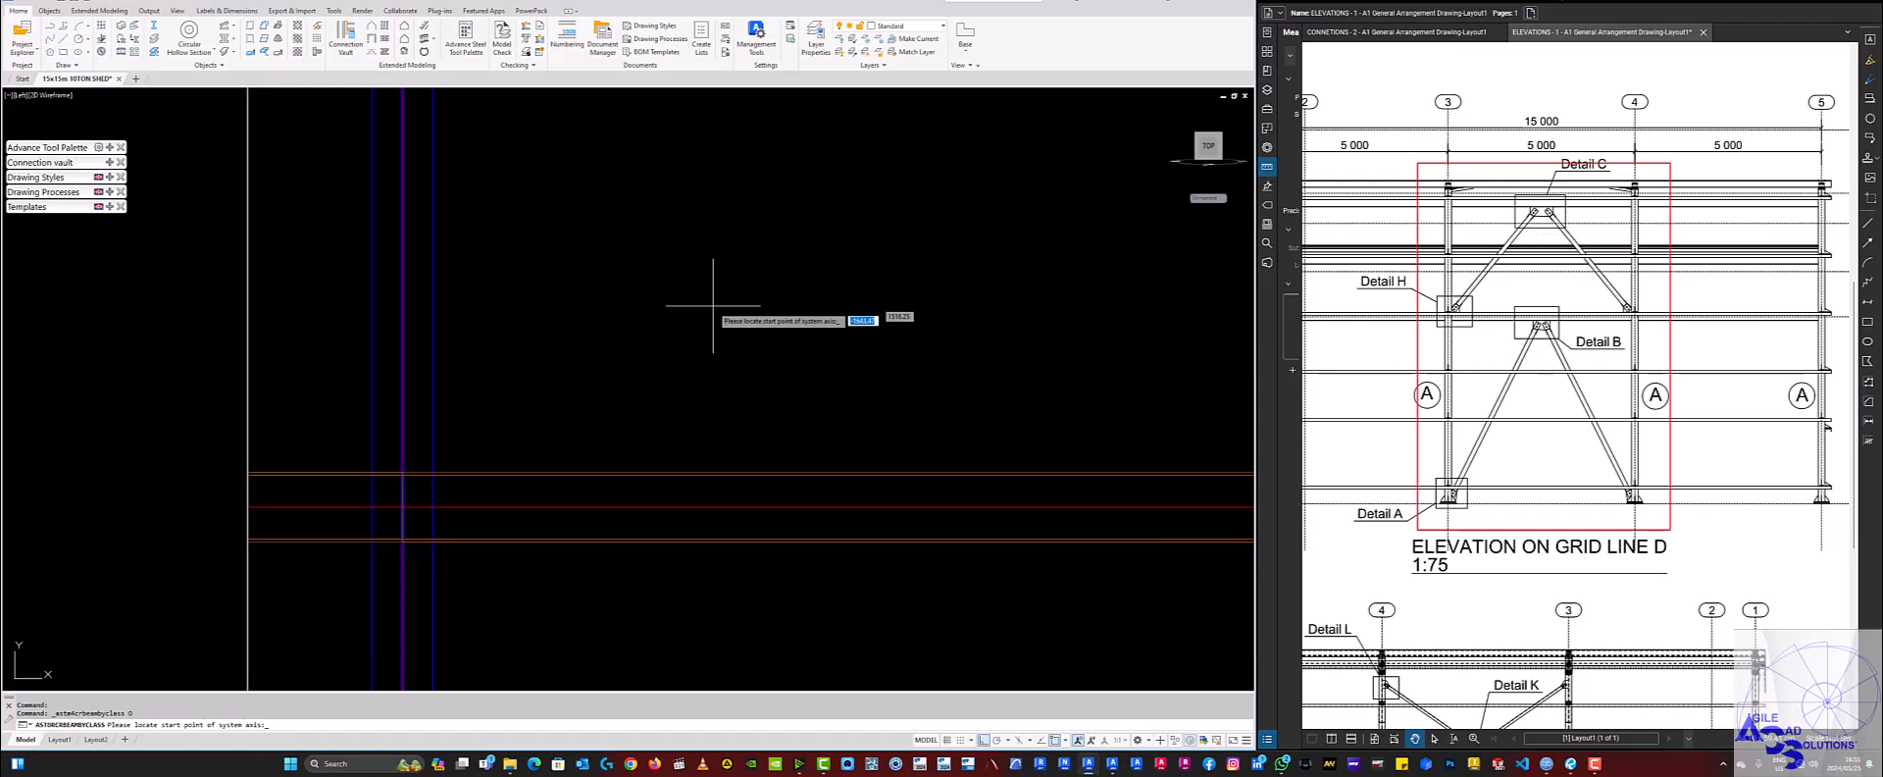
{"action": "left_click", "coordinate": [406, 508]}
{"action": "scroll", "coordinate": [323, 545], "scroll_direction": "down", "scroll_amount": 3}
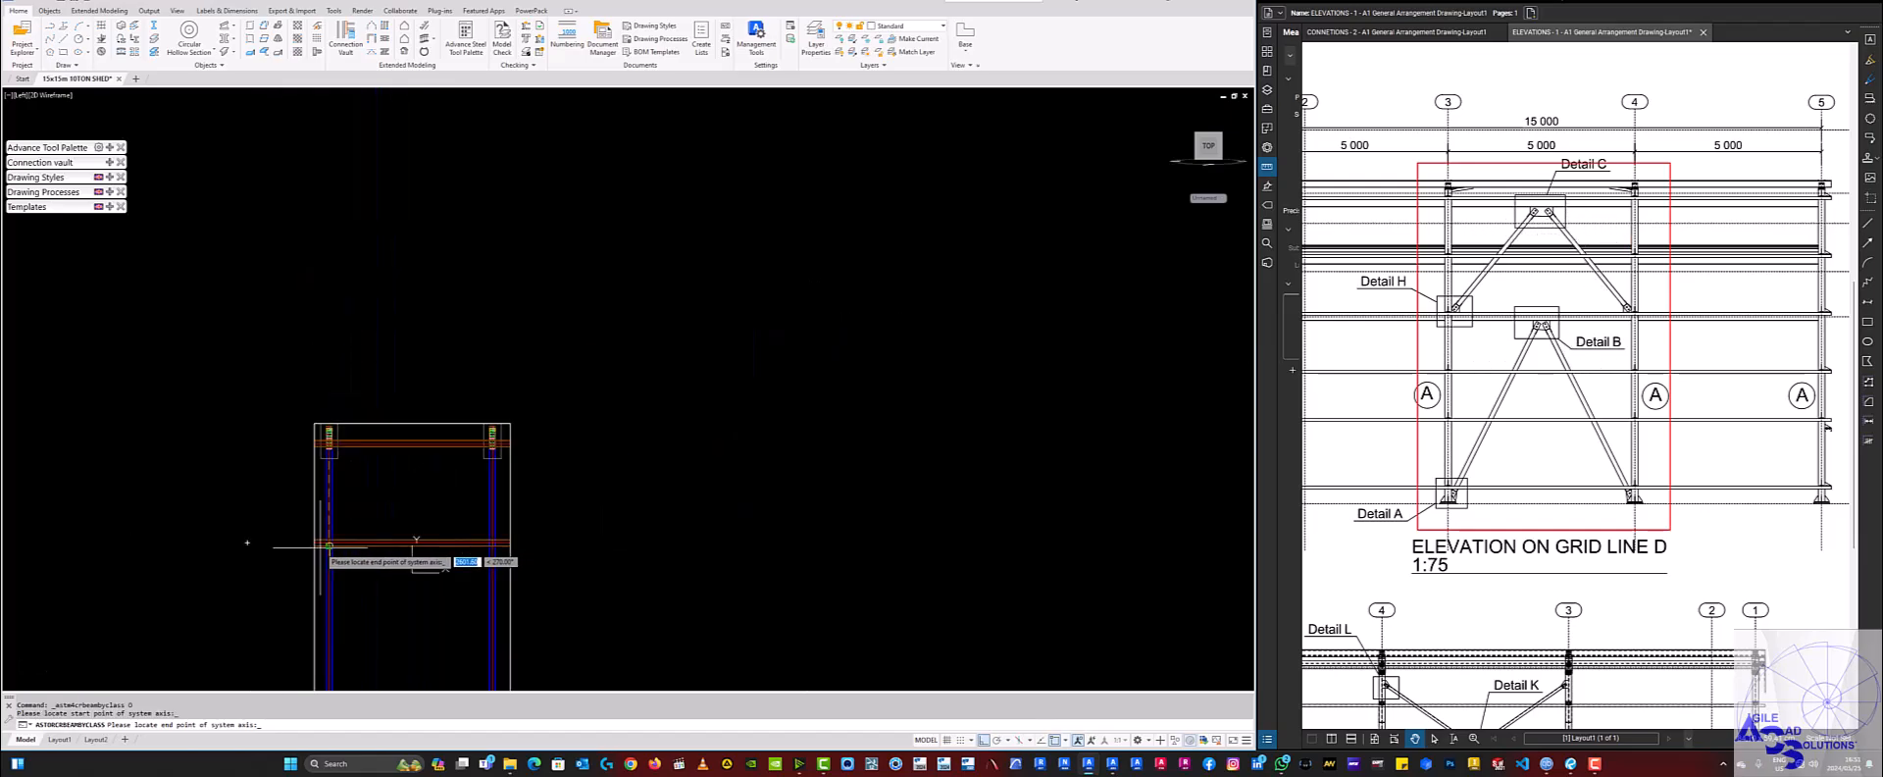
{"action": "scroll", "coordinate": [390, 456], "scroll_direction": "up", "scroll_amount": 3}
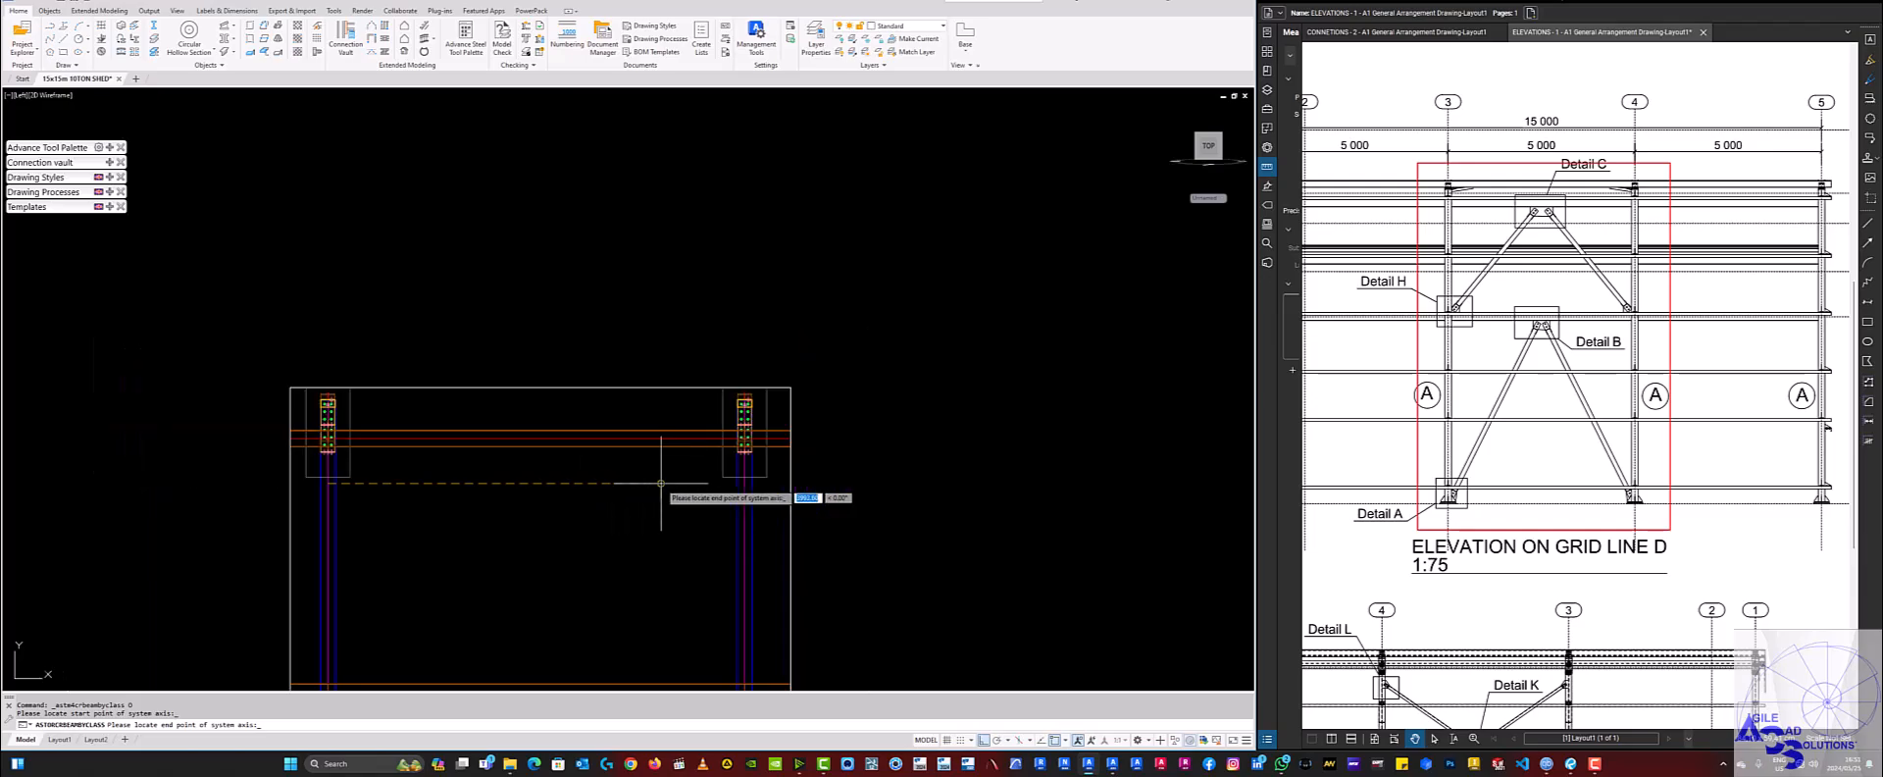
{"action": "scroll", "coordinate": [661, 483], "scroll_direction": "down", "scroll_amount": 4}
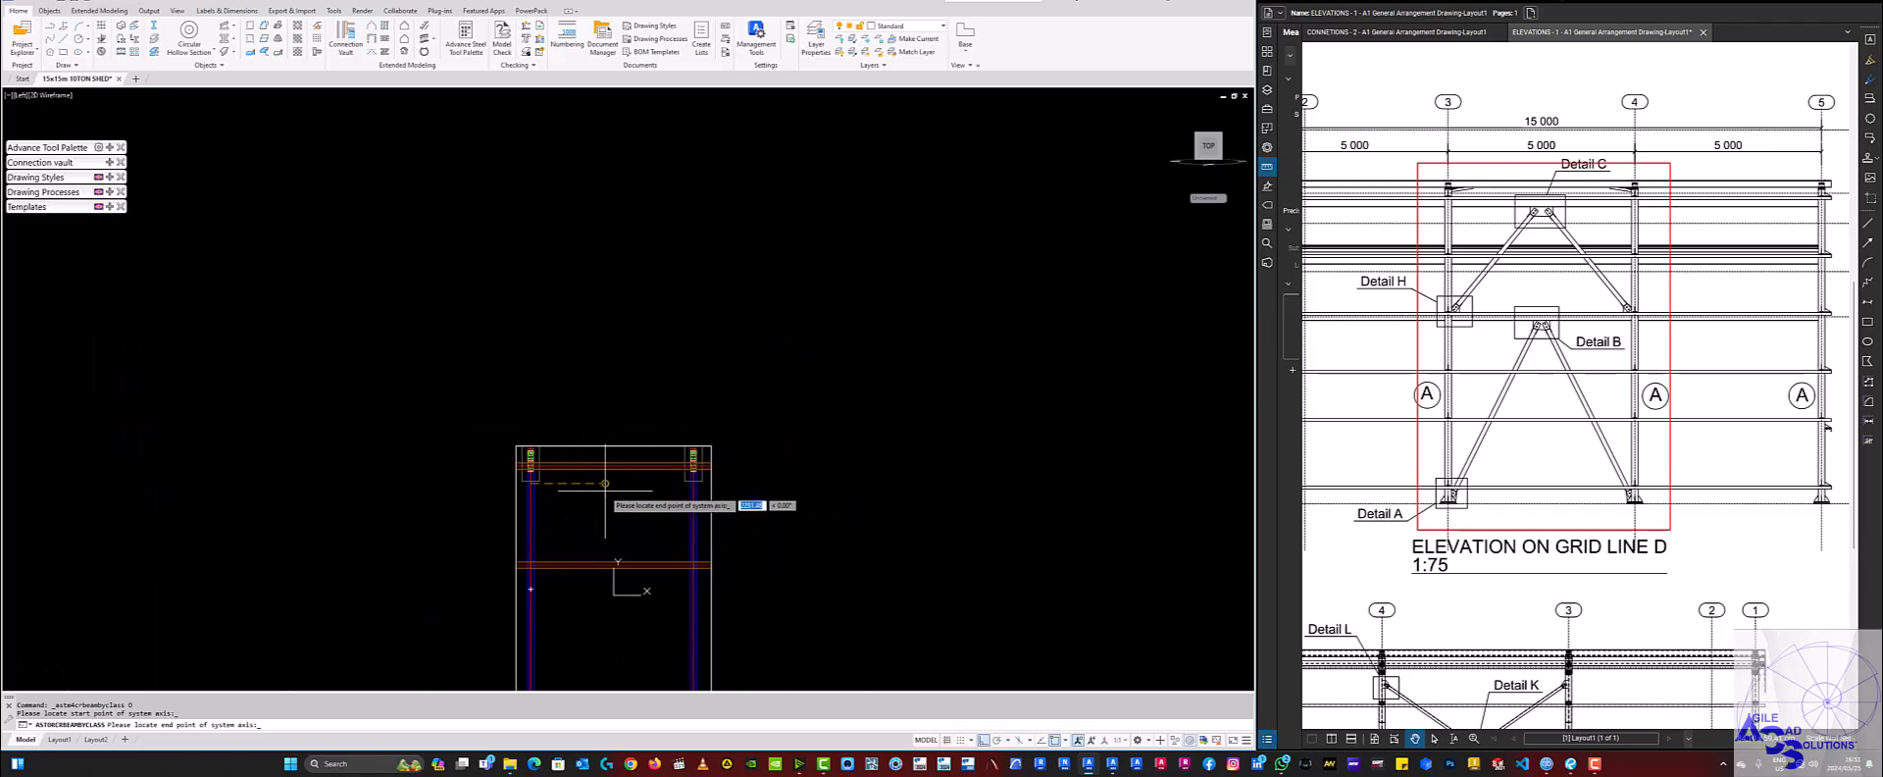
{"action": "key", "text": "Escape"}
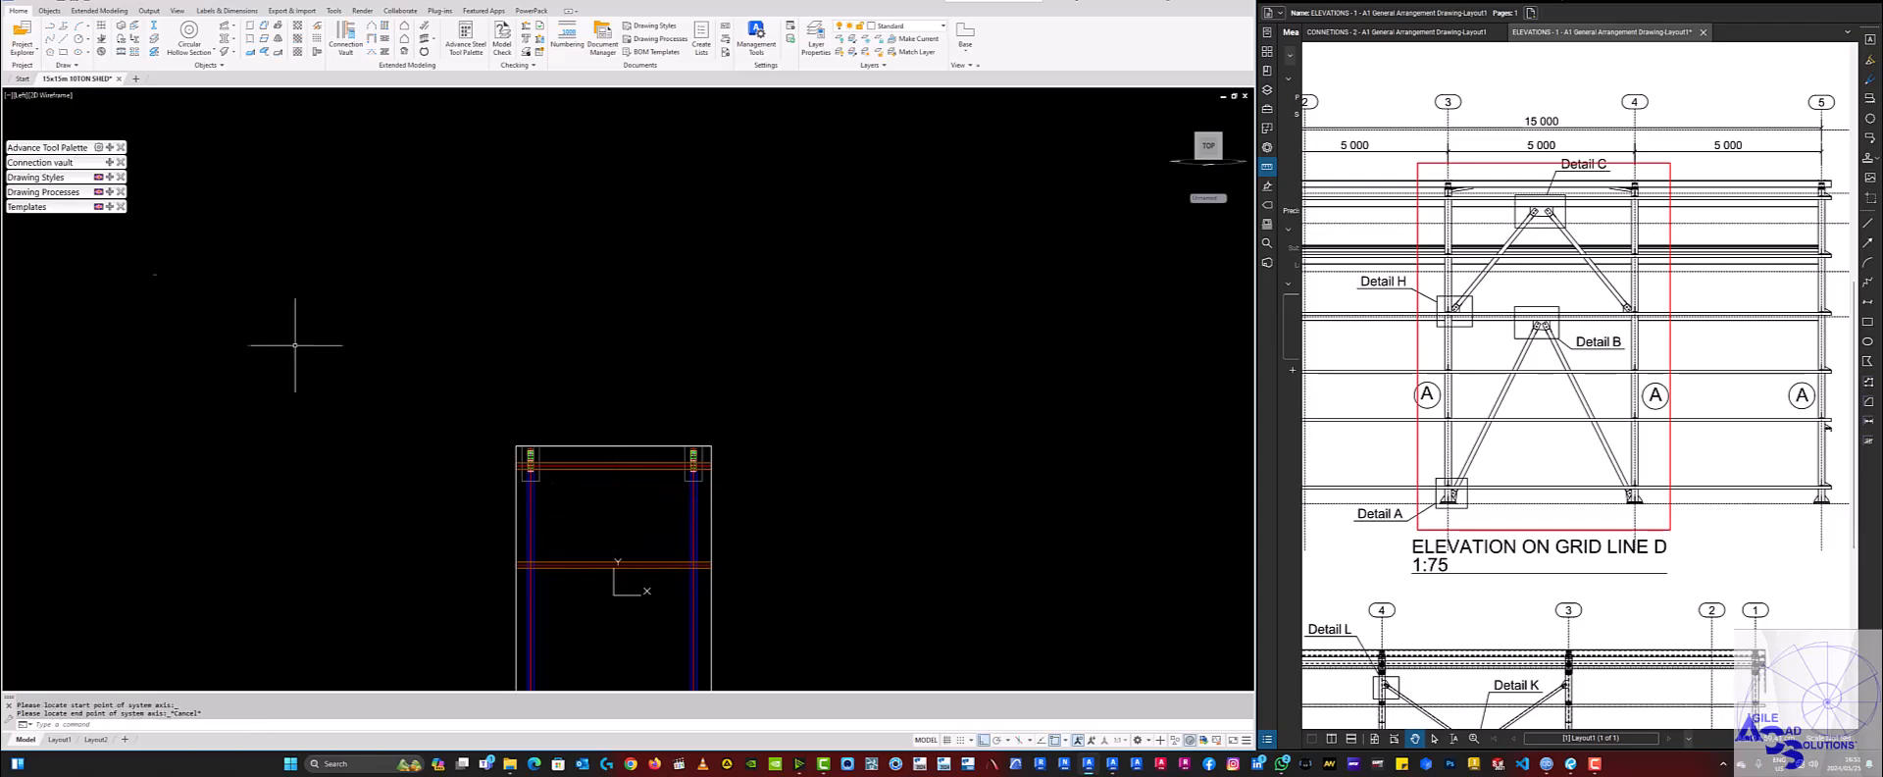
Open the Project Explorer, check the level workplanes, and close it.
{"action": "scroll", "coordinate": [622, 490], "scroll_direction": "up", "scroll_amount": 2}
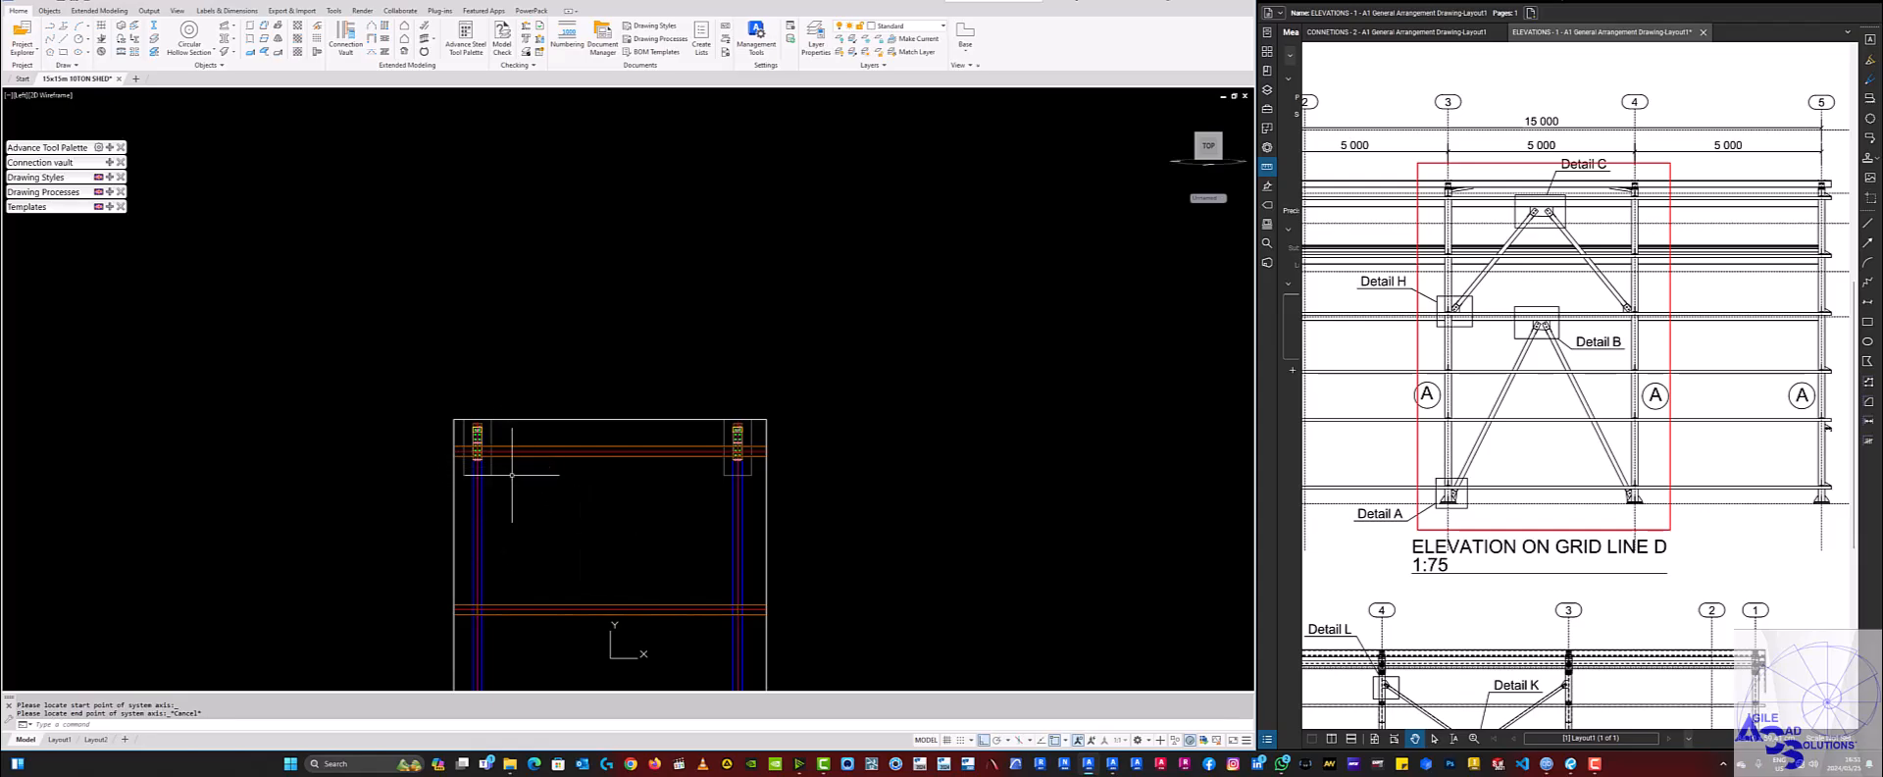
{"action": "left_click", "coordinate": [39, 56]}
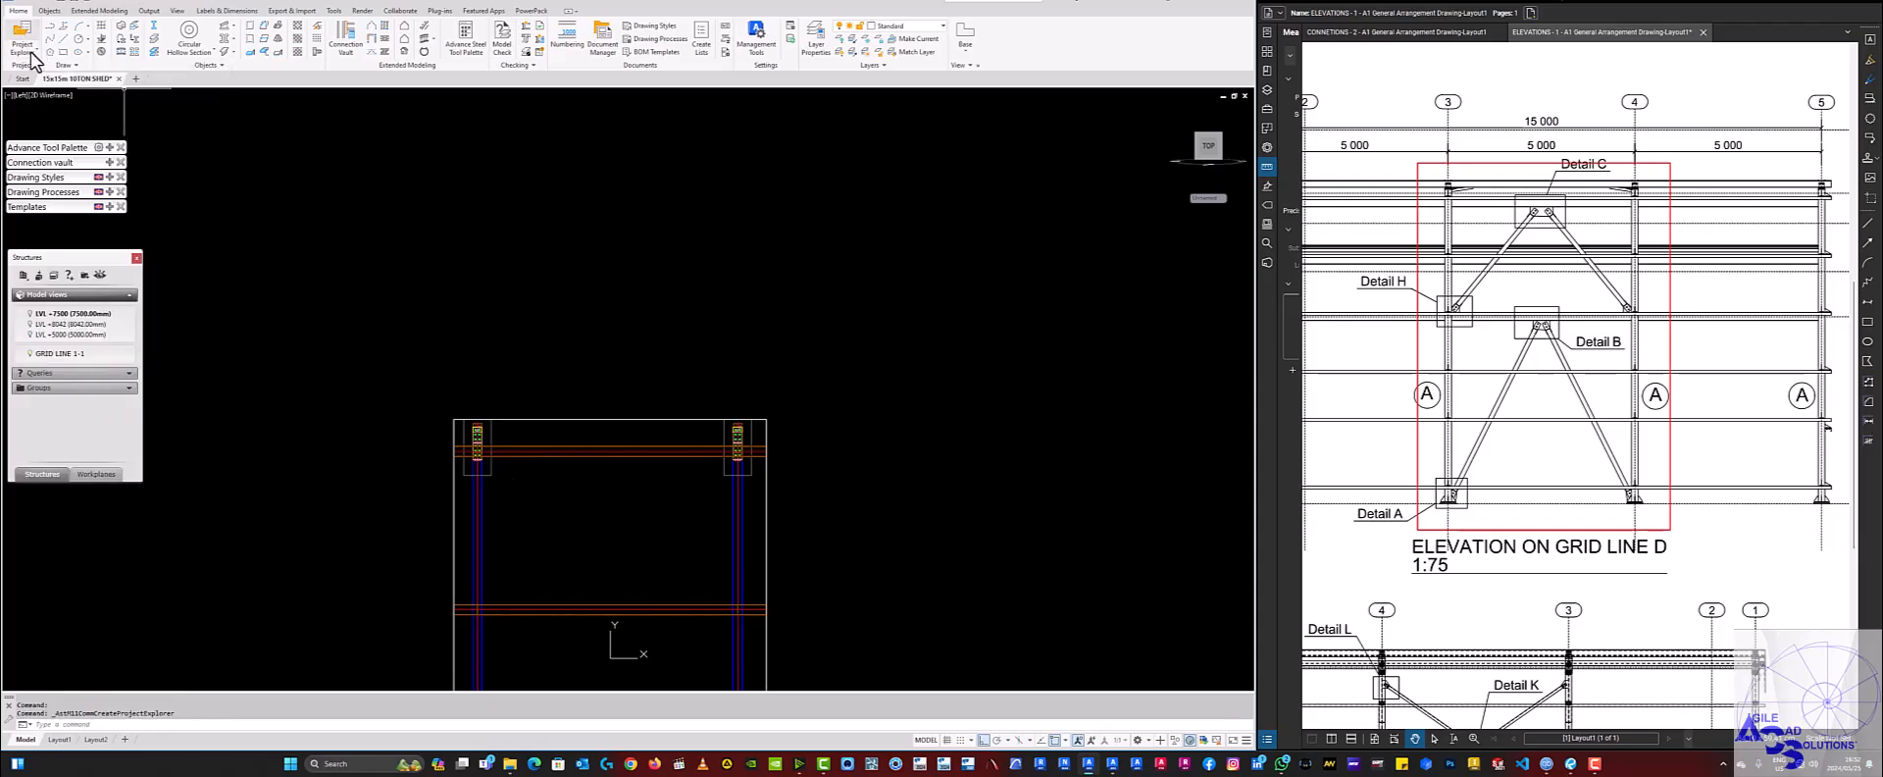
{"action": "left_click", "coordinate": [98, 474]}
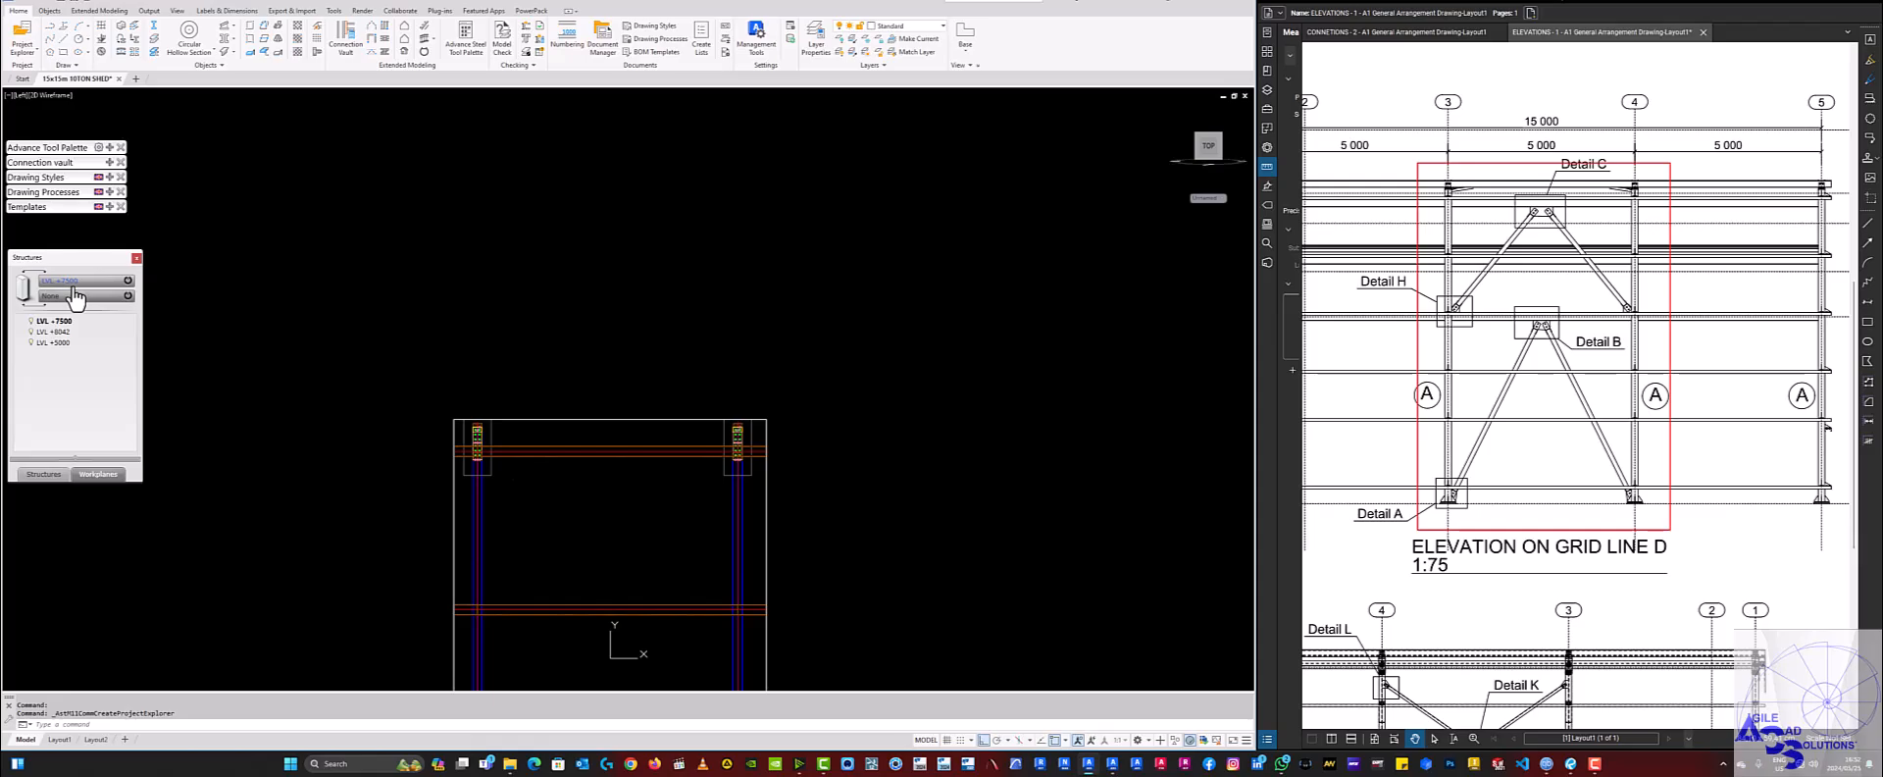
{"action": "left_click", "coordinate": [127, 282]}
{"action": "left_click", "coordinate": [136, 258]}
Draw a circular hollow section brace from the left column's intersection with the middle beam to the midpoint of the top beam.
{"action": "left_click", "coordinate": [190, 35]}
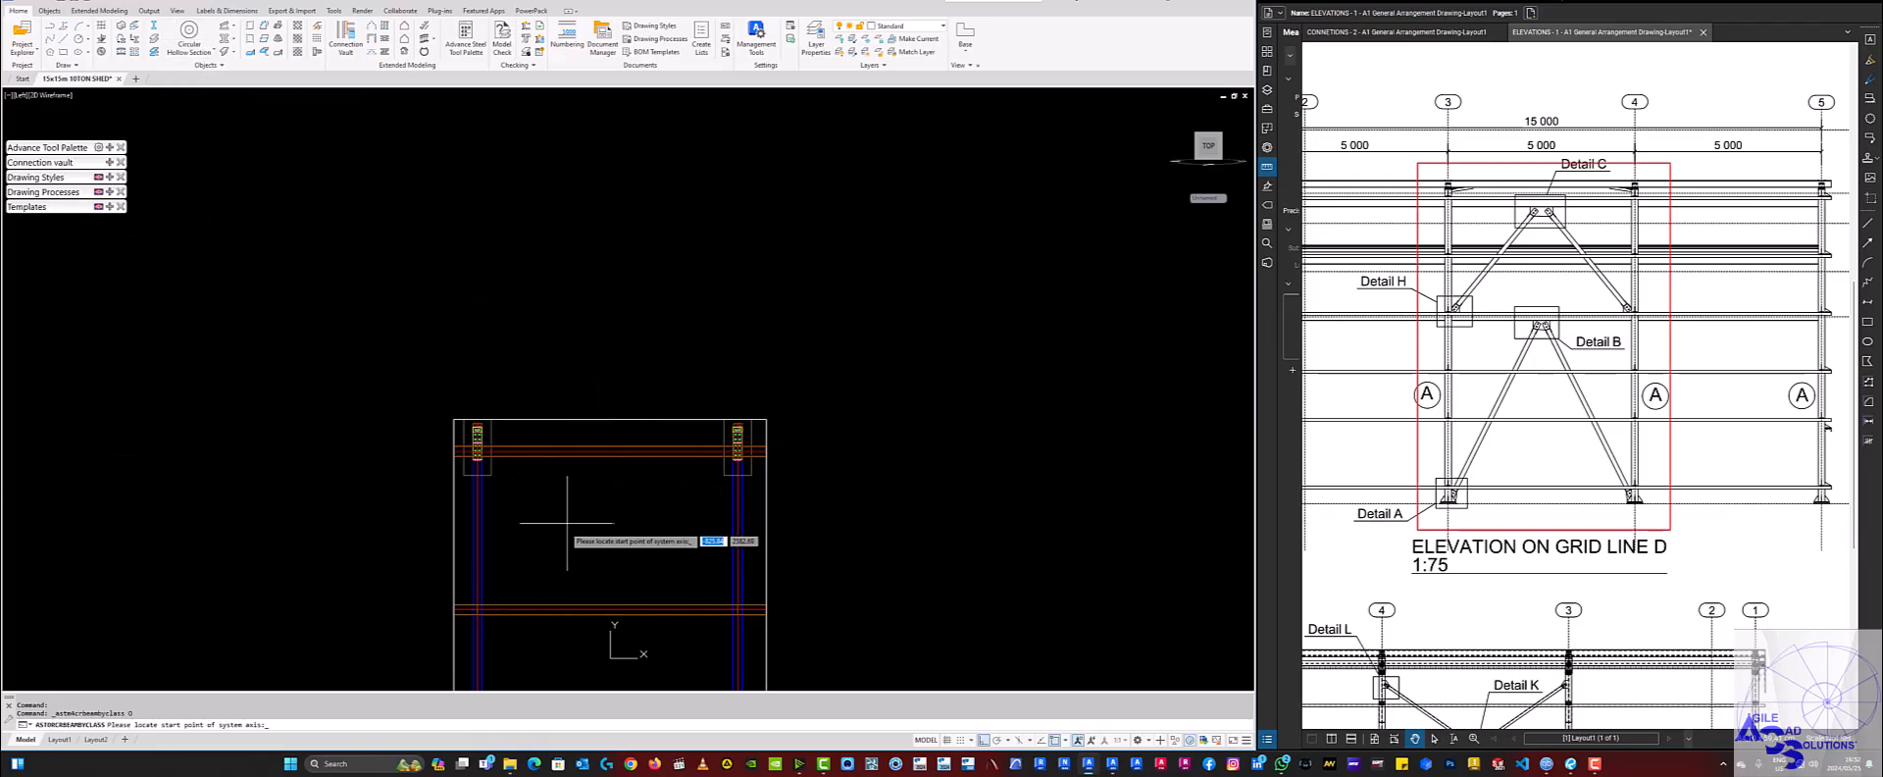
{"action": "scroll", "coordinate": [564, 625], "scroll_direction": "up", "scroll_amount": 3}
{"action": "scroll", "coordinate": [526, 629], "scroll_direction": "down", "scroll_amount": 2}
{"action": "scroll", "coordinate": [504, 621], "scroll_direction": "up", "scroll_amount": 3}
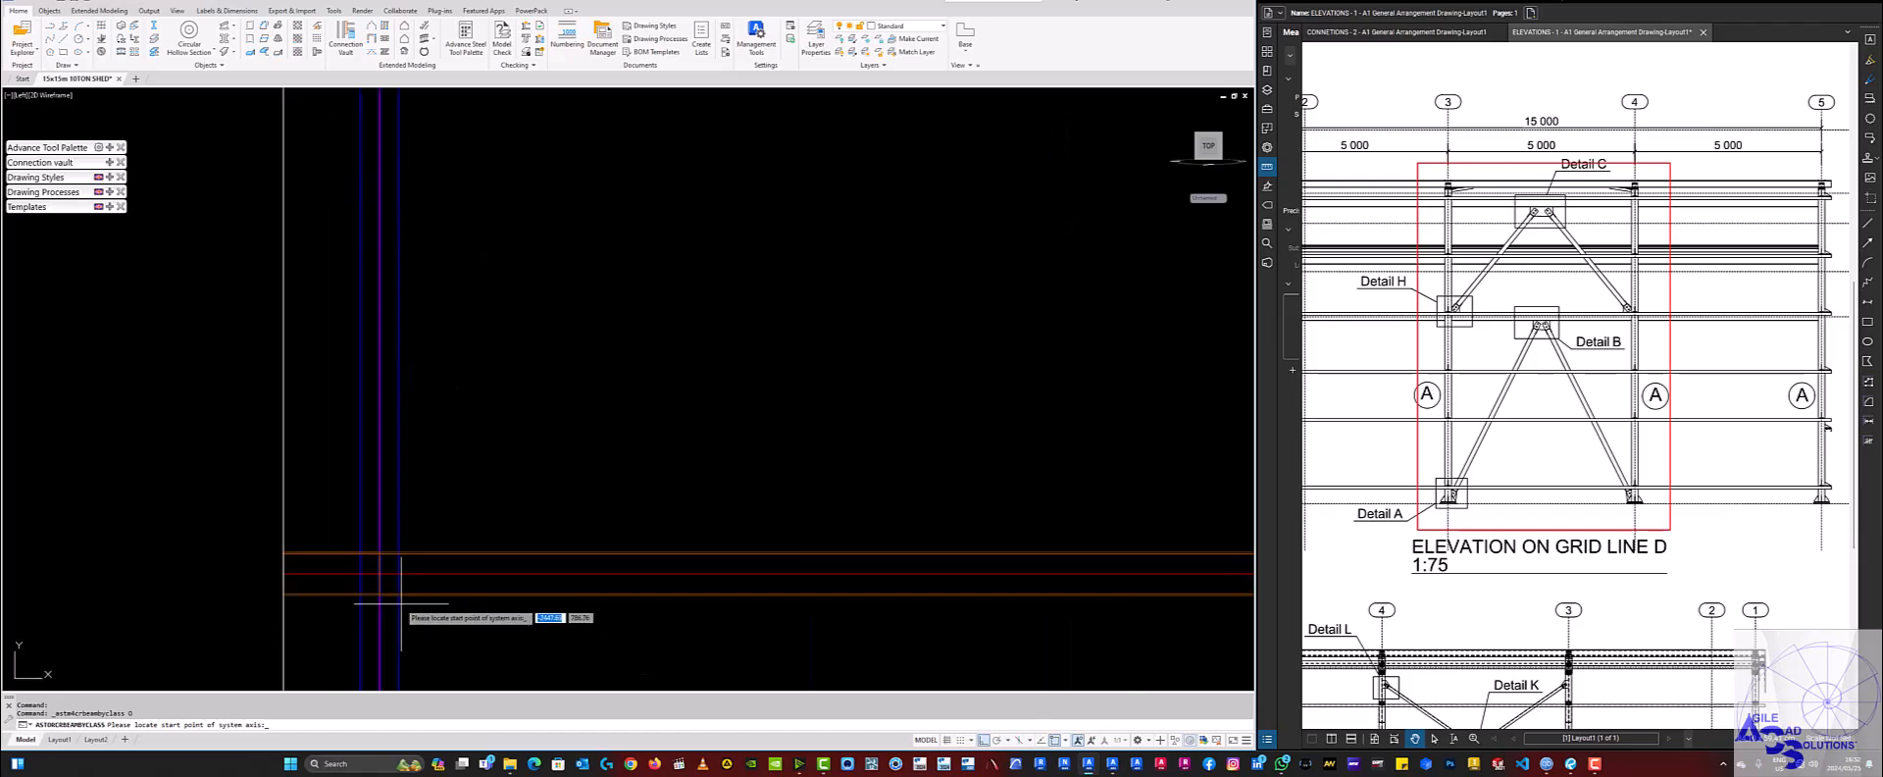
{"action": "left_click", "coordinate": [380, 573]}
{"action": "scroll", "coordinate": [441, 568], "scroll_direction": "down", "scroll_amount": 3}
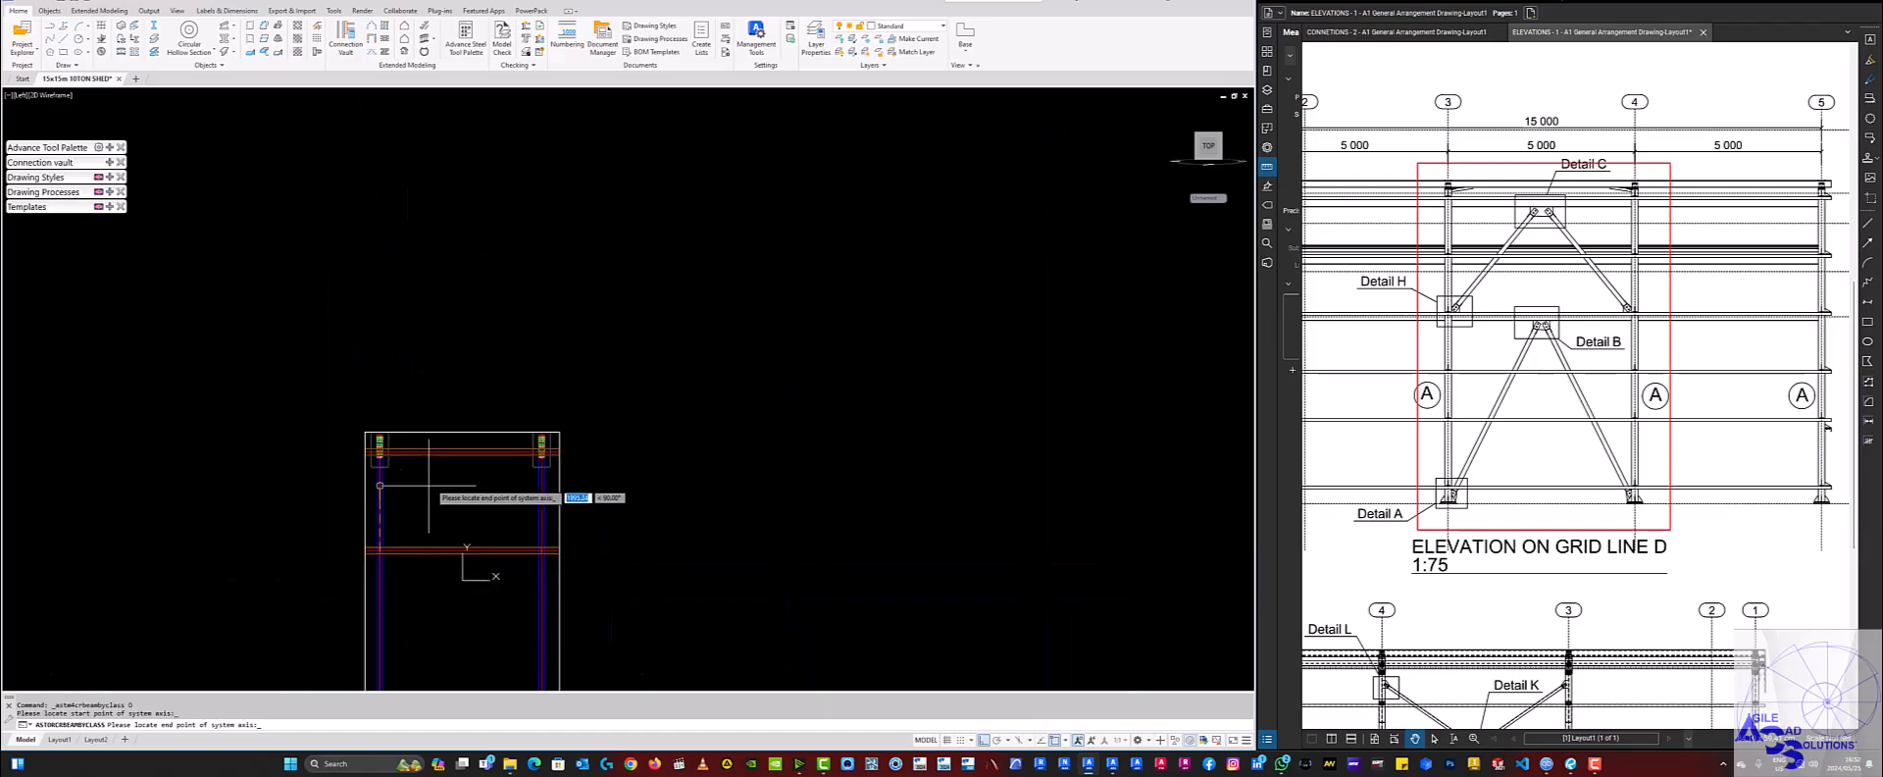
{"action": "left_click", "coordinate": [515, 442]}
Draw the mirrored upper brace from the top beam's midpoint to the right column's intersection with the middle beam.
{"action": "scroll", "coordinate": [480, 439], "scroll_direction": "up", "scroll_amount": 4}
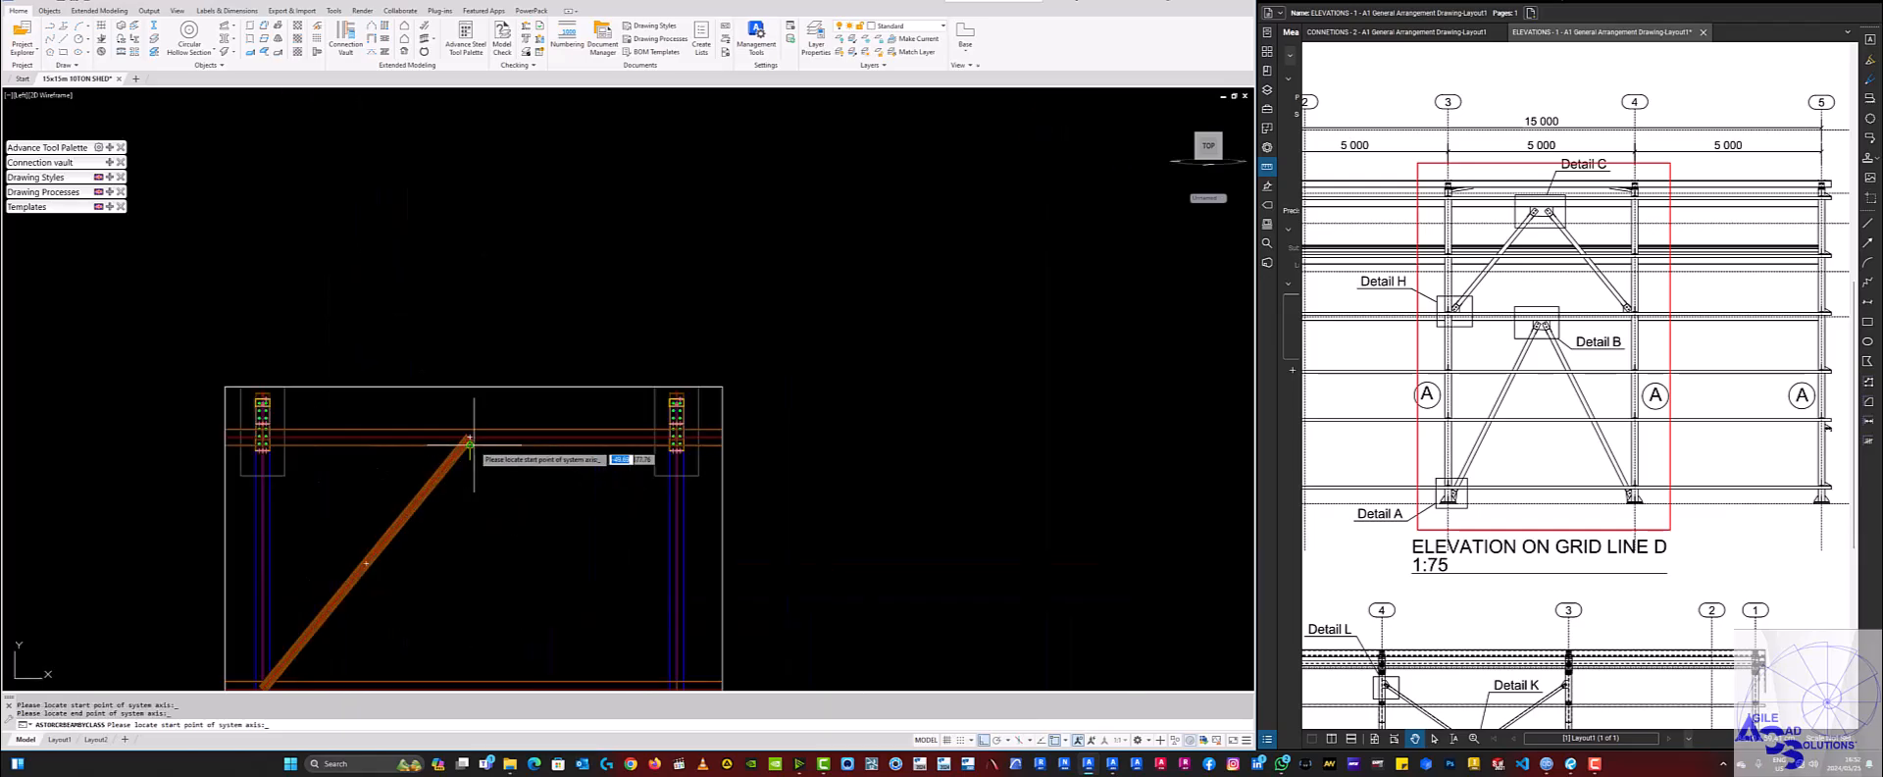
{"action": "left_click", "coordinate": [460, 419]}
{"action": "scroll", "coordinate": [509, 417], "scroll_direction": "down", "scroll_amount": 3}
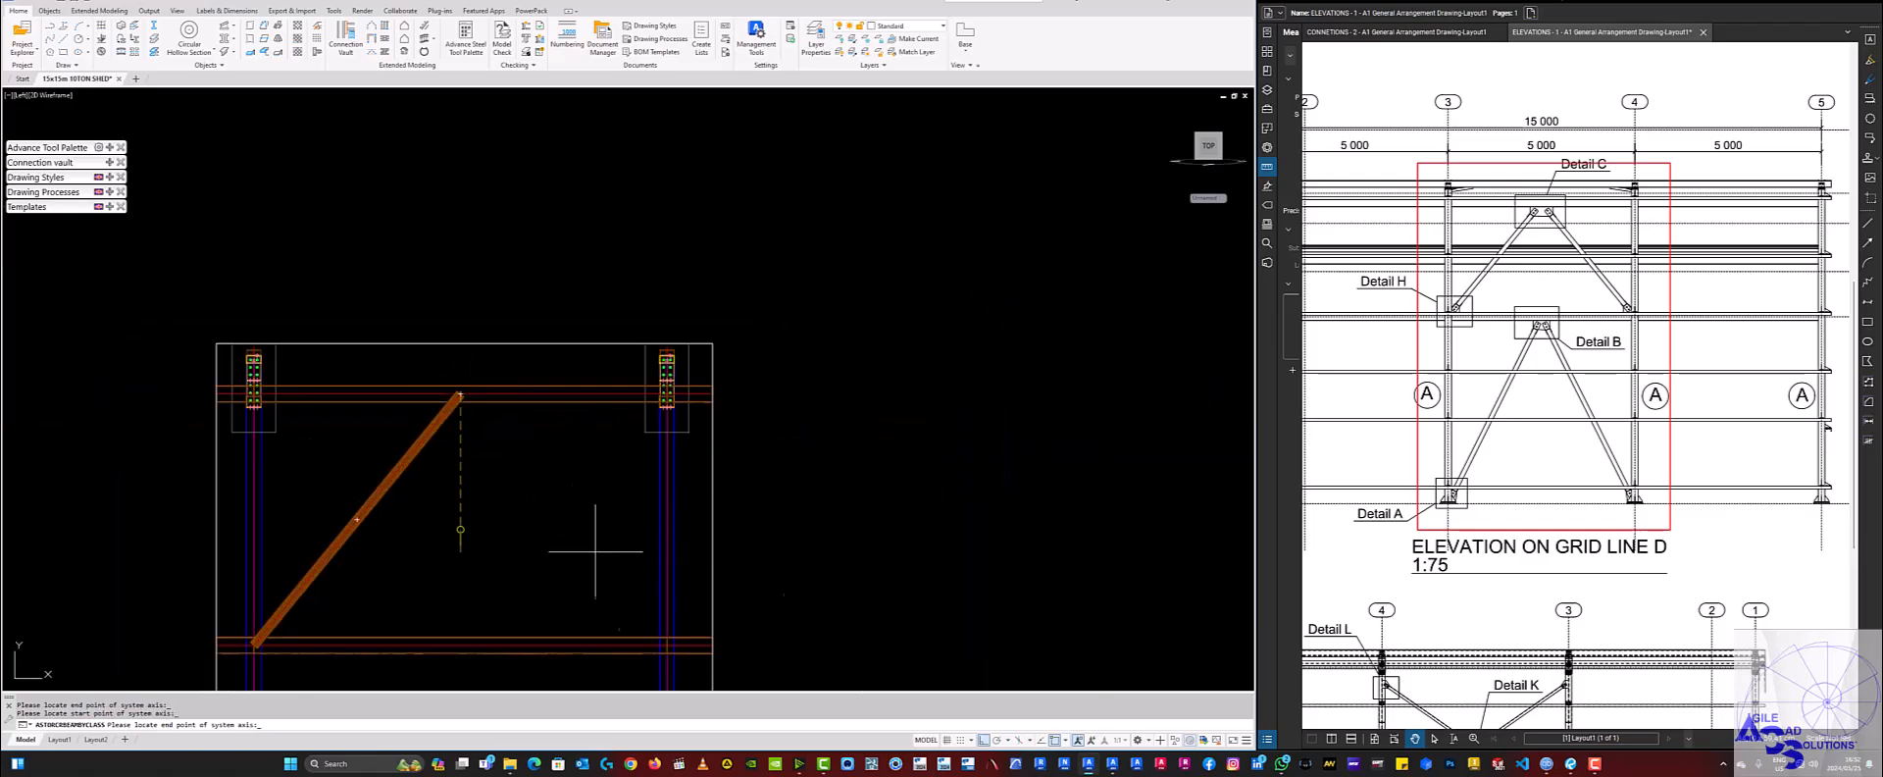
{"action": "left_click", "coordinate": [665, 652]}
Draw the lower left brace from the base of the left column up to the midpoint of the middle beam.
{"action": "scroll", "coordinate": [667, 510], "scroll_direction": "down", "scroll_amount": 3}
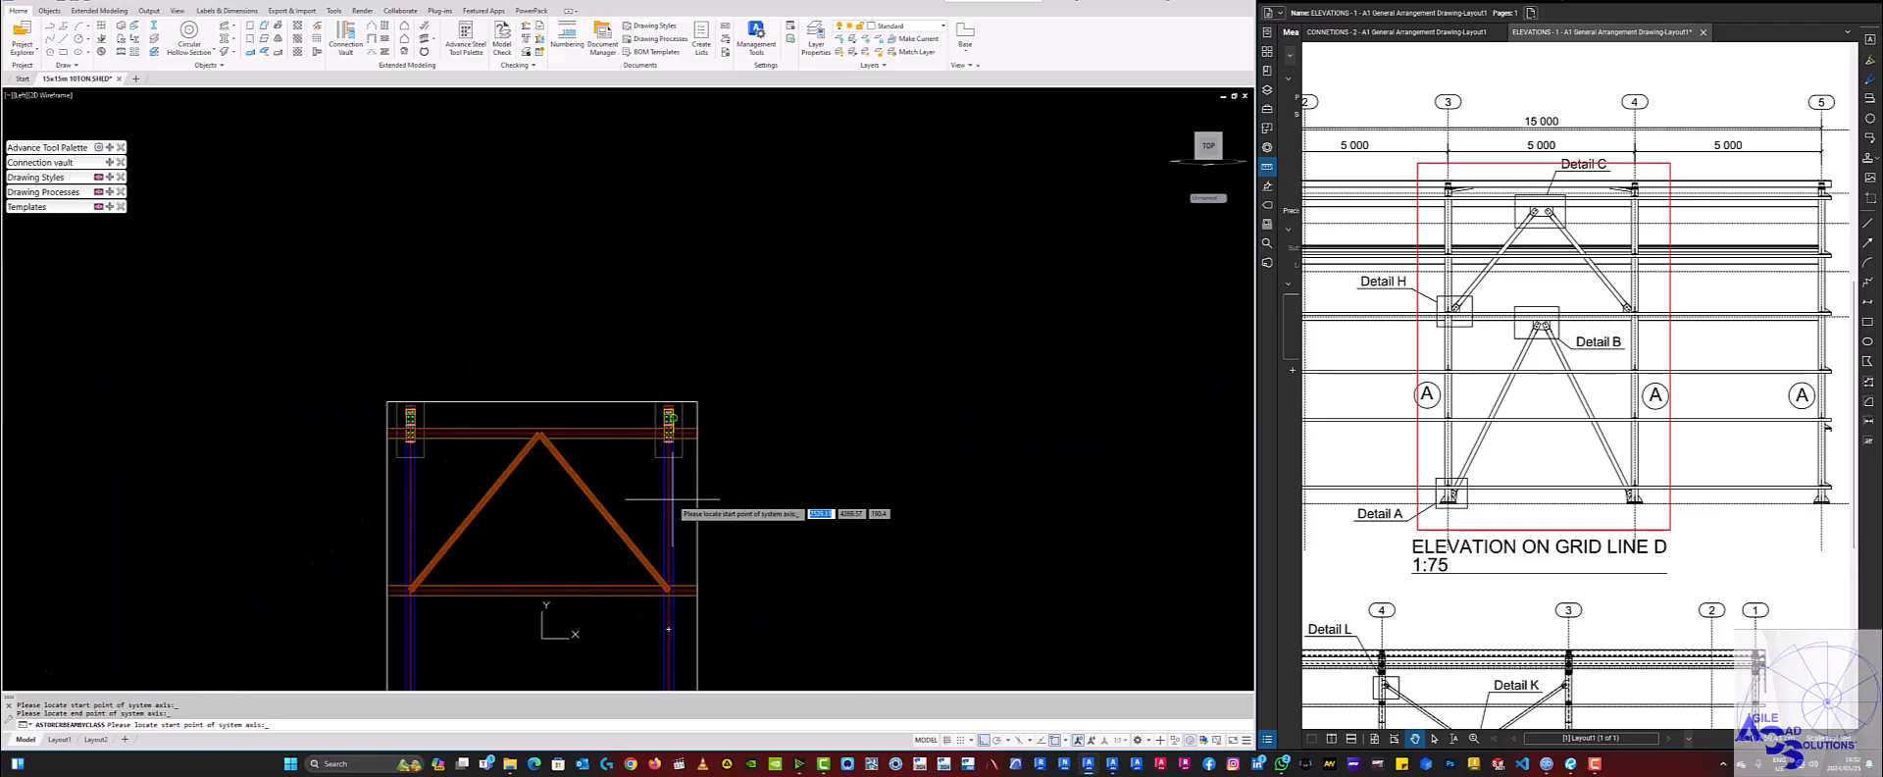
{"action": "scroll", "coordinate": [602, 611], "scroll_direction": "up", "scroll_amount": 10}
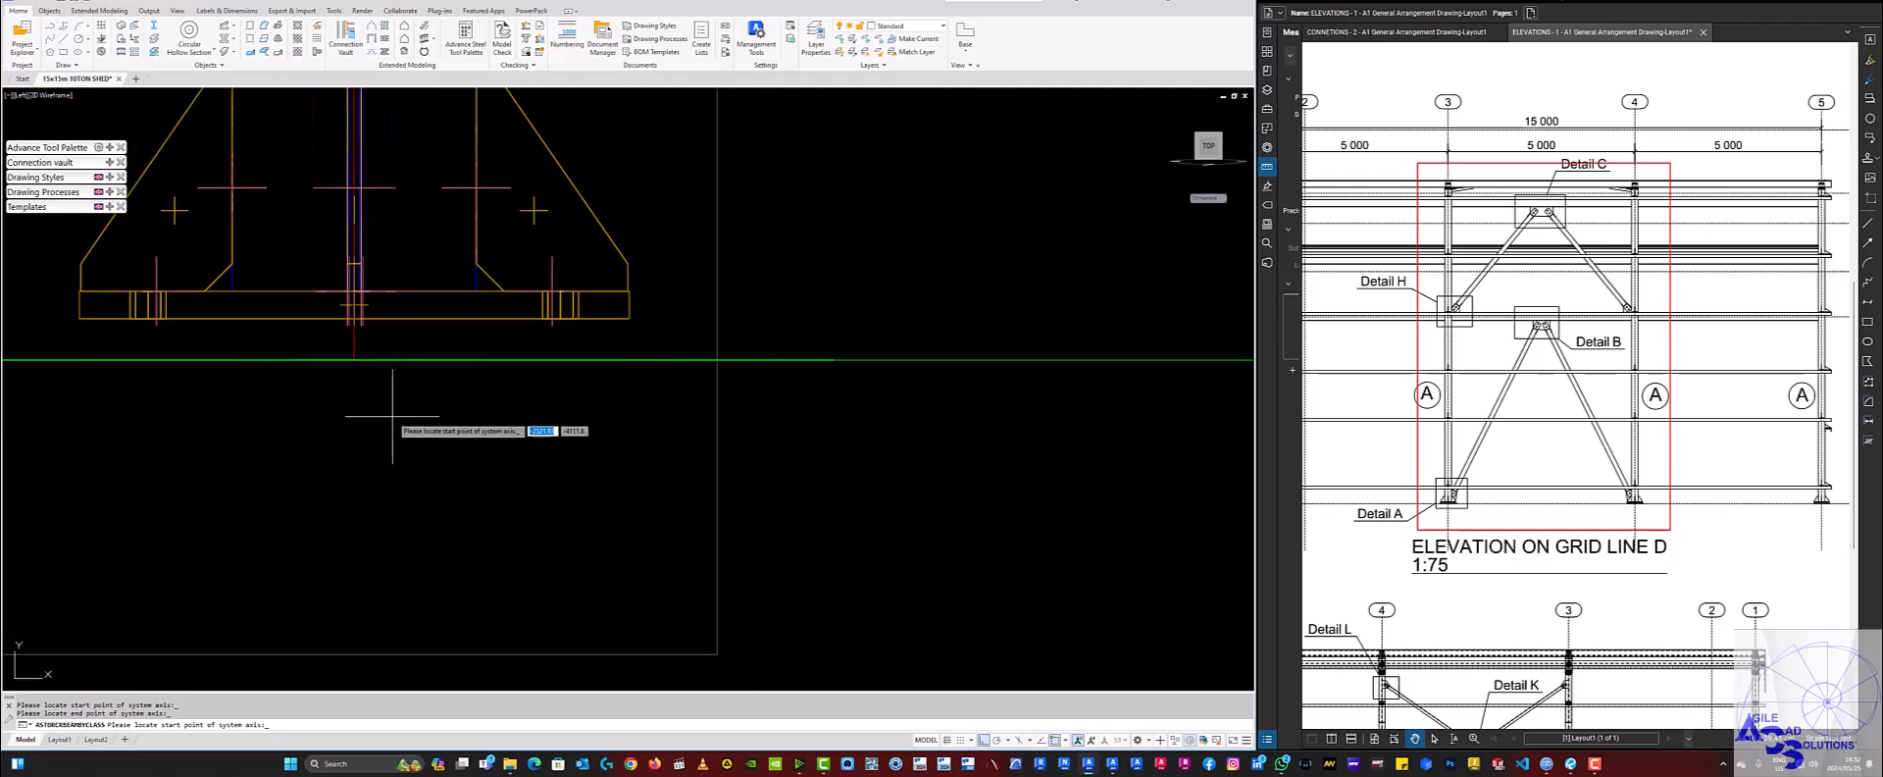
{"action": "left_click", "coordinate": [392, 414]}
{"action": "scroll", "coordinate": [448, 448], "scroll_direction": "down", "scroll_amount": 8}
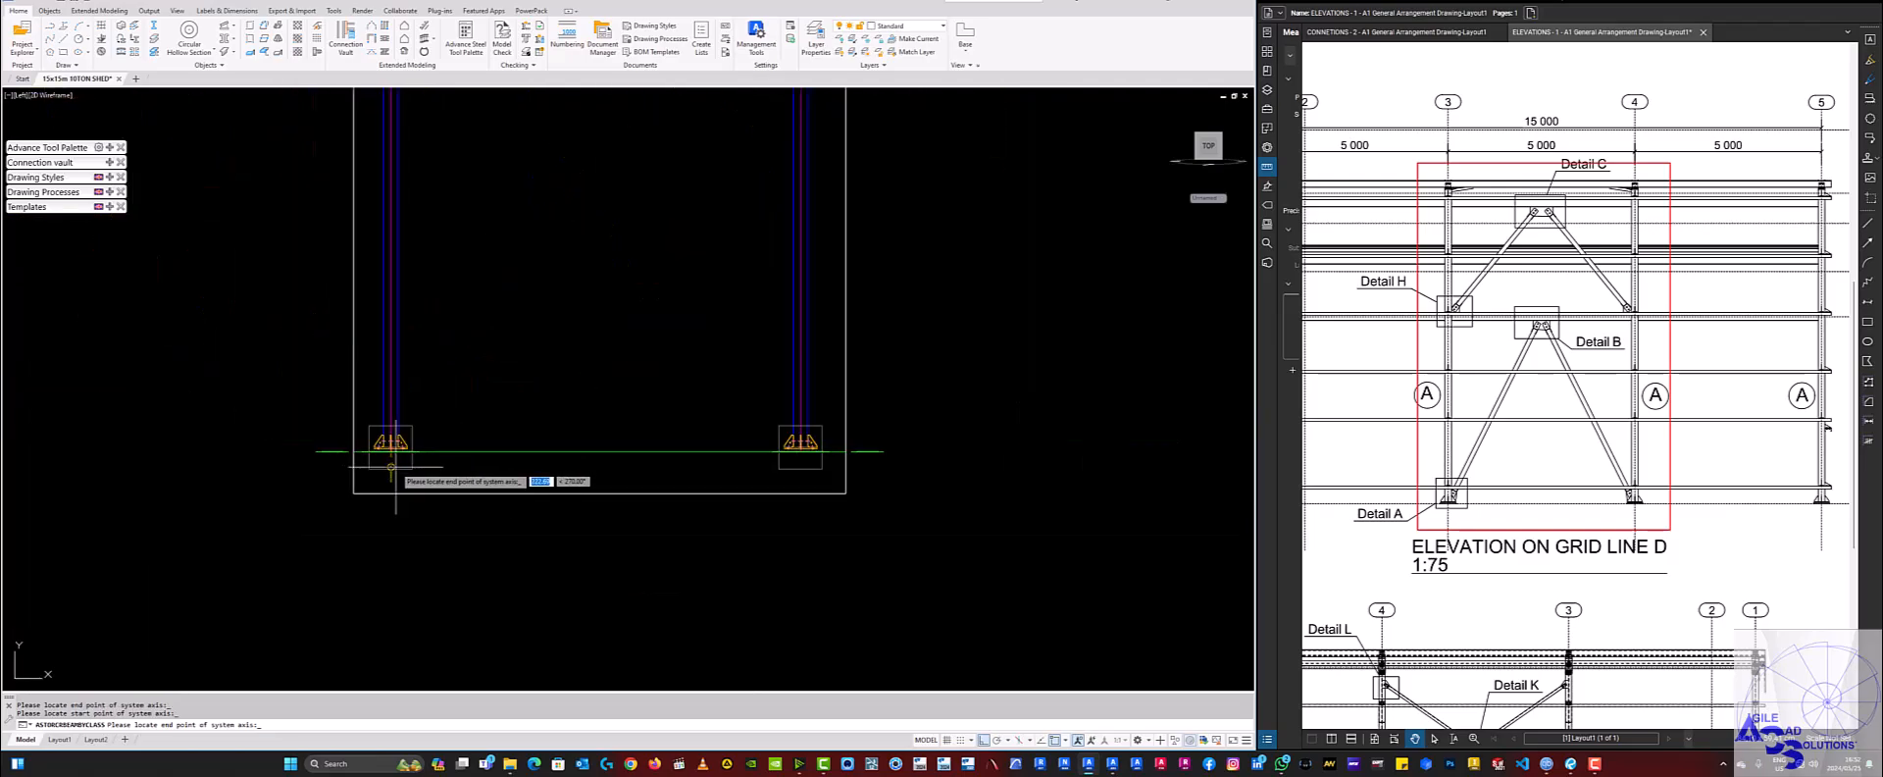
{"action": "scroll", "coordinate": [504, 294], "scroll_direction": "up", "scroll_amount": 8}
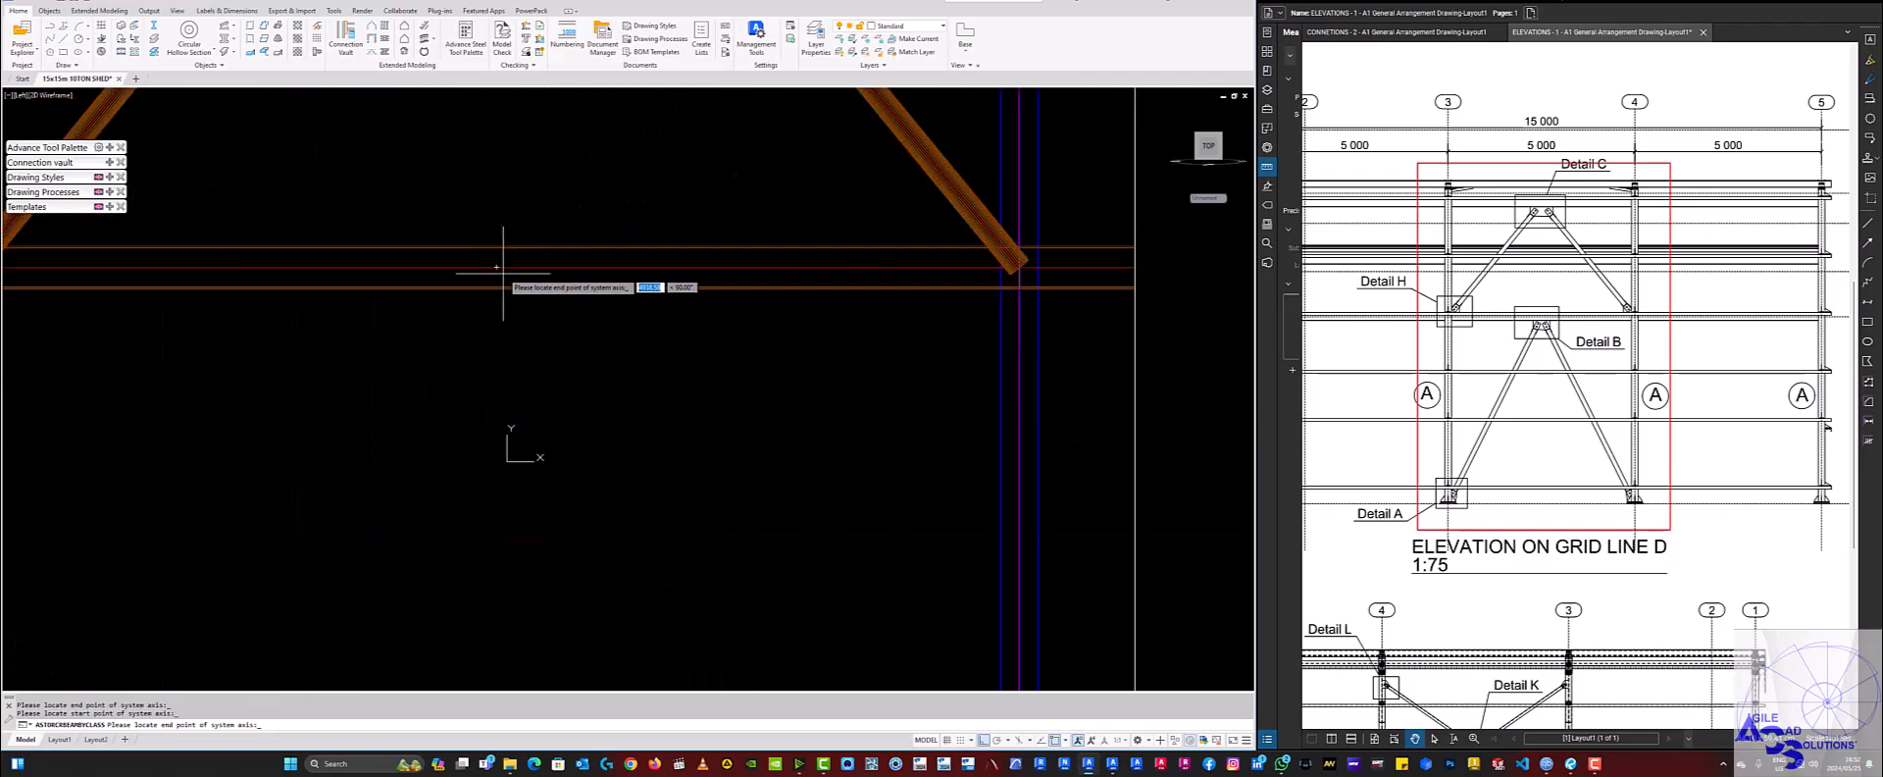
Draw the lower right brace from the middle beam's midpoint to the base of the right column and end the beam command.
{"action": "scroll", "coordinate": [496, 267], "scroll_direction": "down", "scroll_amount": 2}
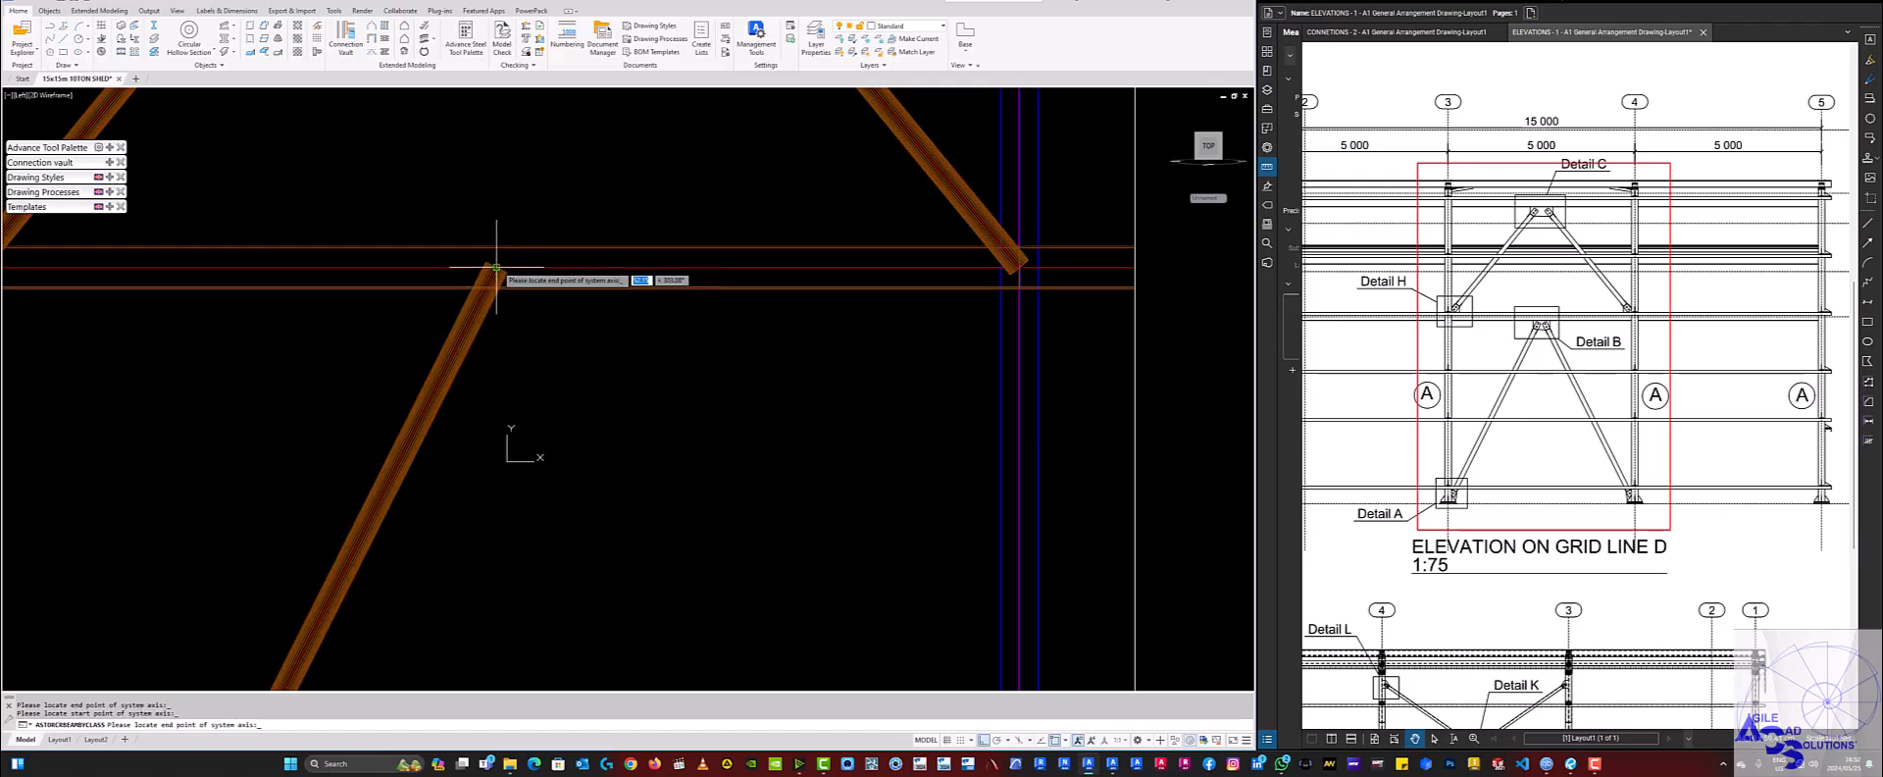
{"action": "scroll", "coordinate": [504, 272], "scroll_direction": "down", "scroll_amount": 6}
{"action": "scroll", "coordinate": [608, 495], "scroll_direction": "up", "scroll_amount": 6}
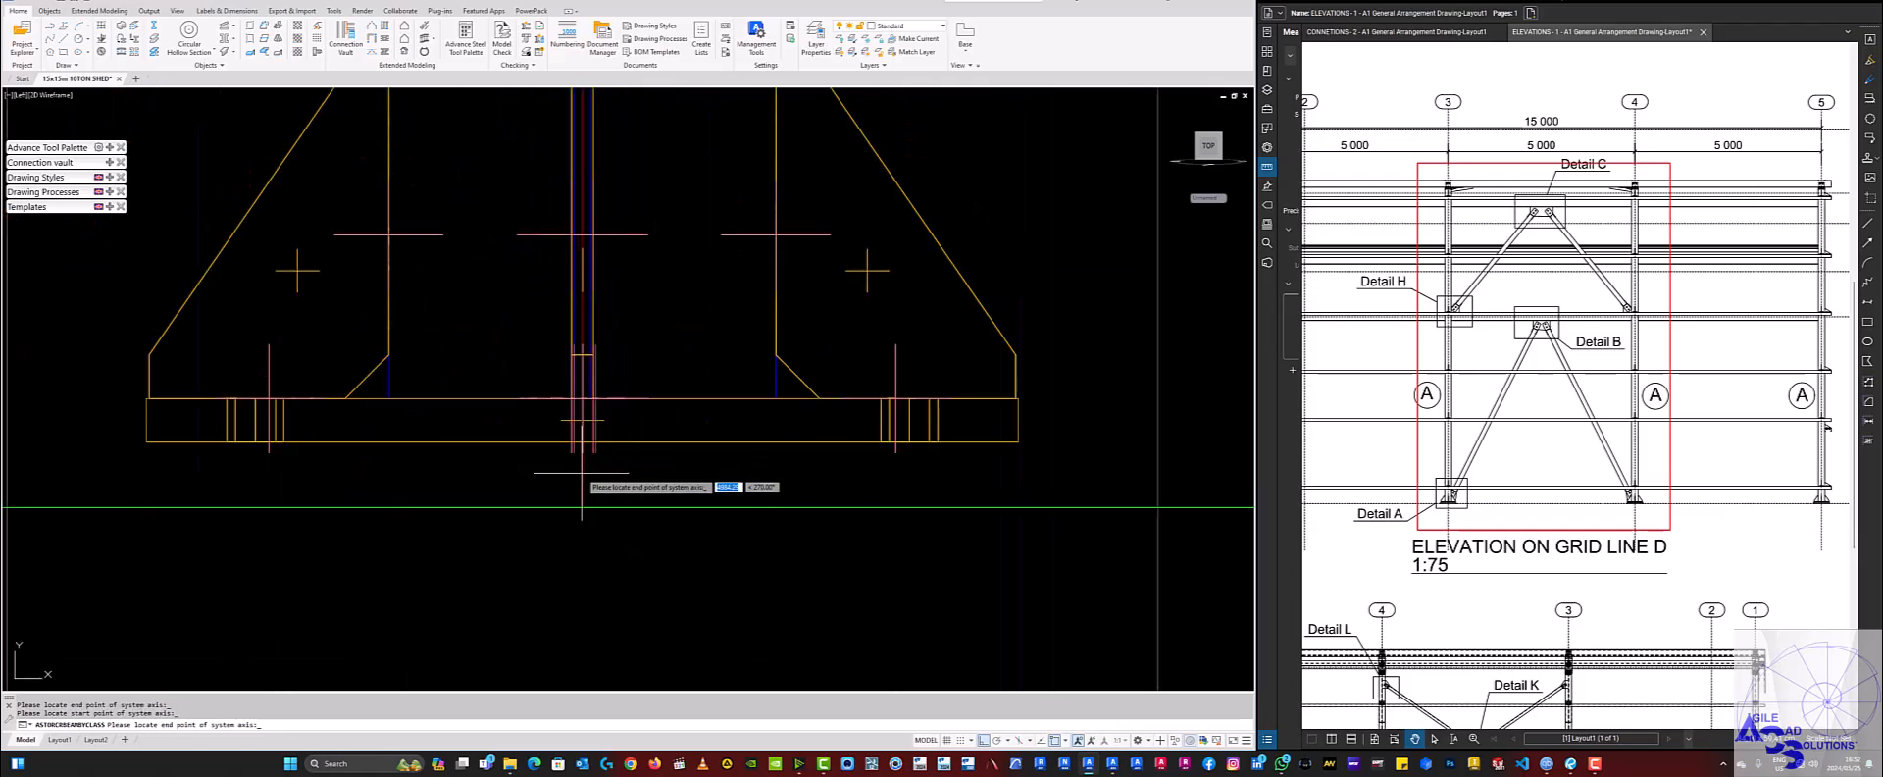
{"action": "left_click", "coordinate": [582, 442]}
{"action": "scroll", "coordinate": [582, 443], "scroll_direction": "down", "scroll_amount": 8}
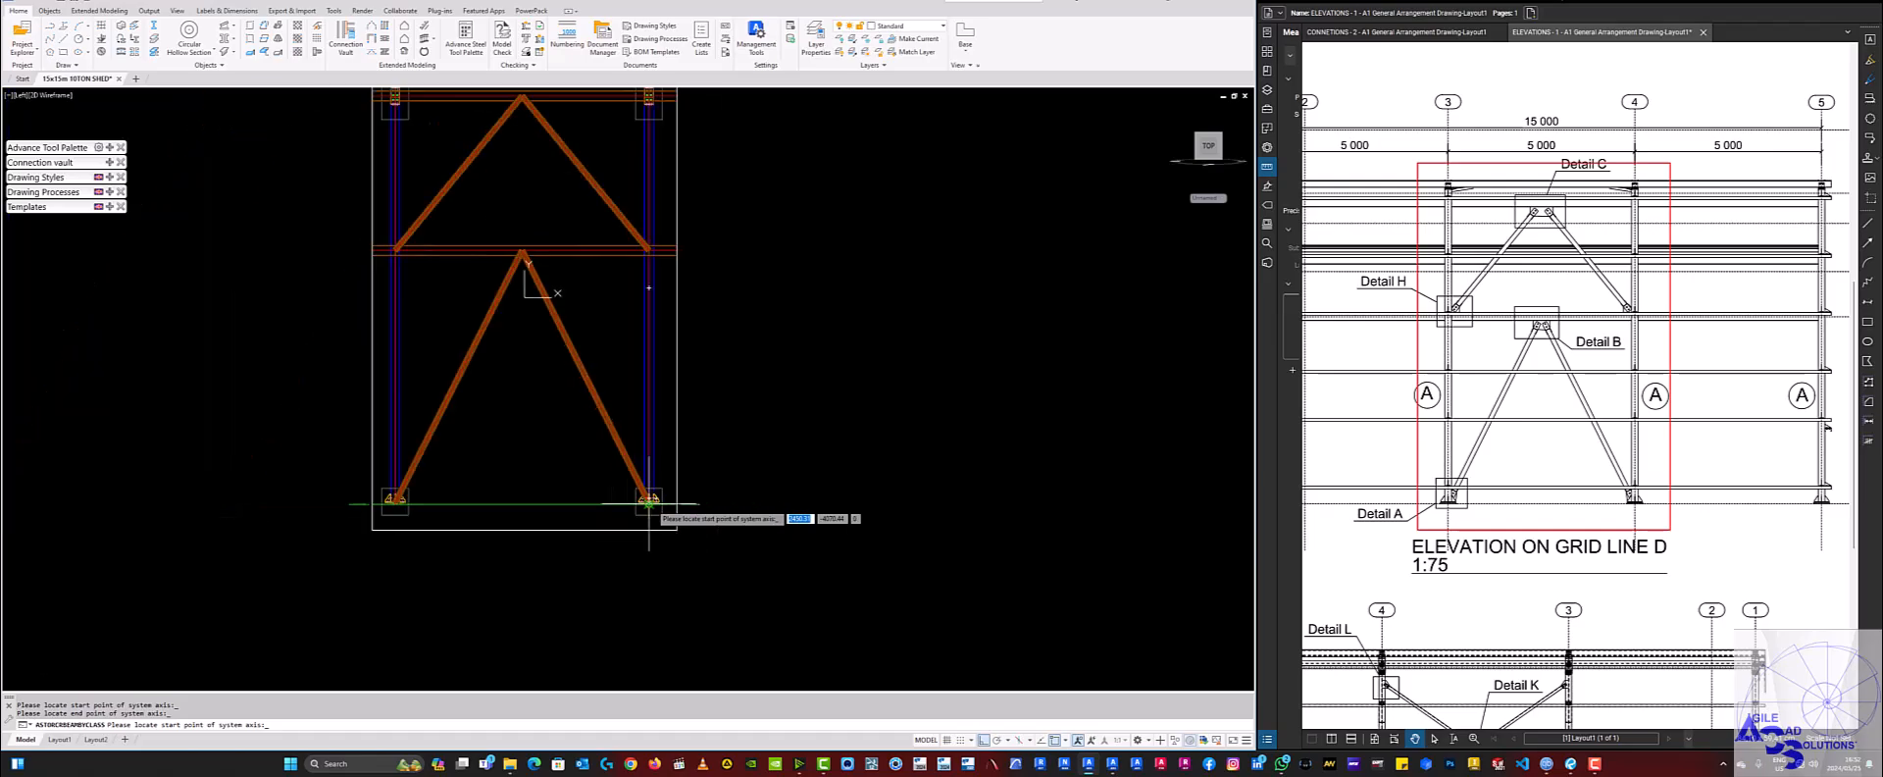
{"action": "scroll", "coordinate": [631, 436], "scroll_direction": "up", "scroll_amount": 5}
{"action": "scroll", "coordinate": [631, 453], "scroll_direction": "down", "scroll_amount": 3}
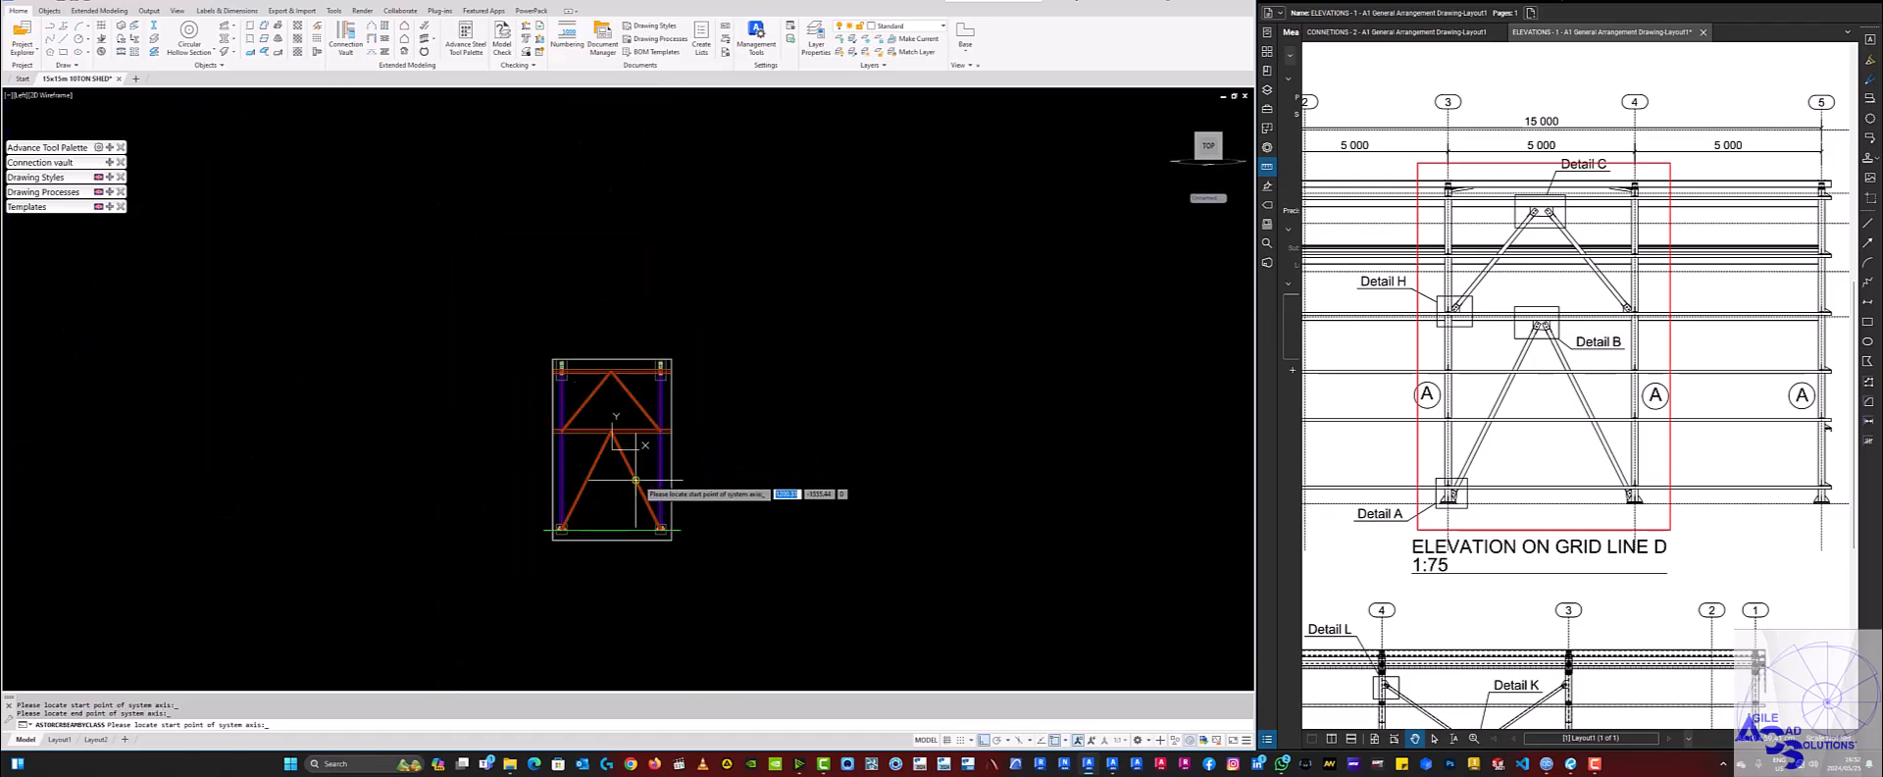
{"action": "key", "text": "Escape"}
Open the lower right brace's properties and choose SA CHS cold from all circular hollow section classes.
{"action": "double_click", "coordinate": [635, 481]}
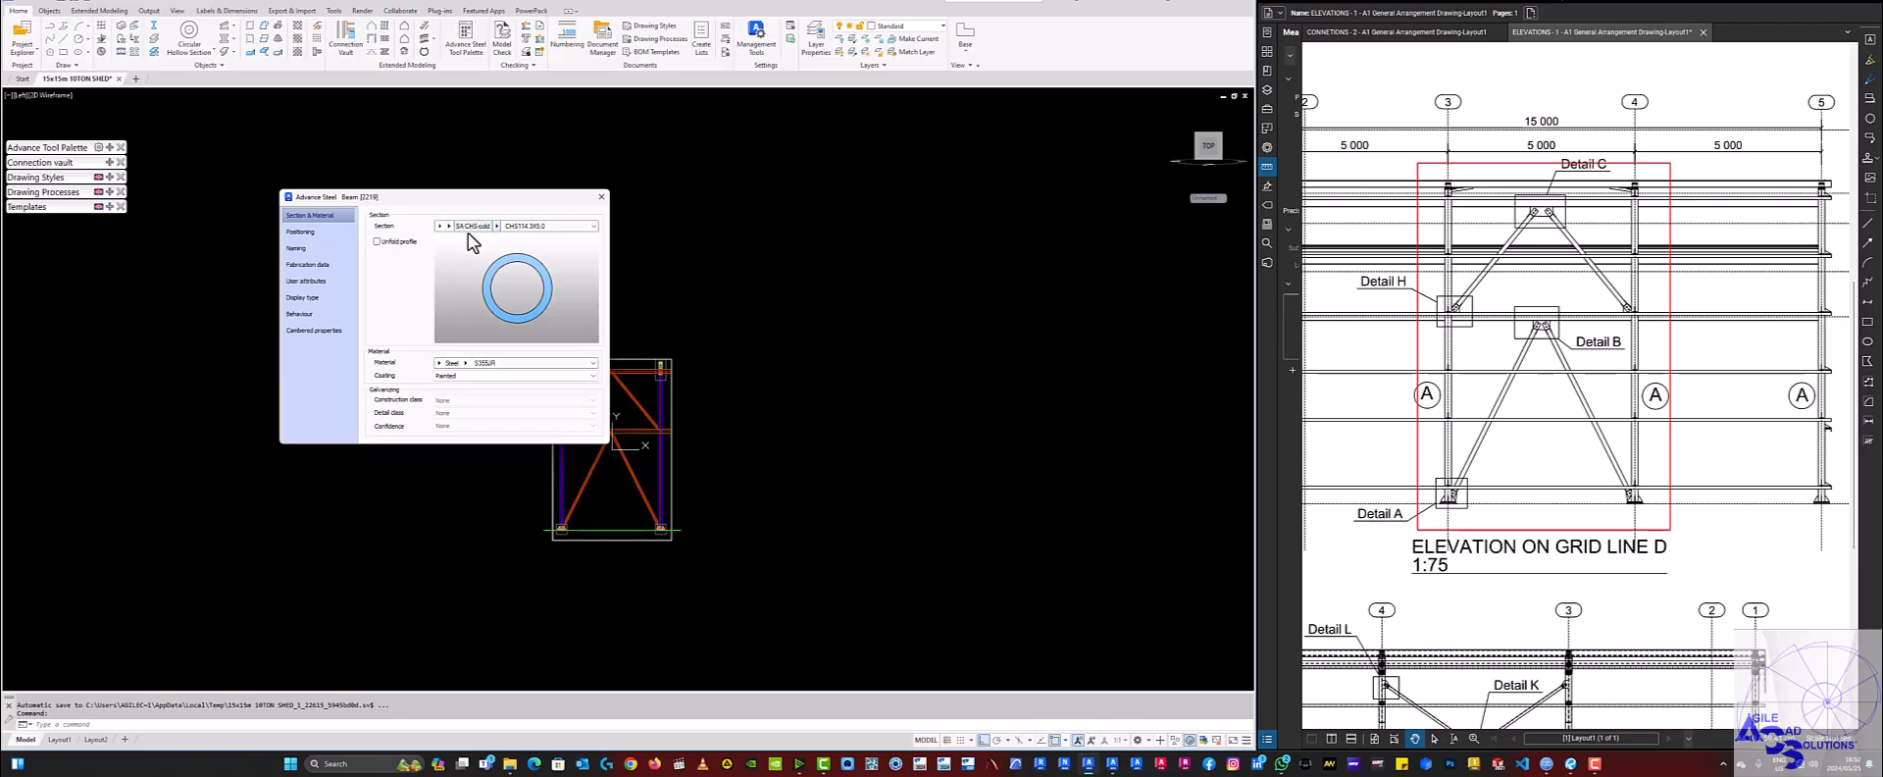
{"action": "left_click", "coordinate": [439, 227]}
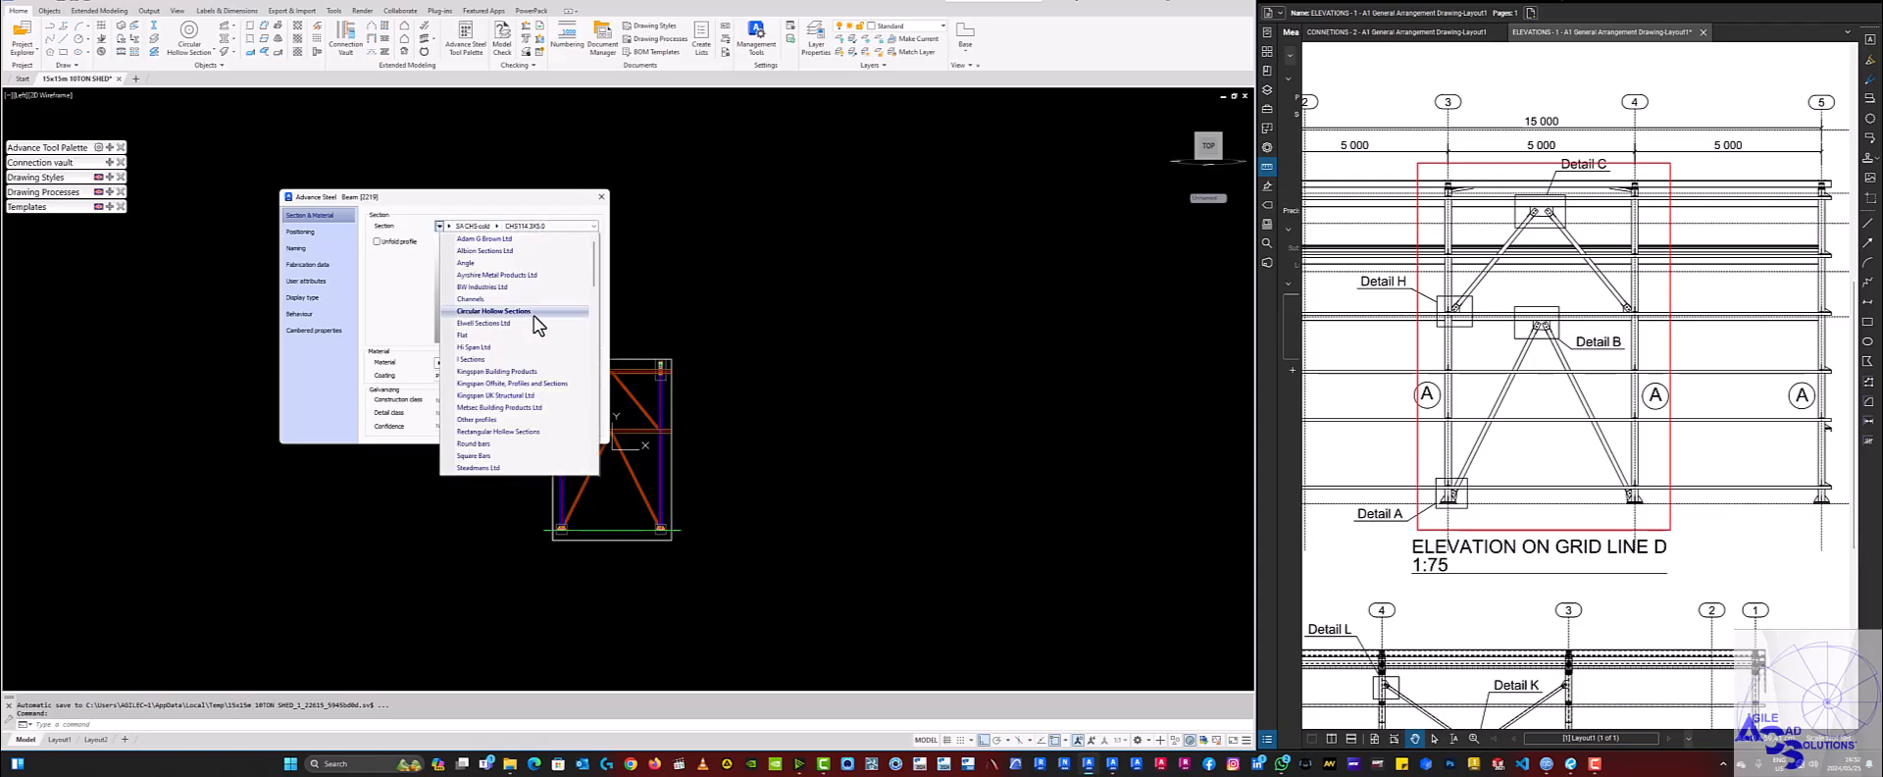
{"action": "left_click", "coordinate": [449, 227]}
{"action": "left_click", "coordinate": [449, 227]}
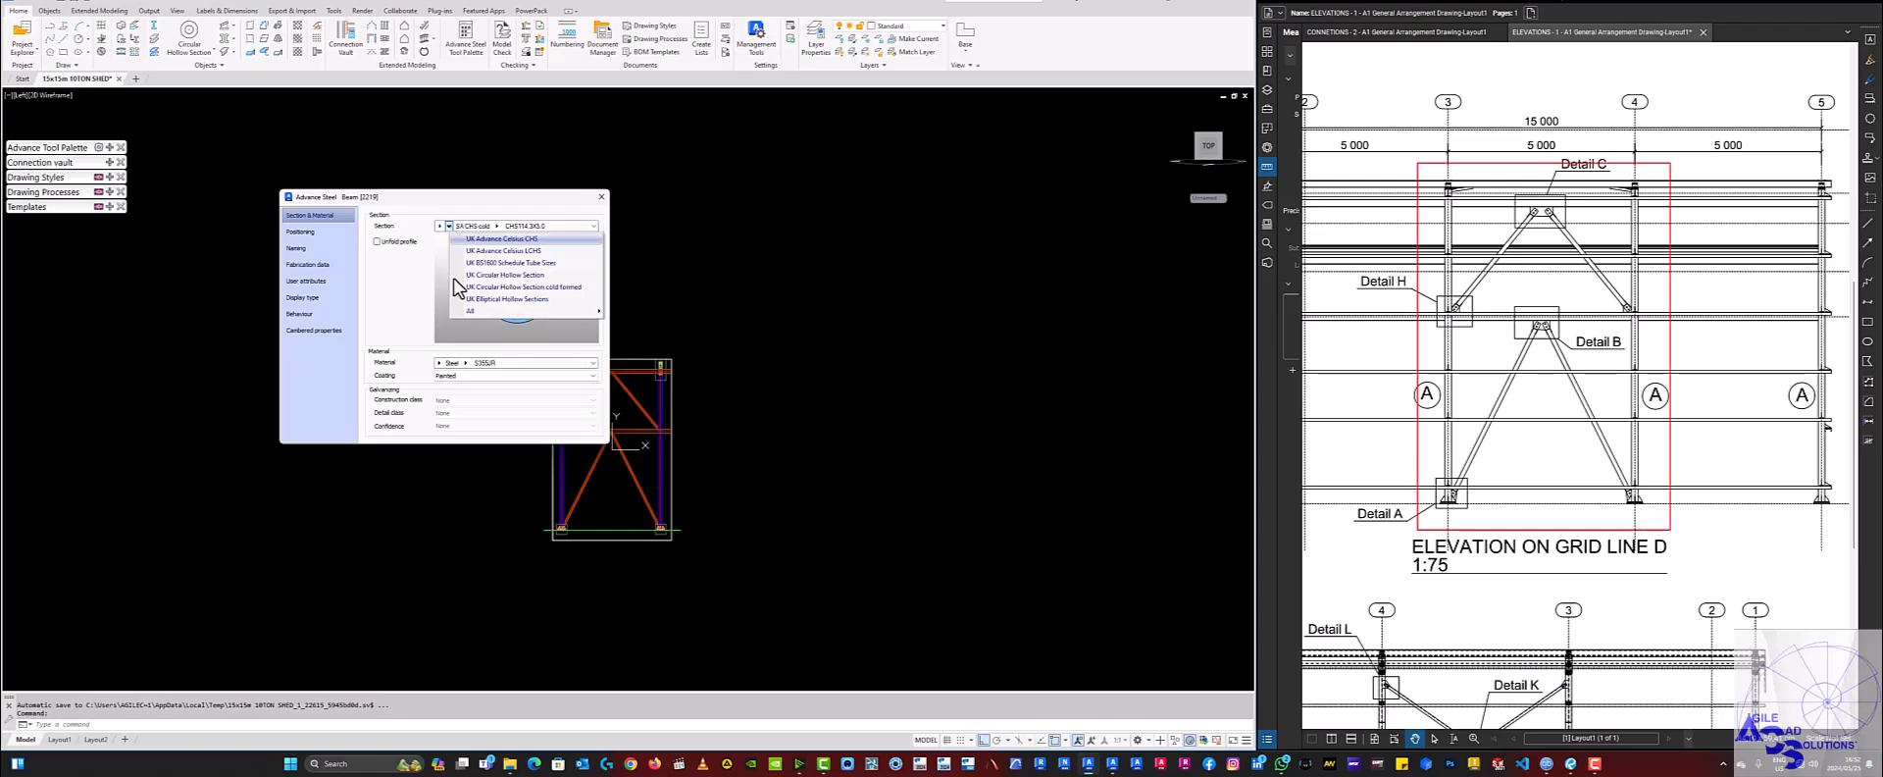
{"action": "mouse_move", "coordinate": [480, 309]}
{"action": "scroll", "coordinate": [679, 480], "scroll_direction": "down", "scroll_amount": 3}
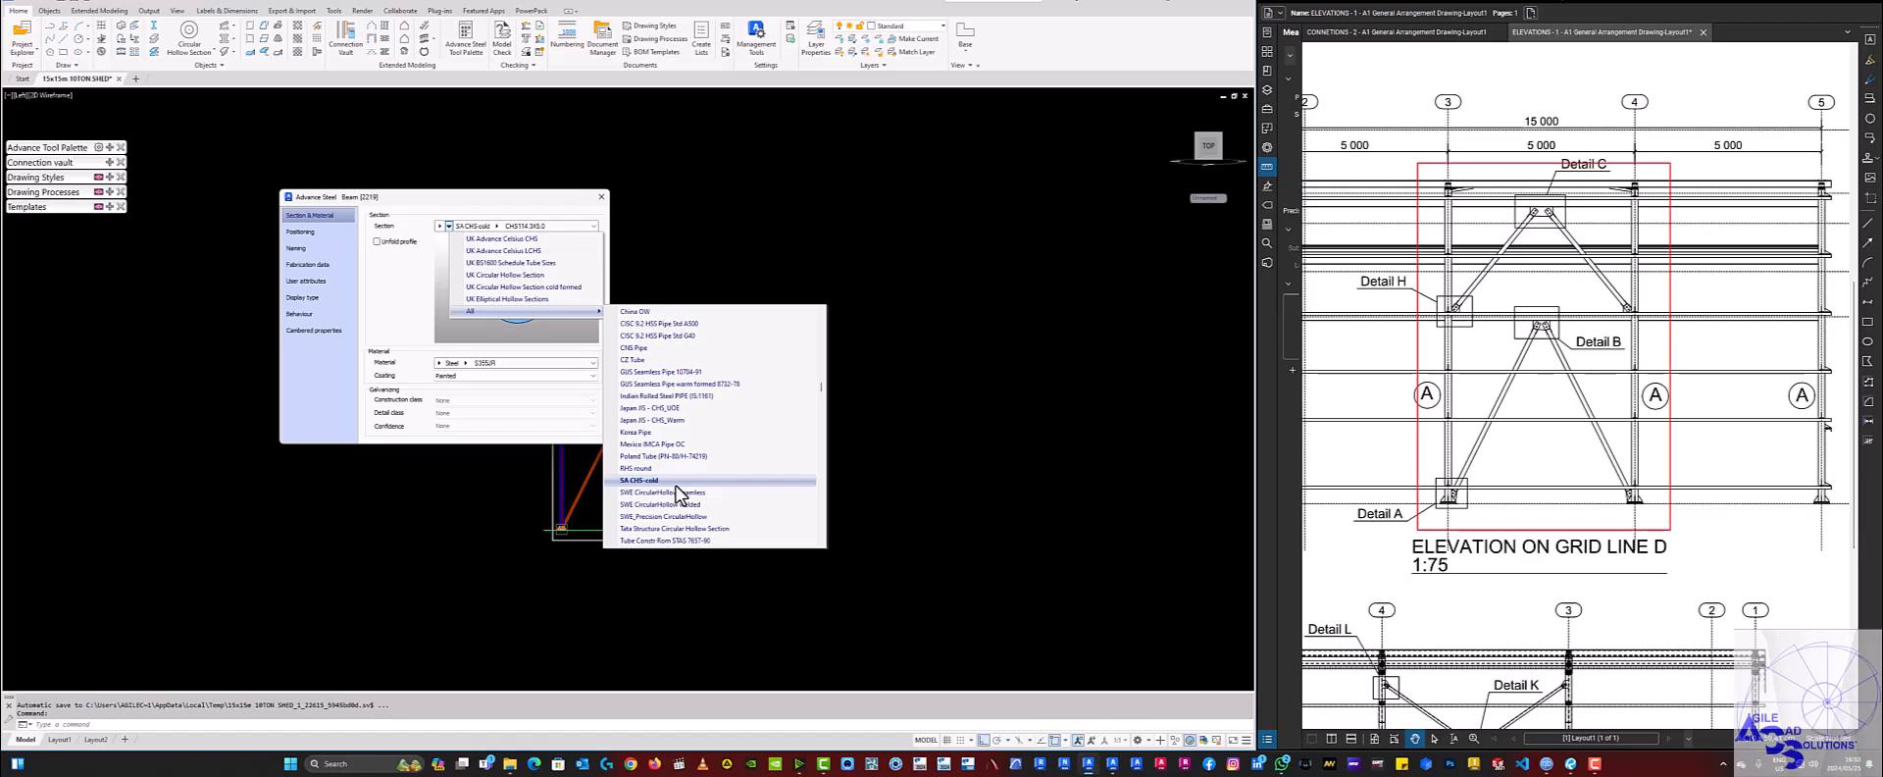
{"action": "left_click", "coordinate": [676, 482]}
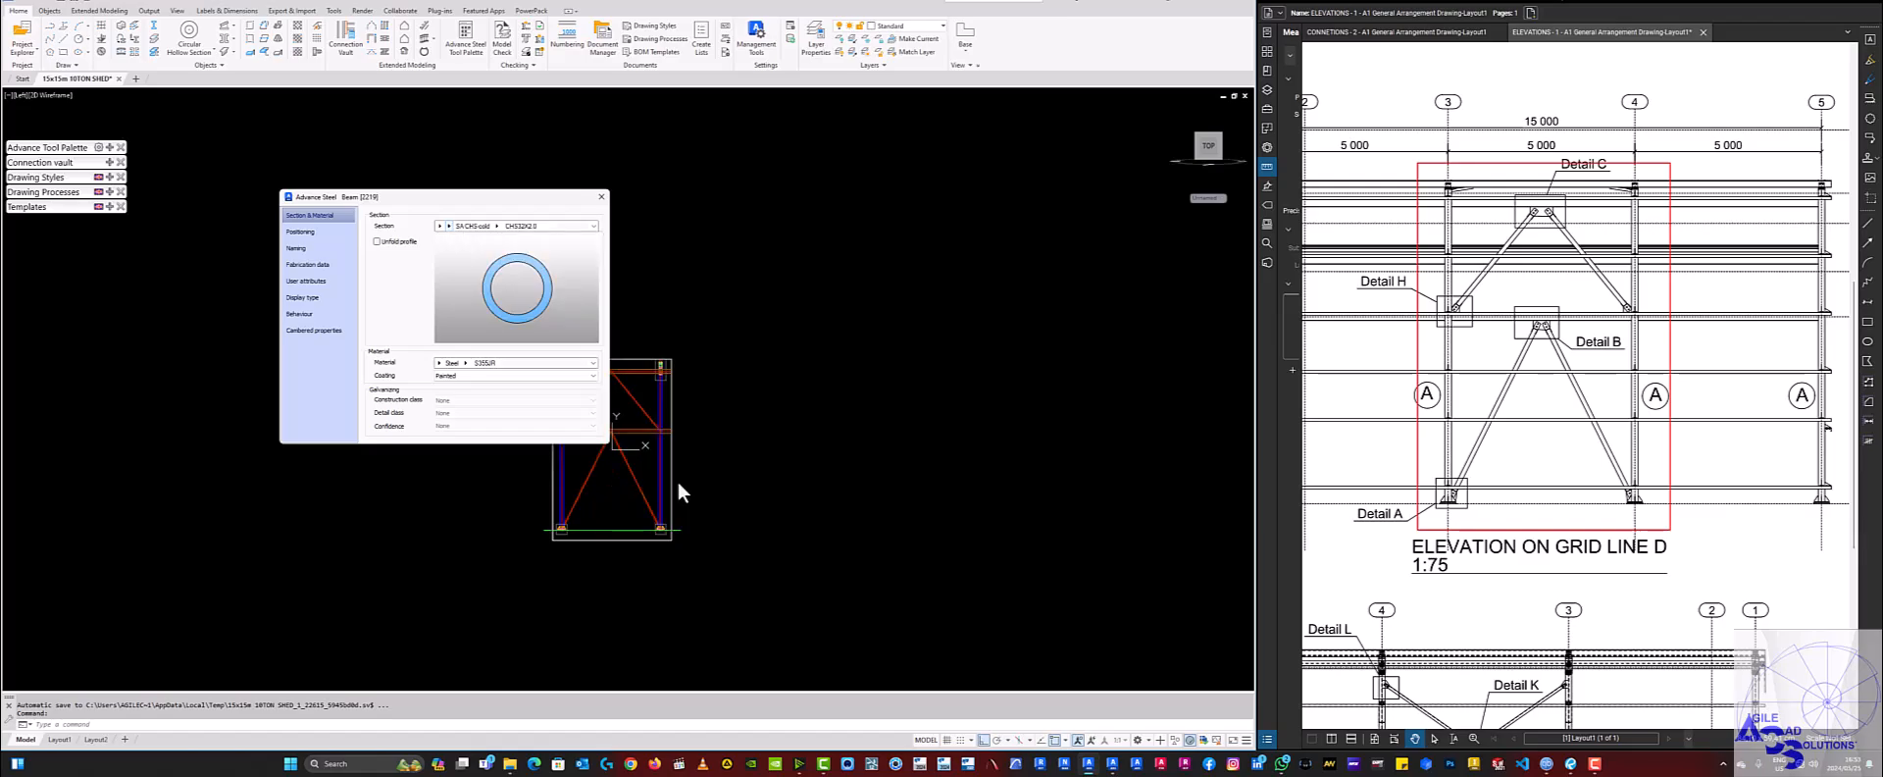
Set the lower right brace's section size to CHS114.3X5.0.
{"action": "left_click", "coordinate": [497, 226]}
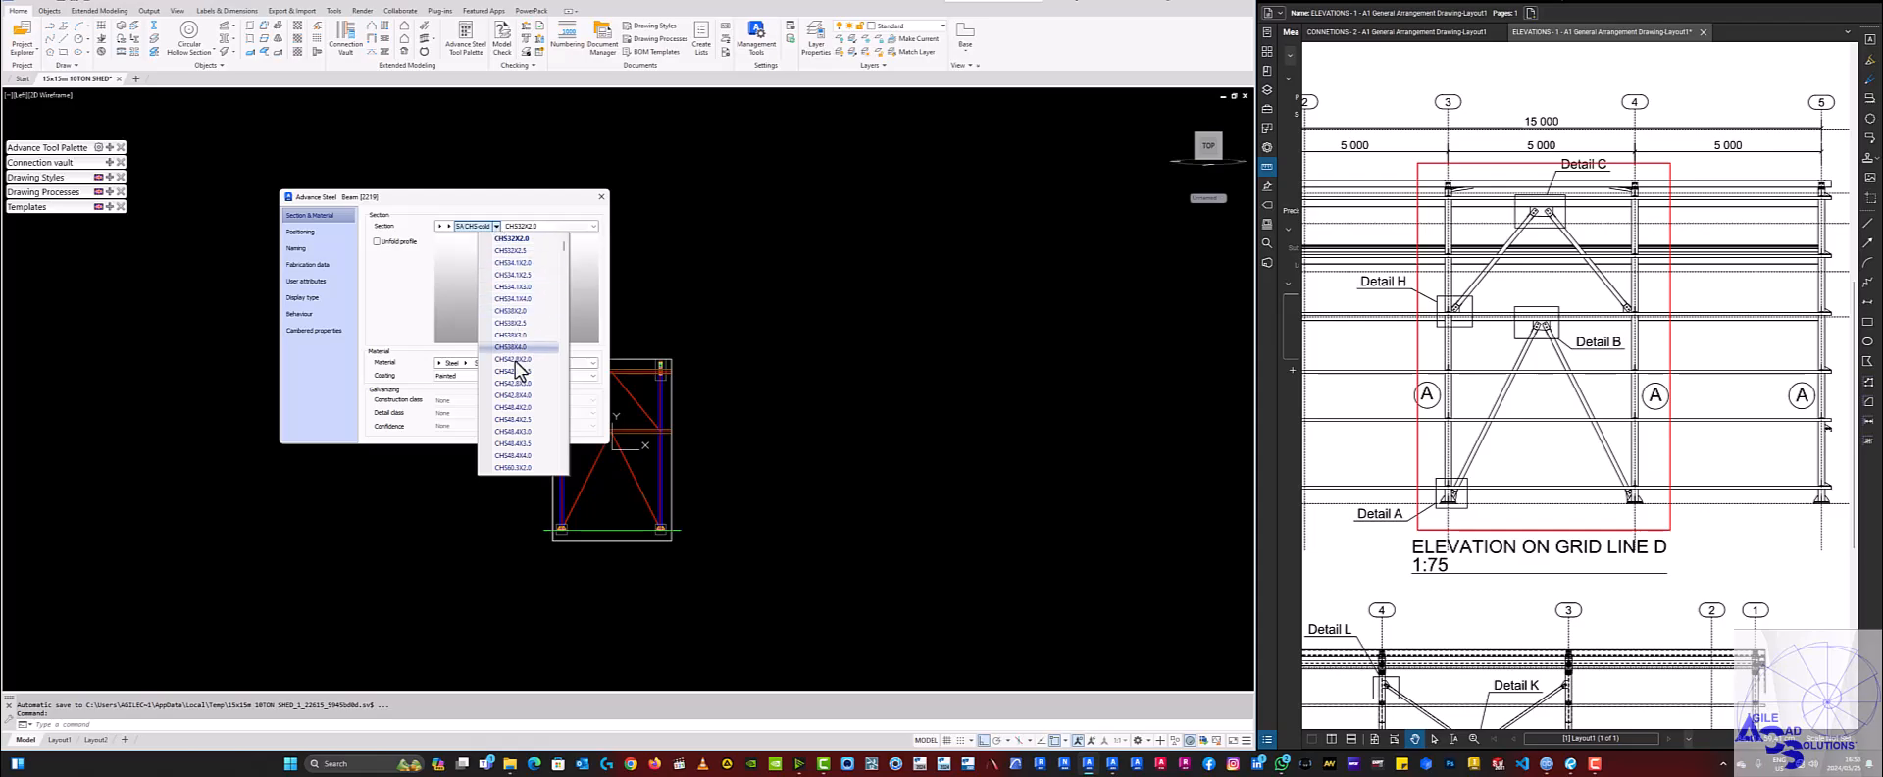
{"action": "scroll", "coordinate": [521, 388], "scroll_direction": "down", "scroll_amount": 5}
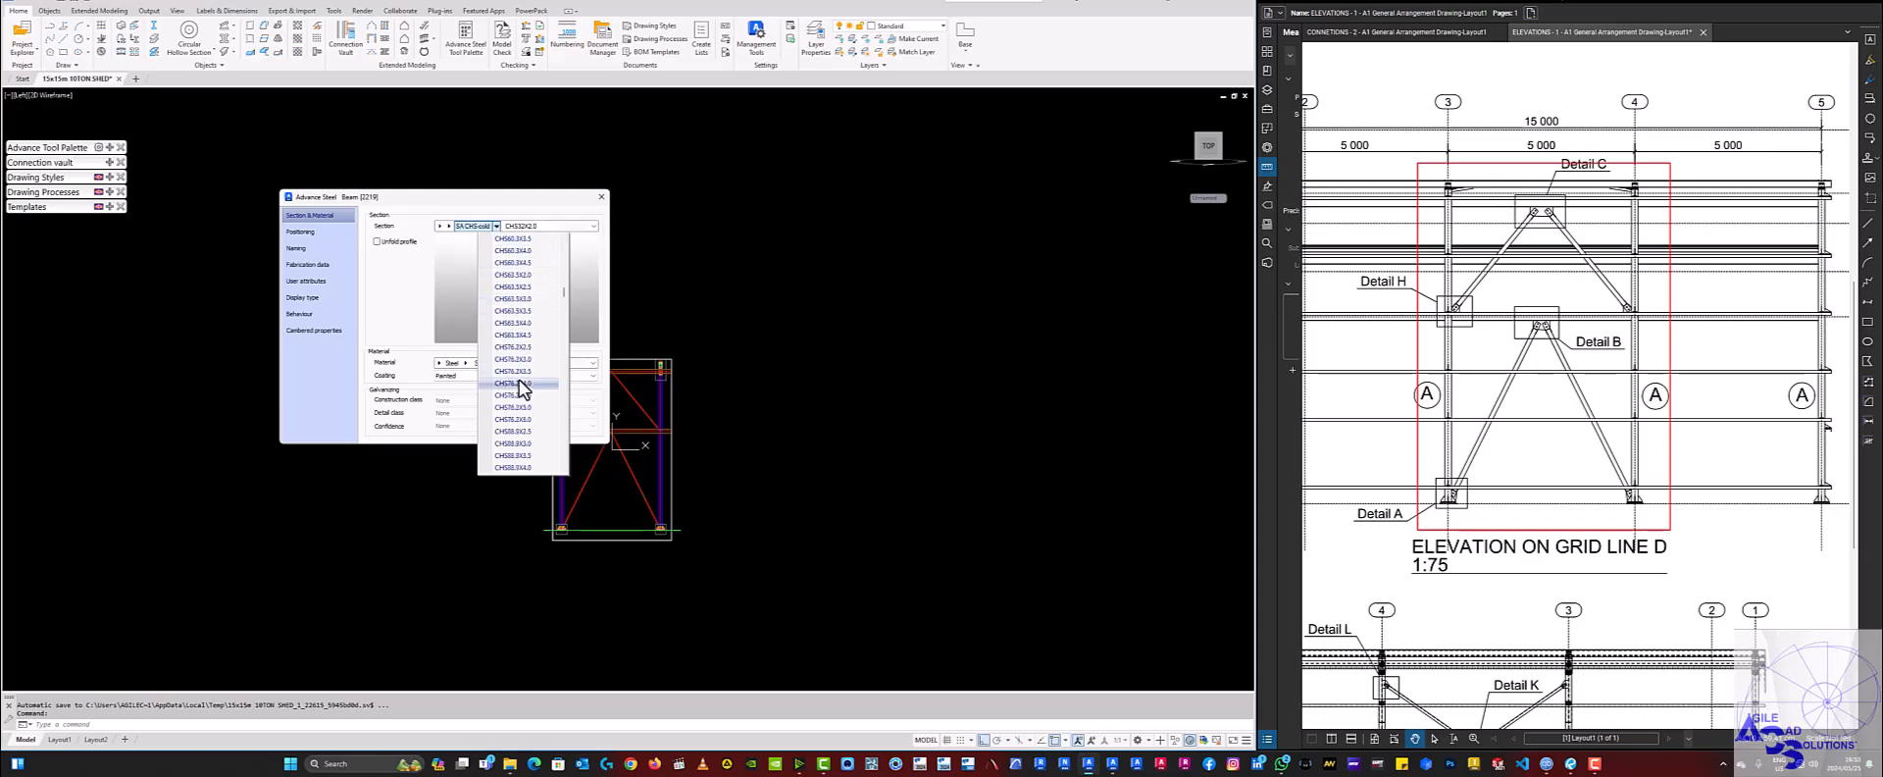
{"action": "scroll", "coordinate": [522, 388], "scroll_direction": "down", "scroll_amount": 3}
{"action": "scroll", "coordinate": [521, 388], "scroll_direction": "down", "scroll_amount": 2}
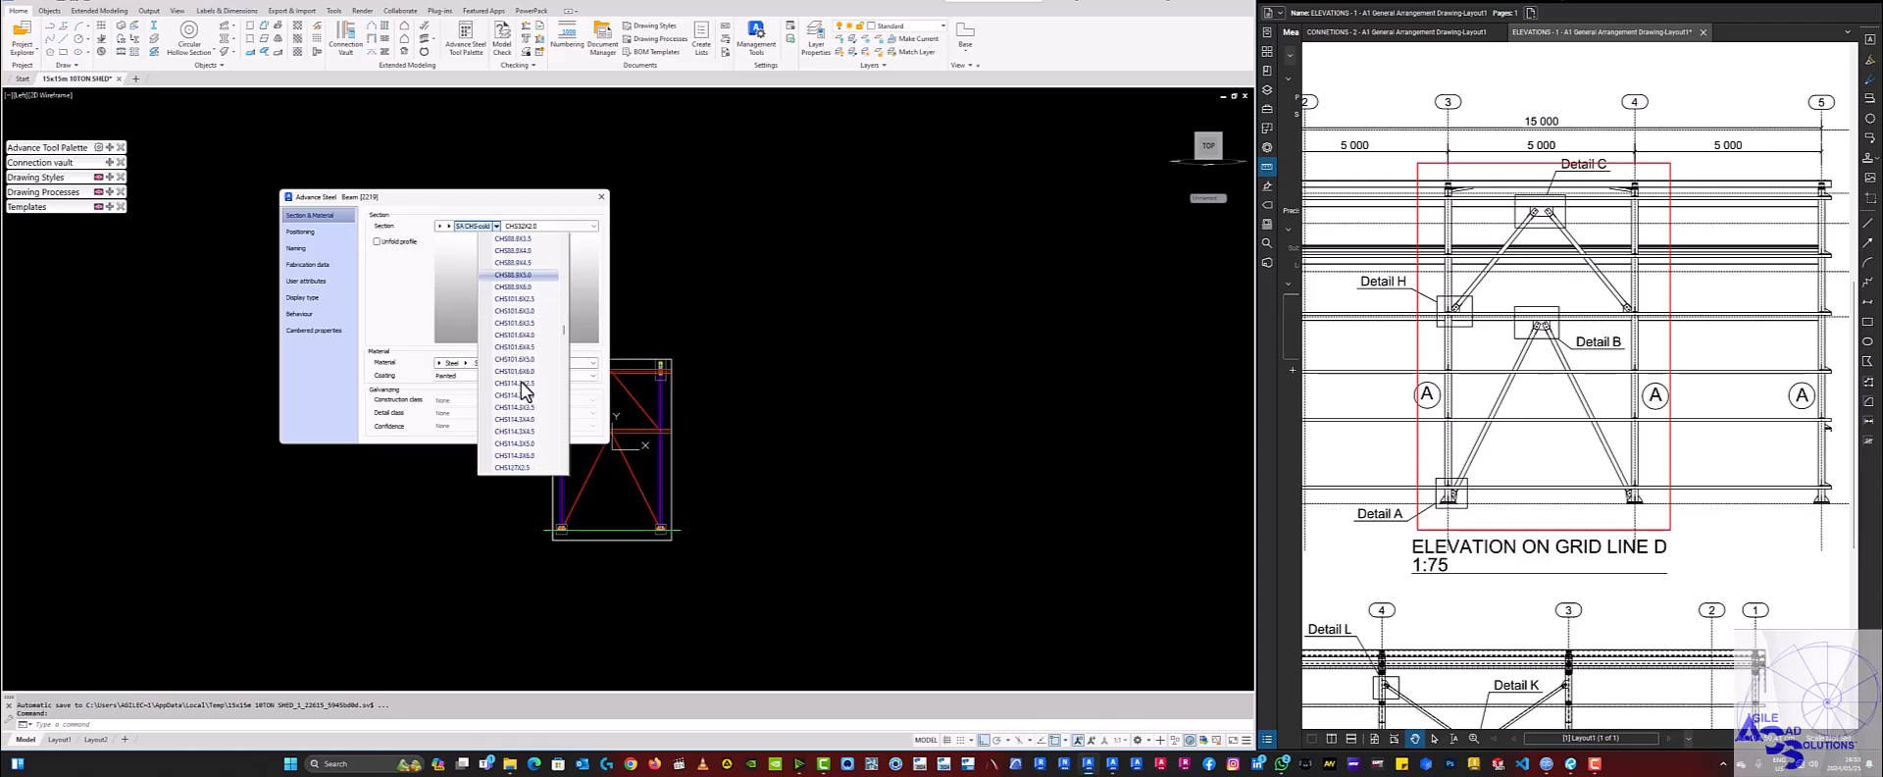
{"action": "left_click", "coordinate": [532, 445]}
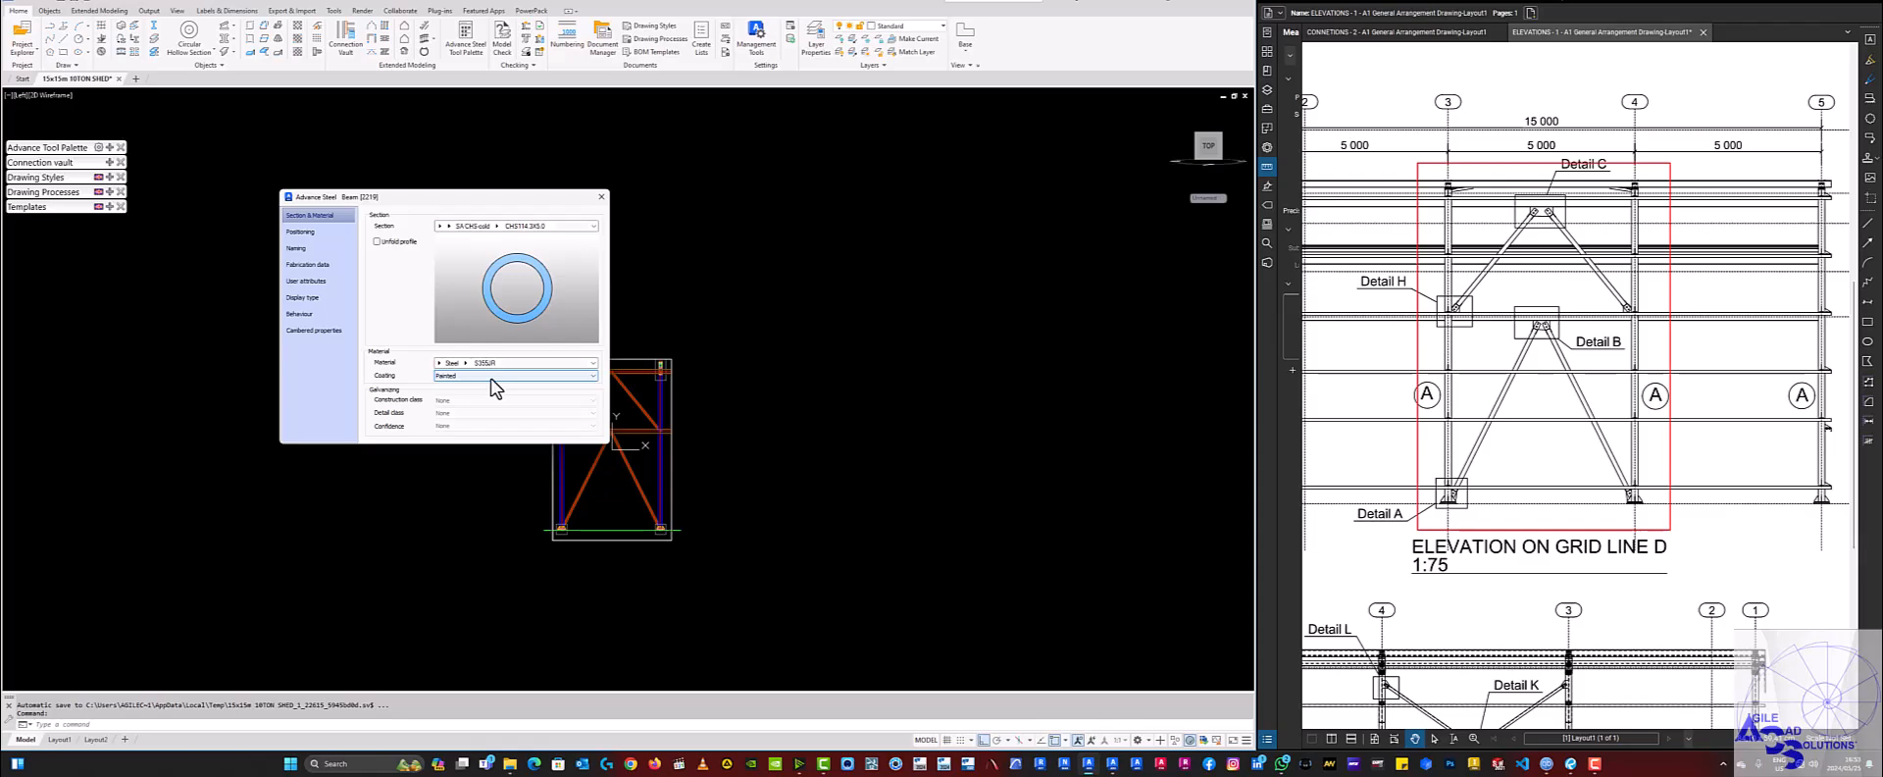
Set the lower right brace's model role to Beam in its naming properties.
{"action": "left_click", "coordinate": [312, 232]}
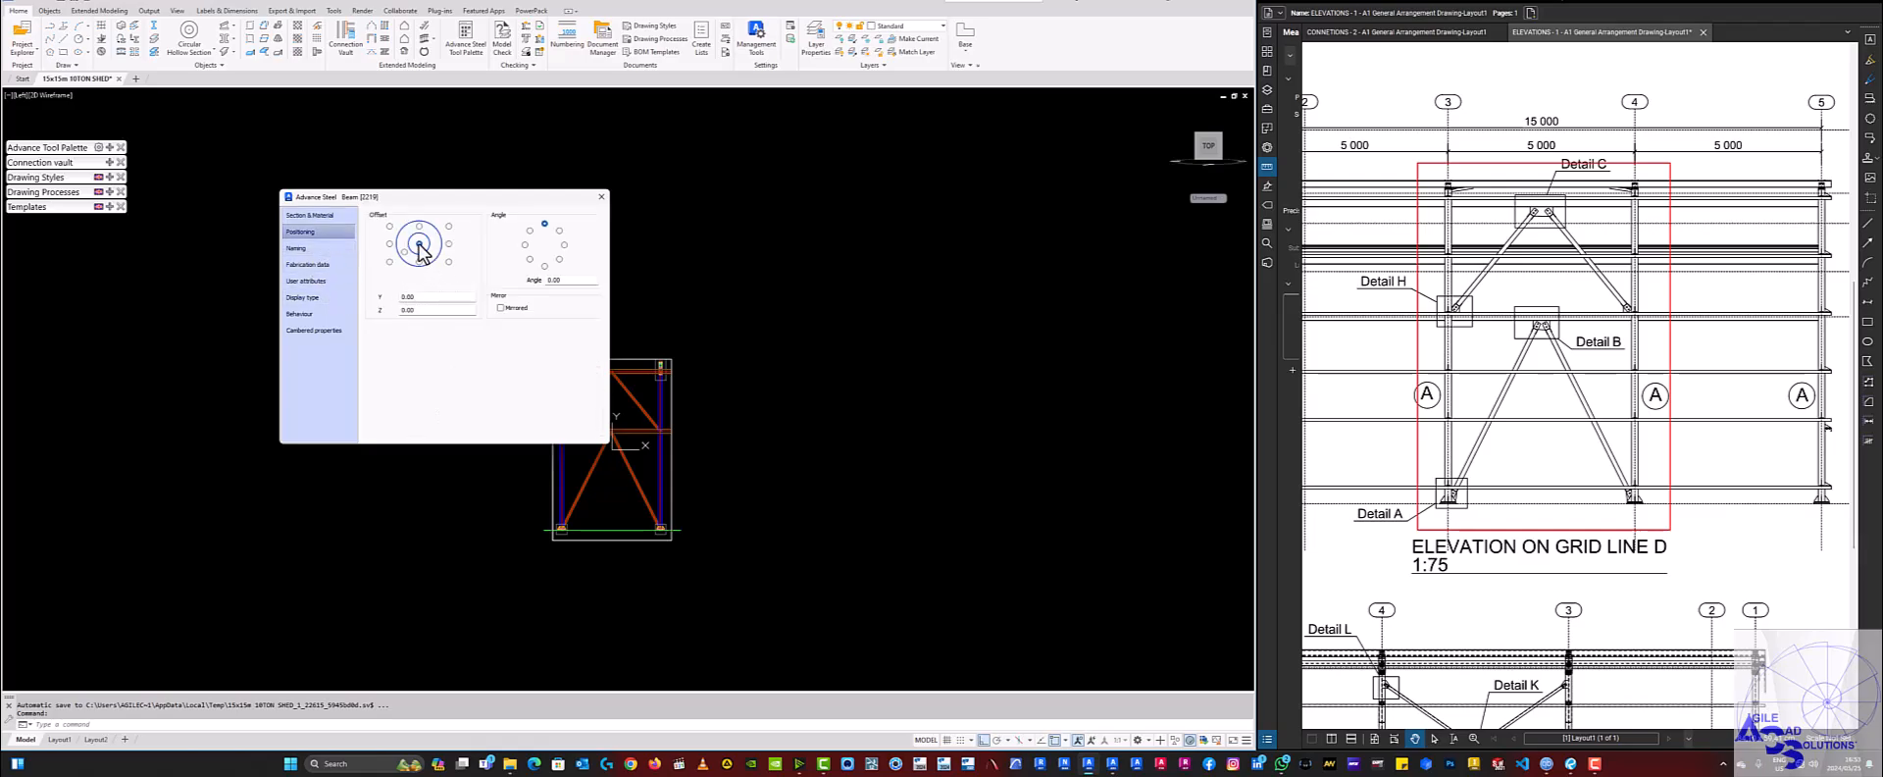
{"action": "left_click", "coordinate": [329, 249]}
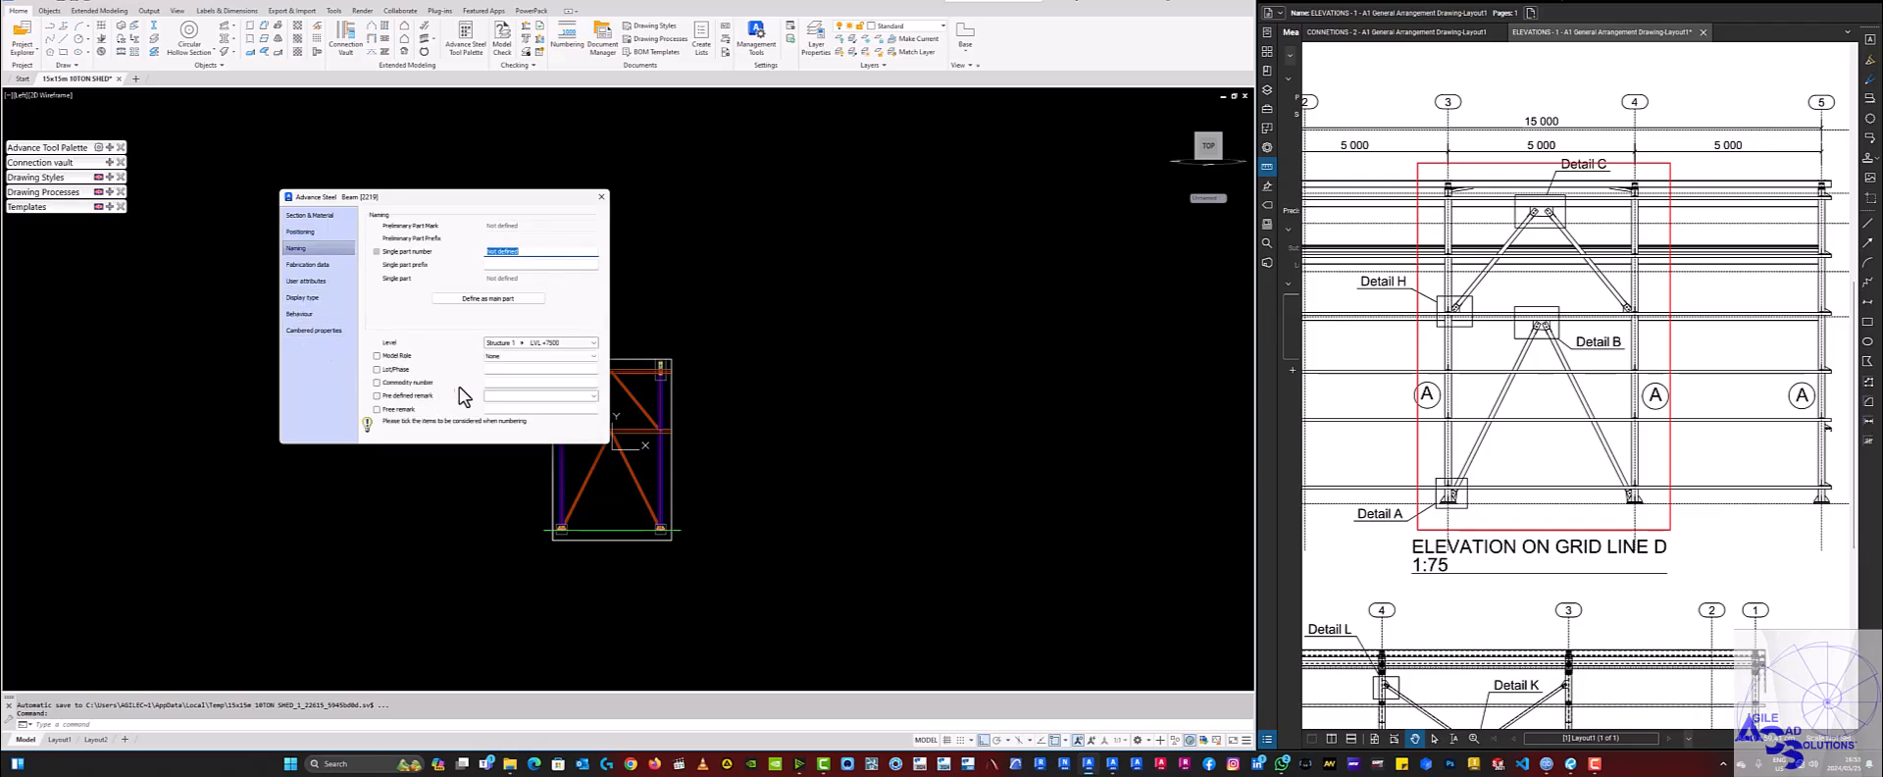
{"action": "left_click", "coordinate": [578, 357]}
{"action": "scroll", "coordinate": [544, 422], "scroll_direction": "down", "scroll_amount": 5}
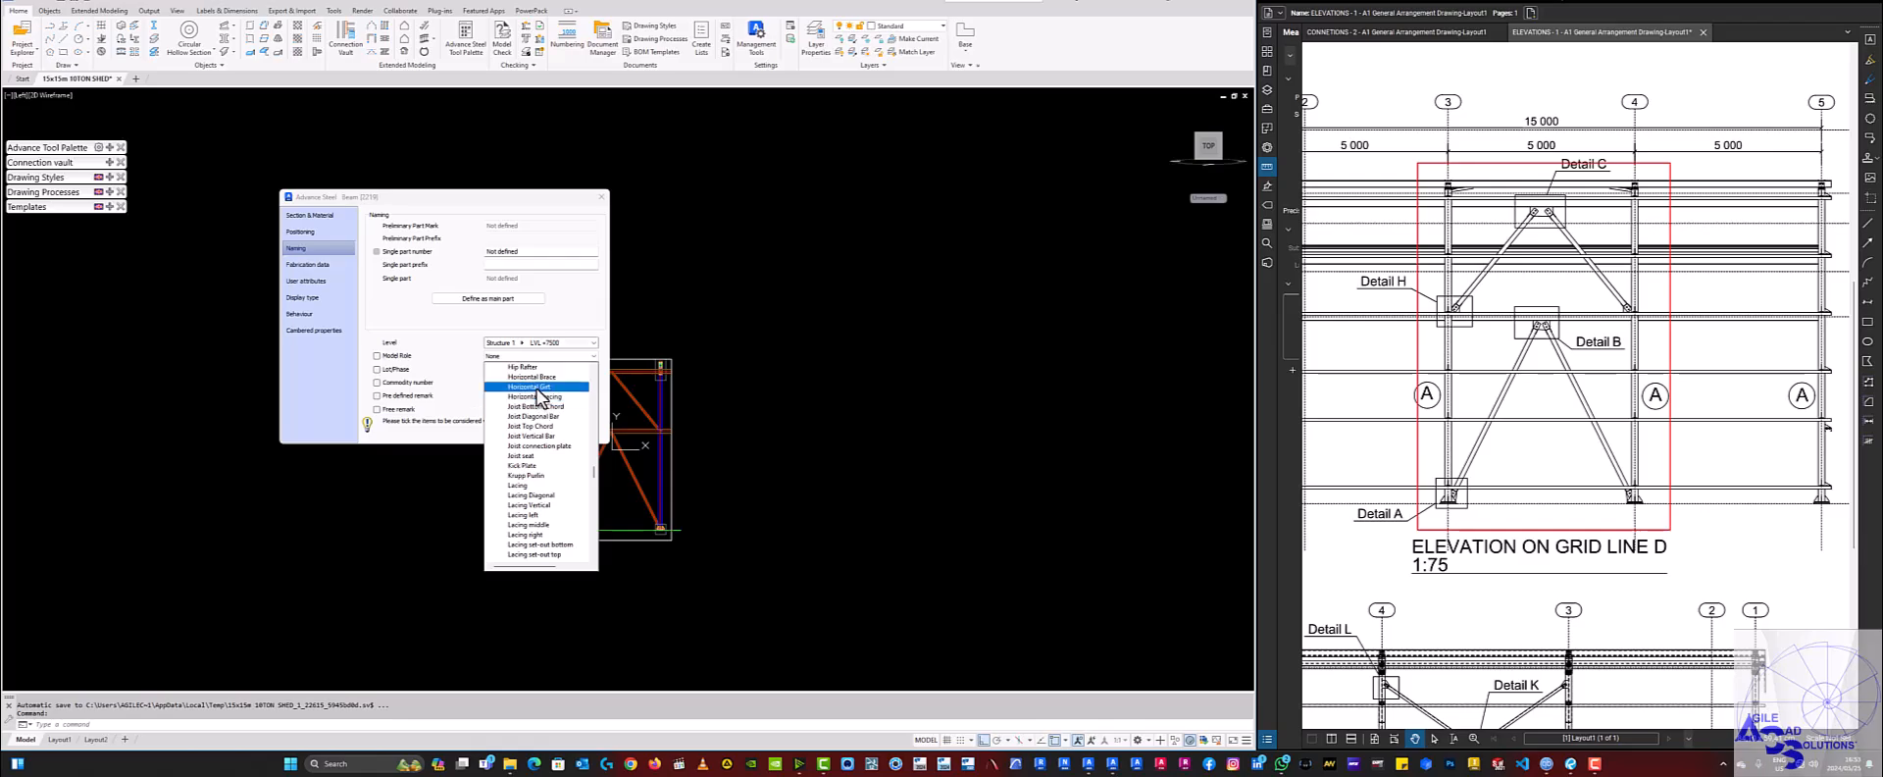
{"action": "left_click", "coordinate": [537, 388]}
Check the level options available under Structure 1 for the lower right brace.
{"action": "left_click", "coordinate": [594, 343]}
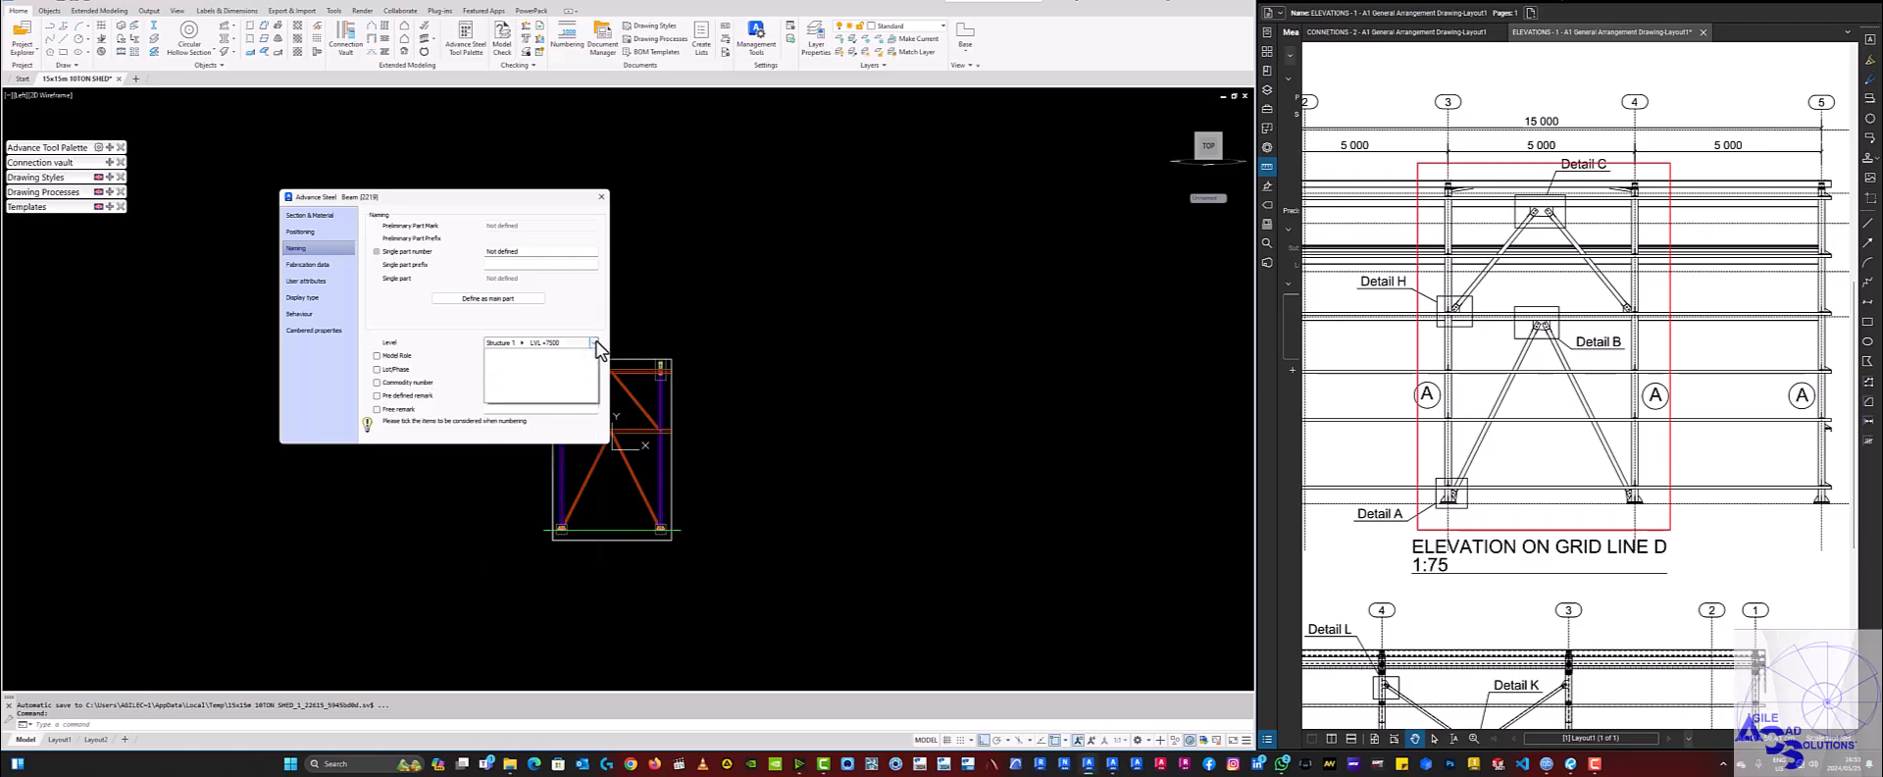
{"action": "left_click", "coordinate": [521, 345]}
{"action": "left_click", "coordinate": [522, 343]}
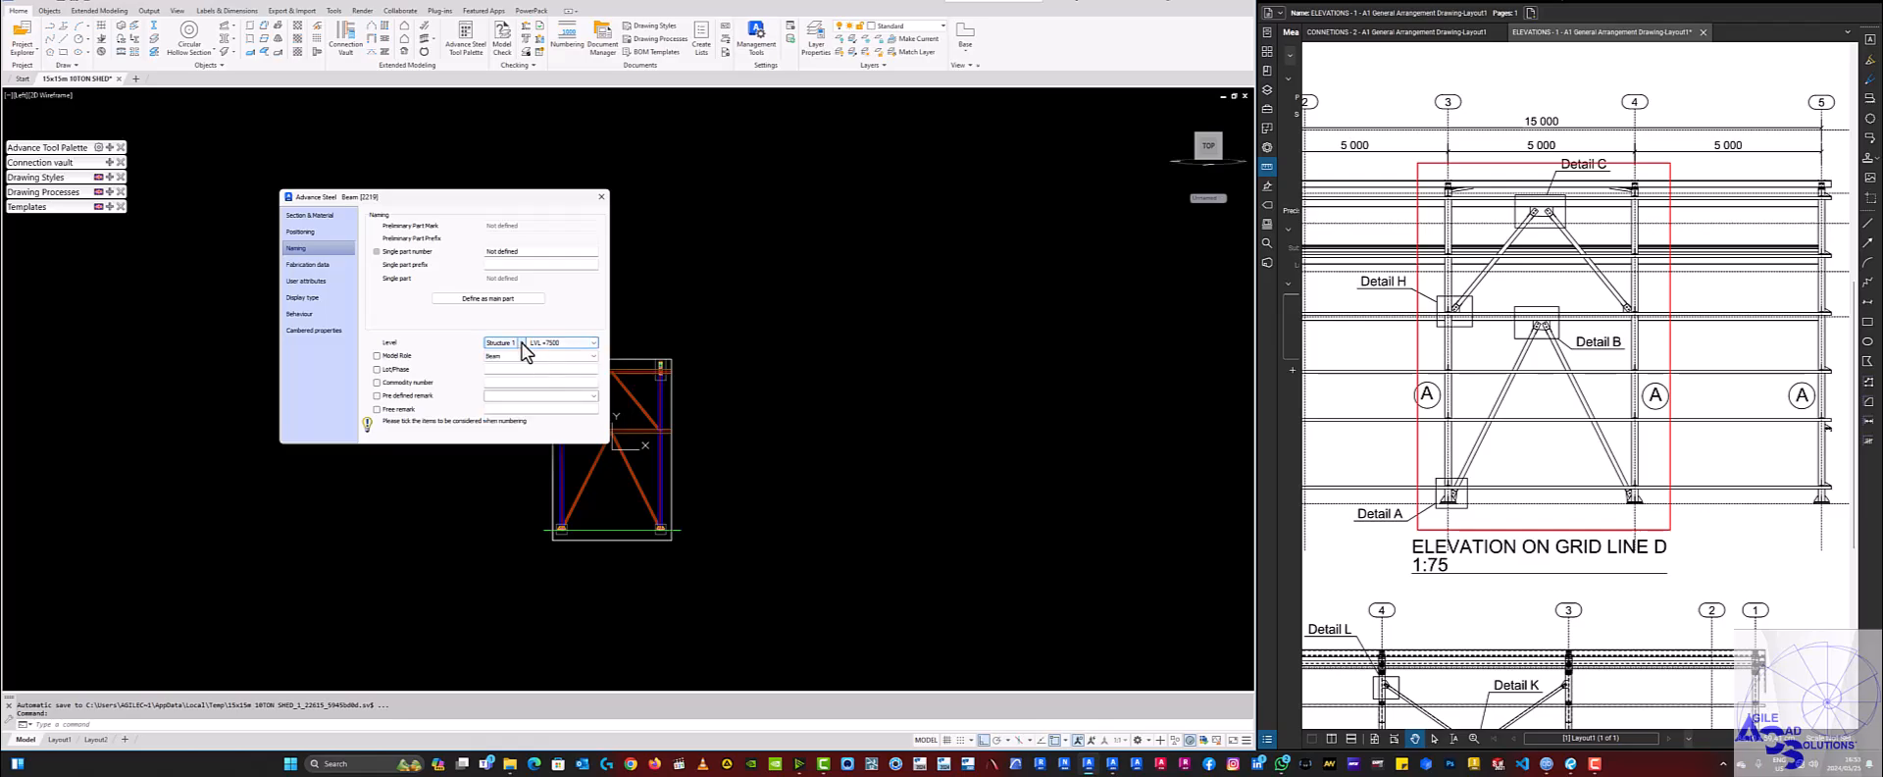
{"action": "left_click", "coordinate": [520, 343]}
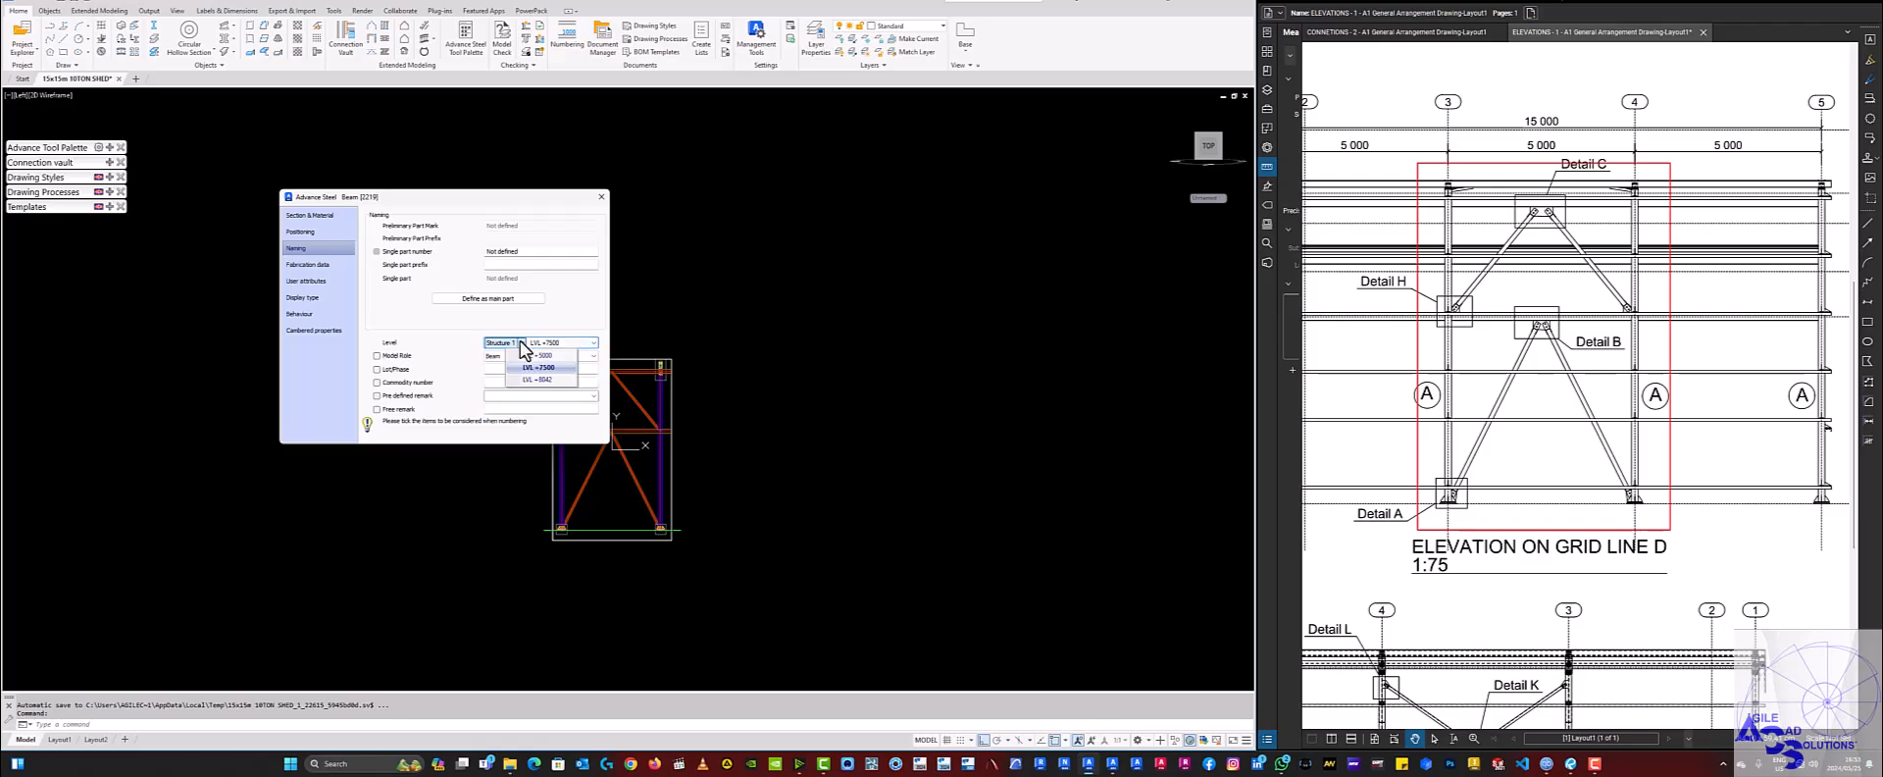
{"action": "left_click", "coordinate": [521, 344]}
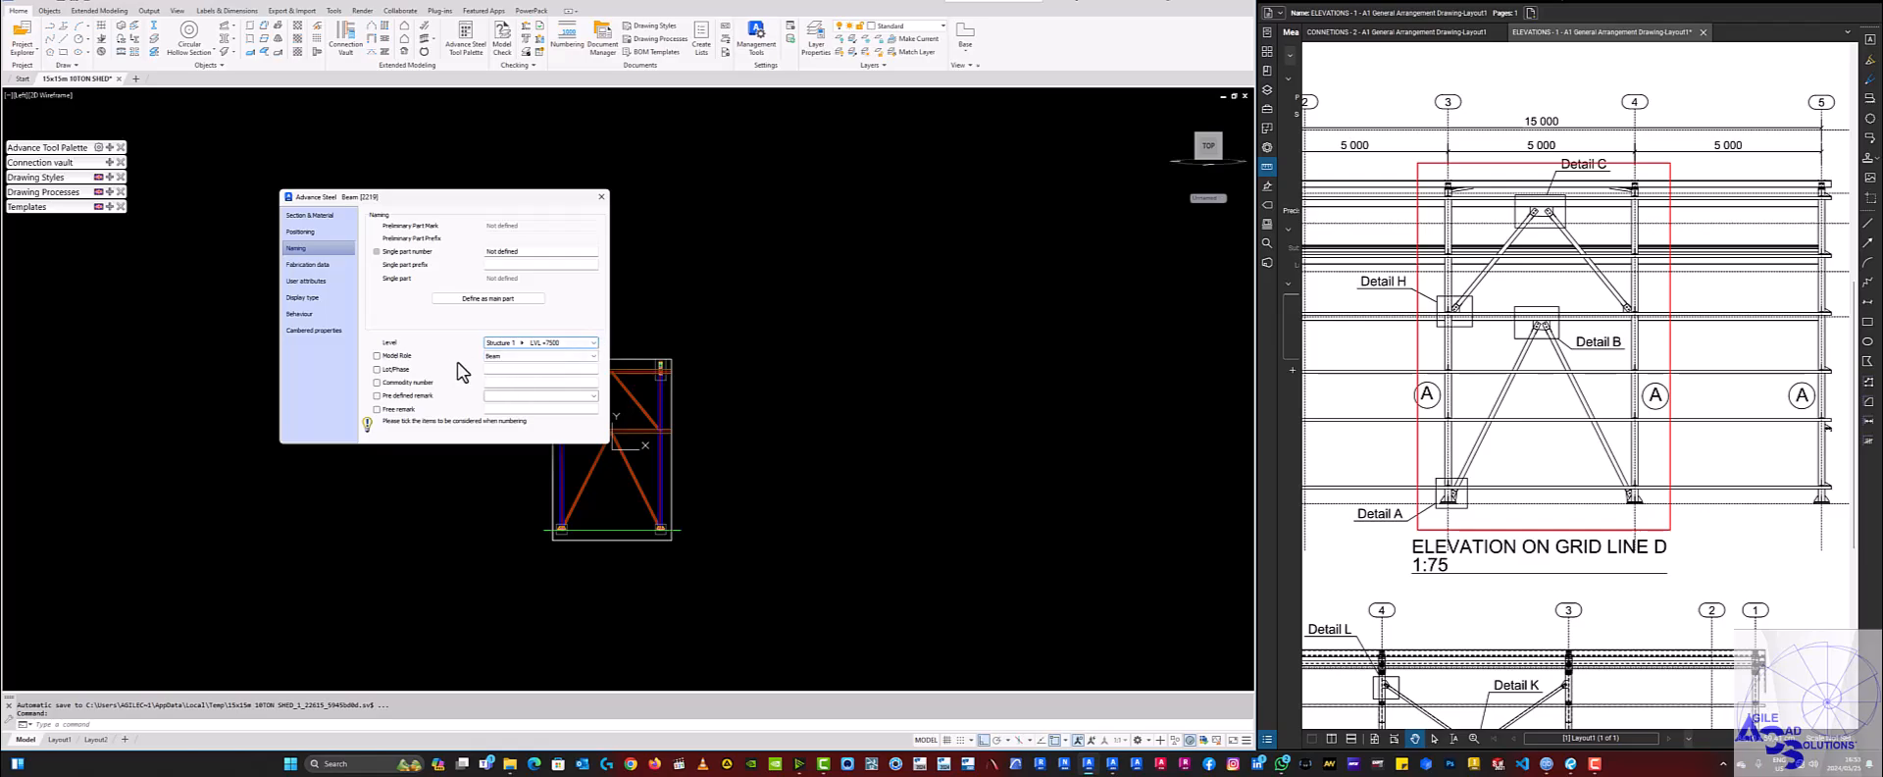
Examine the structural steelwork notes on the elevations drawing alongside the brace's positioning properties.
{"action": "left_click", "coordinate": [325, 234]}
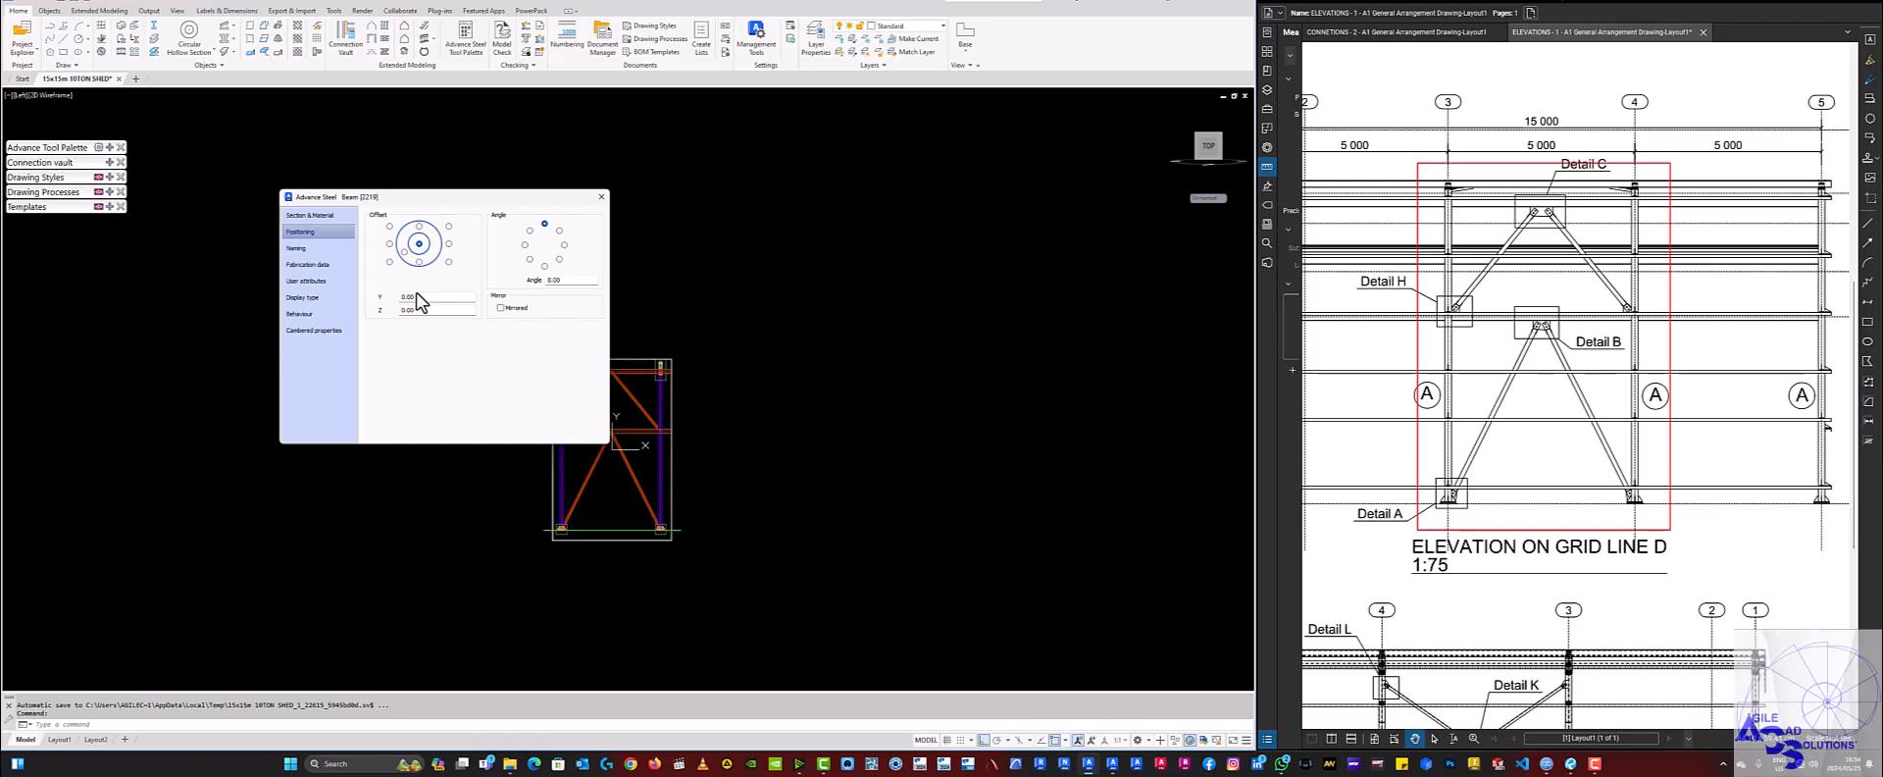
{"action": "scroll", "coordinate": [1667, 392], "scroll_direction": "down", "scroll_amount": 3}
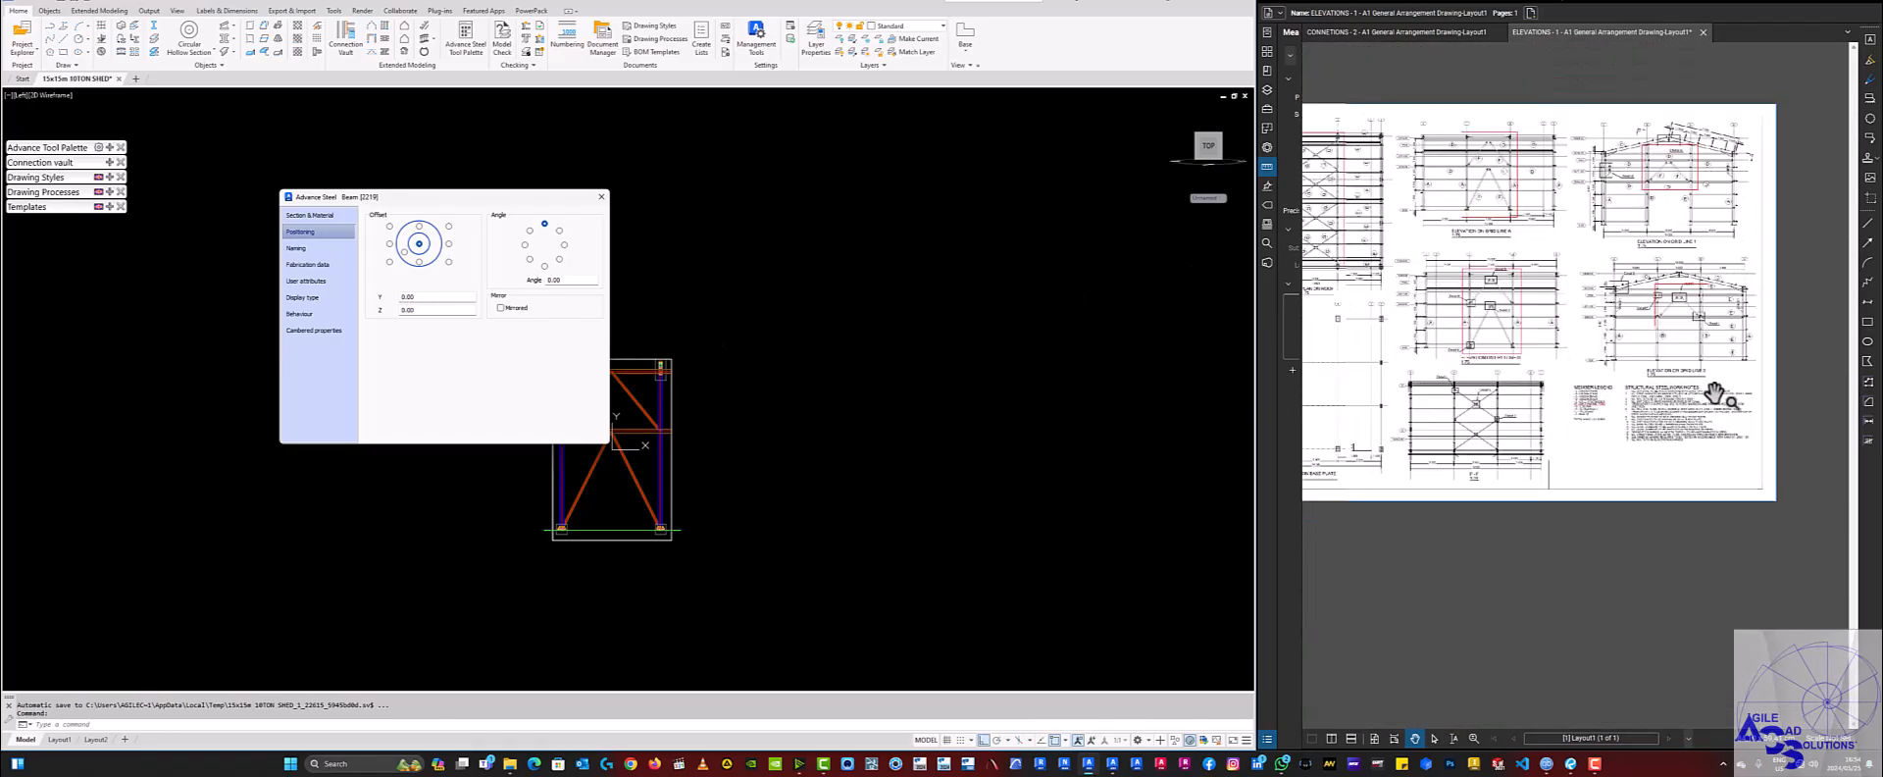
{"action": "scroll", "coordinate": [1714, 397], "scroll_direction": "up", "scroll_amount": 3}
{"action": "scroll", "coordinate": [1666, 416], "scroll_direction": "up", "scroll_amount": 2}
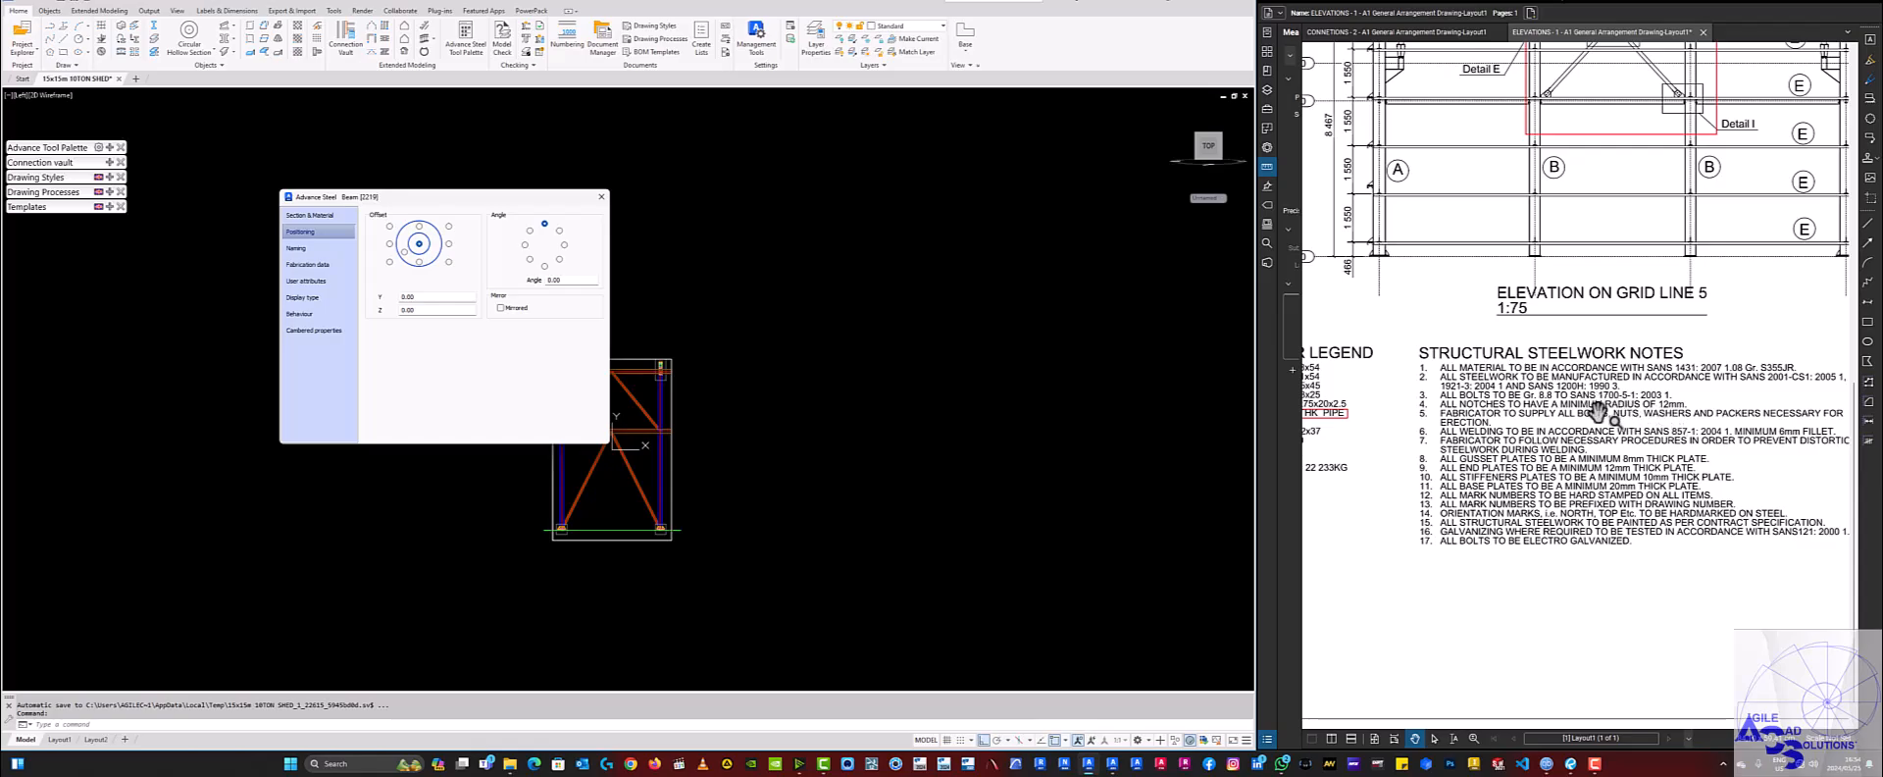
{"action": "scroll", "coordinate": [1559, 471], "scroll_direction": "up", "scroll_amount": 3}
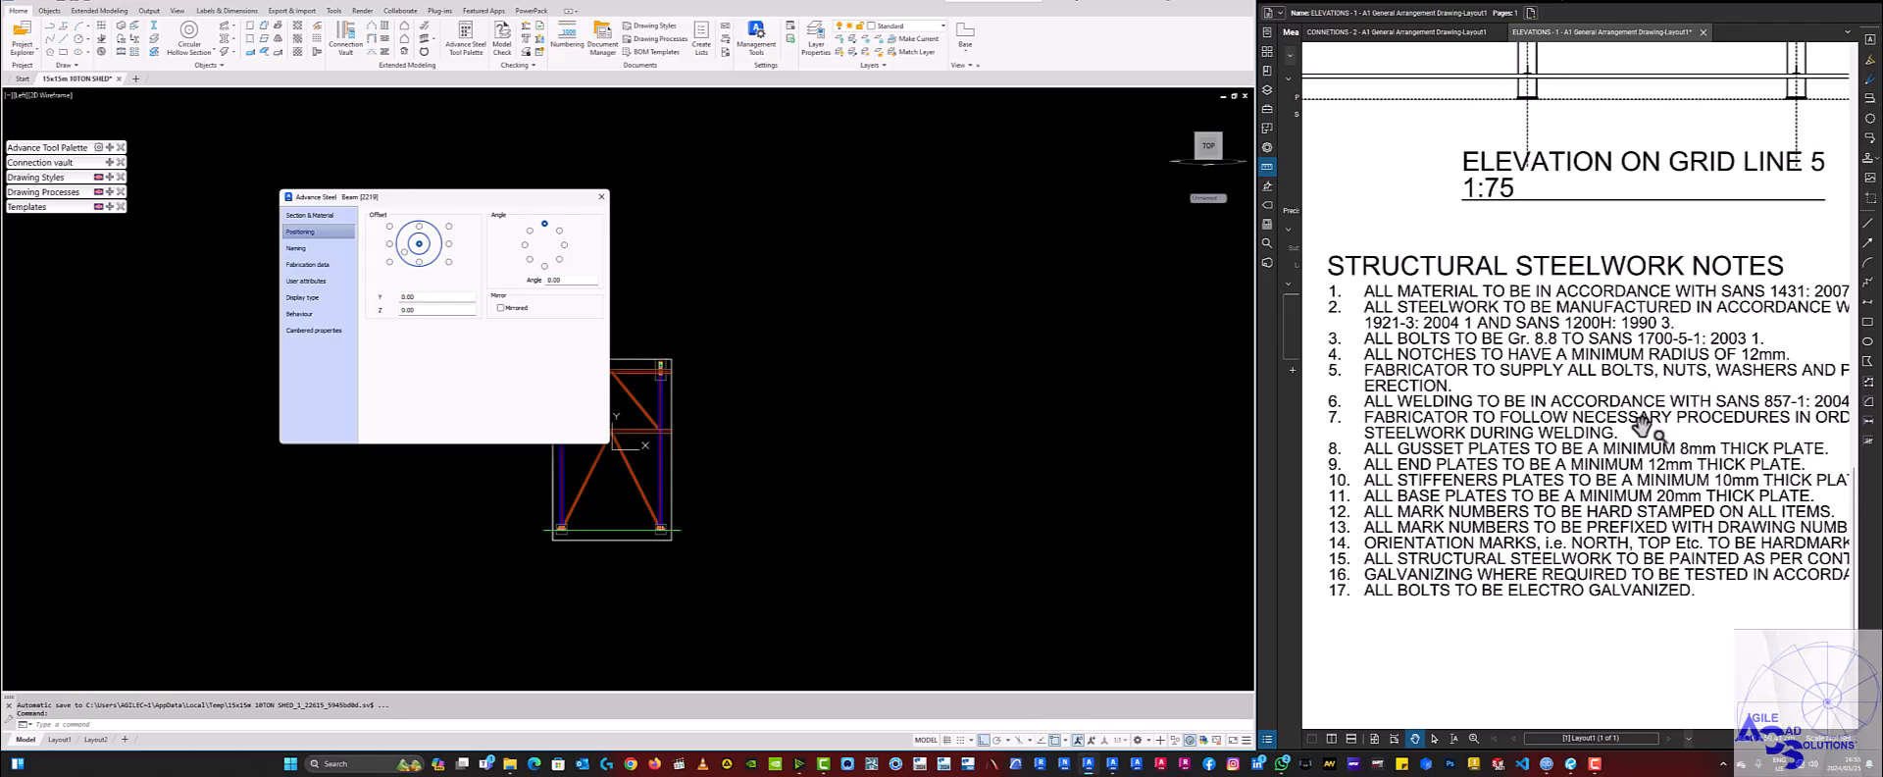
{"action": "scroll", "coordinate": [858, 393], "scroll_direction": "down", "scroll_amount": 2}
{"action": "scroll", "coordinate": [858, 396], "scroll_direction": "up", "scroll_amount": 2}
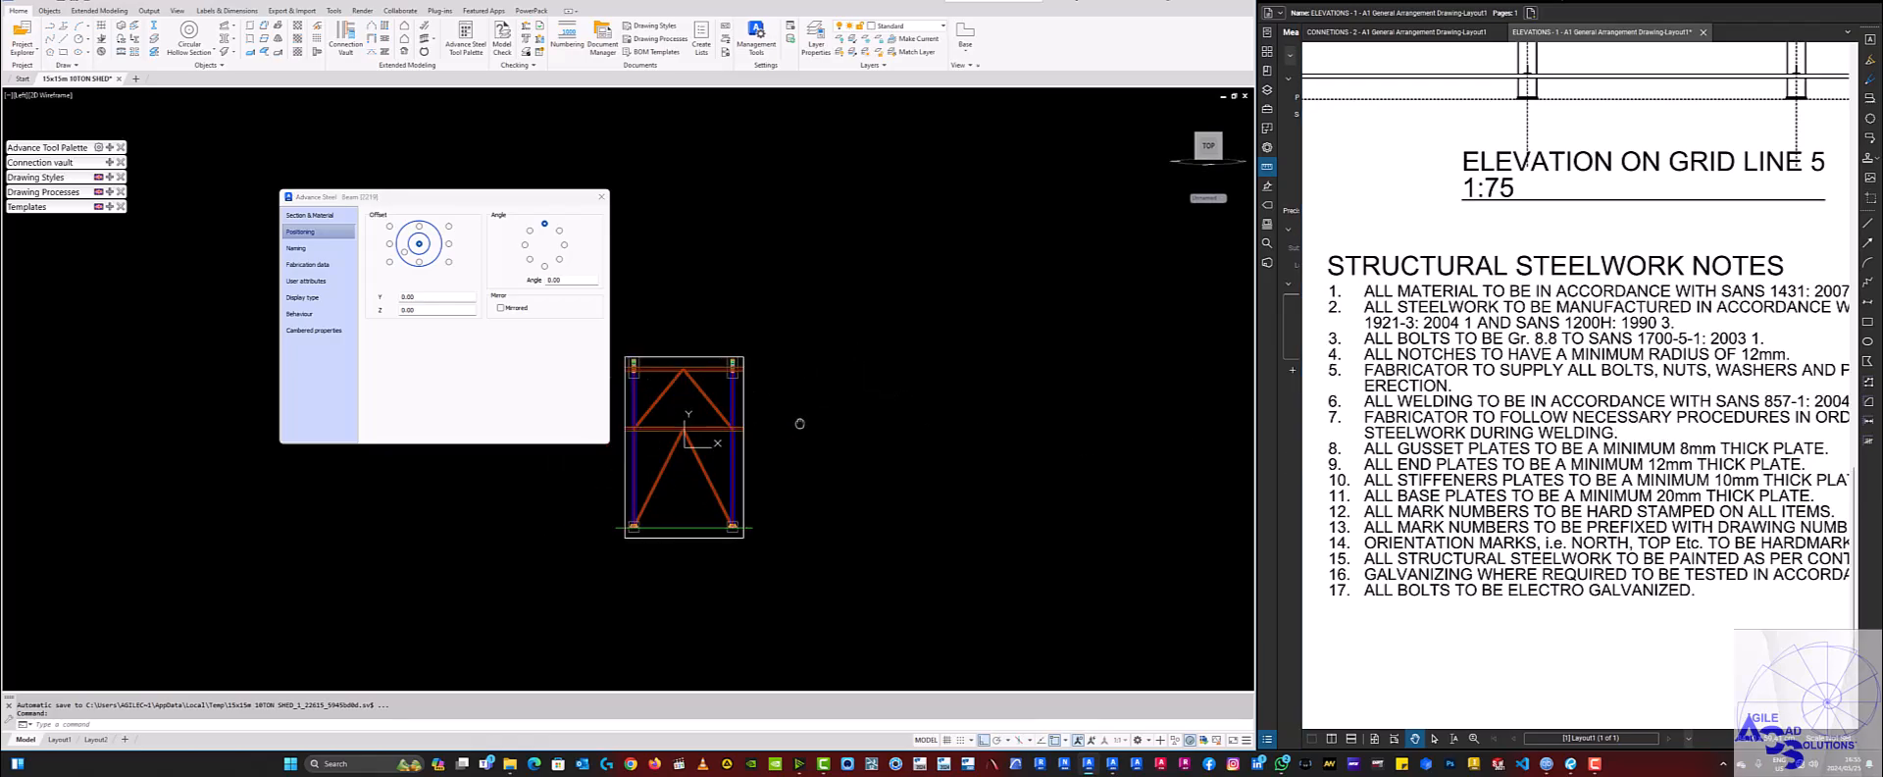
Turn the braced frame to its side view and inspect how the braces sit between the column flanges.
{"action": "middle_click_drag", "start_coordinate": [800, 424], "coordinate": [986, 432]}
{"action": "scroll", "coordinate": [876, 448], "scroll_direction": "up", "scroll_amount": 4}
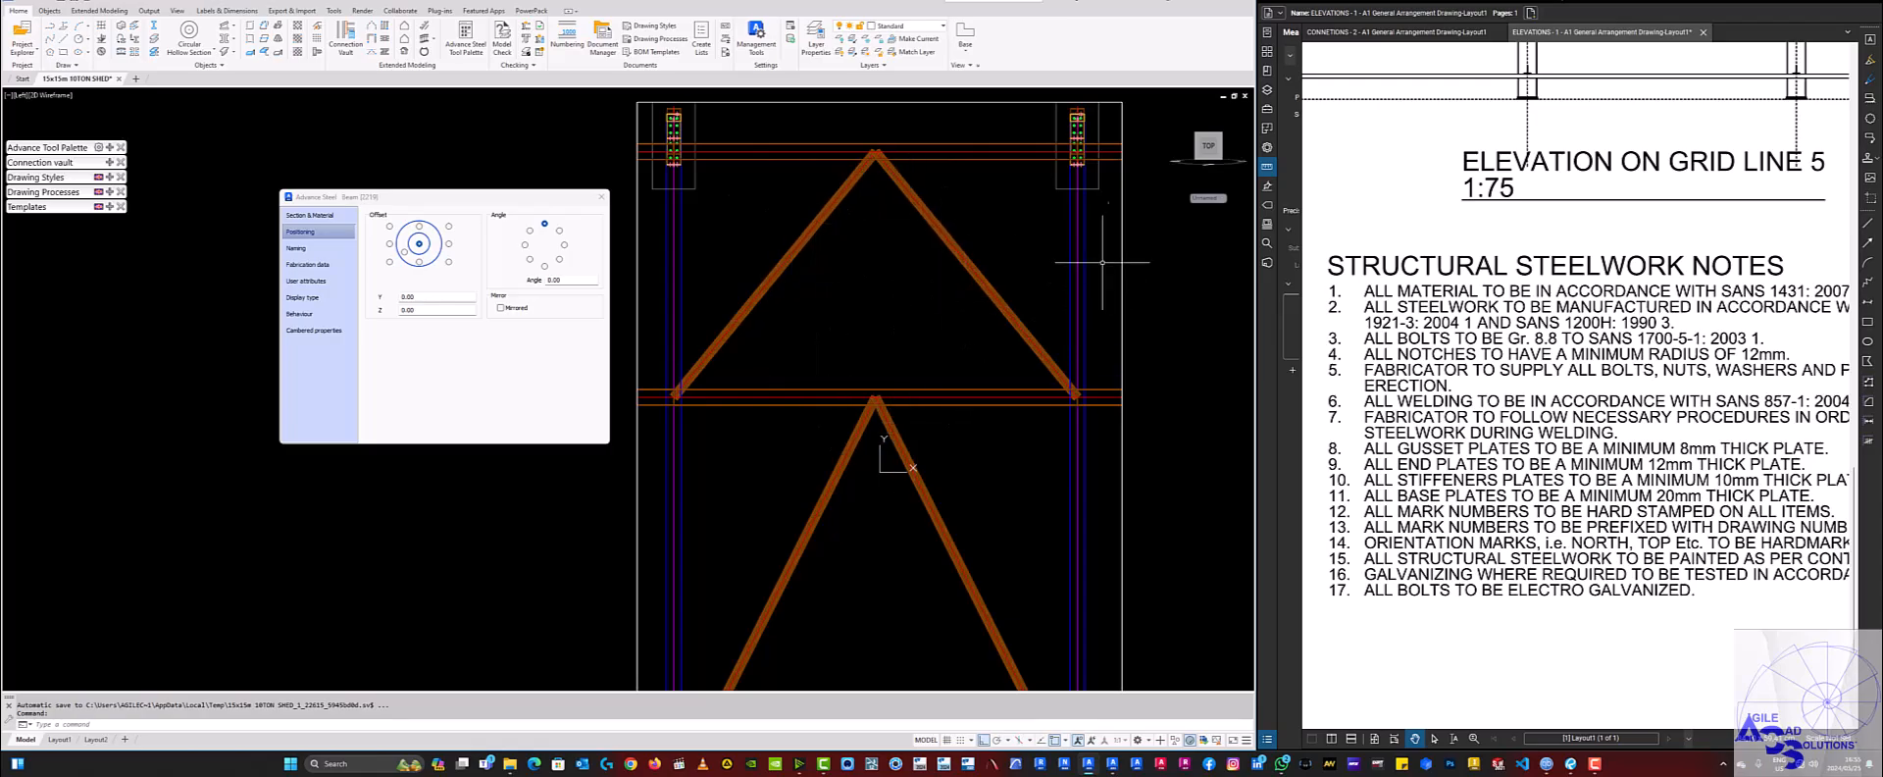
{"action": "scroll", "coordinate": [875, 296], "scroll_direction": "down", "scroll_amount": 4}
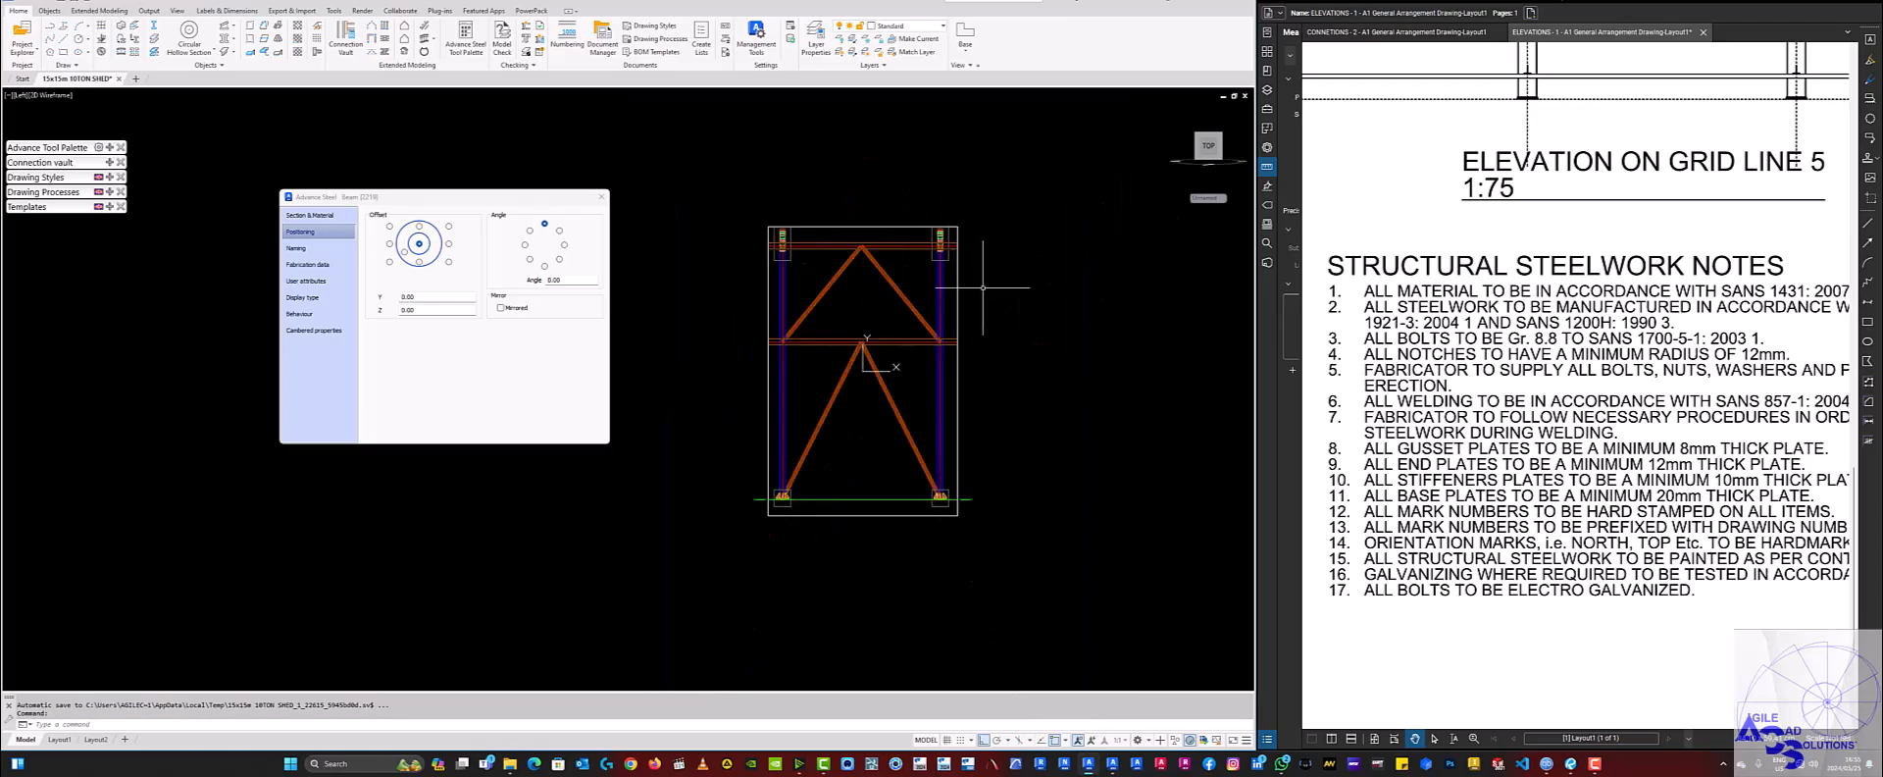
{"action": "left_click", "coordinate": [1230, 145]}
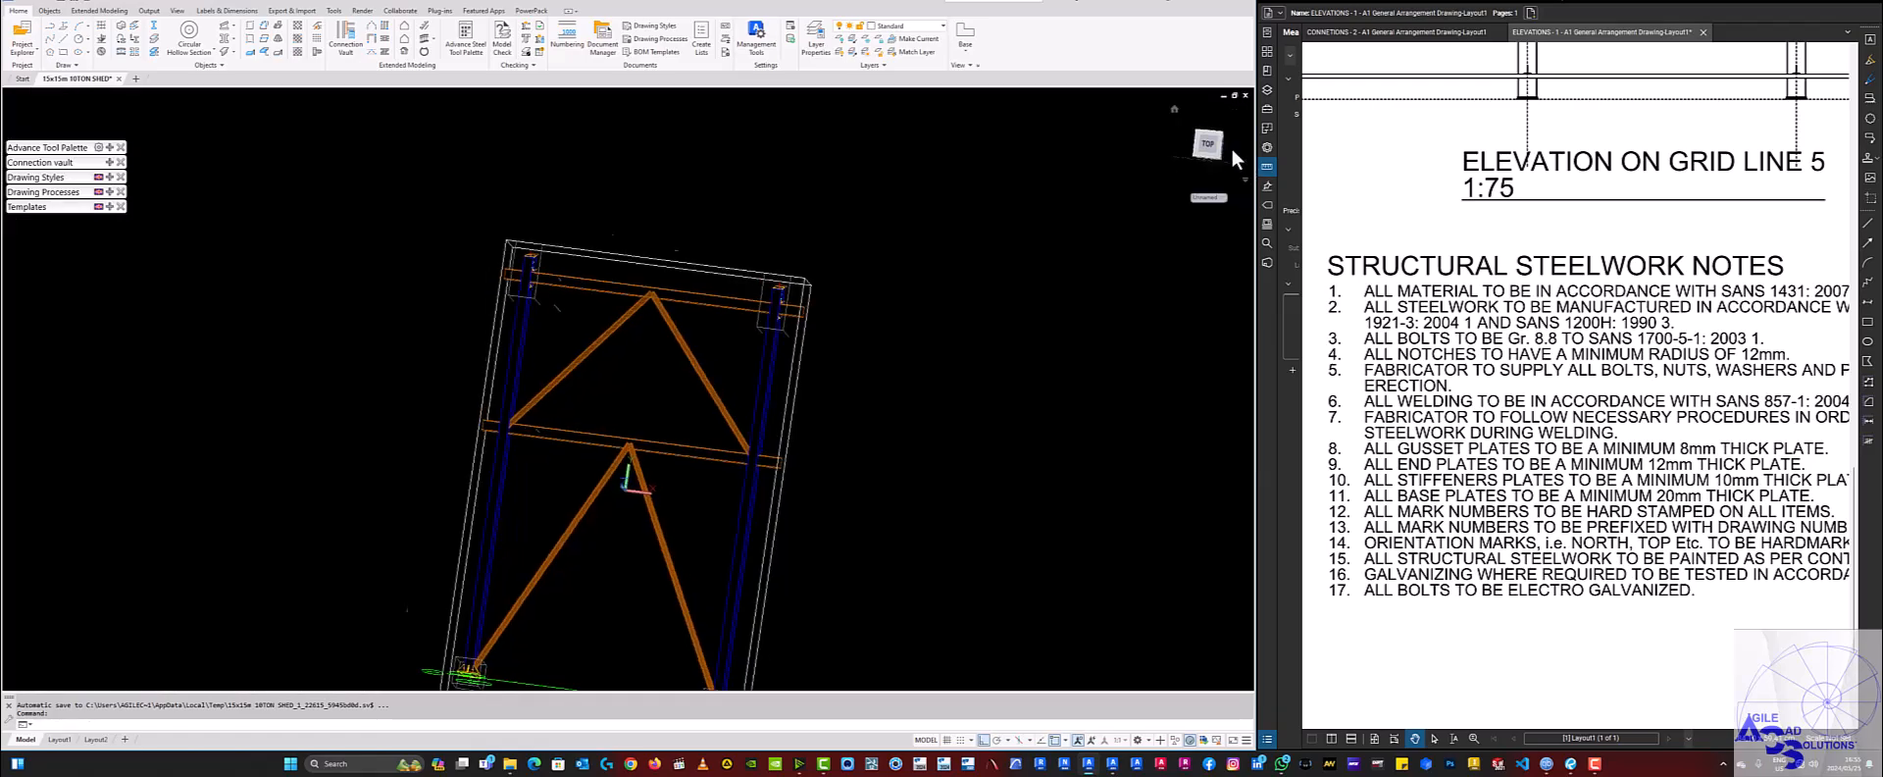
{"action": "left_click", "coordinate": [1234, 108]}
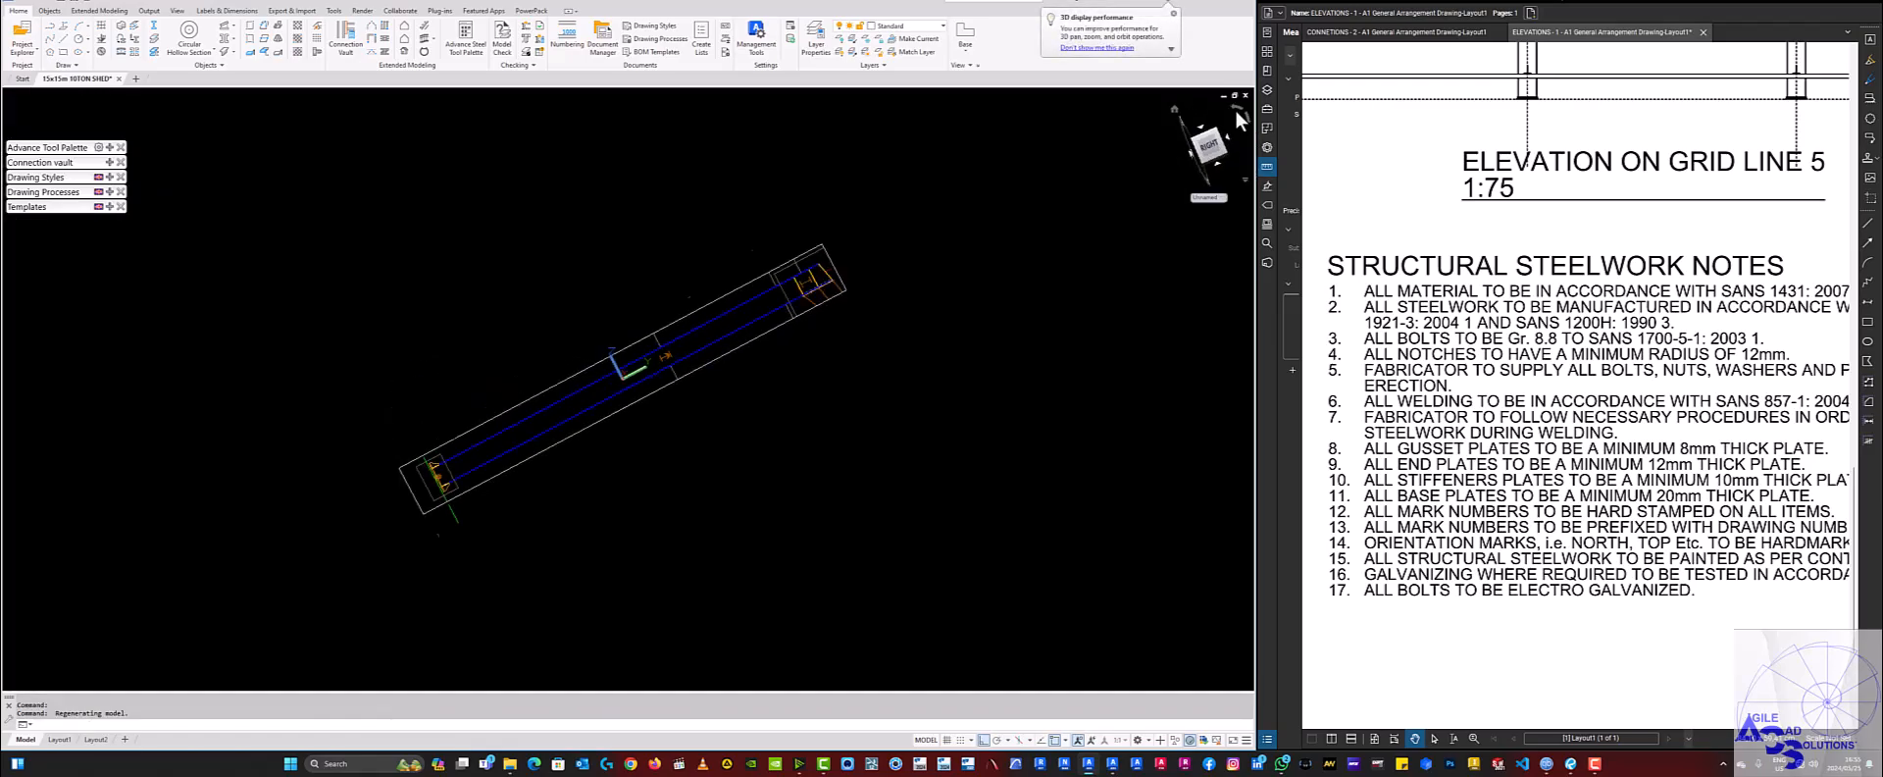
{"action": "scroll", "coordinate": [600, 271], "scroll_direction": "up", "scroll_amount": 5}
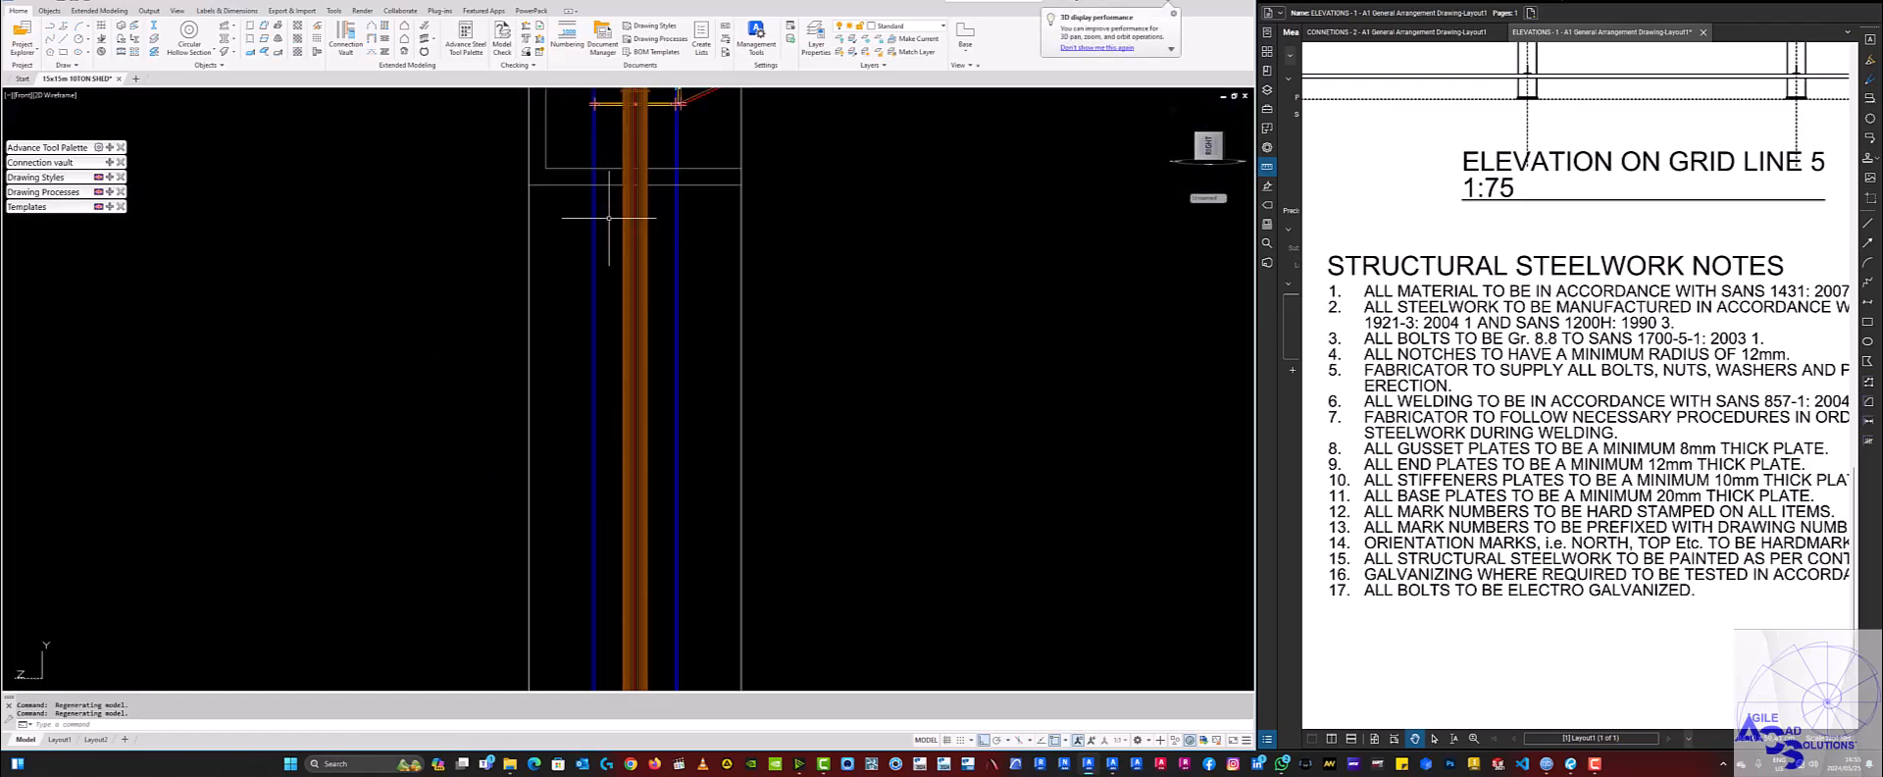
{"action": "left_click", "coordinate": [651, 253]}
{"action": "key", "text": "Escape"}
{"action": "scroll", "coordinate": [667, 294], "scroll_direction": "down", "scroll_amount": 5}
{"action": "scroll", "coordinate": [665, 456], "scroll_direction": "up", "scroll_amount": 6}
Select the overlapping pipe braces in the side view and open their positioning properties.
{"action": "left_click", "coordinate": [707, 446]}
{"action": "left_click", "coordinate": [678, 408]}
{"action": "right_click", "coordinate": [735, 357]}
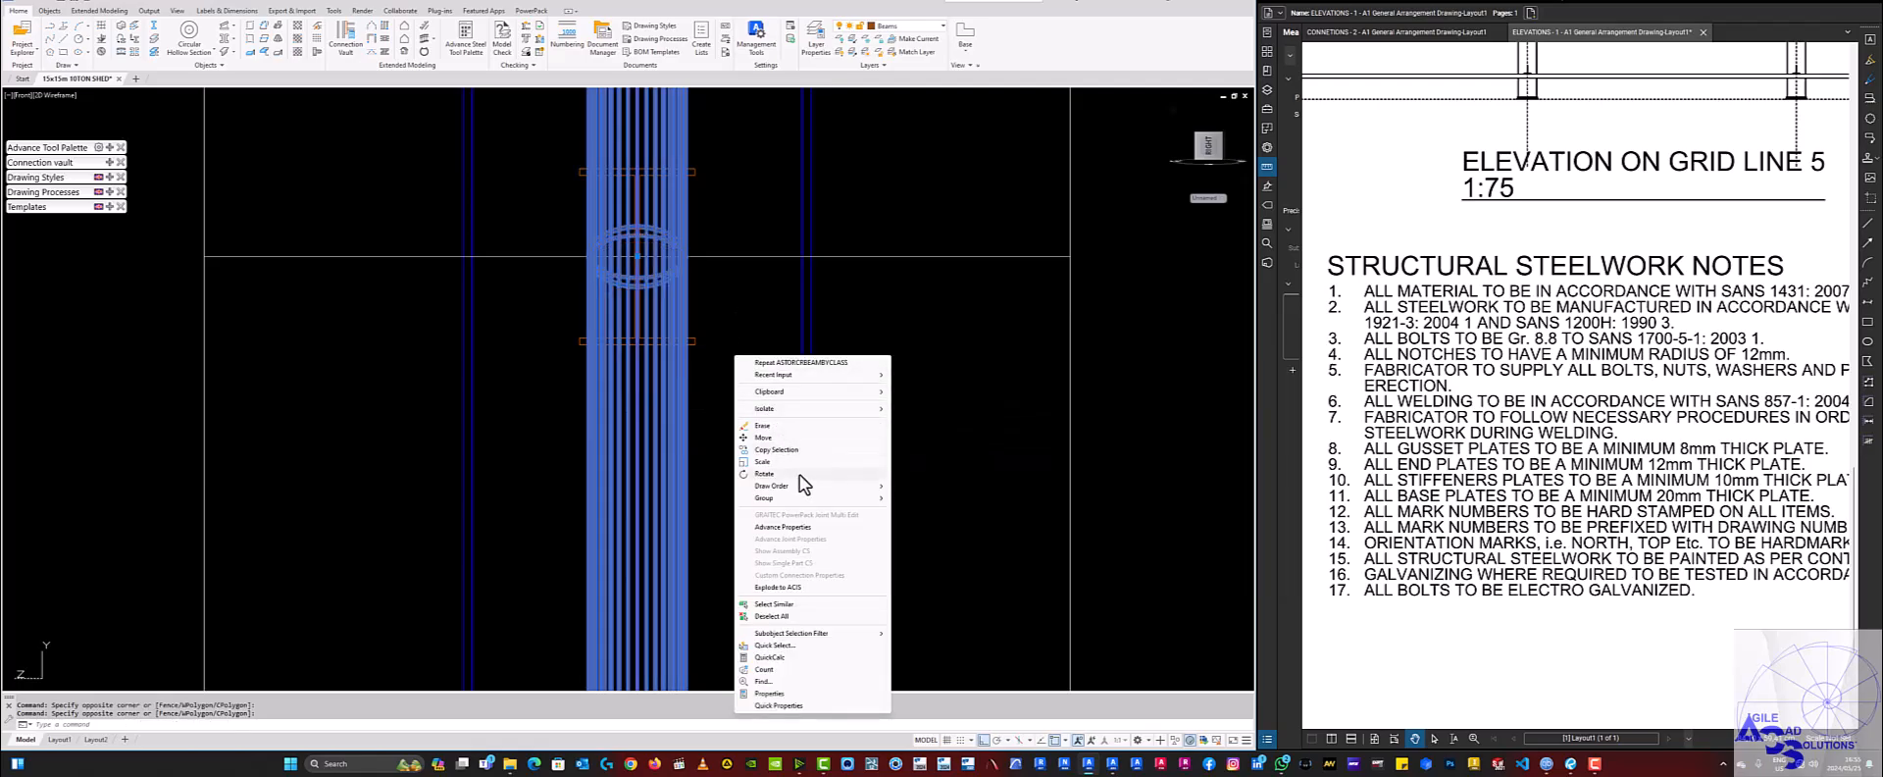
{"action": "left_click", "coordinate": [790, 527]}
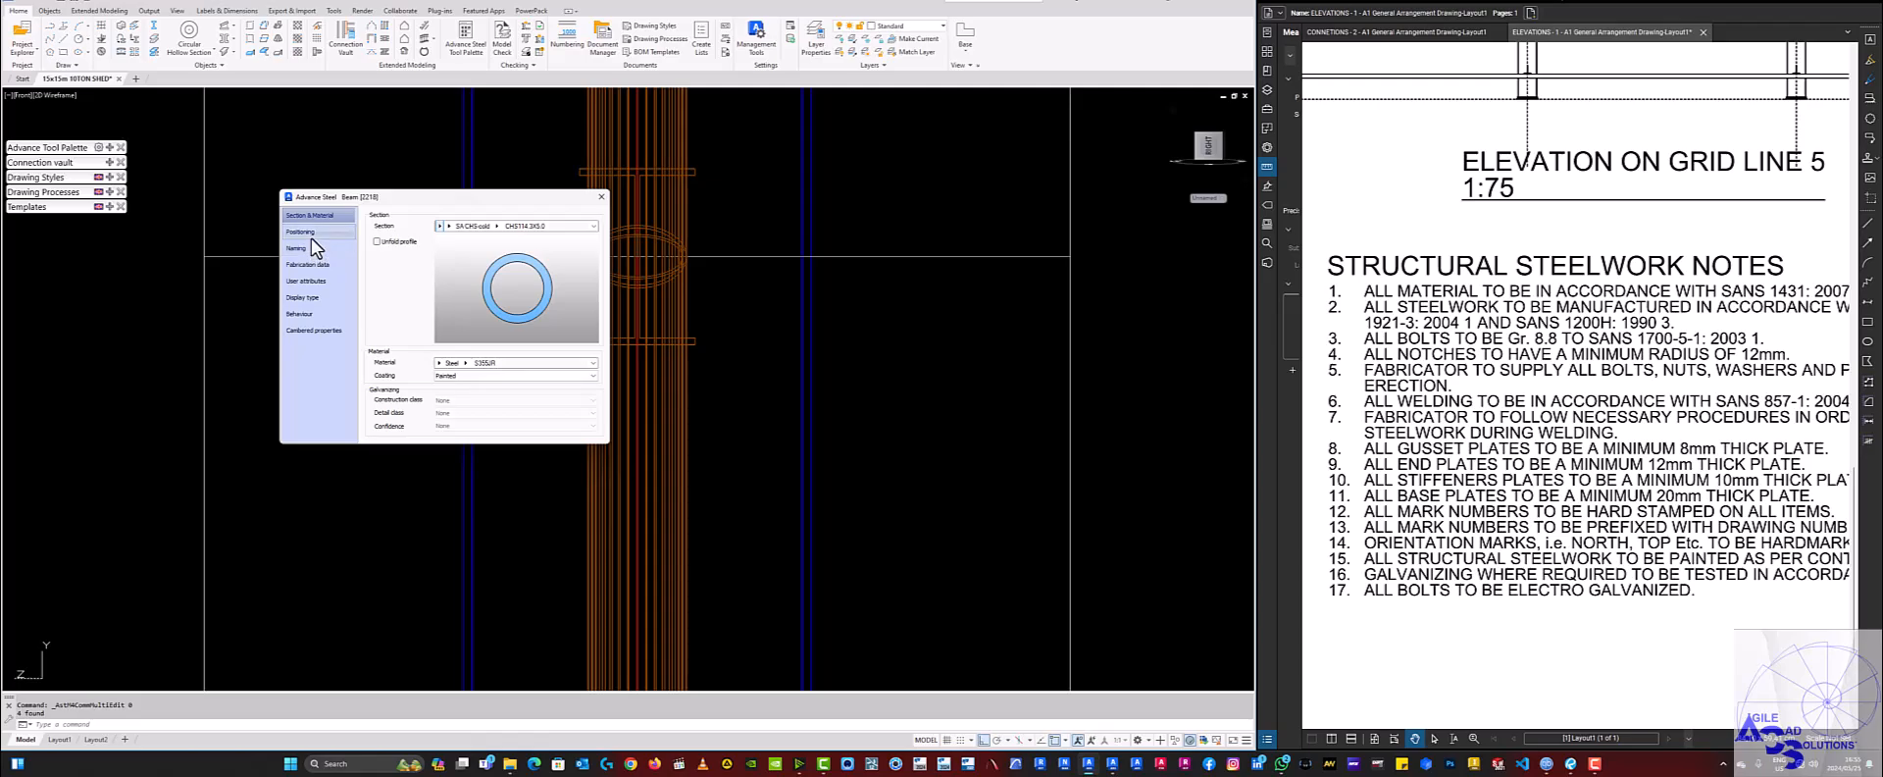
{"action": "left_click", "coordinate": [310, 235]}
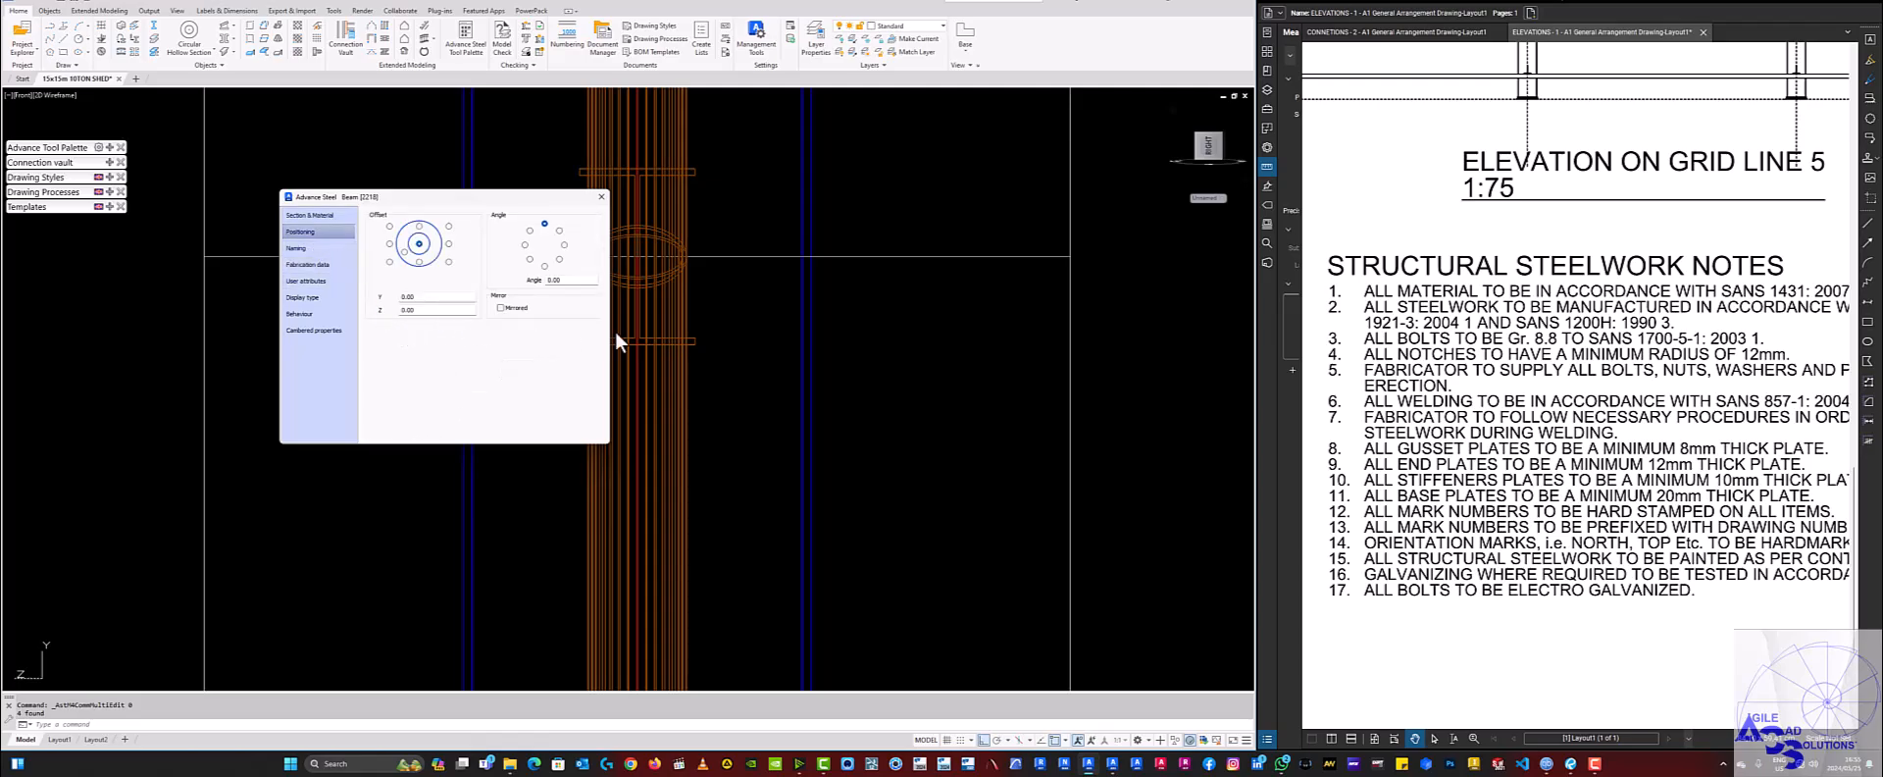
Examine the braces' Y and Z offsets against their alignment with the beams and columns, and close the properties.
{"action": "scroll", "coordinate": [804, 361], "scroll_direction": "down", "scroll_amount": 2}
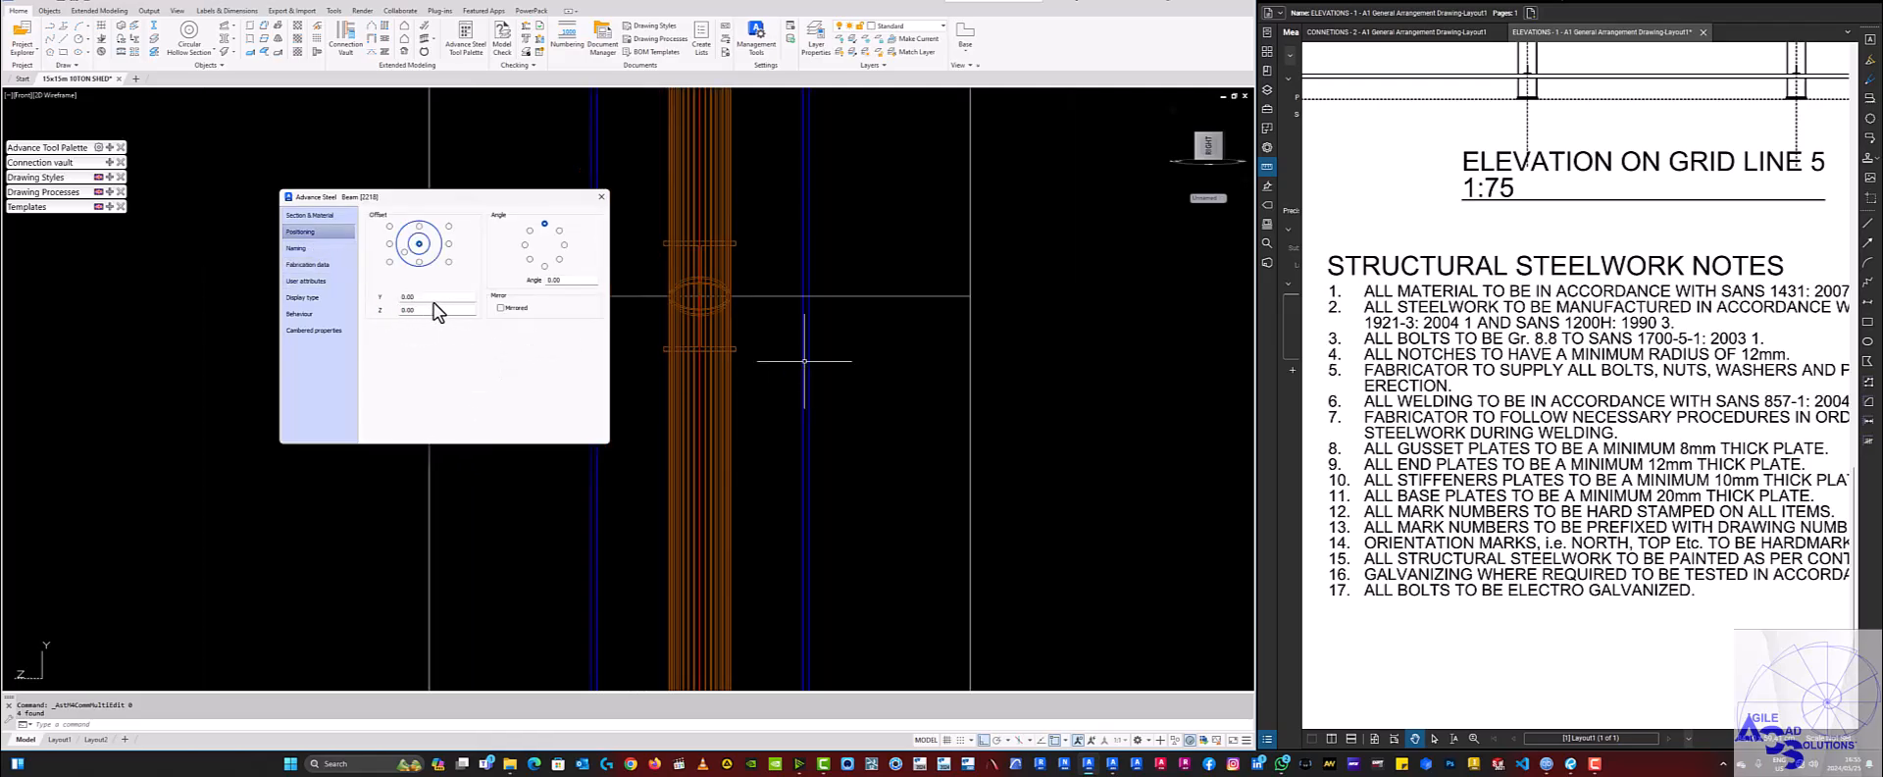
{"action": "scroll", "coordinate": [809, 341], "scroll_direction": "down", "scroll_amount": 2}
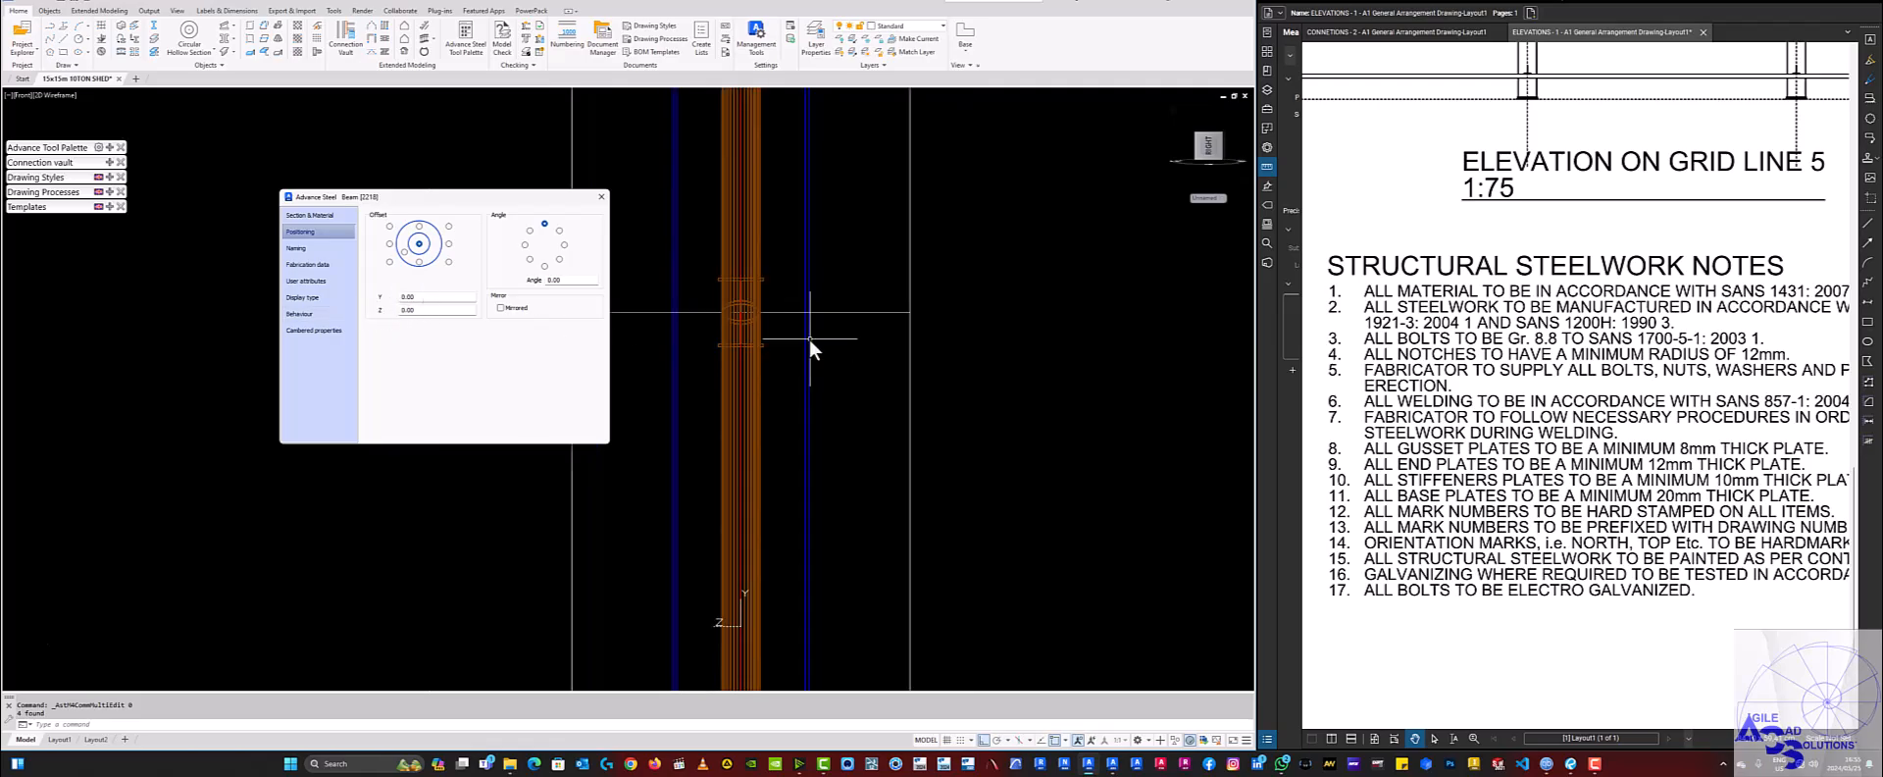
{"action": "scroll", "coordinate": [719, 490], "scroll_direction": "up", "scroll_amount": 2}
{"action": "scroll", "coordinate": [863, 451], "scroll_direction": "down", "scroll_amount": 2}
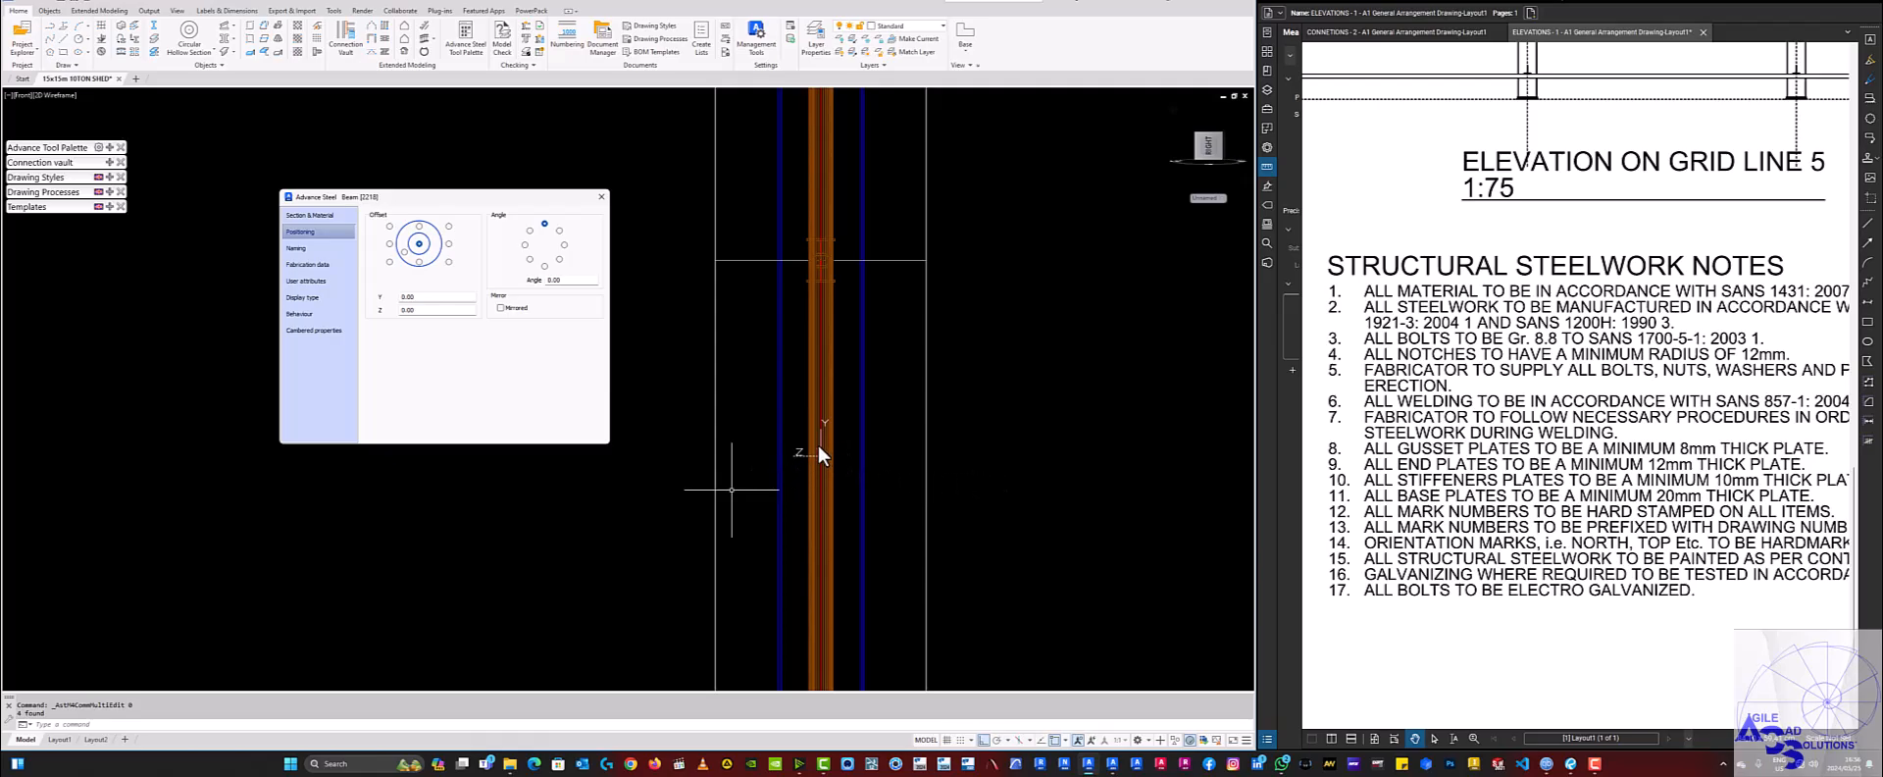
{"action": "double_click", "coordinate": [417, 296]}
{"action": "scroll", "coordinate": [811, 412], "scroll_direction": "down", "scroll_amount": 3}
{"action": "scroll", "coordinate": [804, 213], "scroll_direction": "up", "scroll_amount": 4}
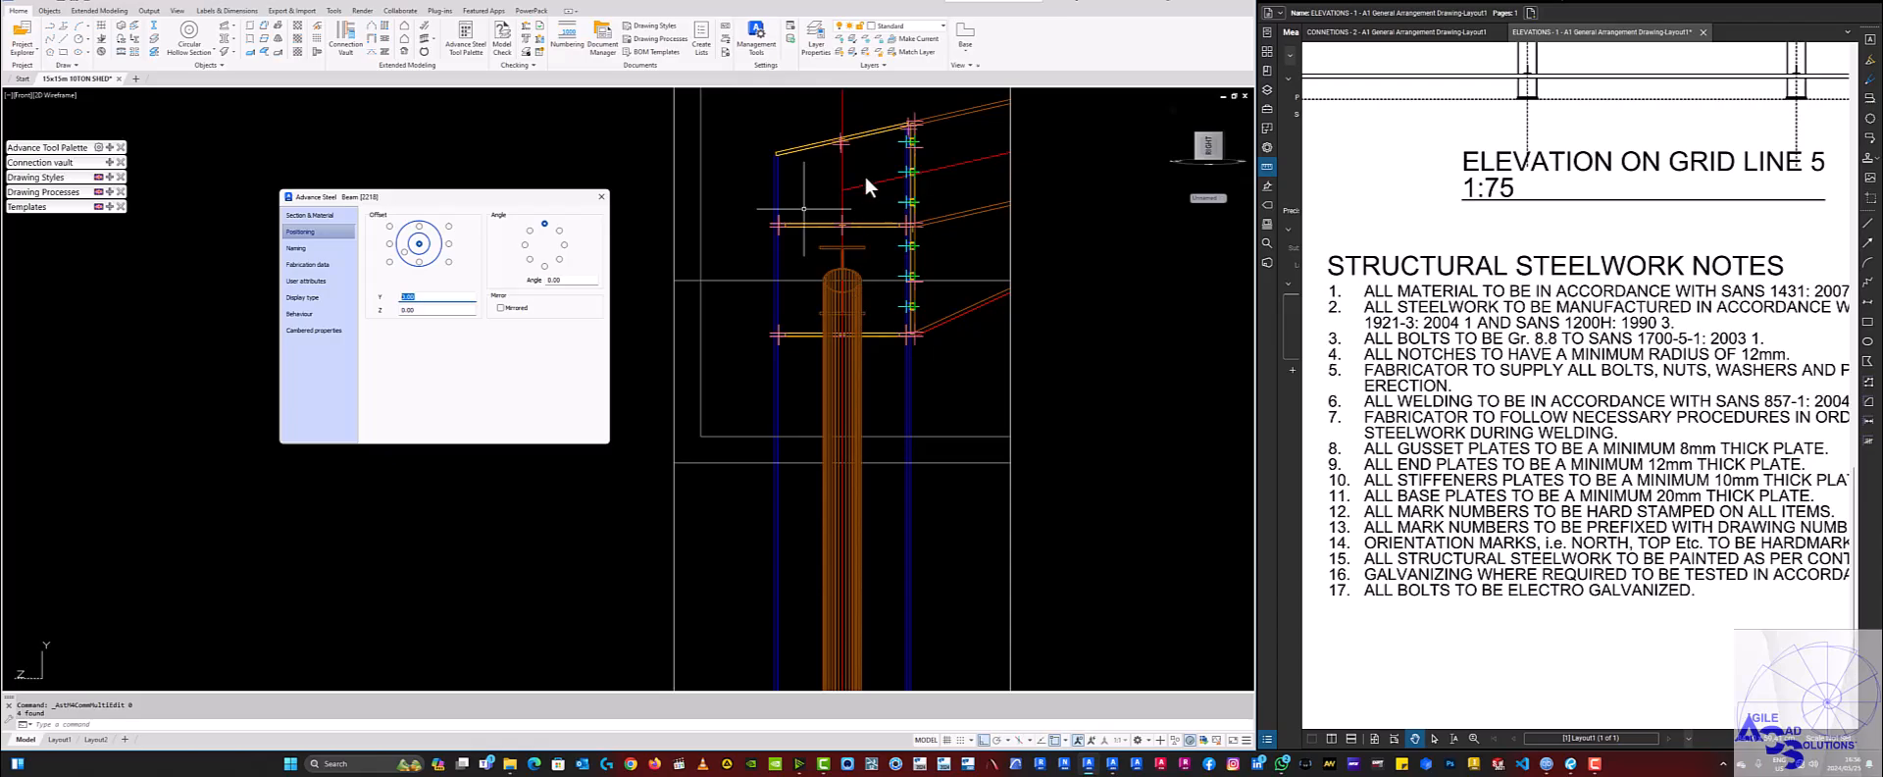
{"action": "scroll", "coordinate": [863, 162], "scroll_direction": "down", "scroll_amount": 3}
{"action": "scroll", "coordinate": [866, 410], "scroll_direction": "up", "scroll_amount": 1}
{"action": "scroll", "coordinate": [867, 417], "scroll_direction": "up", "scroll_amount": 3}
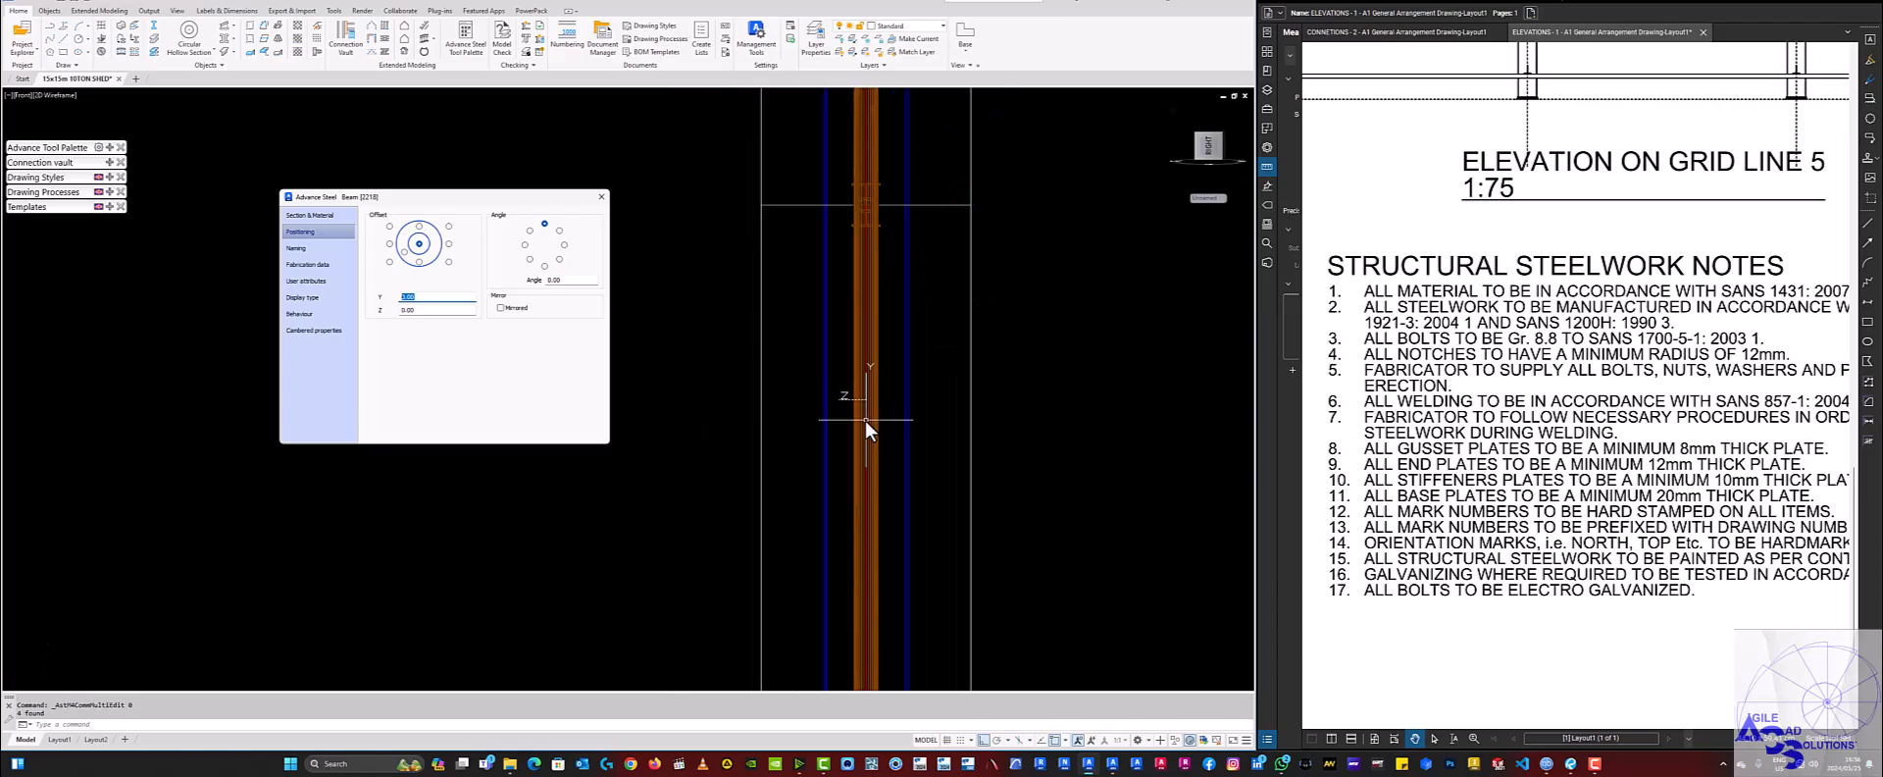
{"action": "left_click", "coordinate": [433, 310]}
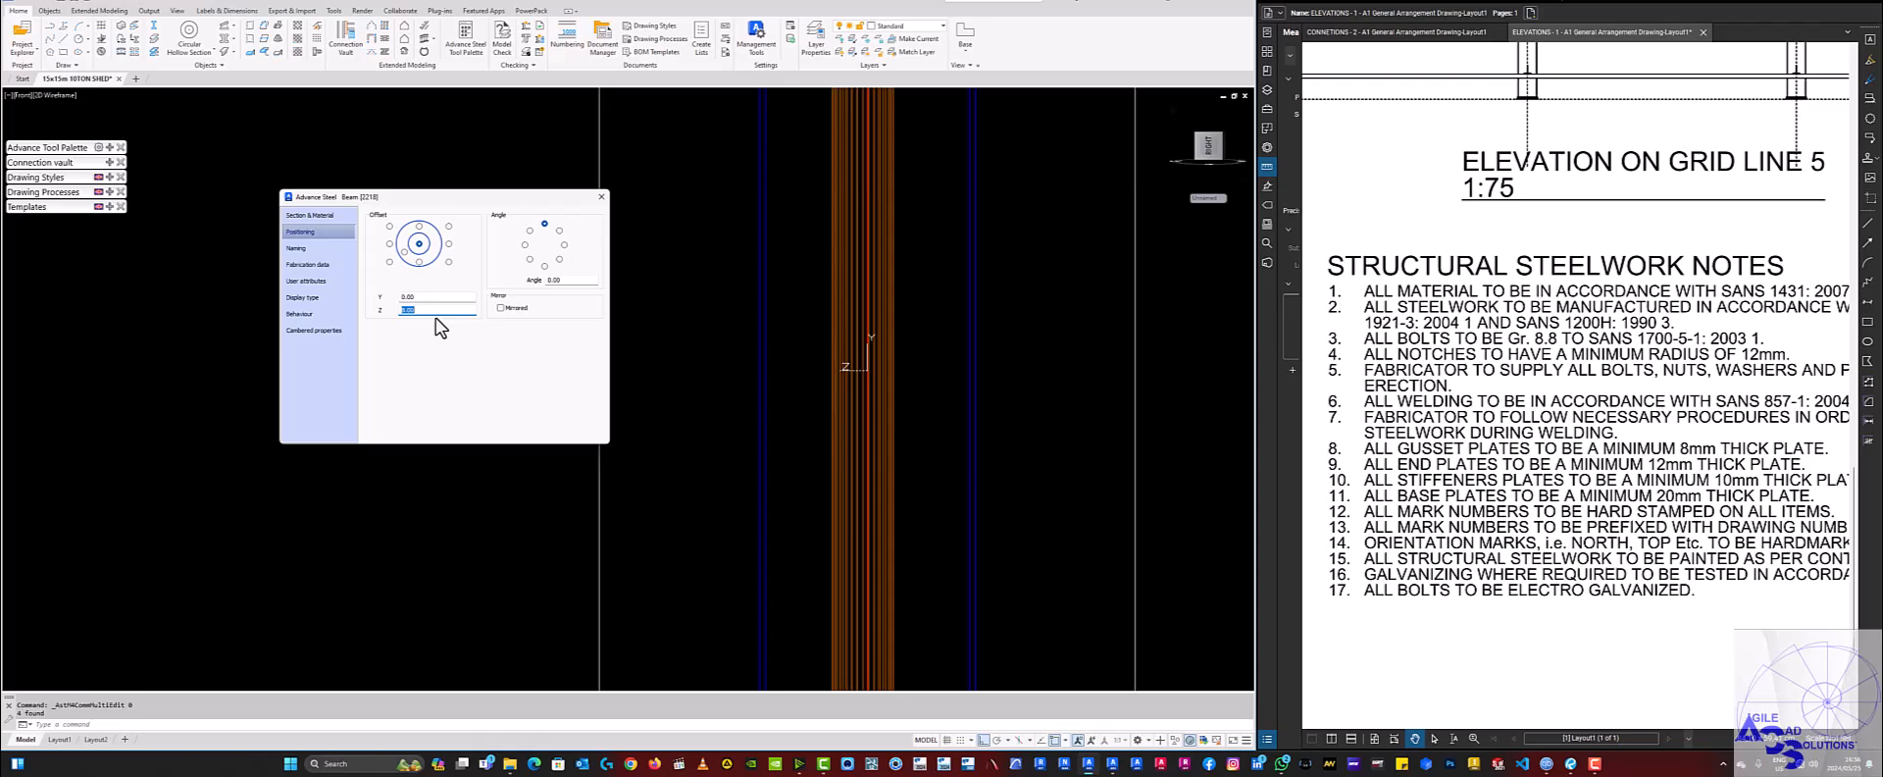
{"action": "scroll", "coordinate": [843, 376], "scroll_direction": "down", "scroll_amount": 6}
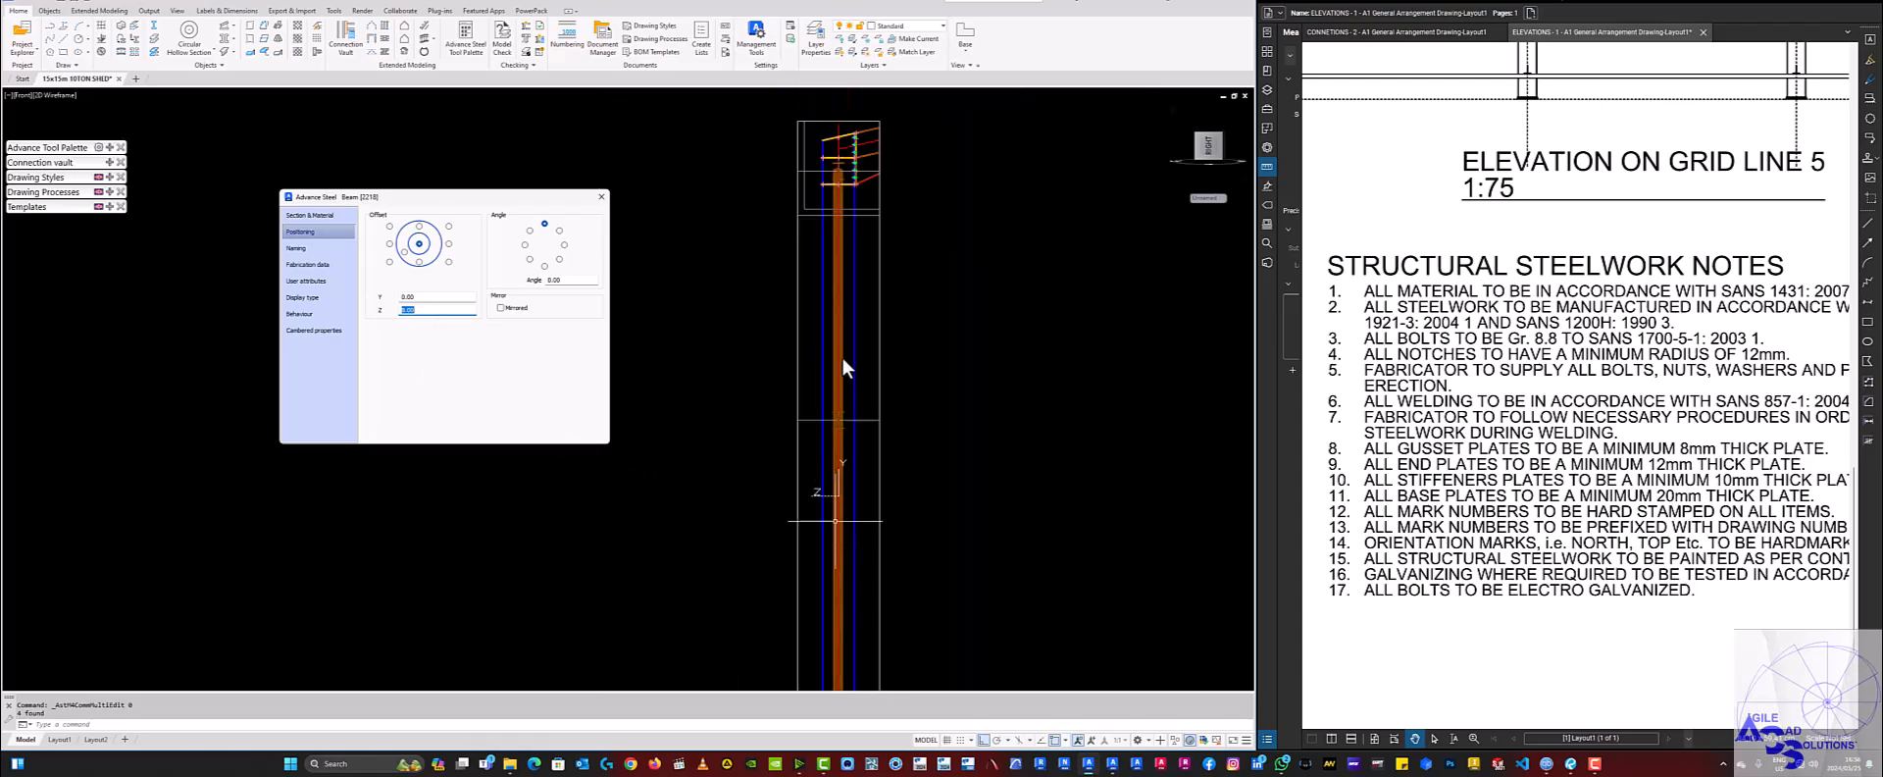
{"action": "scroll", "coordinate": [827, 149], "scroll_direction": "up", "scroll_amount": 4}
{"action": "scroll", "coordinate": [909, 292], "scroll_direction": "up", "scroll_amount": 3}
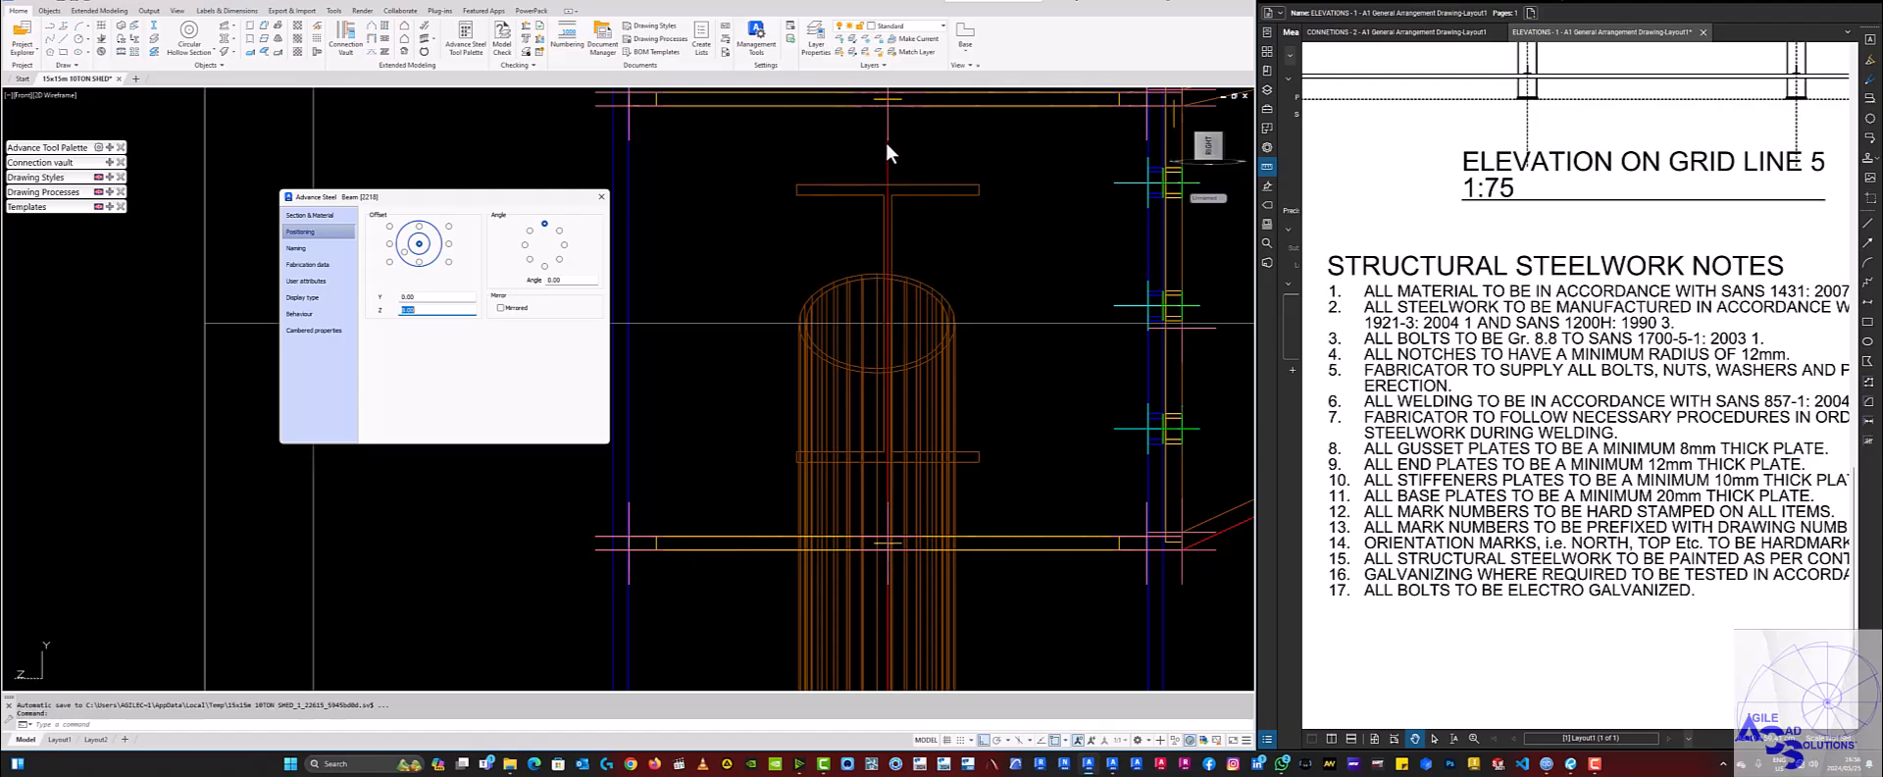
{"action": "left_click", "coordinate": [601, 196]}
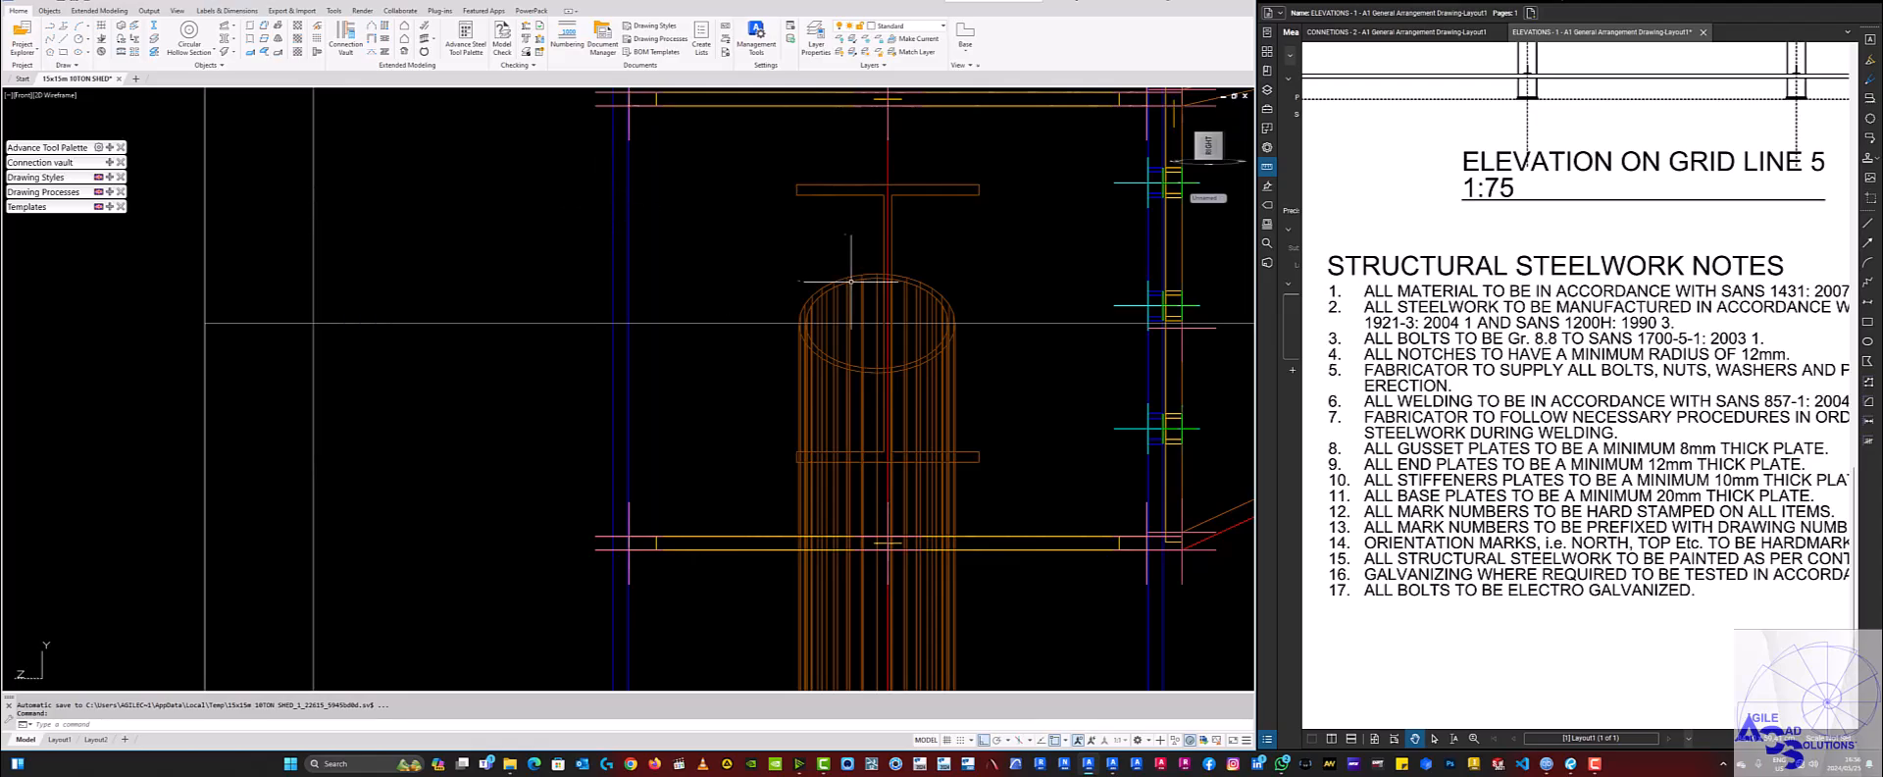
Return the frame to a 3D view, show all model objects again and switch the quick-view snaps off.
{"action": "scroll", "coordinate": [591, 279], "scroll_direction": "down", "scroll_amount": 10}
{"action": "middle_click_drag", "start_coordinate": [591, 279], "coordinate": [793, 362], "text": "shift"}
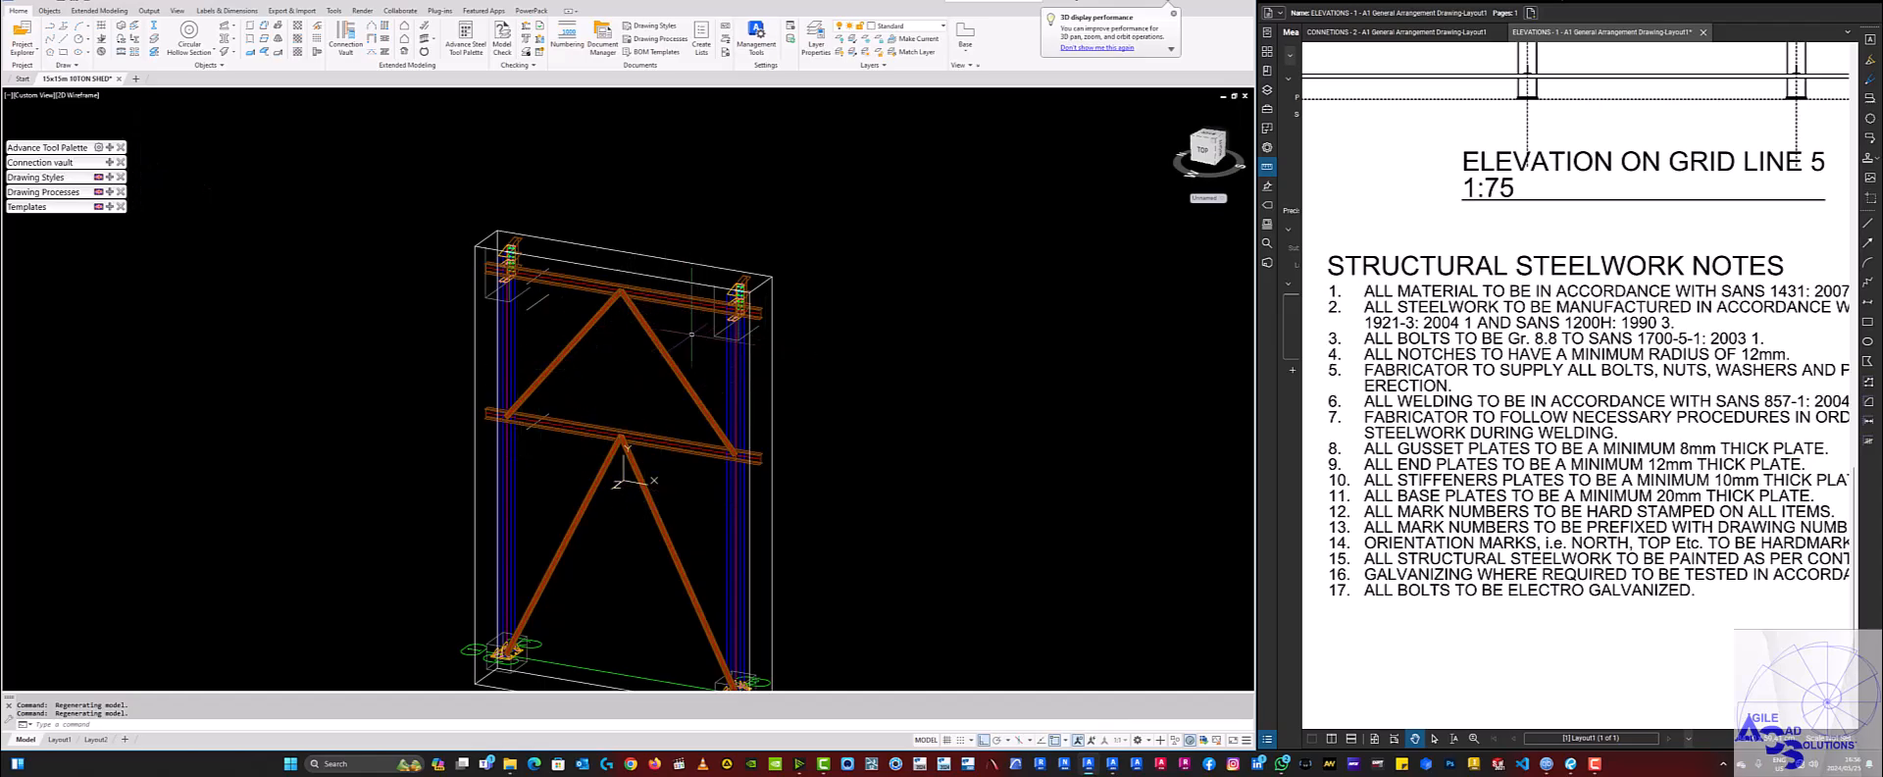
{"action": "left_click", "coordinate": [110, 147]}
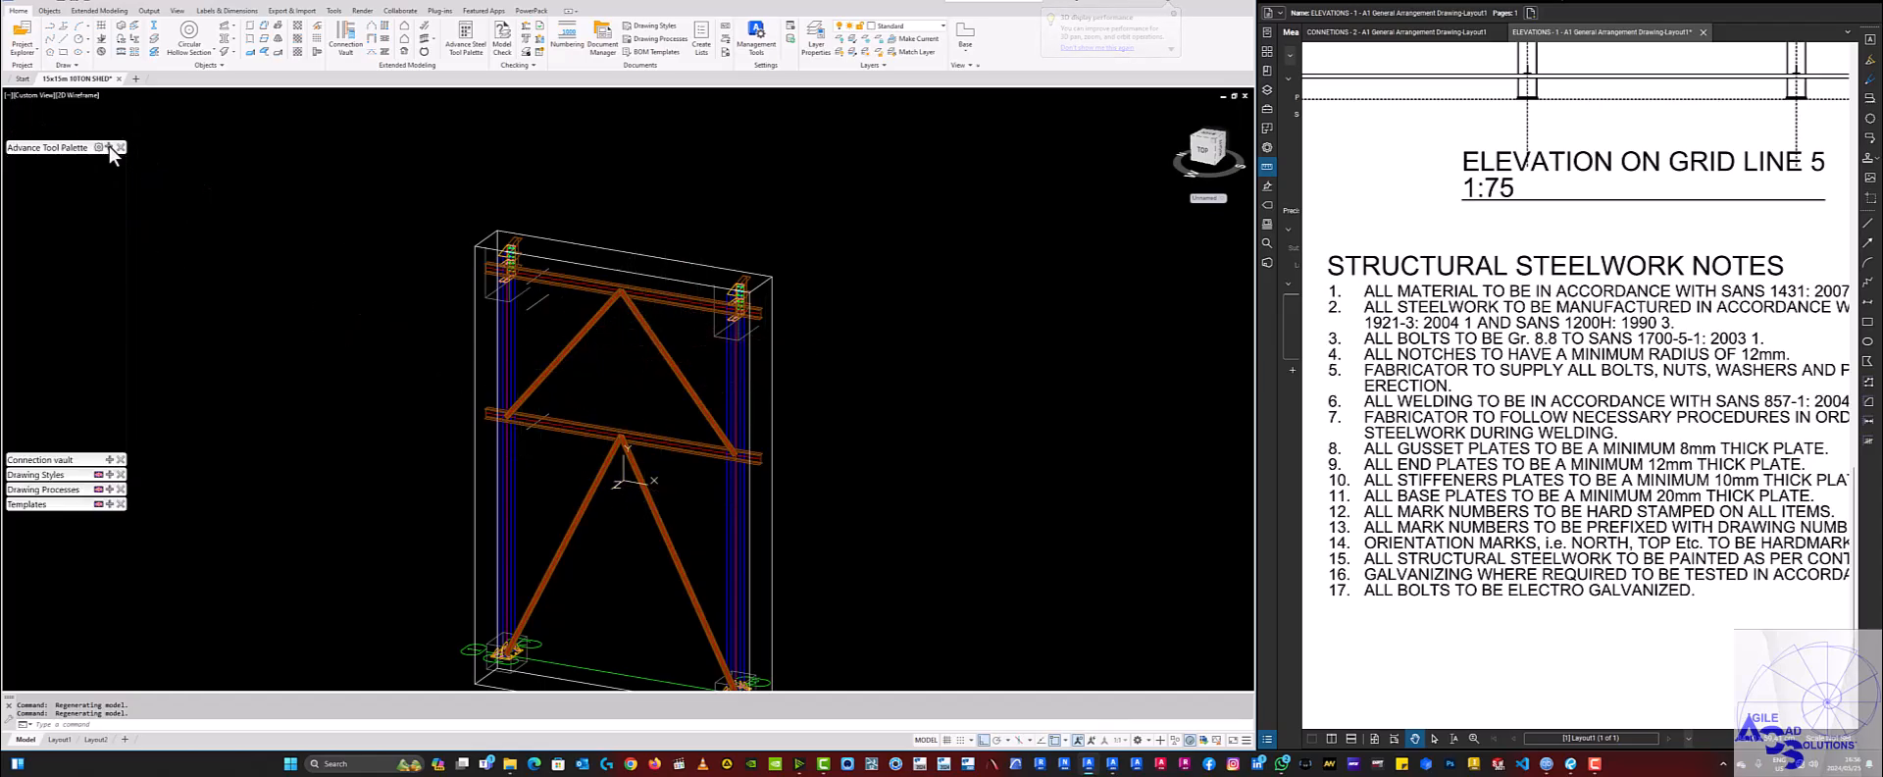
{"action": "left_click", "coordinate": [45, 256]}
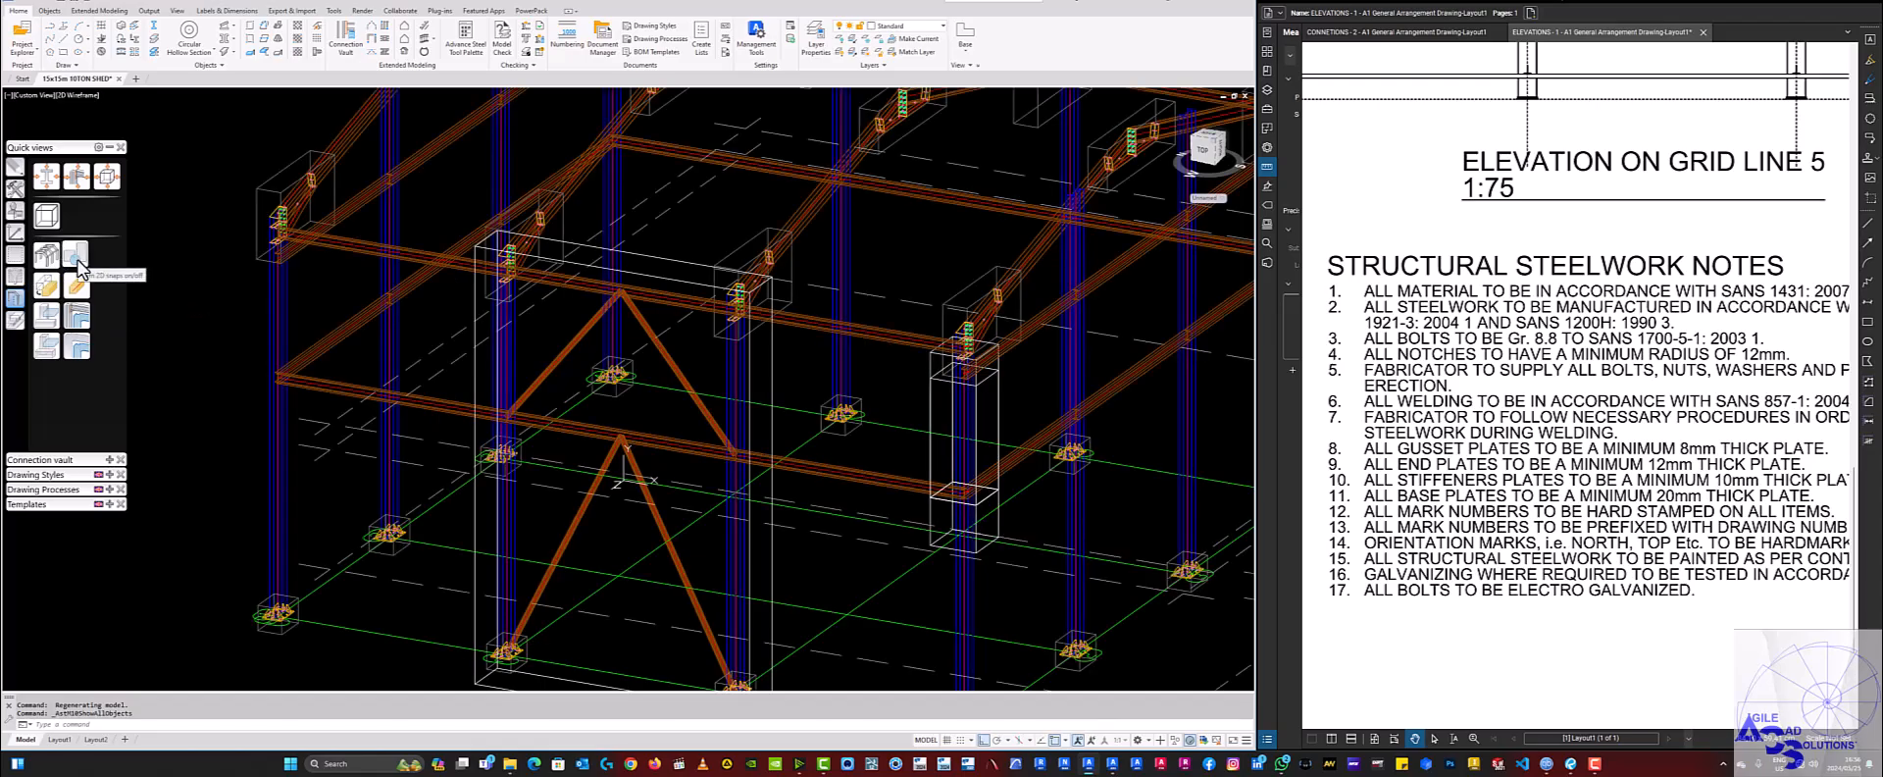
{"action": "left_click", "coordinate": [76, 257]}
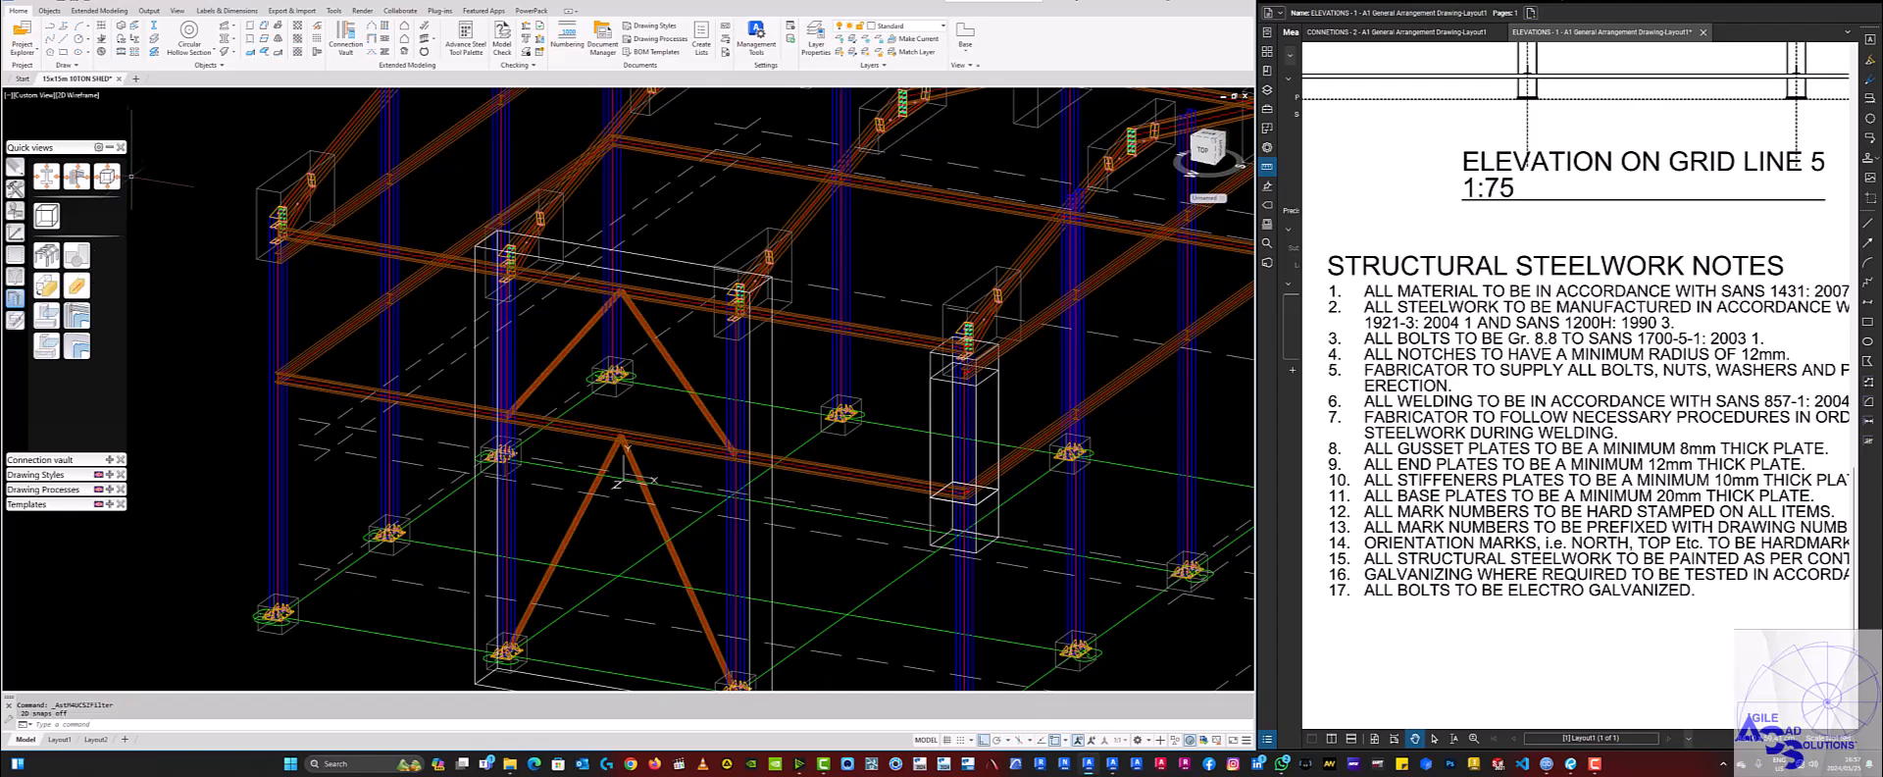
Reset the user coordinate system to World and view the whole shed in 3D.
{"action": "scroll", "coordinate": [337, 255], "scroll_direction": "down", "scroll_amount": 5}
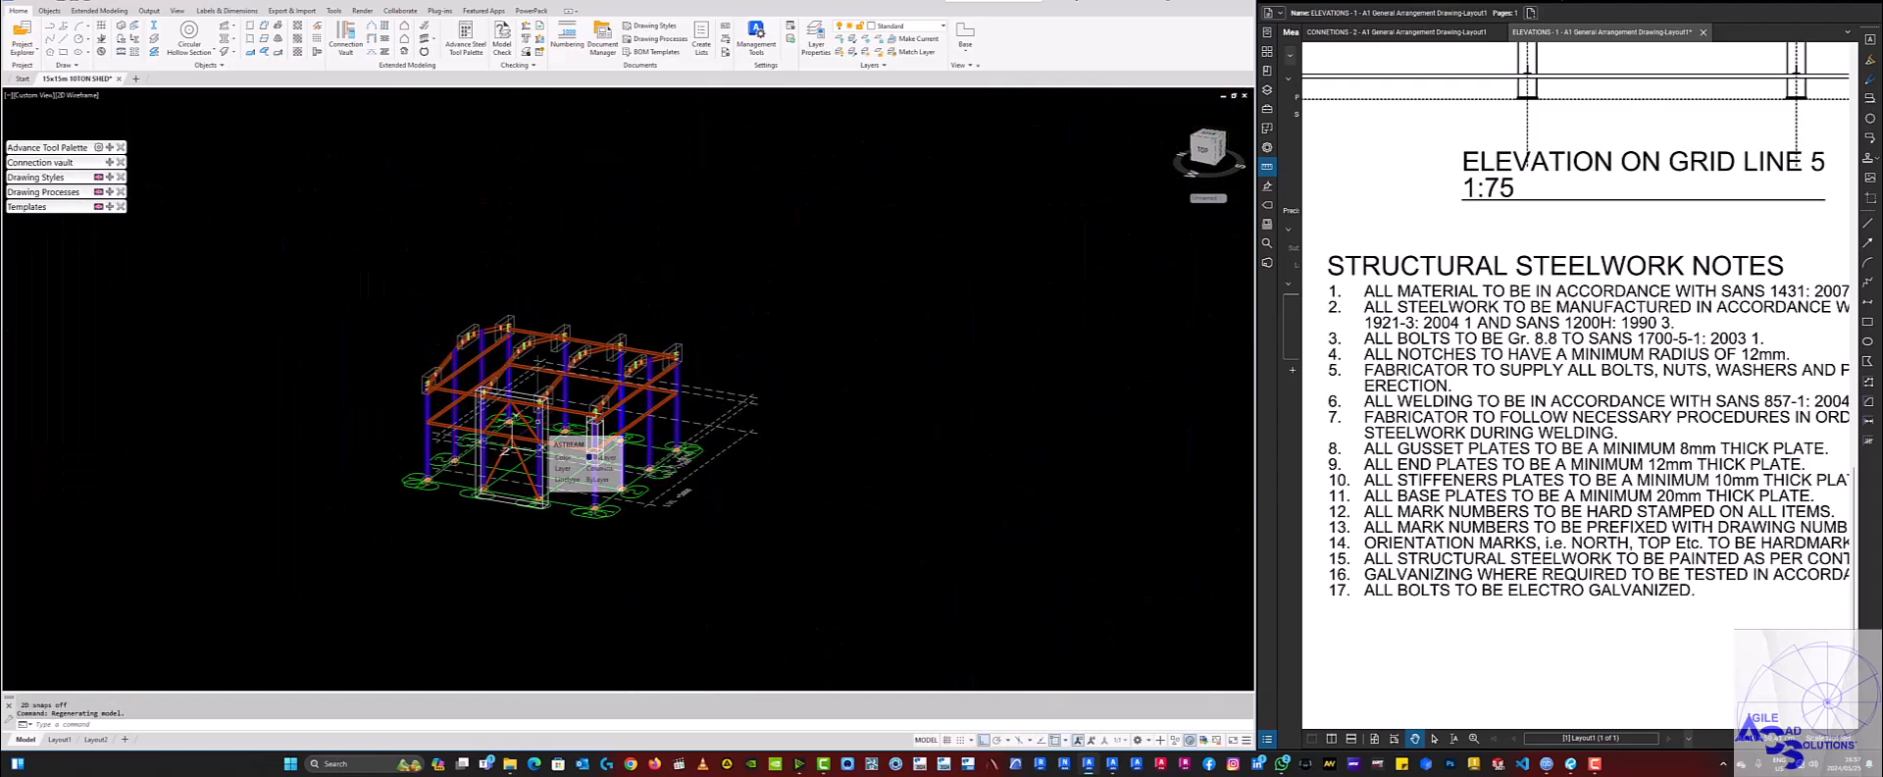
{"action": "type", "text": "UCS"}
{"action": "key", "text": "Return"}
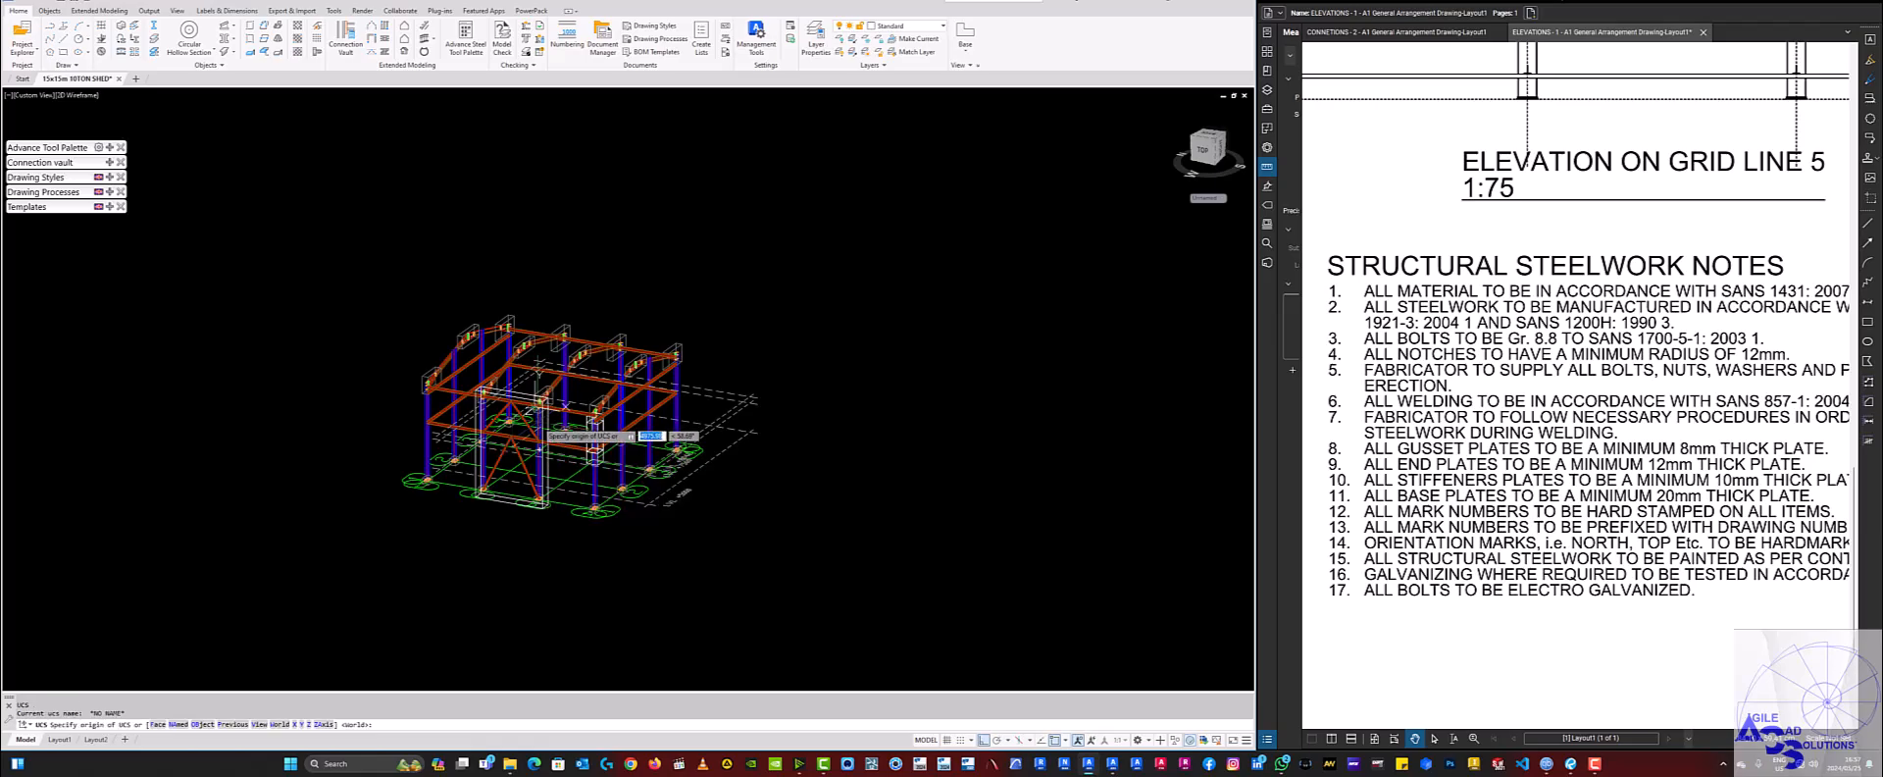
{"action": "middle_click_drag", "start_coordinate": [588, 461], "coordinate": [568, 504], "text": "shift"}
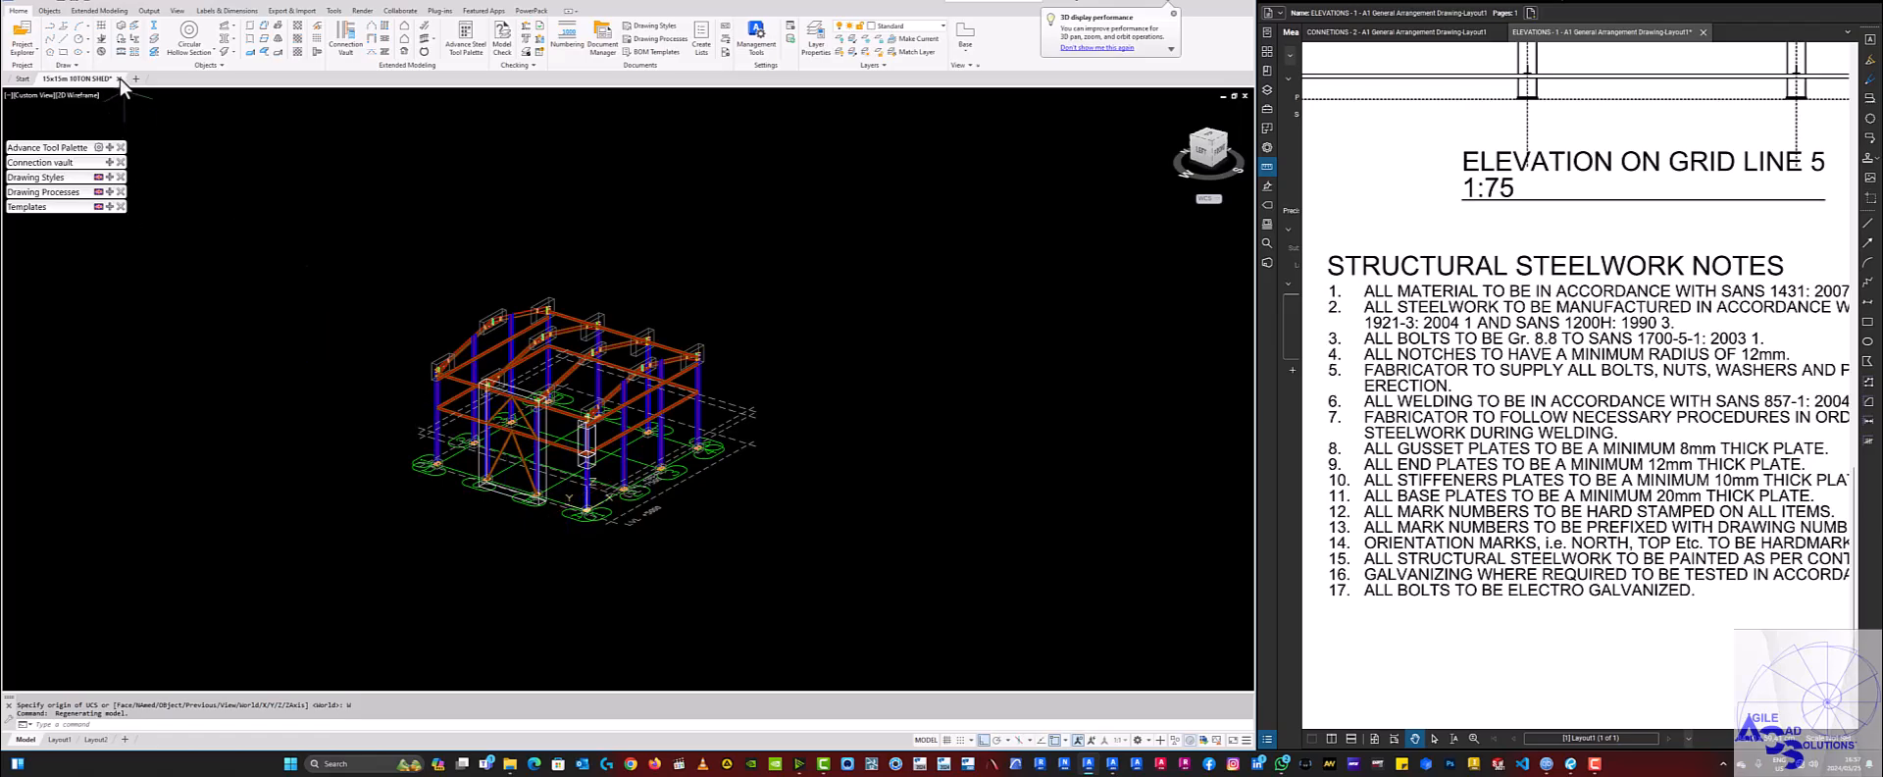
Switch the model's visual style to Realistic and frame the whole shed with its braced bay.
{"action": "left_click", "coordinate": [77, 95]}
{"action": "left_click", "coordinate": [115, 159]}
{"action": "scroll", "coordinate": [579, 415], "scroll_direction": "up", "scroll_amount": 5}
{"action": "scroll", "coordinate": [545, 437], "scroll_direction": "down", "scroll_amount": 2}
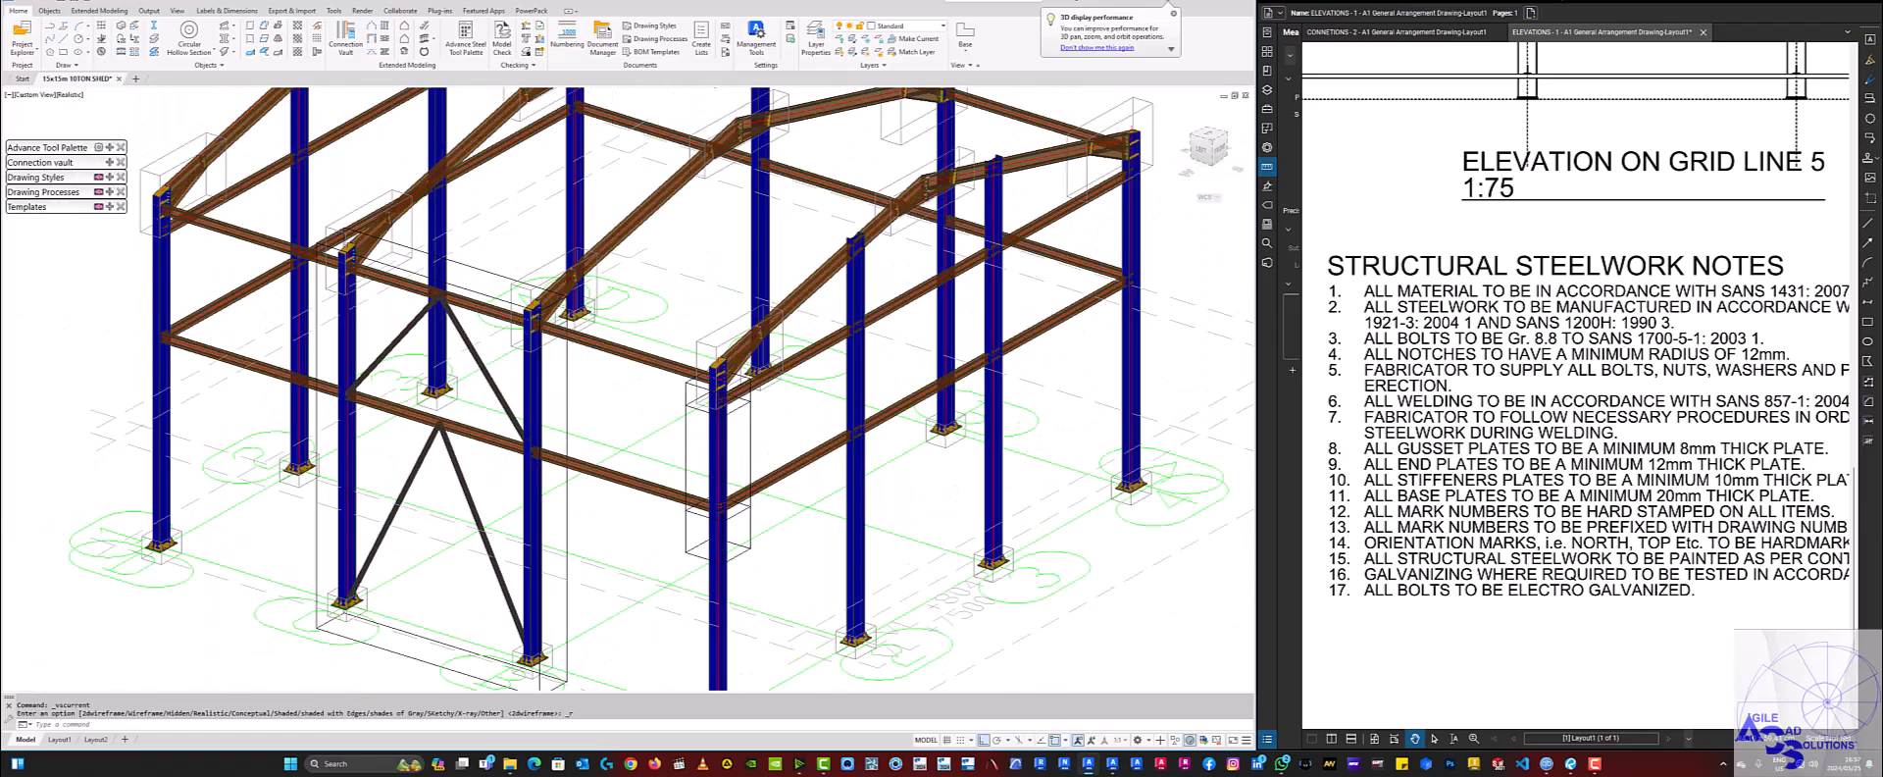
{"action": "mouse_move", "coordinate": [549, 446]}
{"action": "middle_mouse_down", "text": "shift"}
{"action": "mouse_move", "coordinate": [629, 428]}
{"action": "mouse_move", "coordinate": [557, 437]}
{"action": "middle_mouse_up", "text": "shift"}
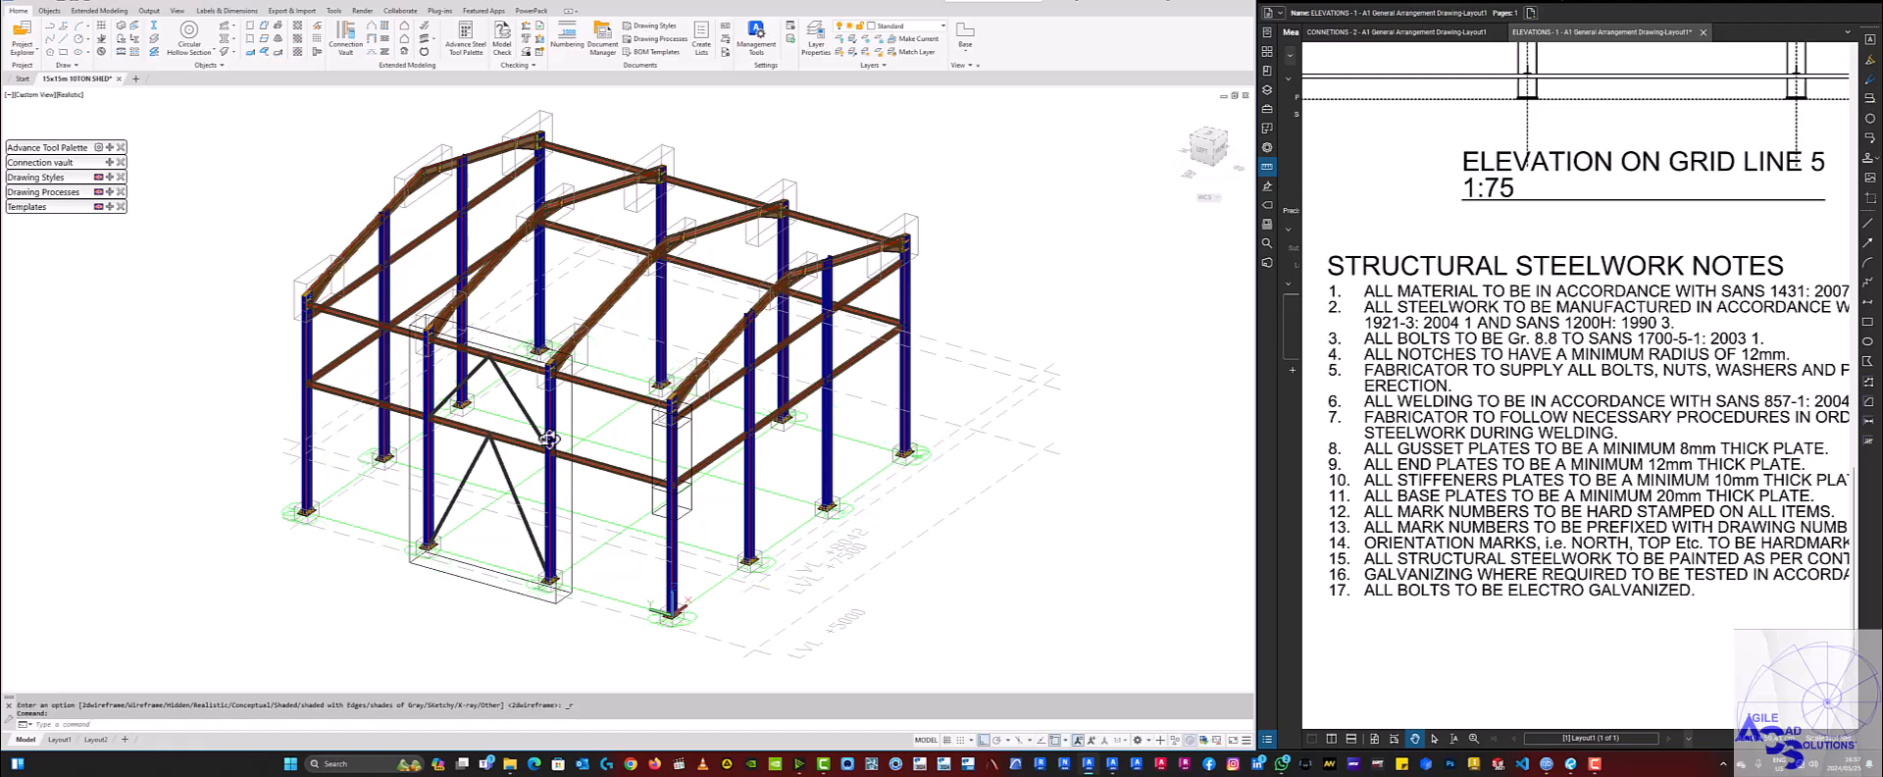
Mirror the four pipe braces across the midpoint line of the shed's width onto the opposite side wall, keeping the originals.
{"action": "left_click", "coordinate": [509, 385]}
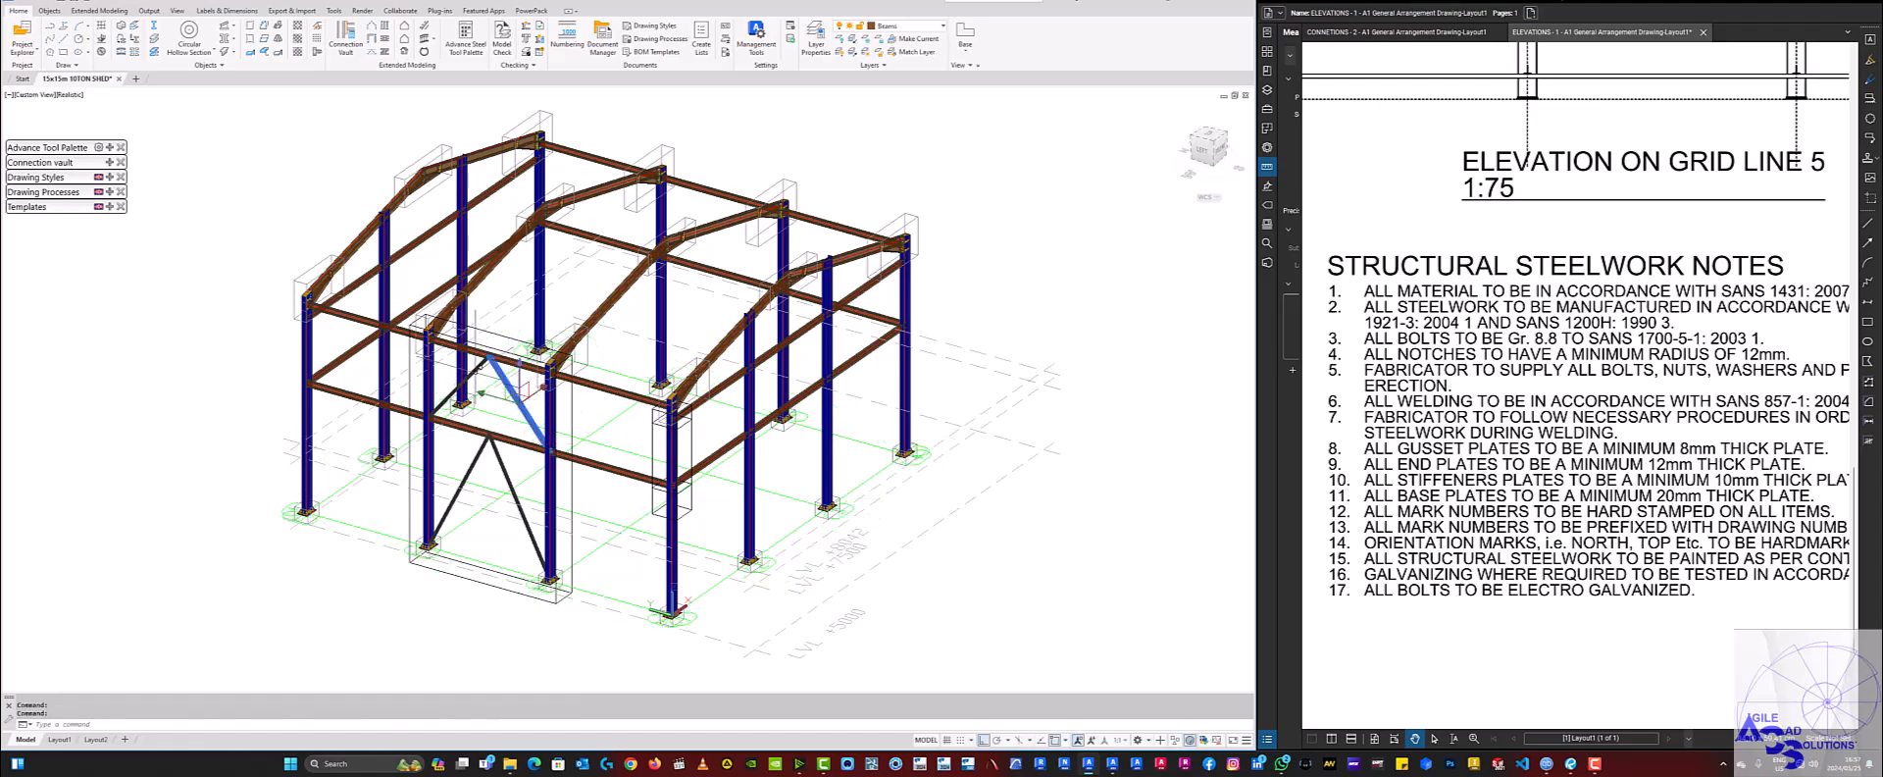
{"action": "key", "text": "Escape"}
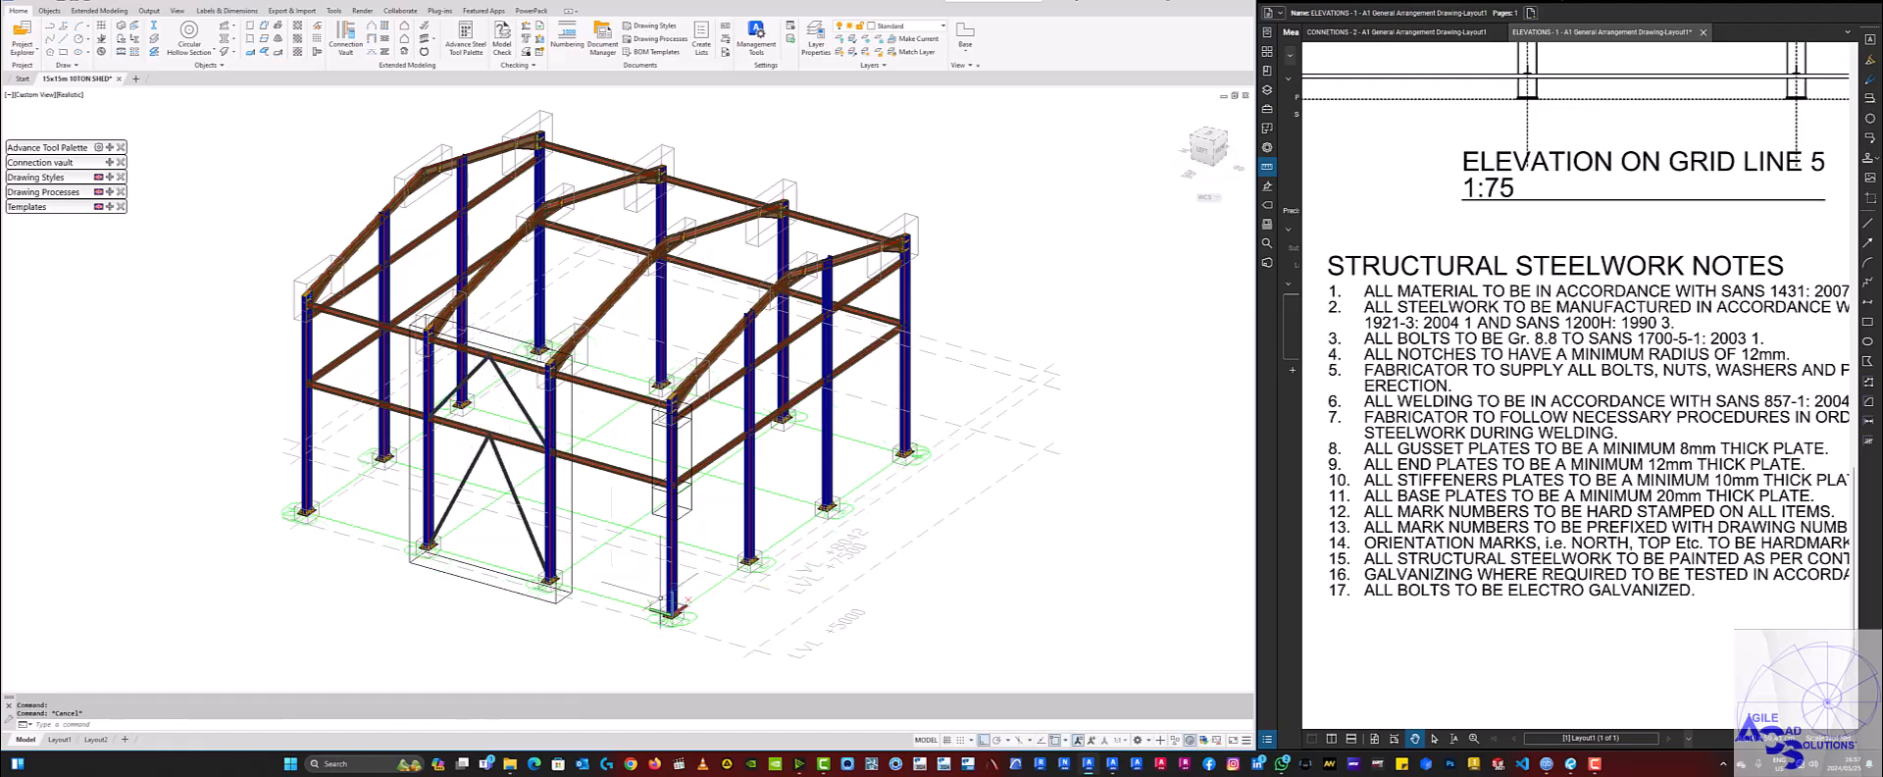
{"action": "left_click", "coordinate": [511, 393]}
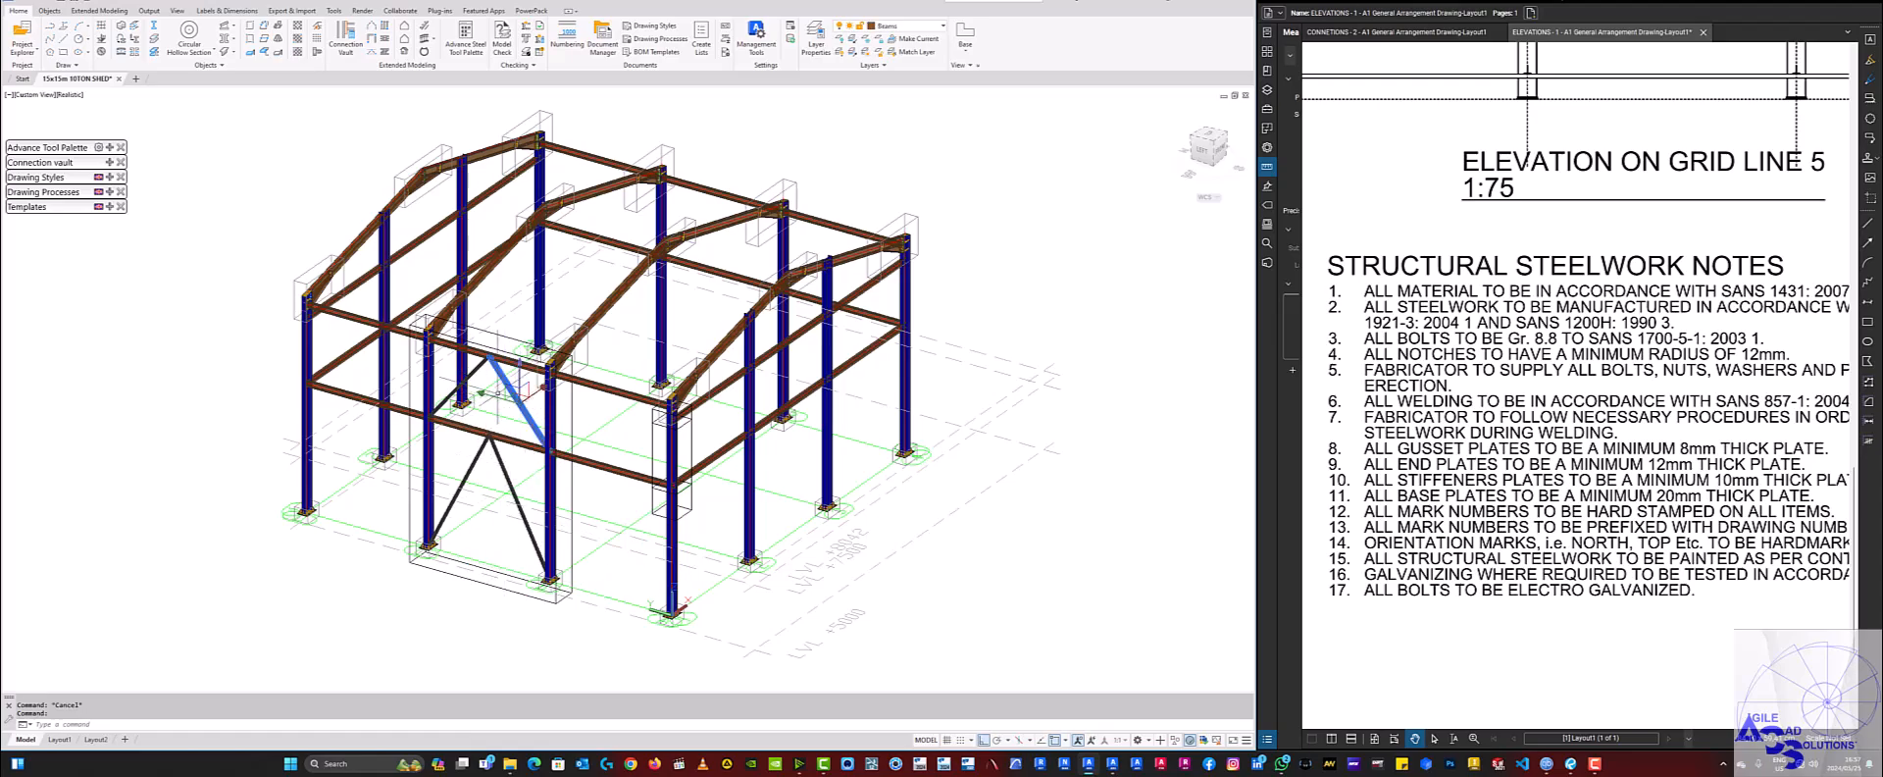
{"action": "left_click", "coordinate": [477, 374]}
{"action": "left_click", "coordinate": [477, 366]}
{"action": "left_click", "coordinate": [501, 468]}
{"action": "left_click", "coordinate": [472, 463]}
{"action": "type", "text": "mi"}
{"action": "key", "text": "Return"}
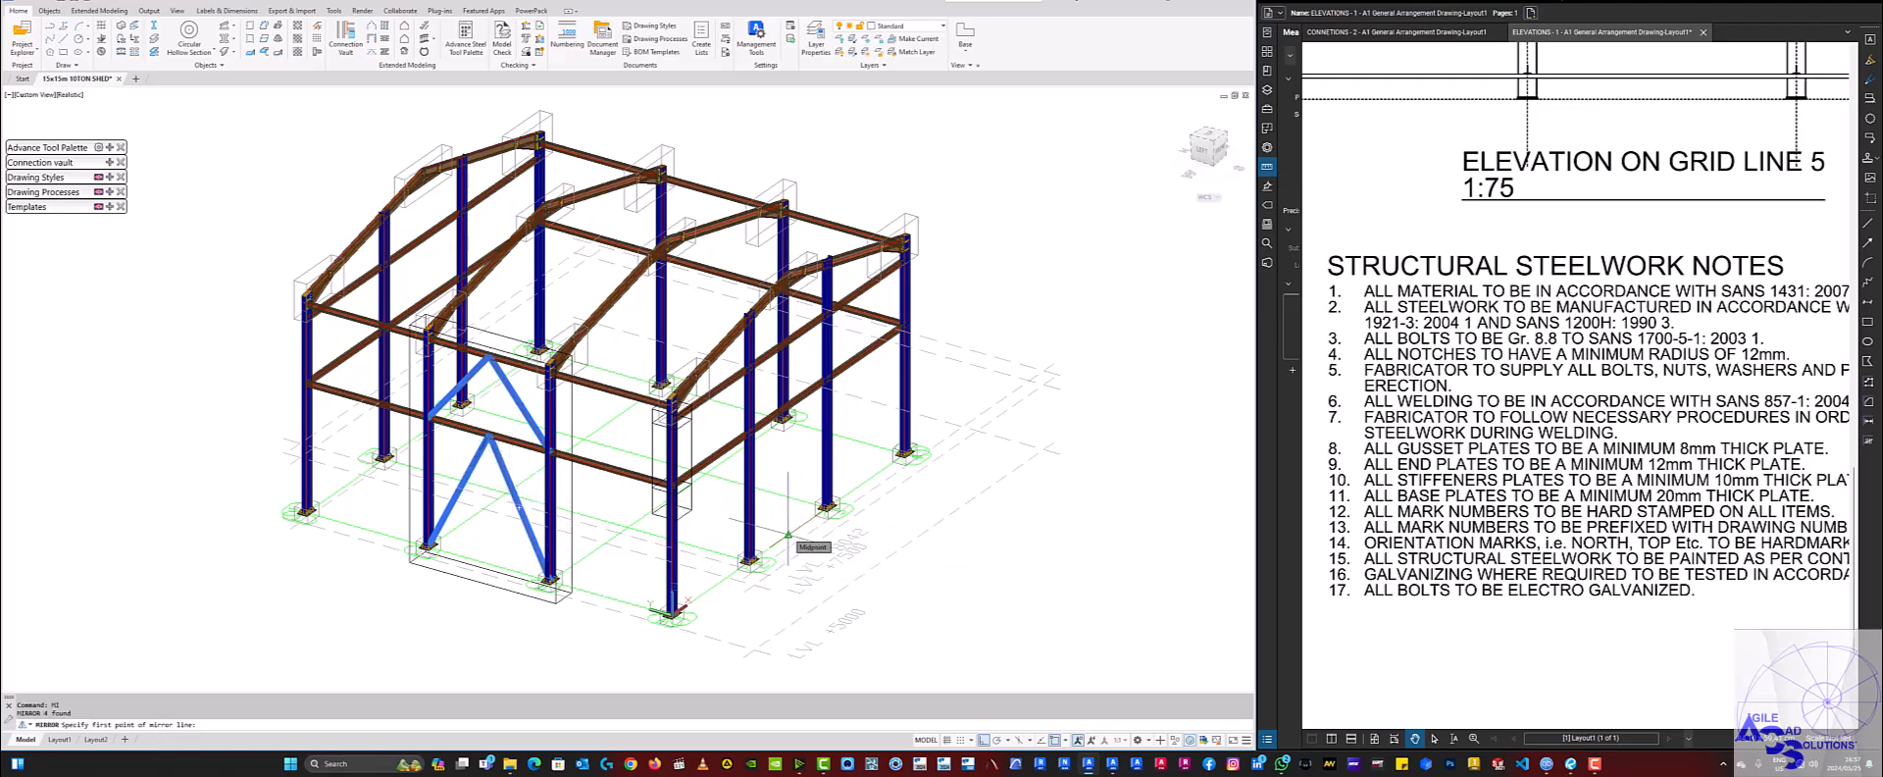
{"action": "left_click", "coordinate": [788, 535]}
{"action": "left_click", "coordinate": [1006, 578]}
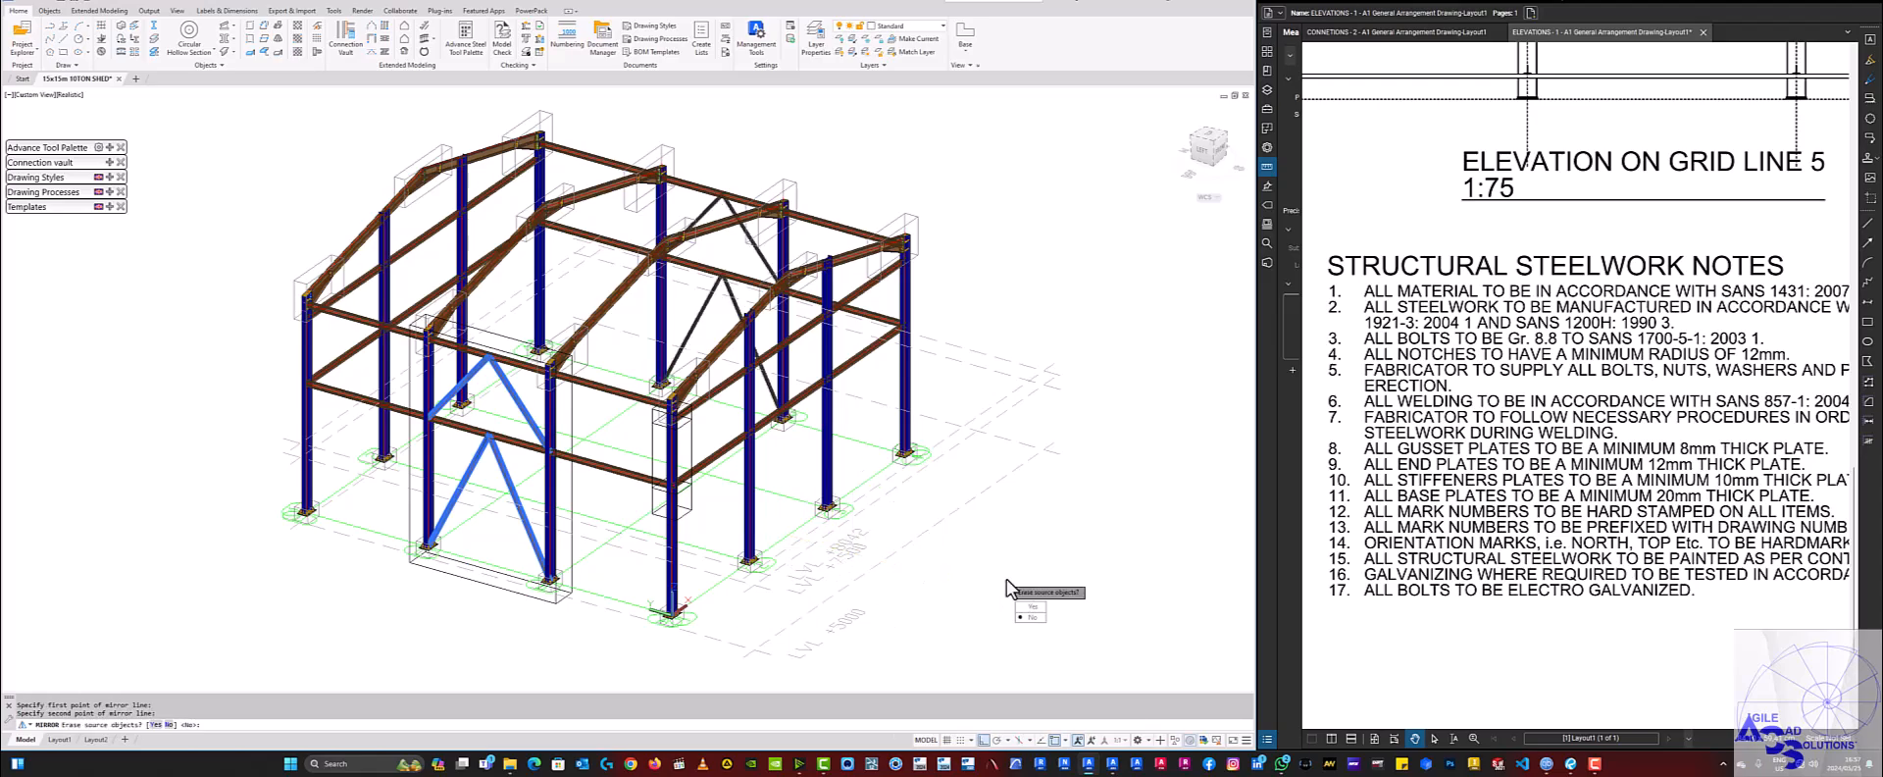
{"action": "key", "text": "Return"}
{"action": "middle_click_drag", "start_coordinate": [789, 470], "coordinate": [721, 642], "text": "shift"}
{"action": "scroll", "coordinate": [643, 560], "scroll_direction": "down", "scroll_amount": 4}
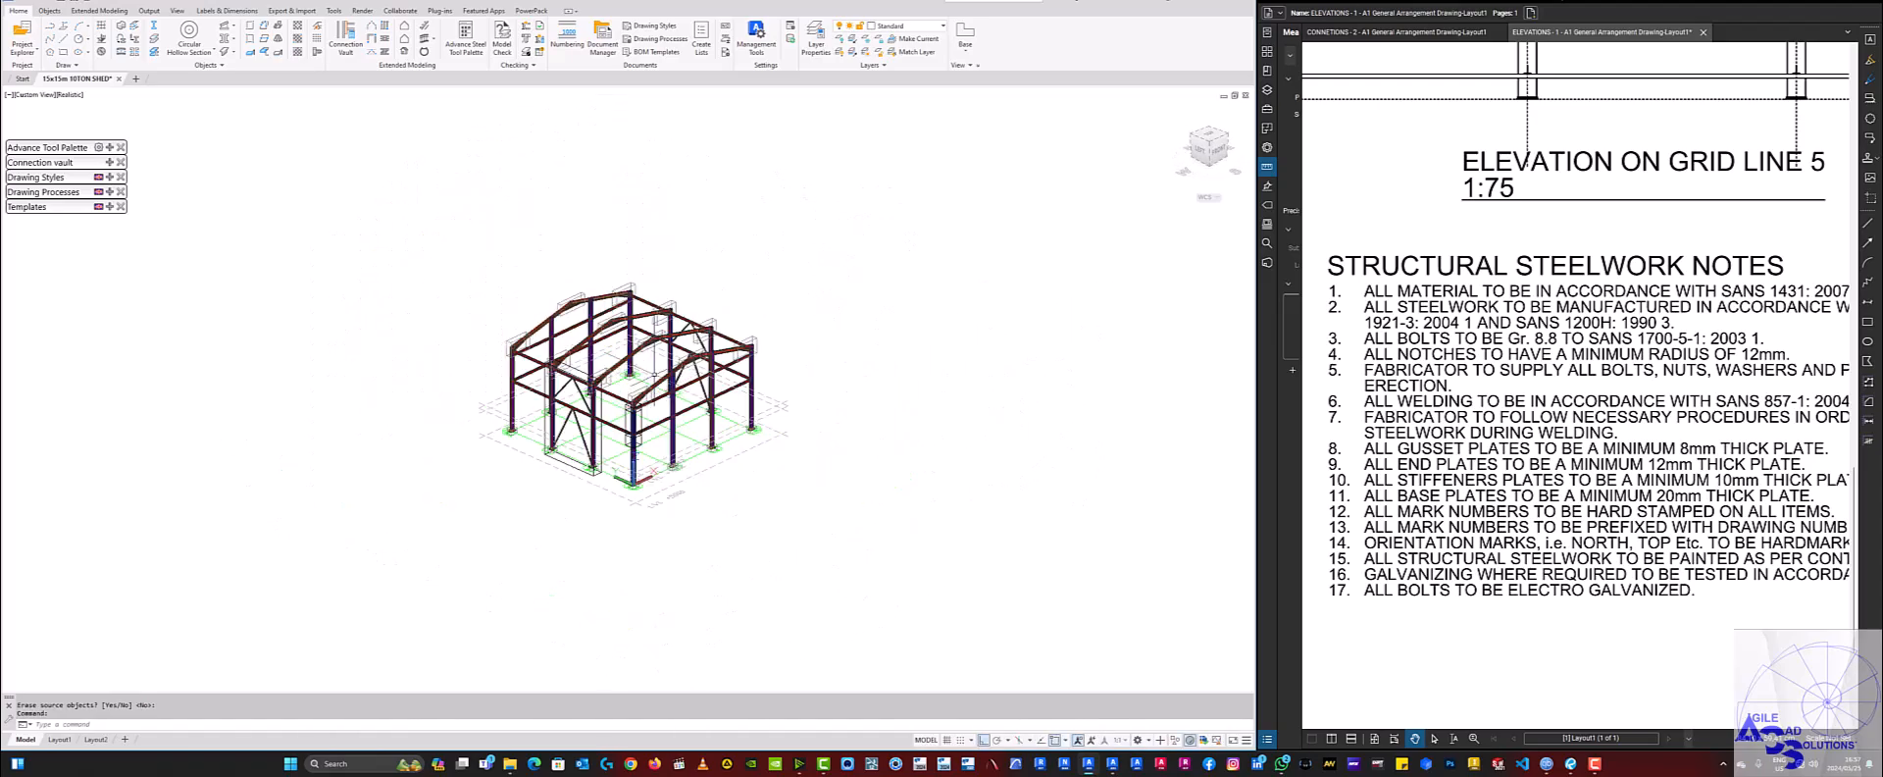
{"action": "scroll", "coordinate": [619, 461], "scroll_direction": "up", "scroll_amount": 5}
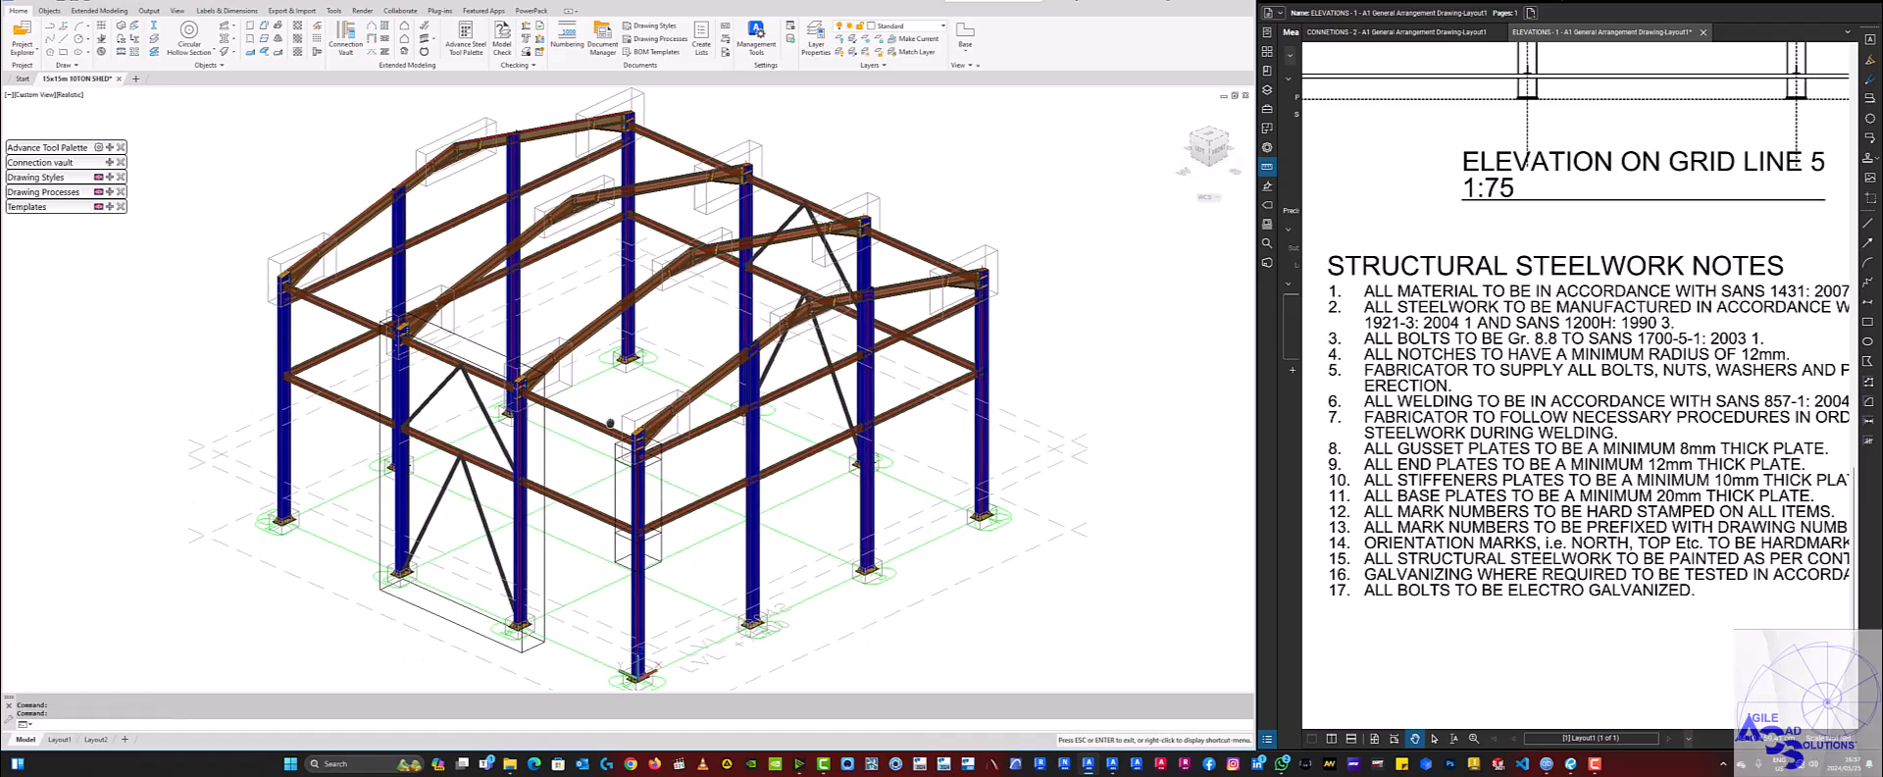
{"action": "middle_click_drag", "start_coordinate": [873, 461], "coordinate": [730, 452], "text": "shift"}
{"action": "scroll", "coordinate": [730, 452], "scroll_direction": "up", "scroll_amount": 2}
{"action": "scroll", "coordinate": [647, 417], "scroll_direction": "up", "scroll_amount": 2}
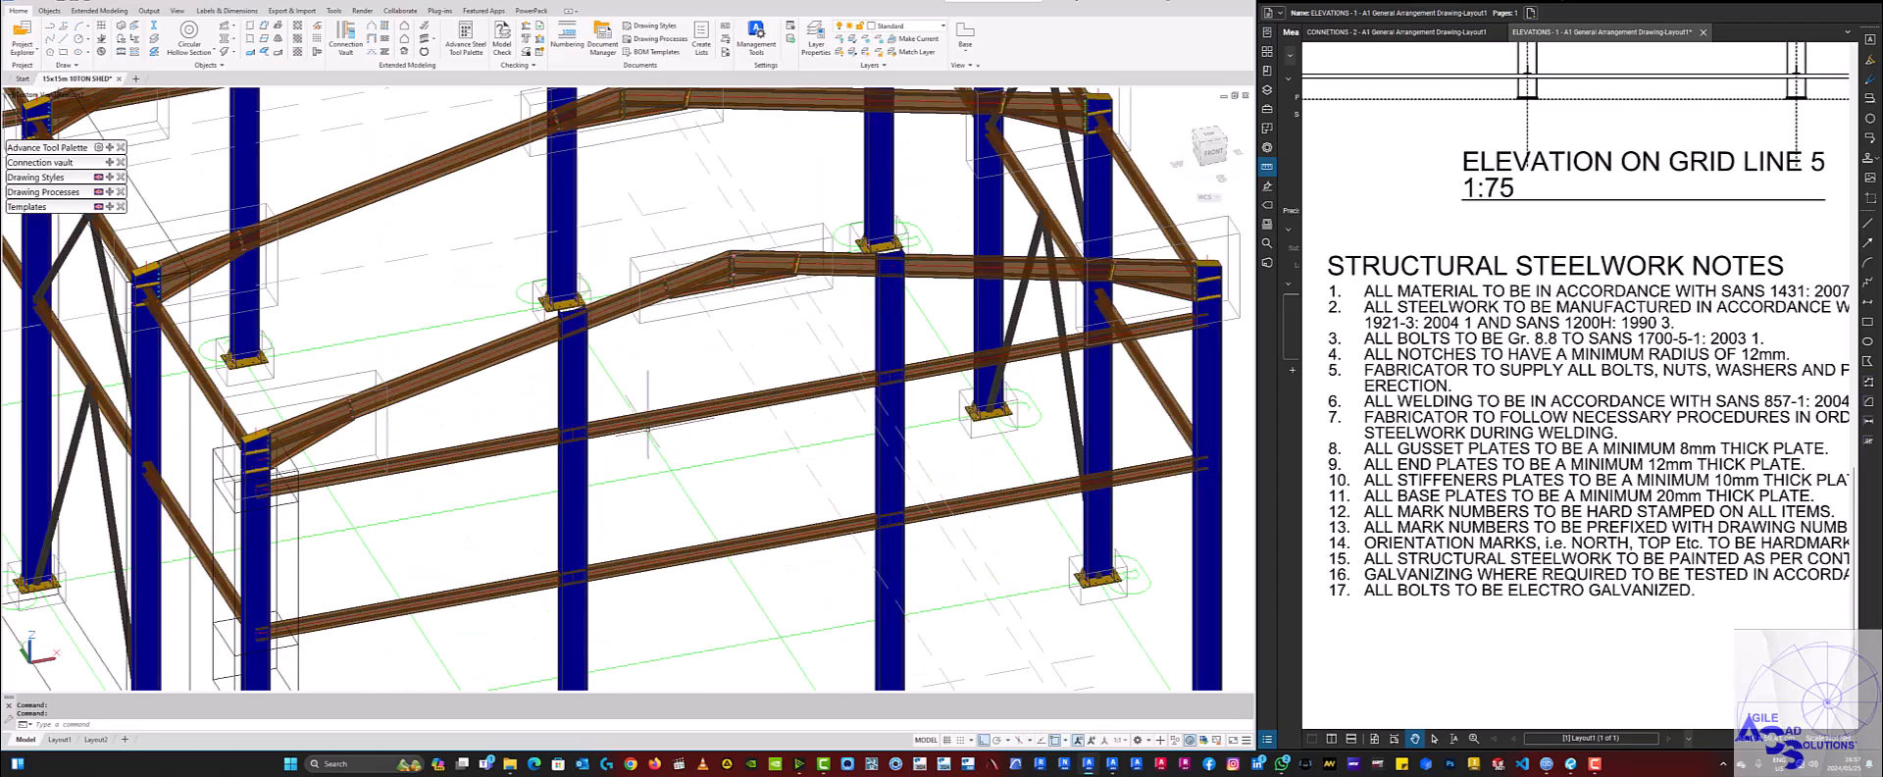
{"action": "left_click", "coordinate": [690, 400]}
{"action": "left_click", "coordinate": [753, 540]}
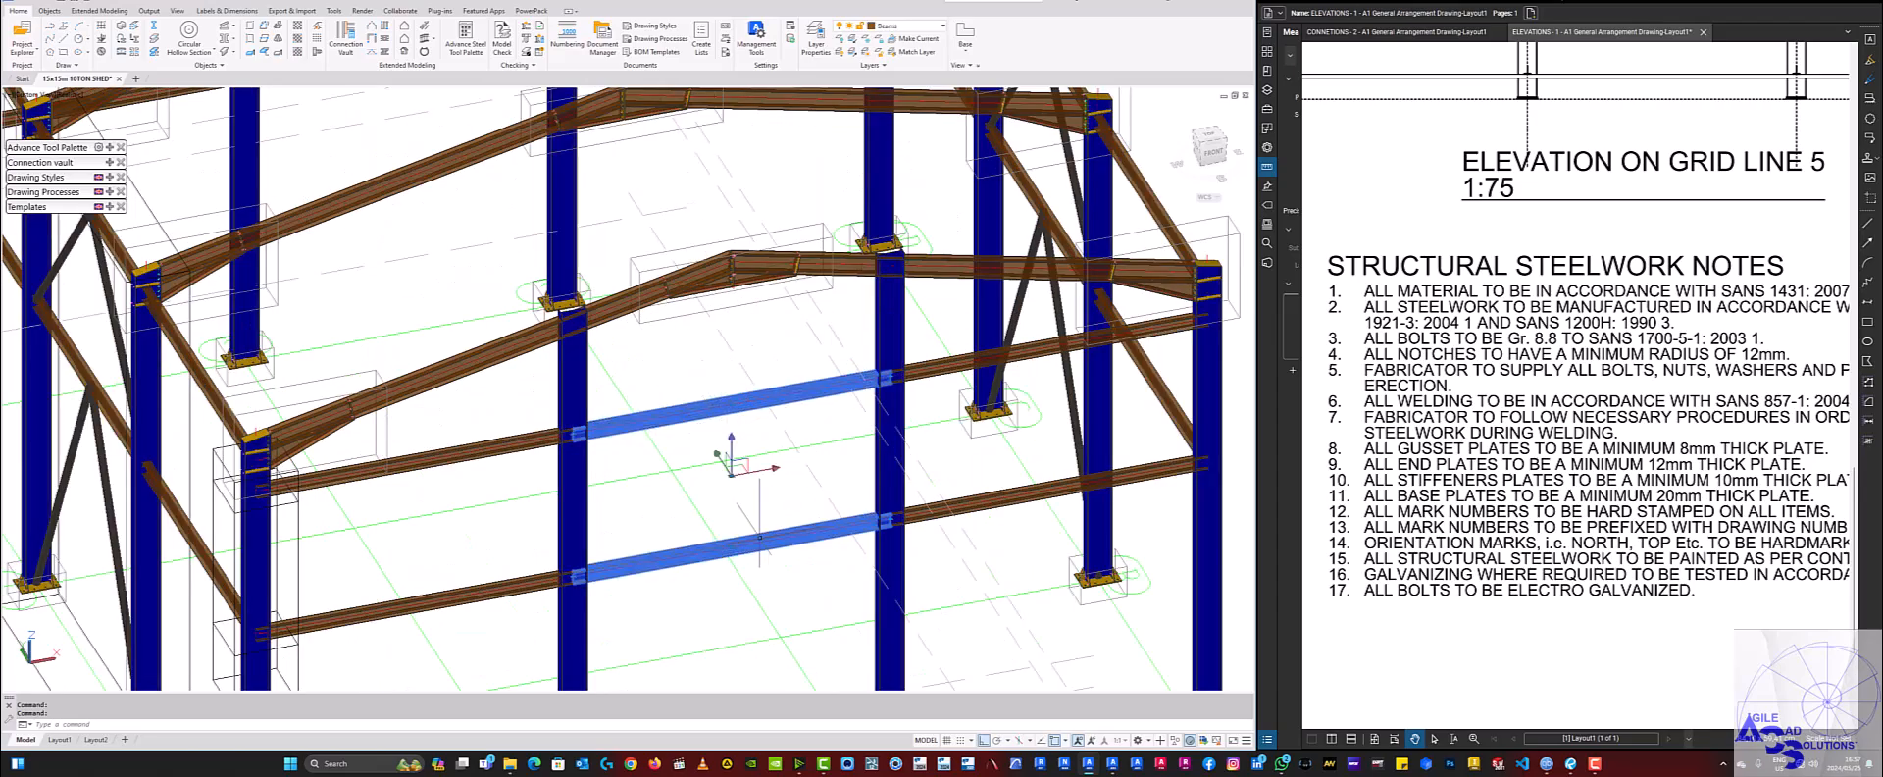
{"action": "left_click", "coordinate": [576, 496]}
{"action": "left_click", "coordinate": [889, 460]}
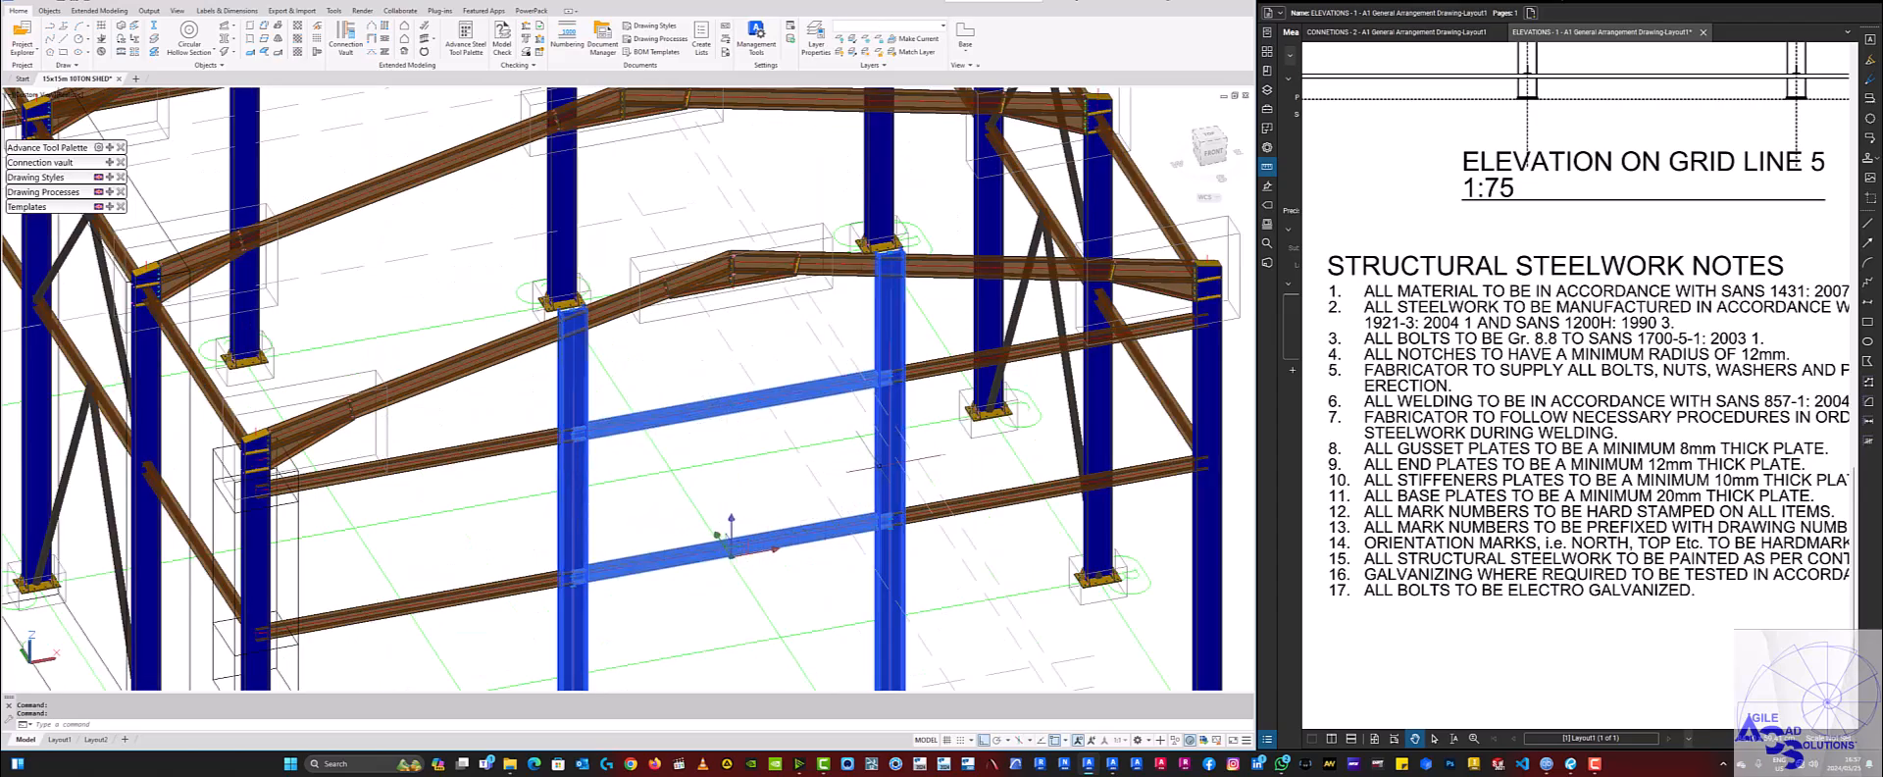
{"action": "scroll", "coordinate": [776, 478], "scroll_direction": "down", "scroll_amount": 6}
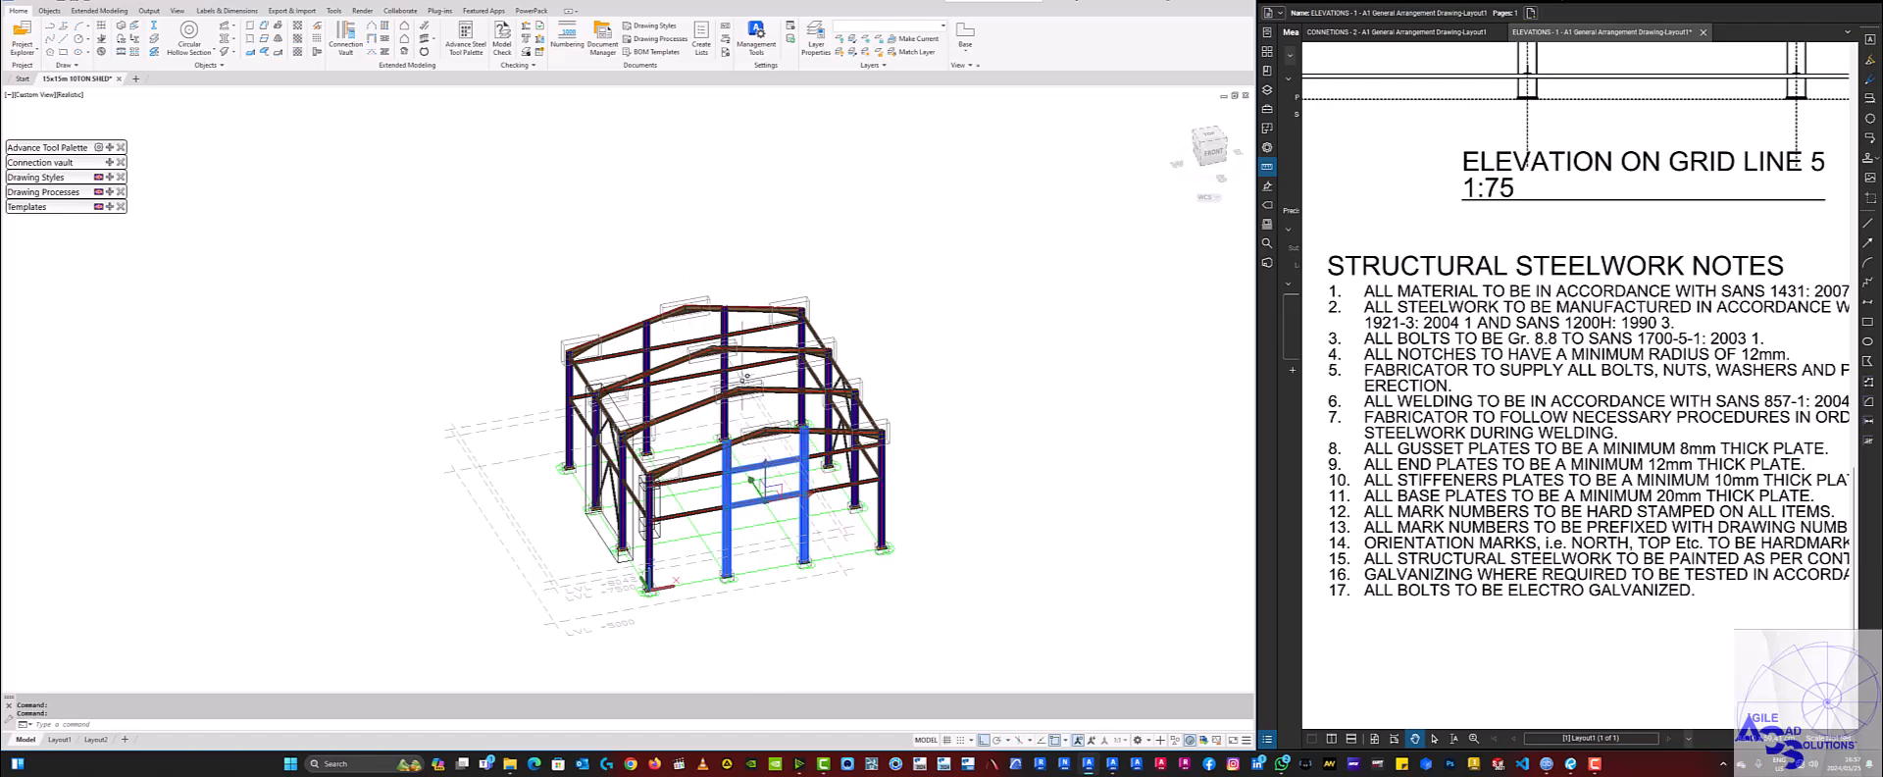
{"action": "key", "text": "Escape"}
Following the bracing layout in the elevation on grid line 1, select the gable frame's two middle-bay beams and their adjoining column.
{"action": "scroll", "coordinate": [1422, 569], "scroll_direction": "down", "scroll_amount": 5}
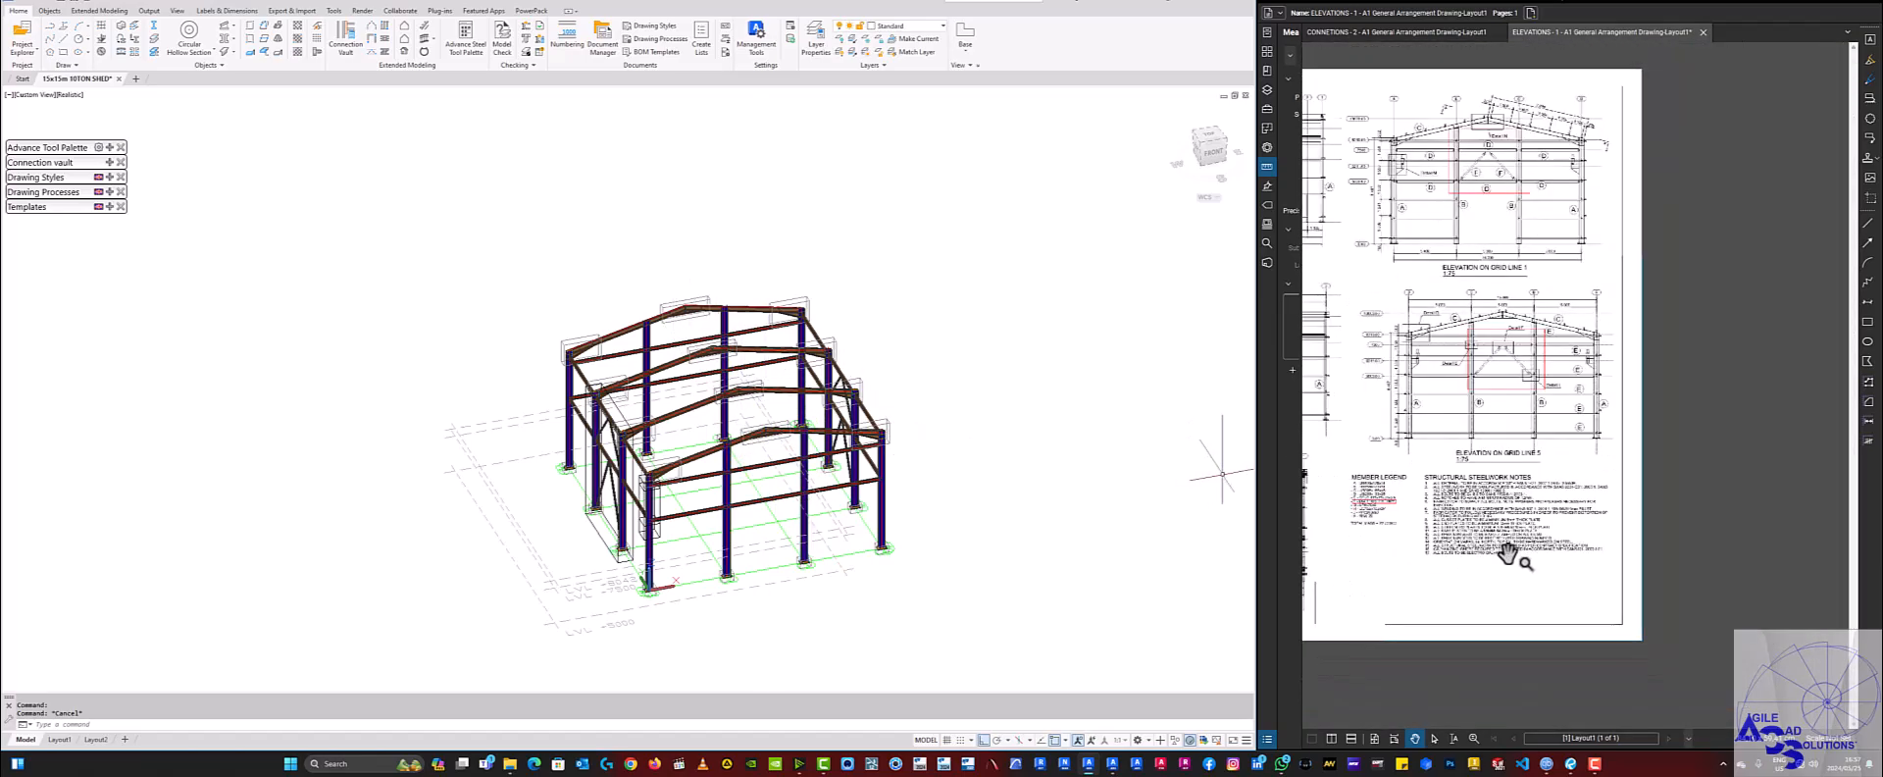
{"action": "scroll", "coordinate": [1494, 356], "scroll_direction": "up", "scroll_amount": 5}
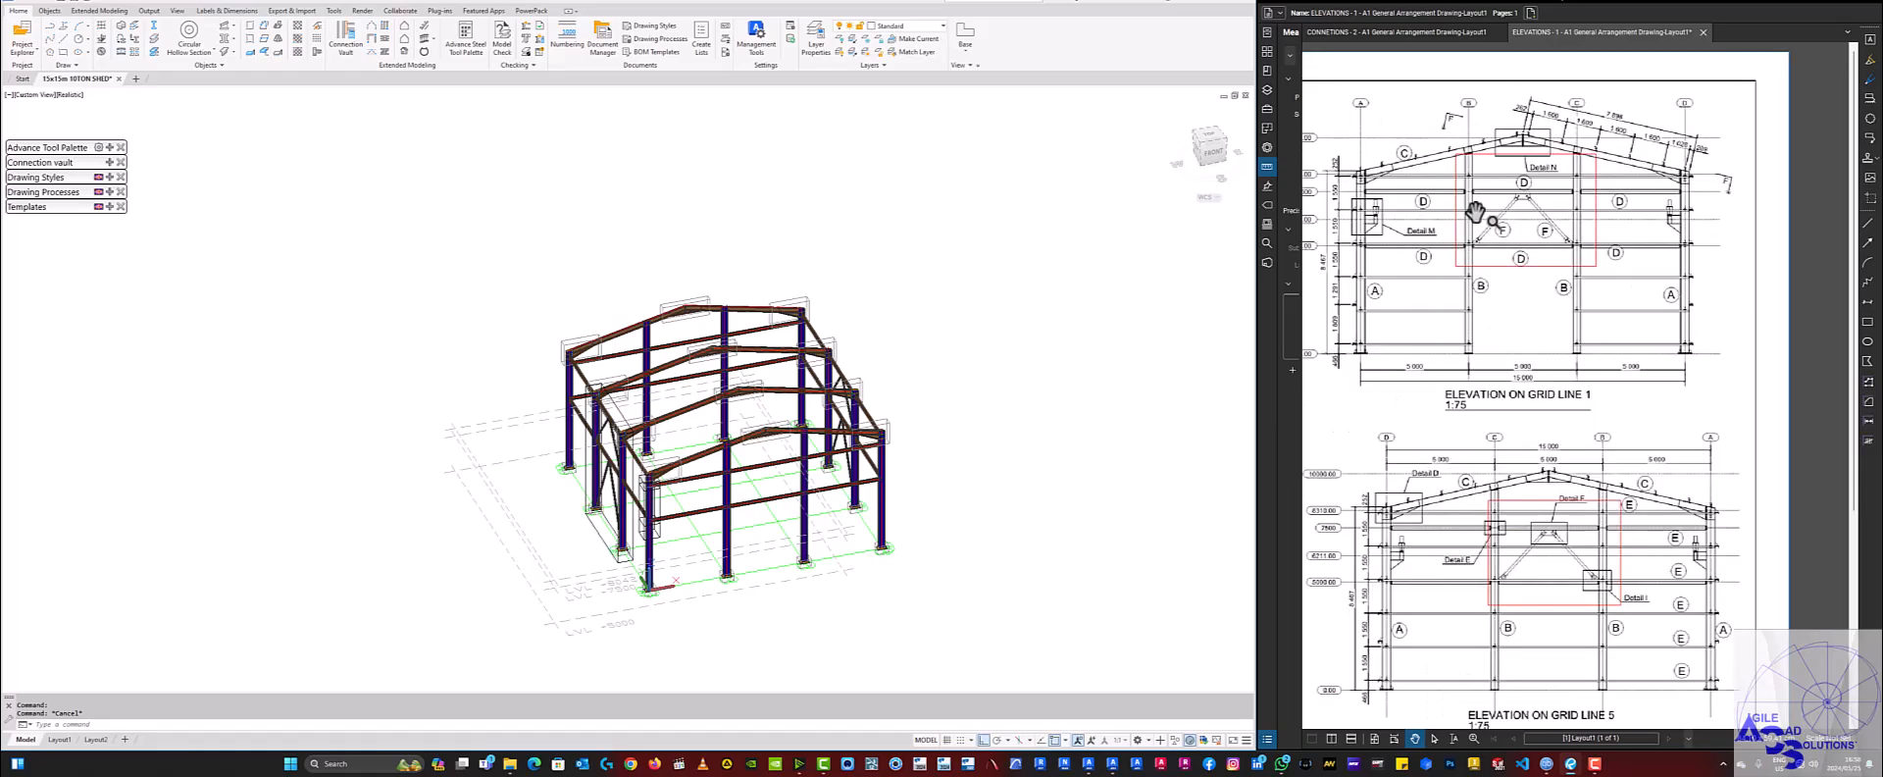
{"action": "scroll", "coordinate": [1479, 255], "scroll_direction": "up", "scroll_amount": 2}
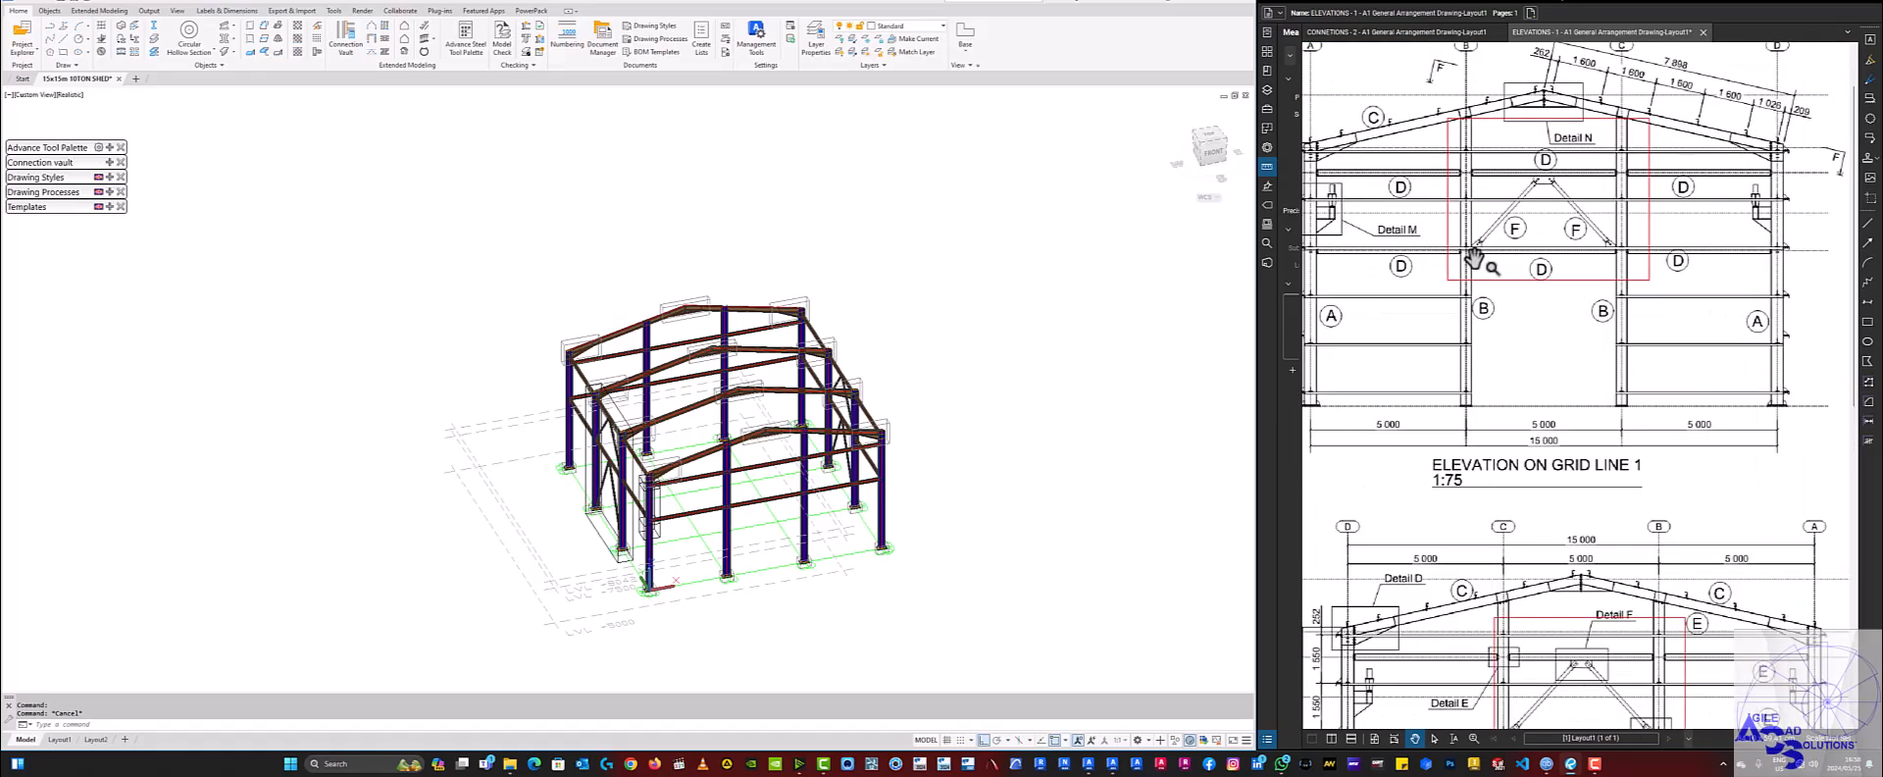
{"action": "scroll", "coordinate": [1476, 259], "scroll_direction": "up", "scroll_amount": 1}
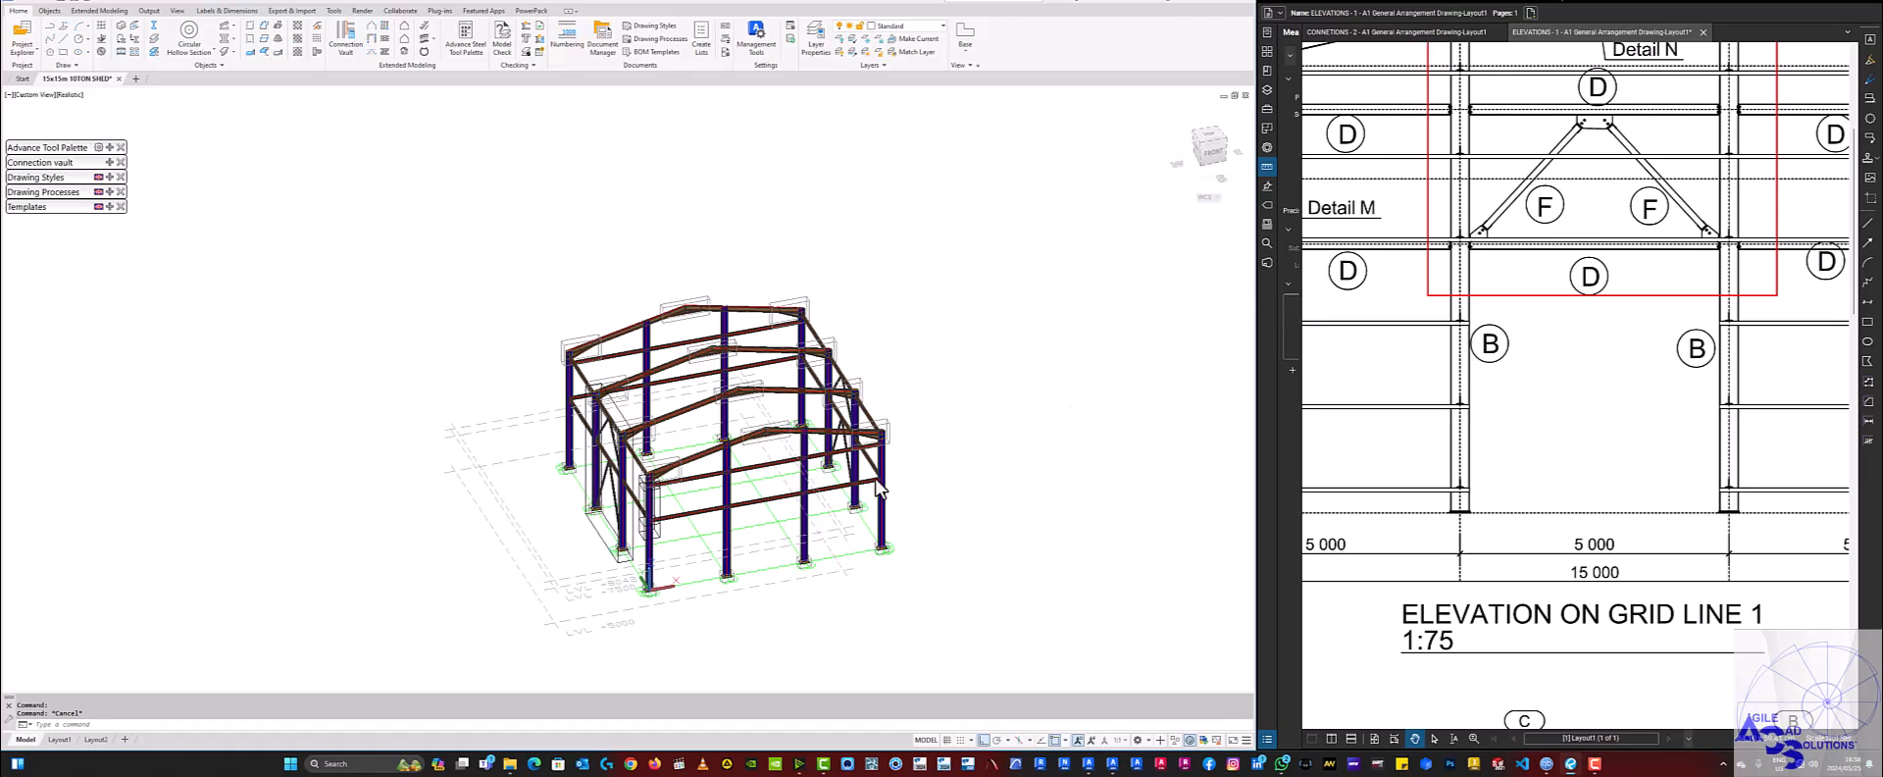
{"action": "scroll", "coordinate": [897, 495], "scroll_direction": "up", "scroll_amount": 6}
{"action": "scroll", "coordinate": [726, 519], "scroll_direction": "down", "scroll_amount": 2}
{"action": "scroll", "coordinate": [638, 475], "scroll_direction": "up", "scroll_amount": 1}
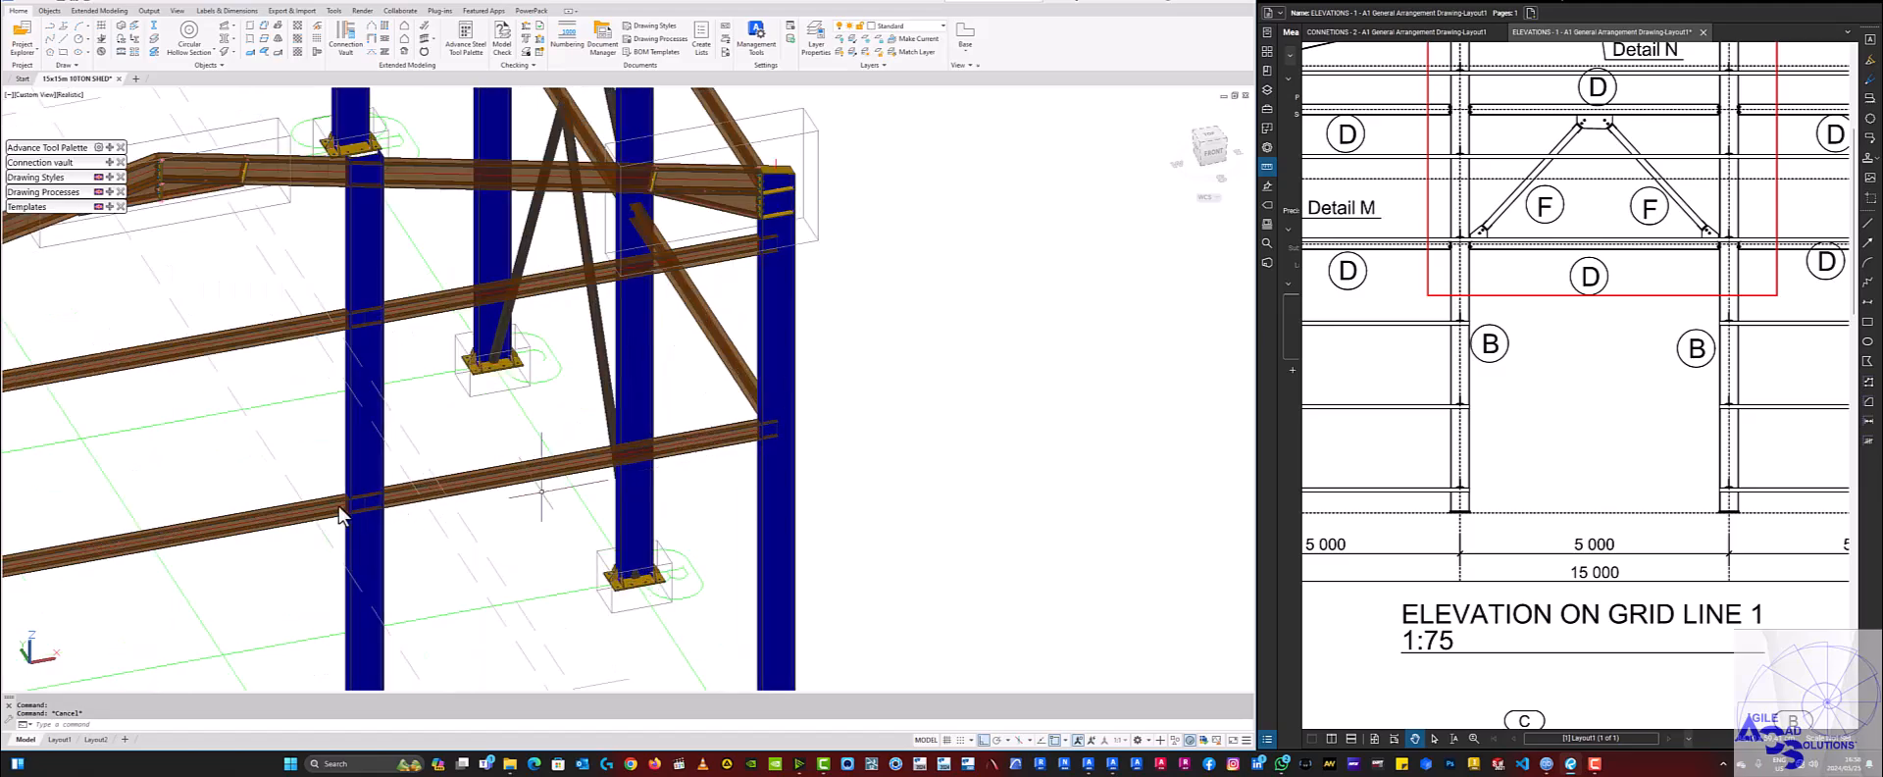
{"action": "left_click", "coordinate": [325, 503]}
{"action": "left_click", "coordinate": [353, 468]}
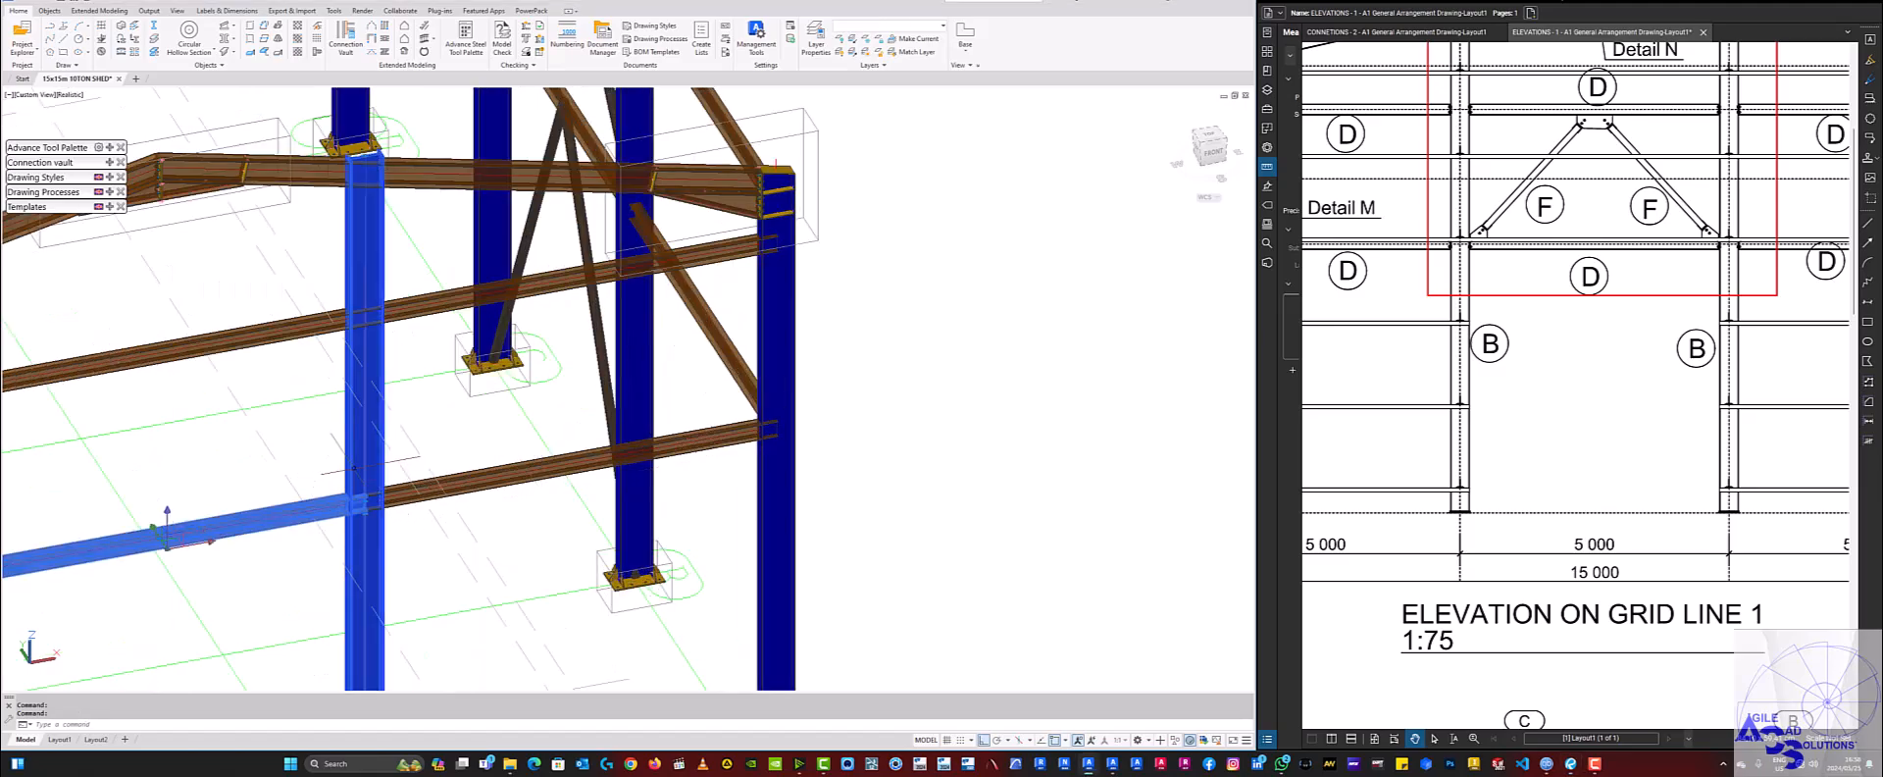
{"action": "scroll", "coordinate": [376, 503], "scroll_direction": "down", "scroll_amount": 5}
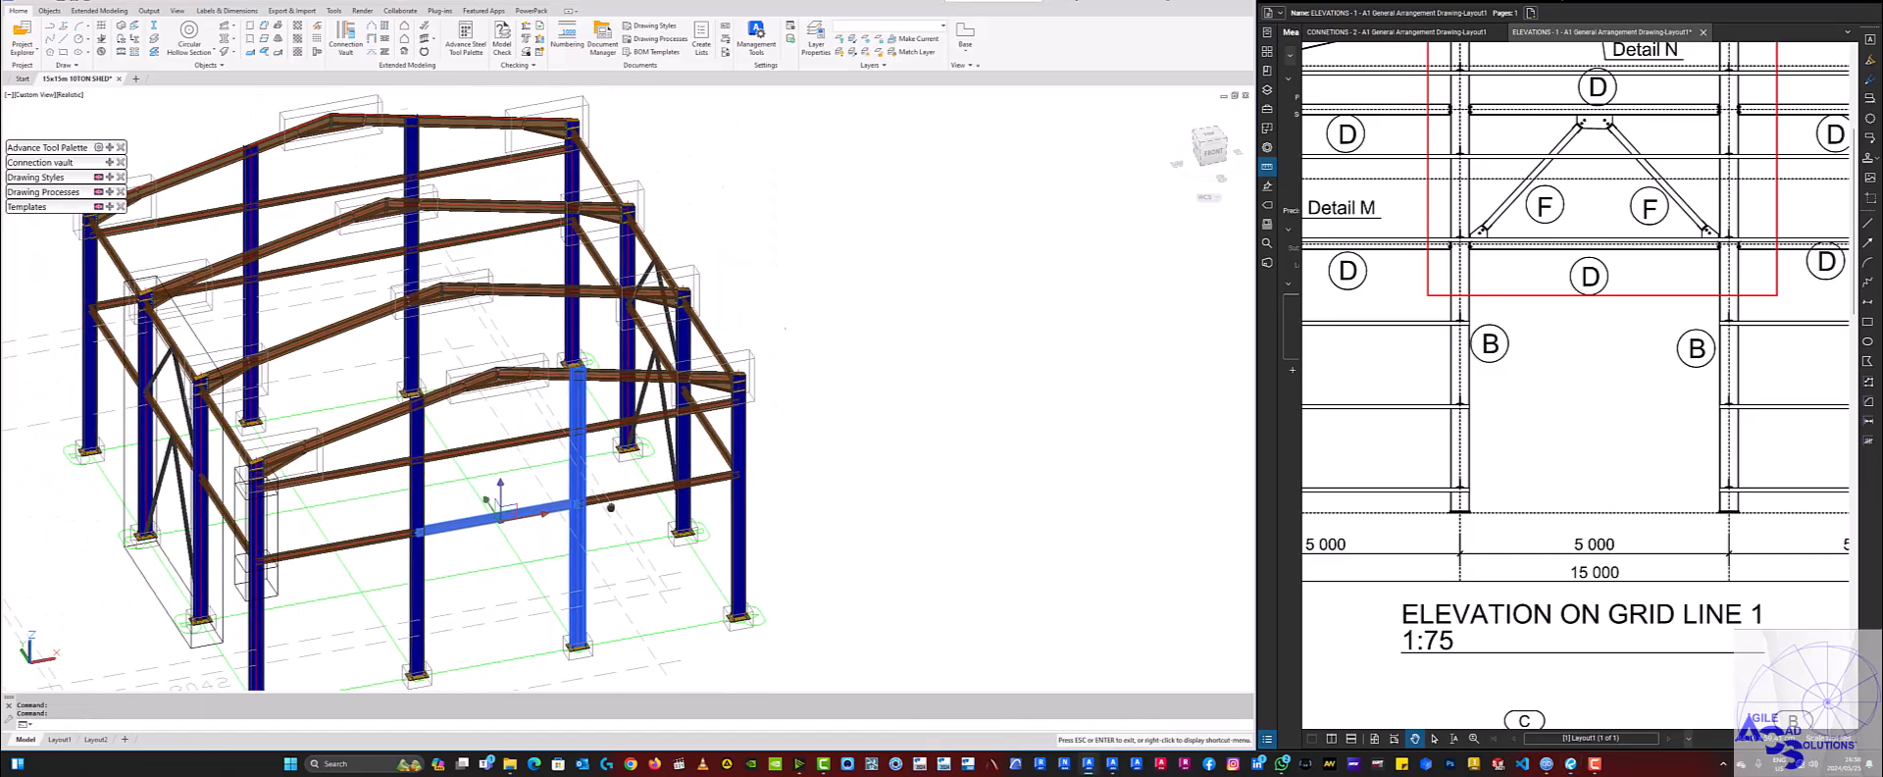
{"action": "scroll", "coordinate": [606, 448], "scroll_direction": "up", "scroll_amount": 5}
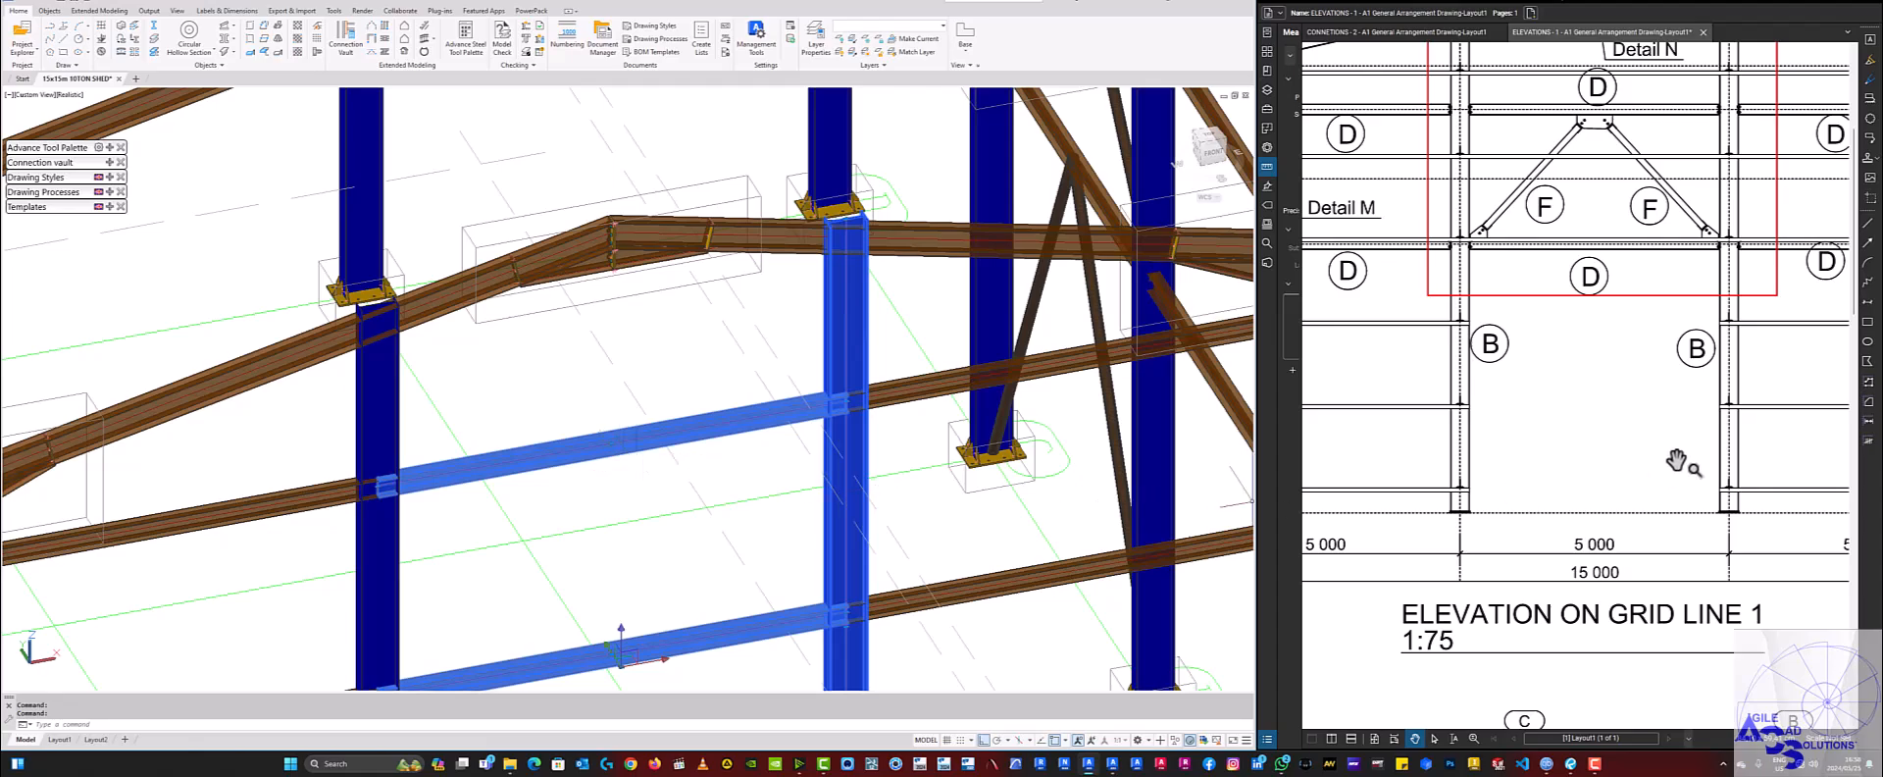
{"action": "scroll", "coordinate": [1676, 456], "scroll_direction": "down", "scroll_amount": 5}
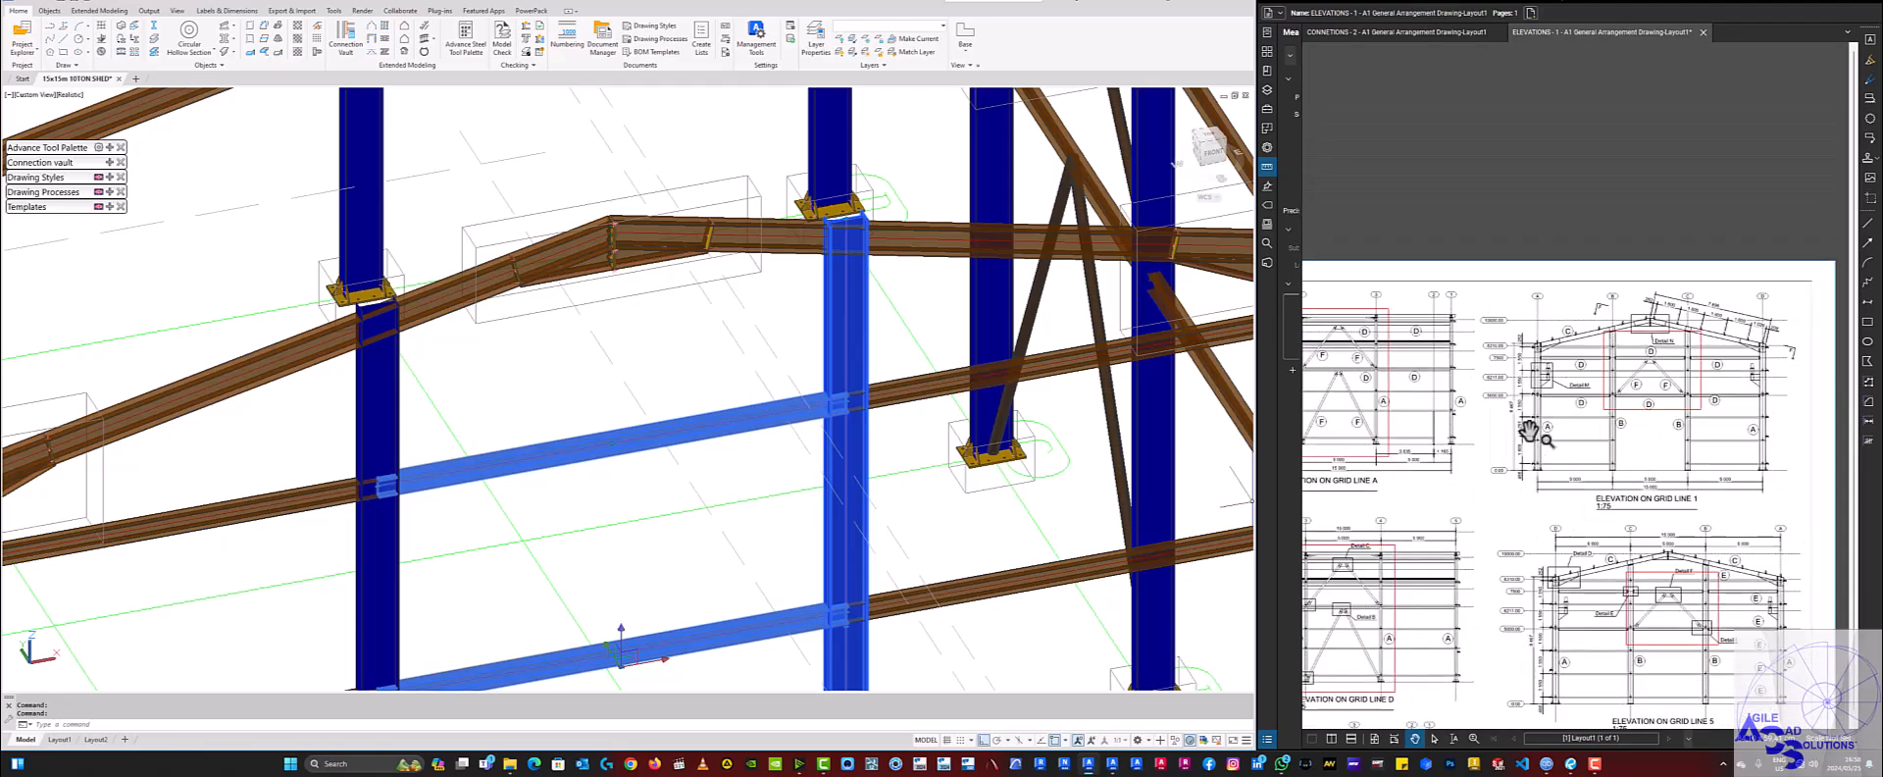